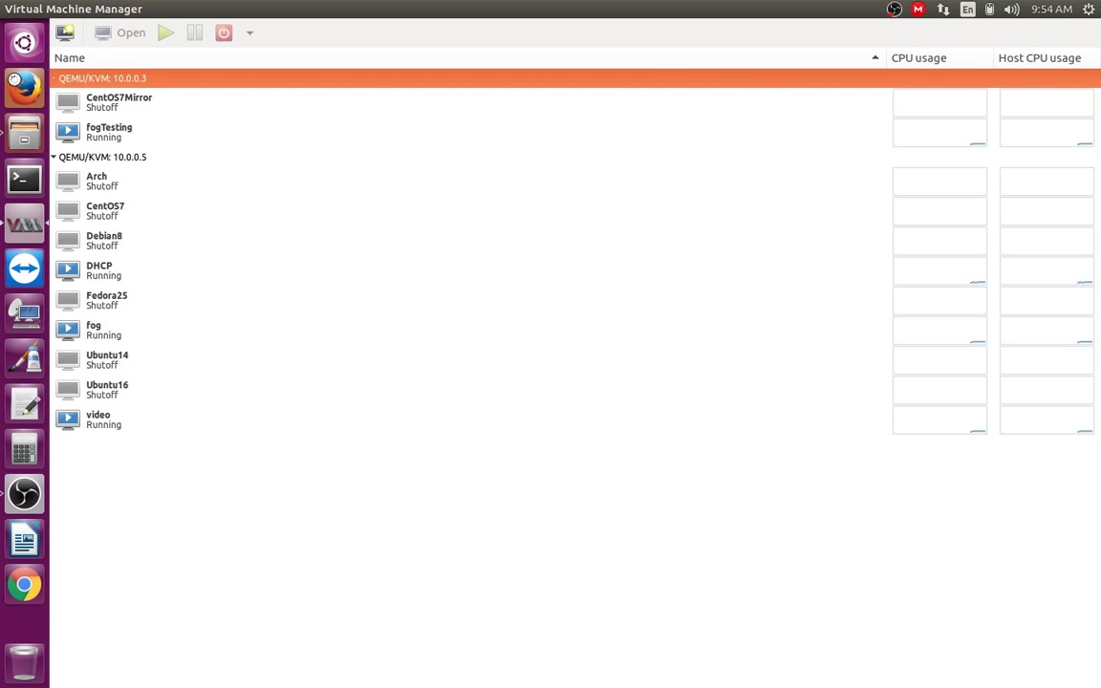
Step: Launch and maximize Firefox, open the fogproject GitHub repository, then load fogproject.org in a new tab
click(25, 86)
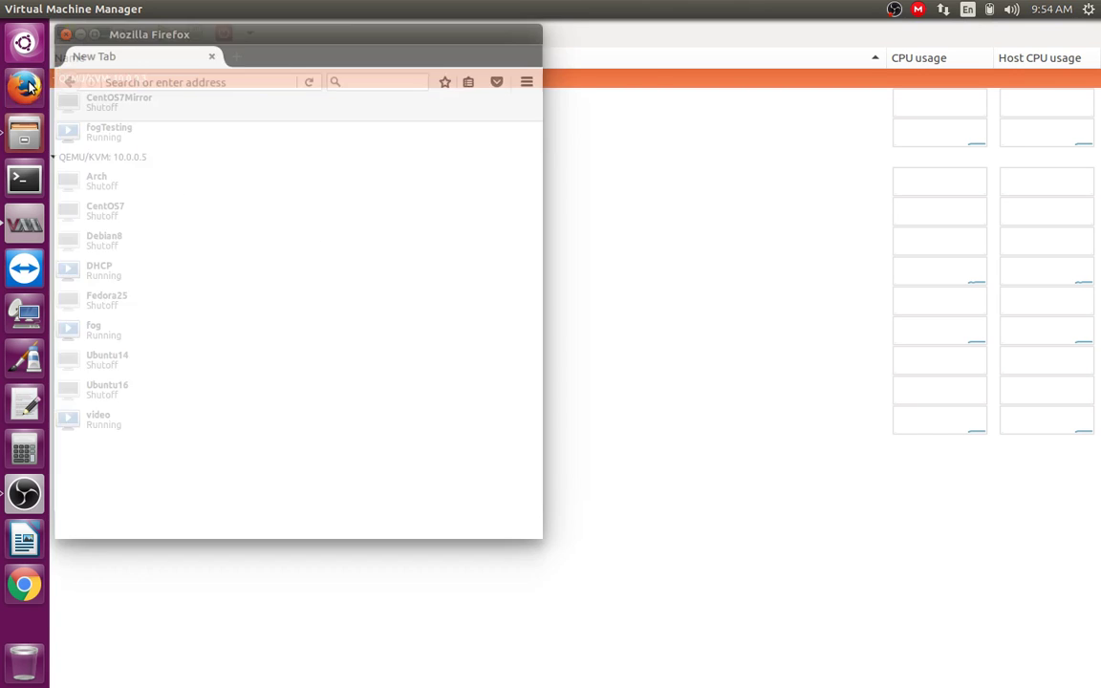
drag(585, 39, 632, 10)
click(346, 82)
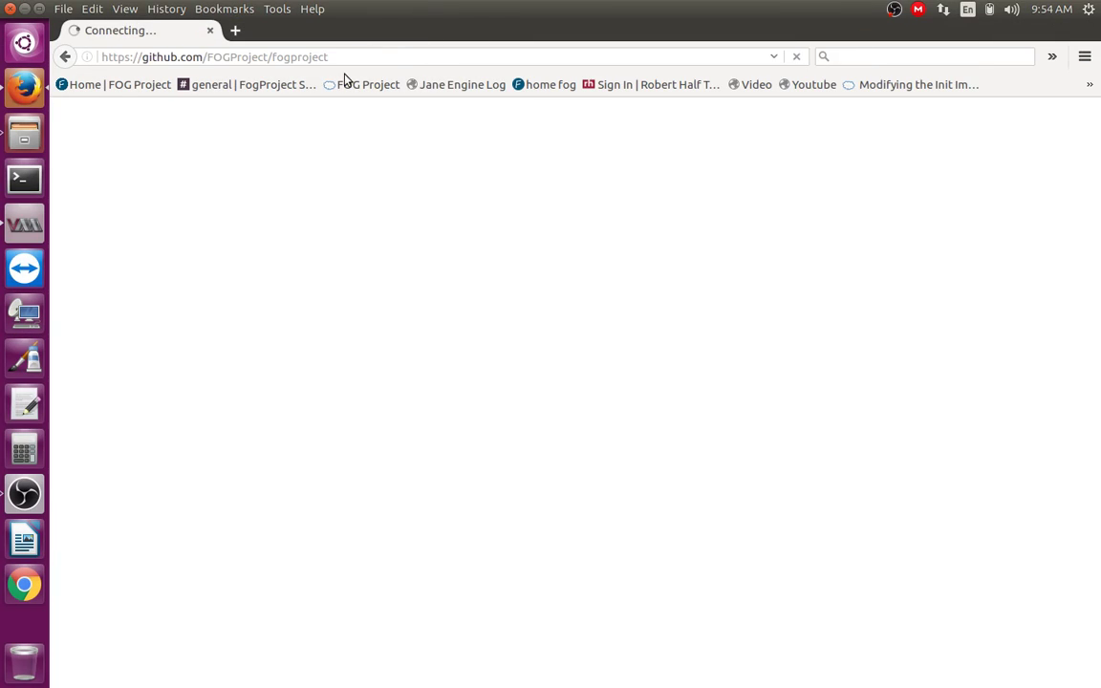
key(ctrl+t)
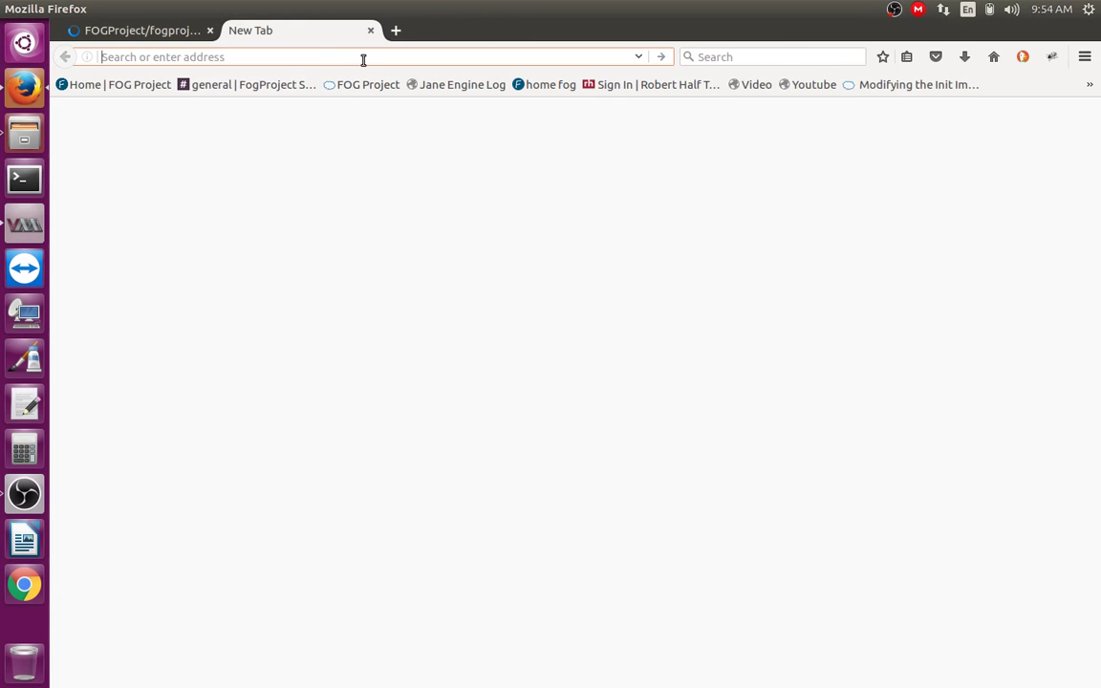
text(fogproje)
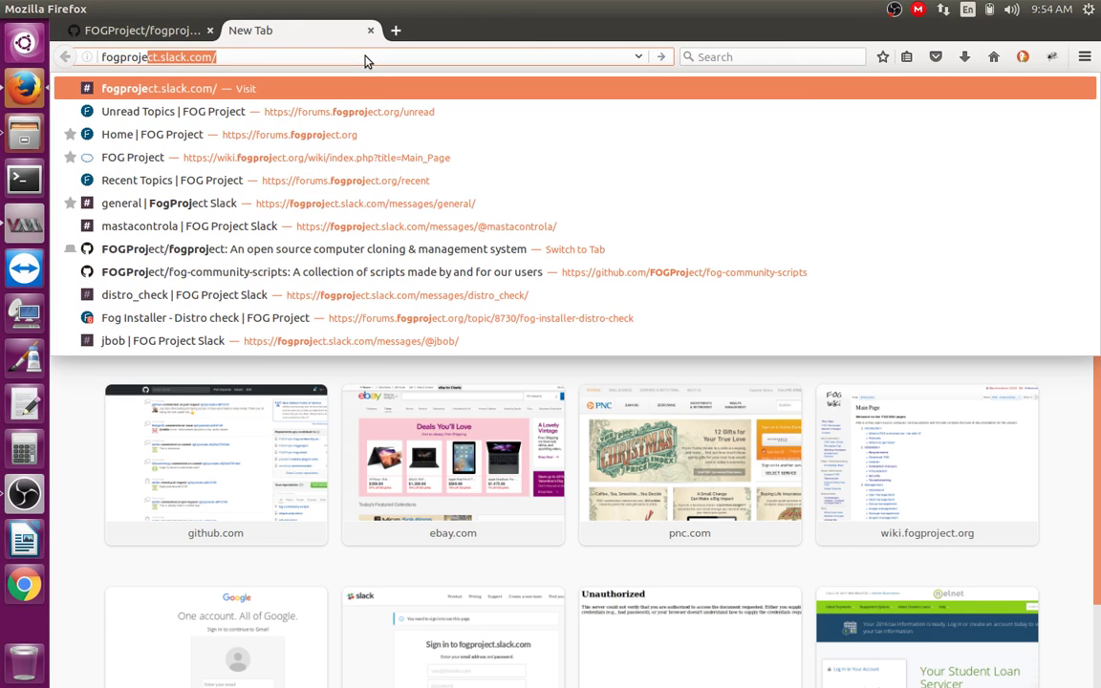
text(ct.or)
key(Return)
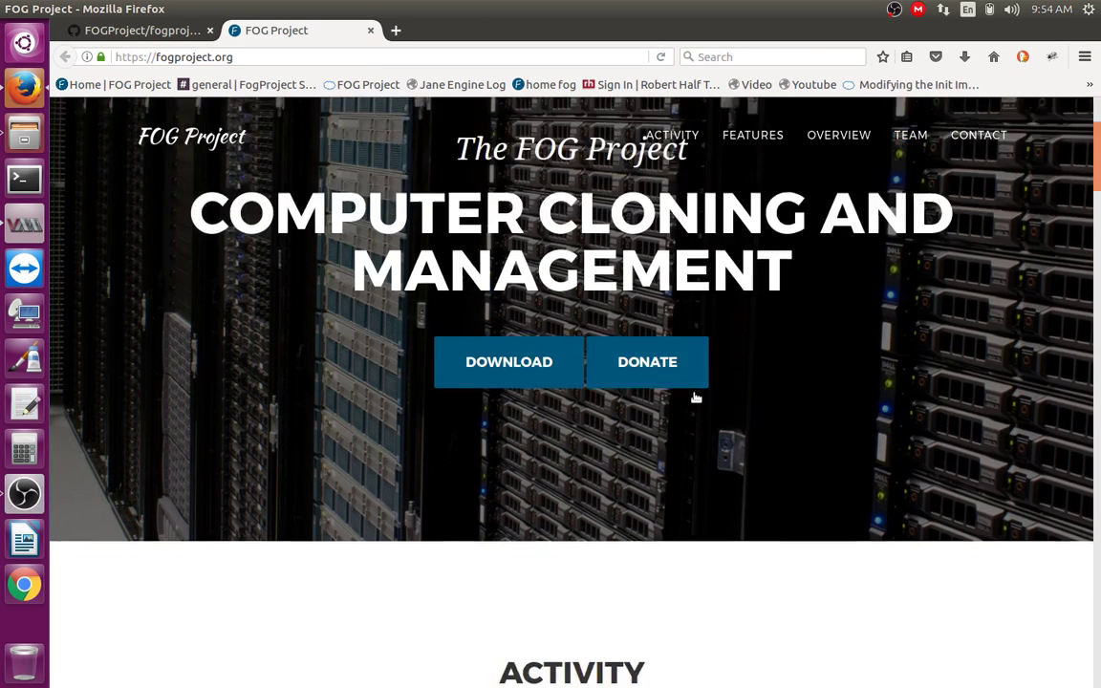
Step: Browse fogproject.org, load the FOG Project forums, then close the browser
scroll(695, 402, down, 8)
scroll(705, 435, up, 7)
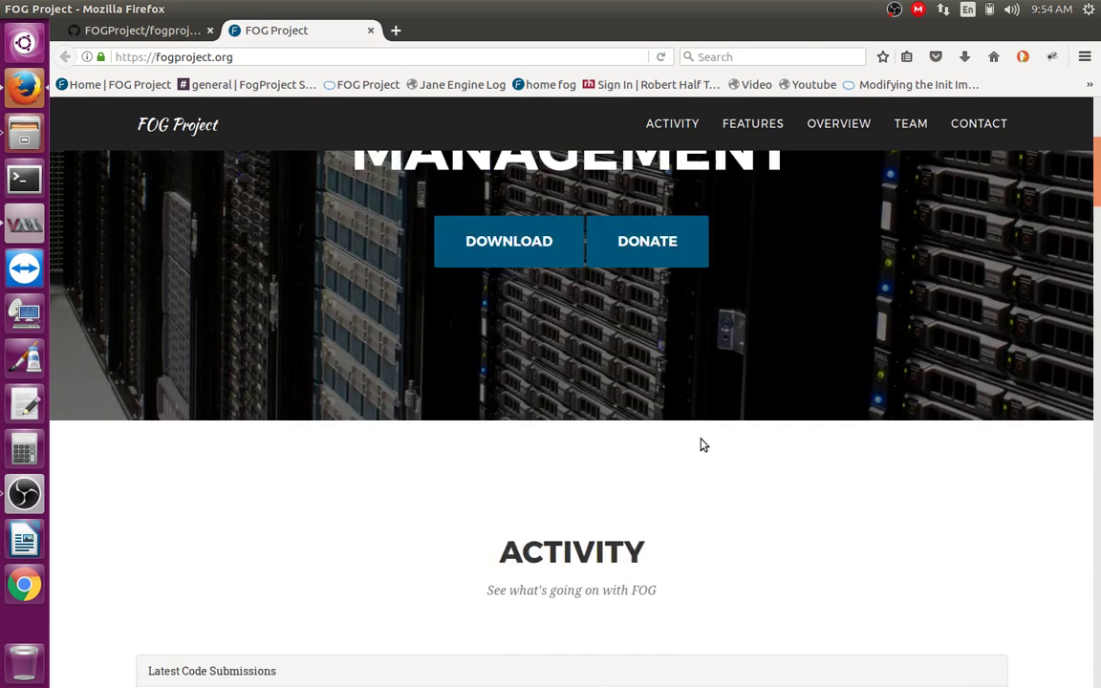
scroll(702, 444, up, 3)
click(101, 56)
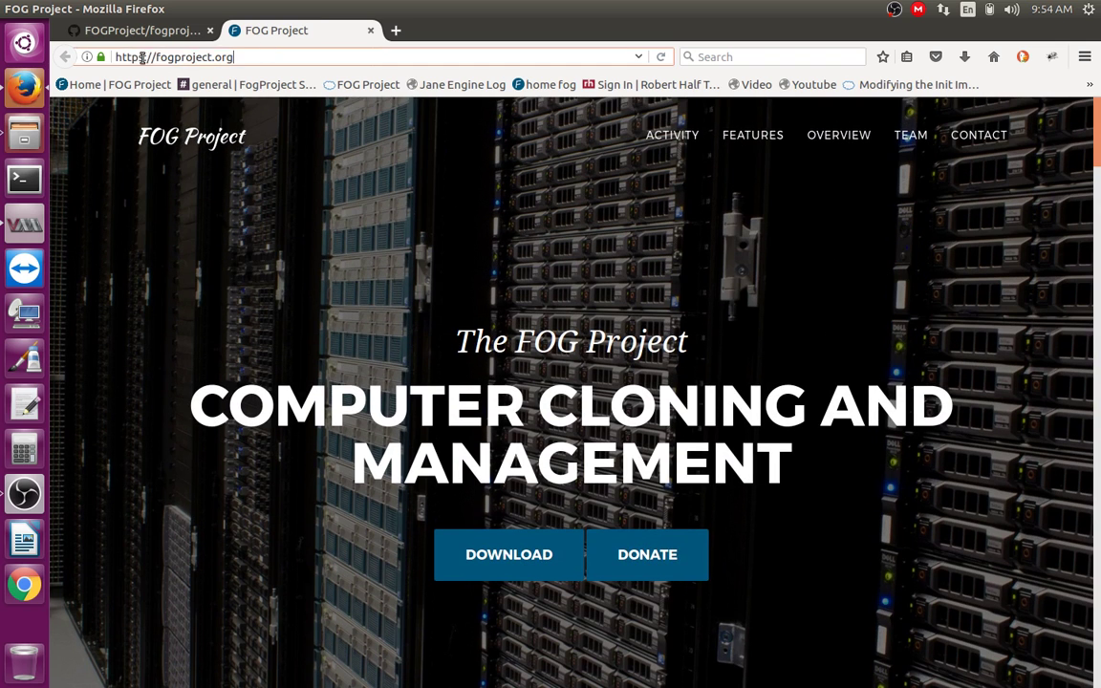
text(forums.fogproject.)
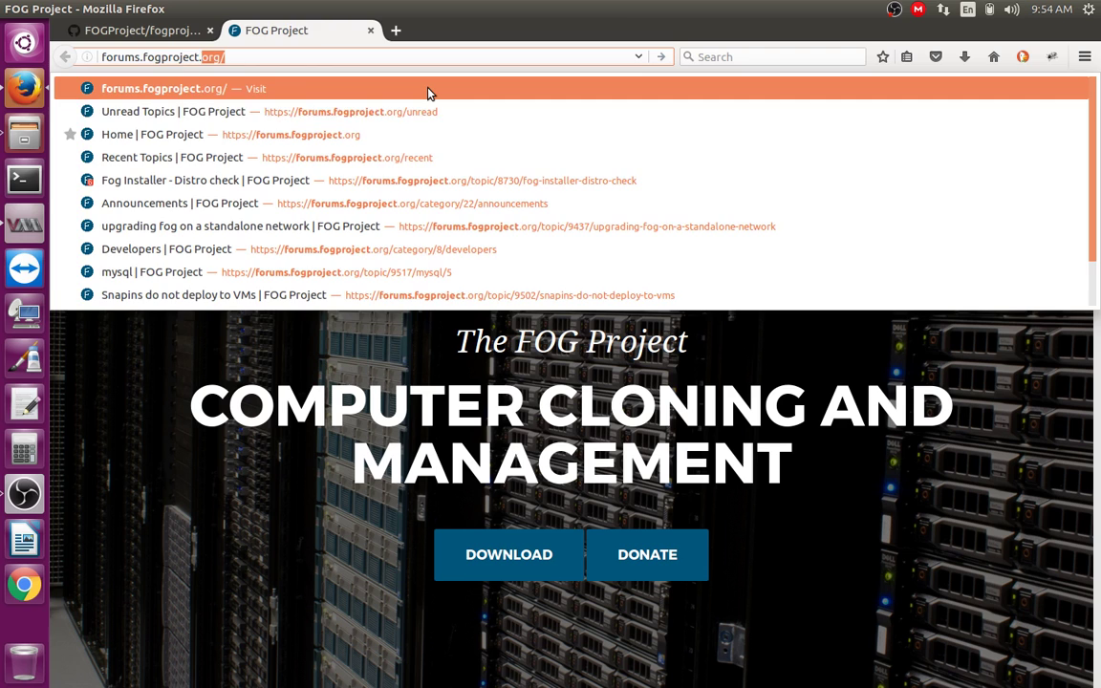
key(Return)
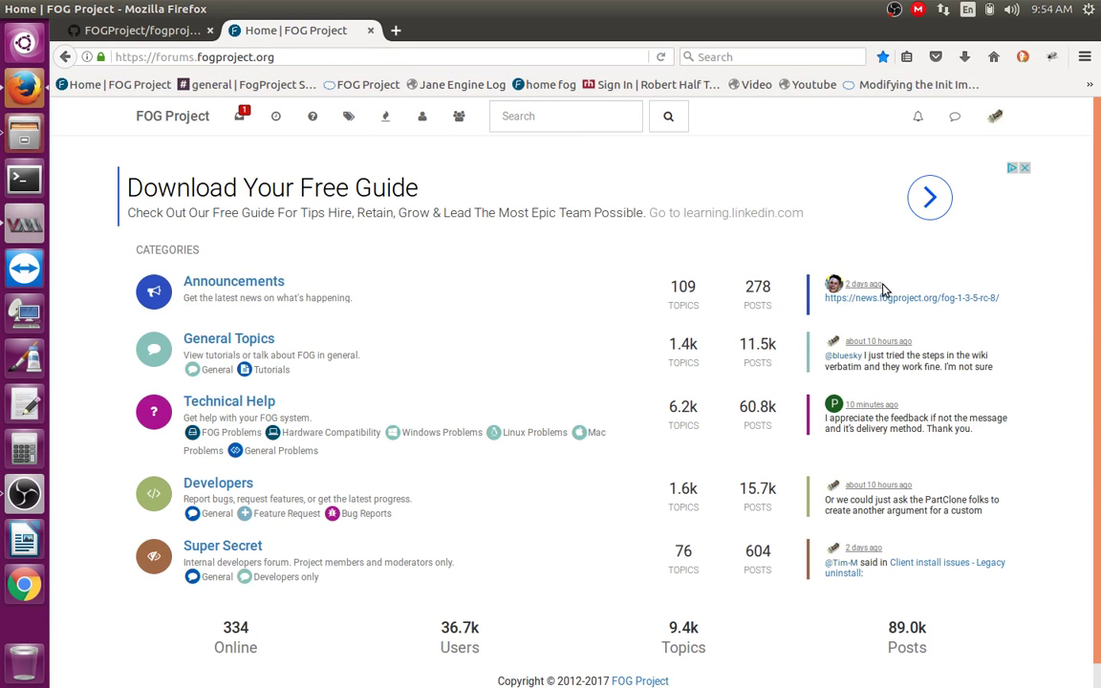
click(370, 29)
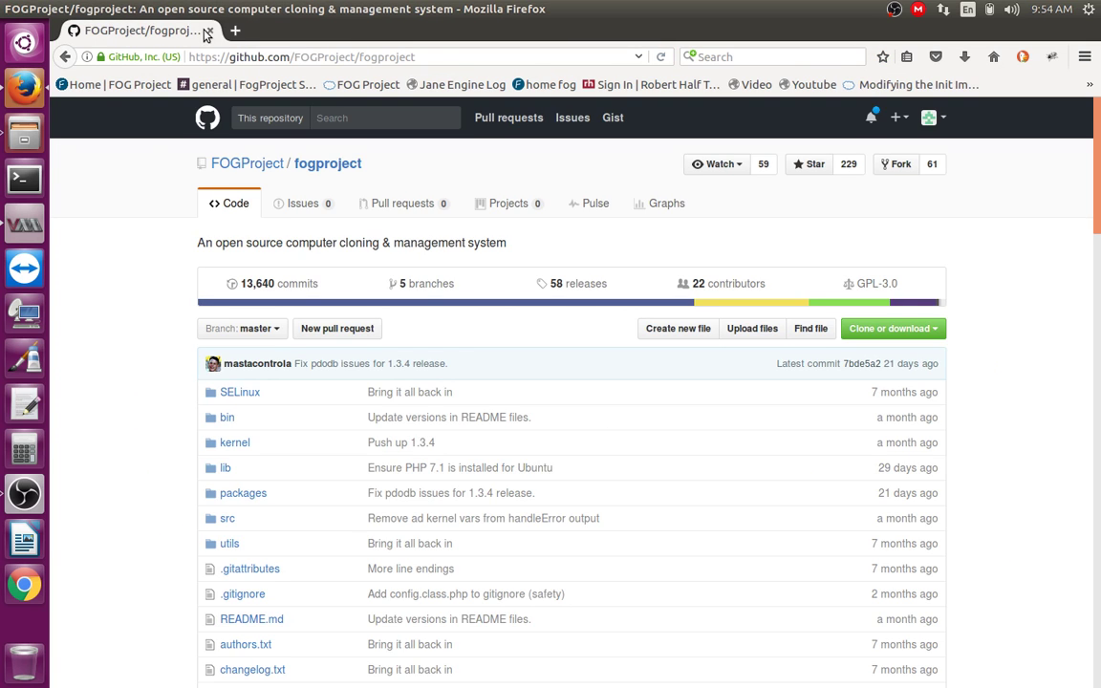
click(209, 32)
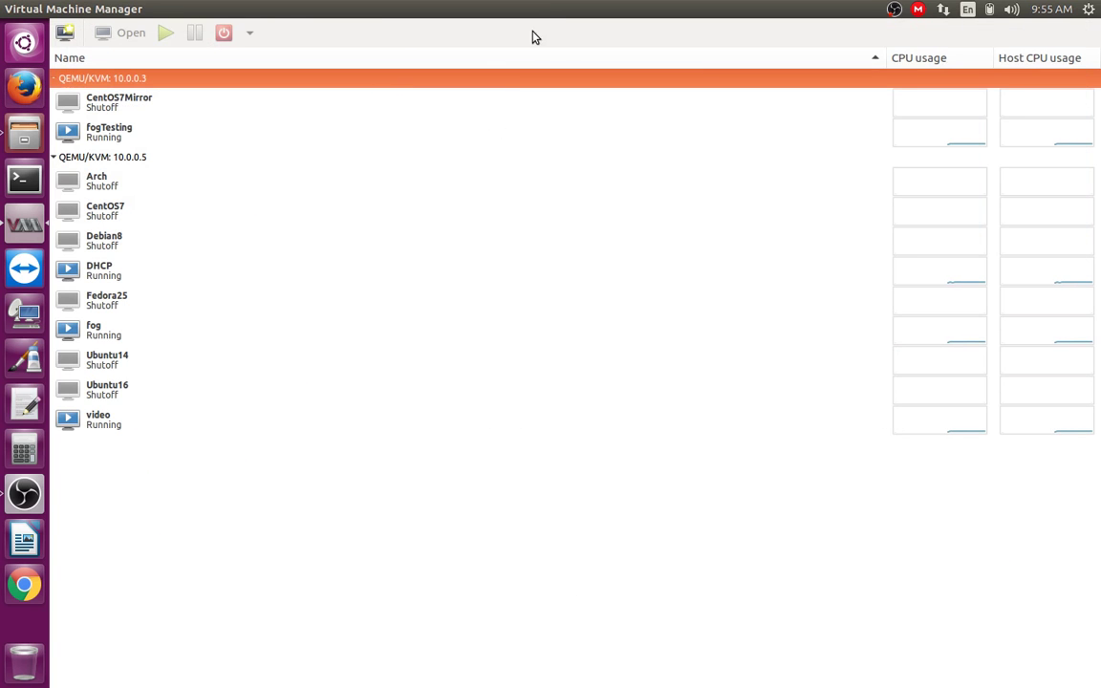
Step: Restore Virtual Machine Manager and start a new VM on the QEMU/KVM 10.0.0.5 connection
drag(535, 37, 604, 53)
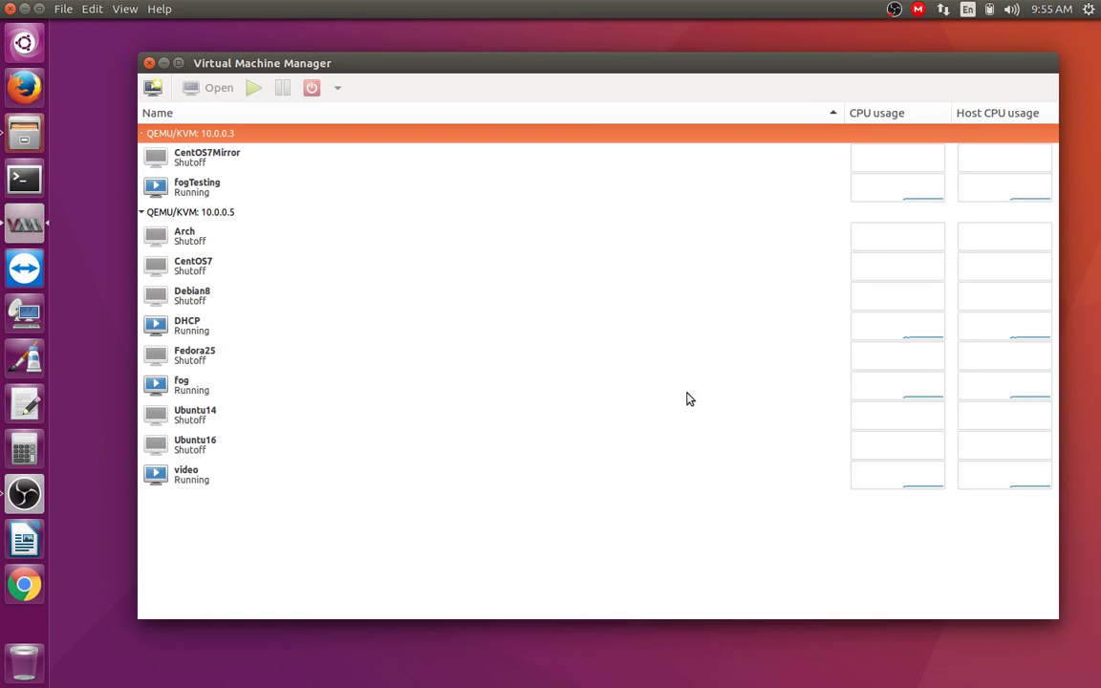
click(216, 218)
right_click(223, 220)
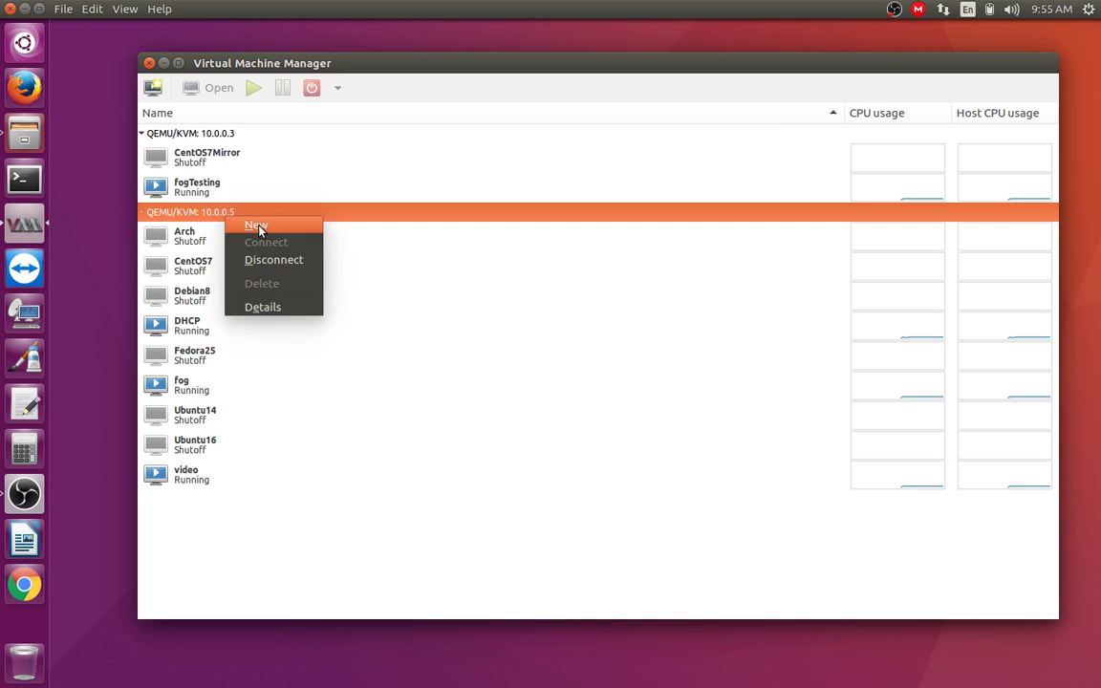
click(254, 223)
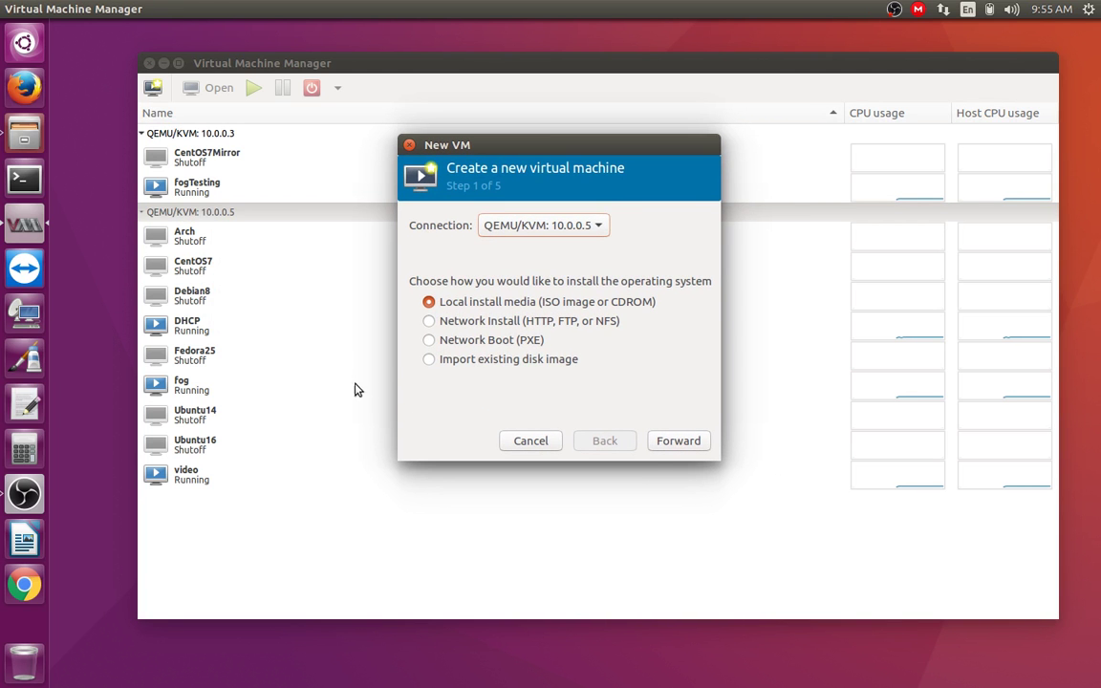
Step: Pick debian-8.7.1-amd64-netinst.iso from the ISOs pool as install media, then reopen Firefox
click(688, 442)
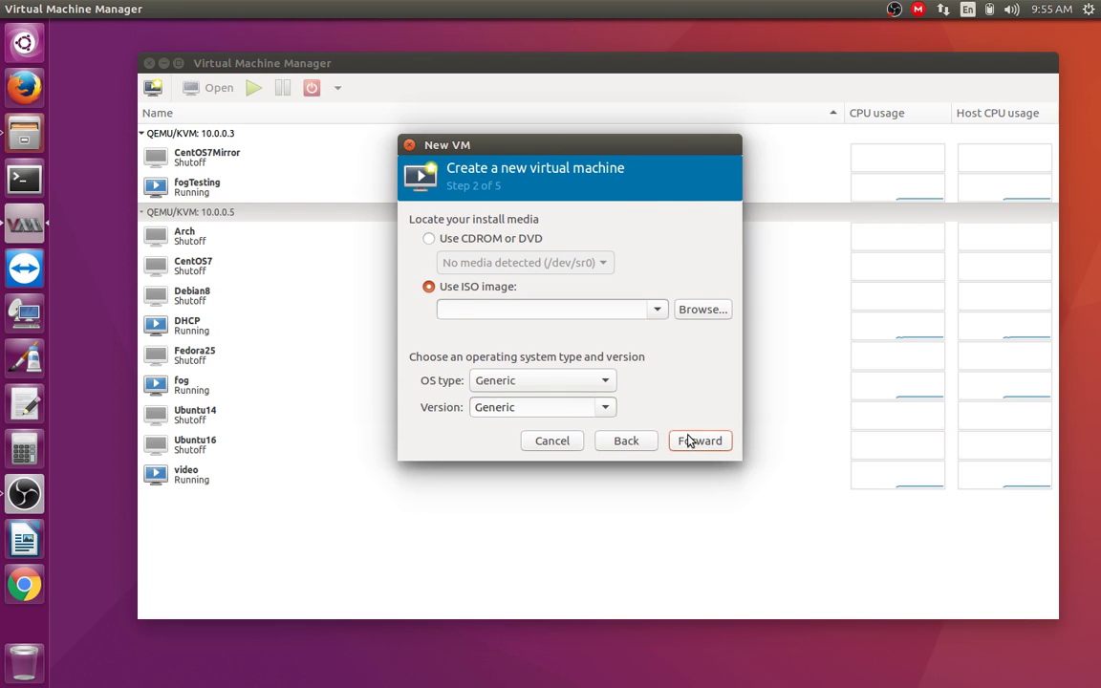
click(702, 311)
click(310, 183)
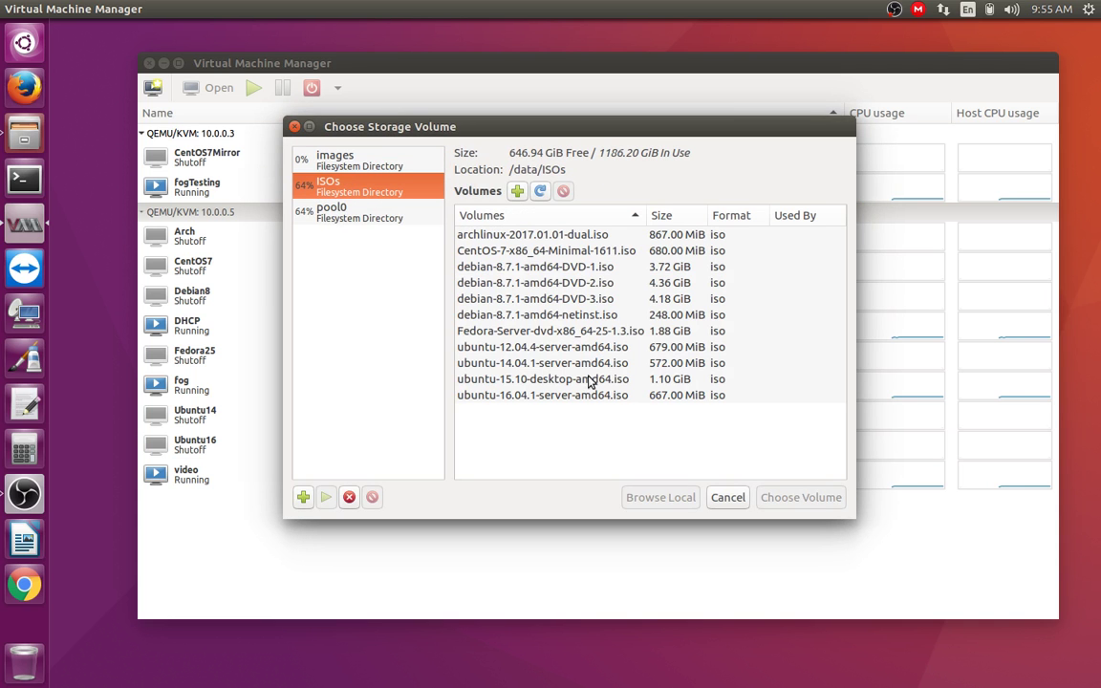
click(572, 318)
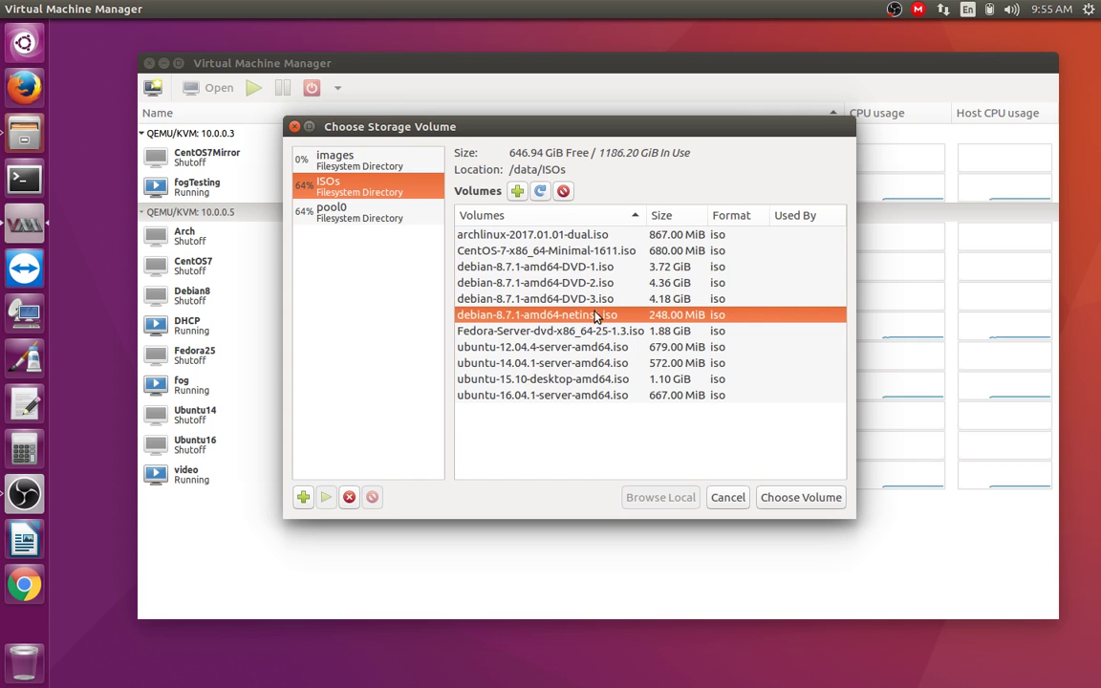
click(34, 91)
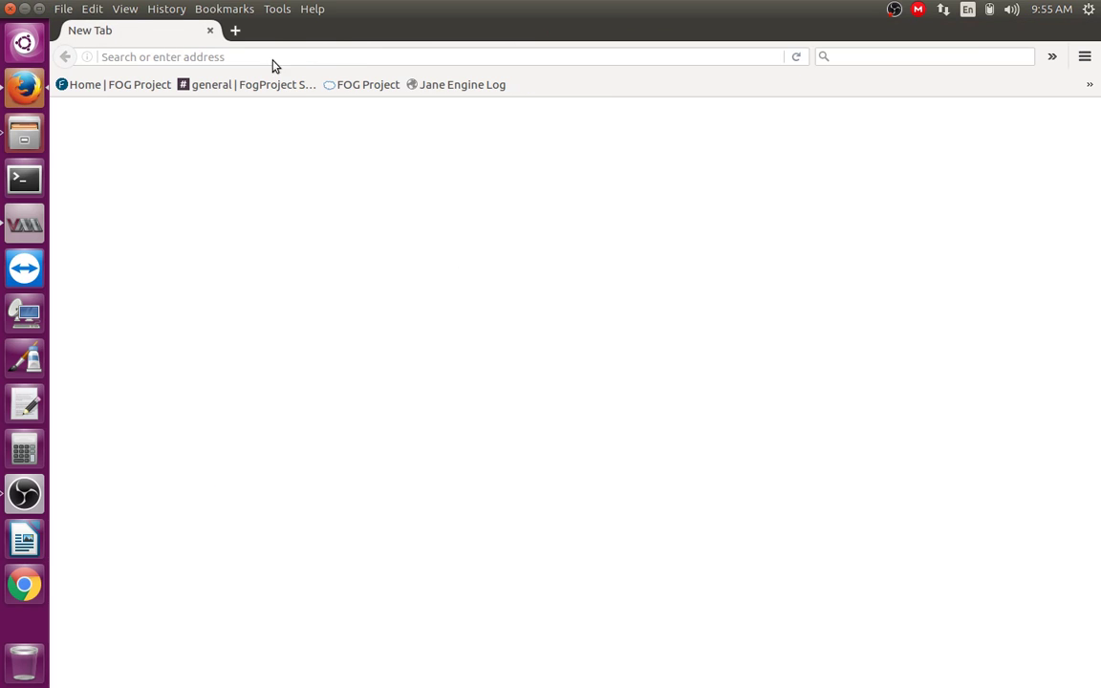
Step: Search the web for 'debian' and open the official Debian homepage
text(d)
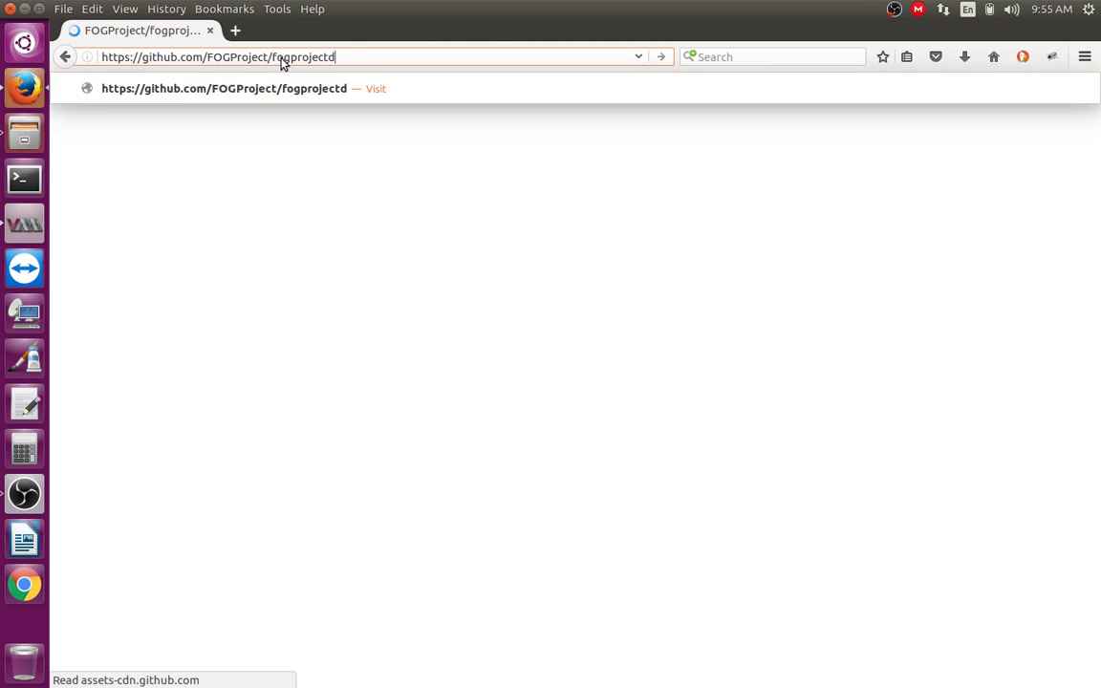
click(282, 57)
text(debian)
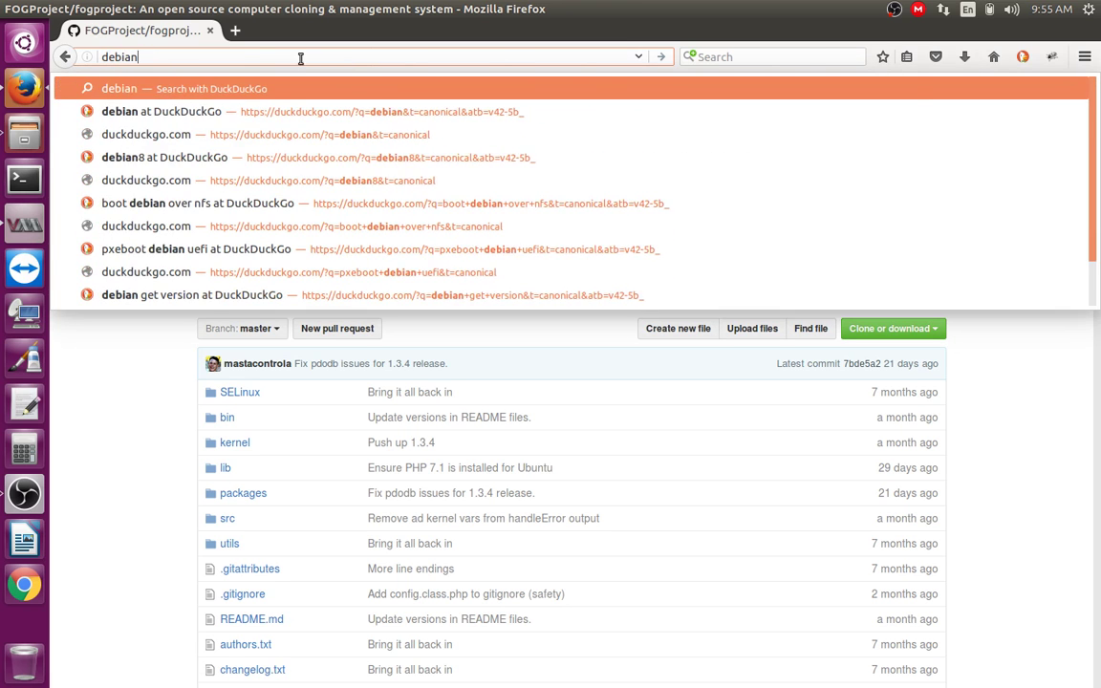
key(Return)
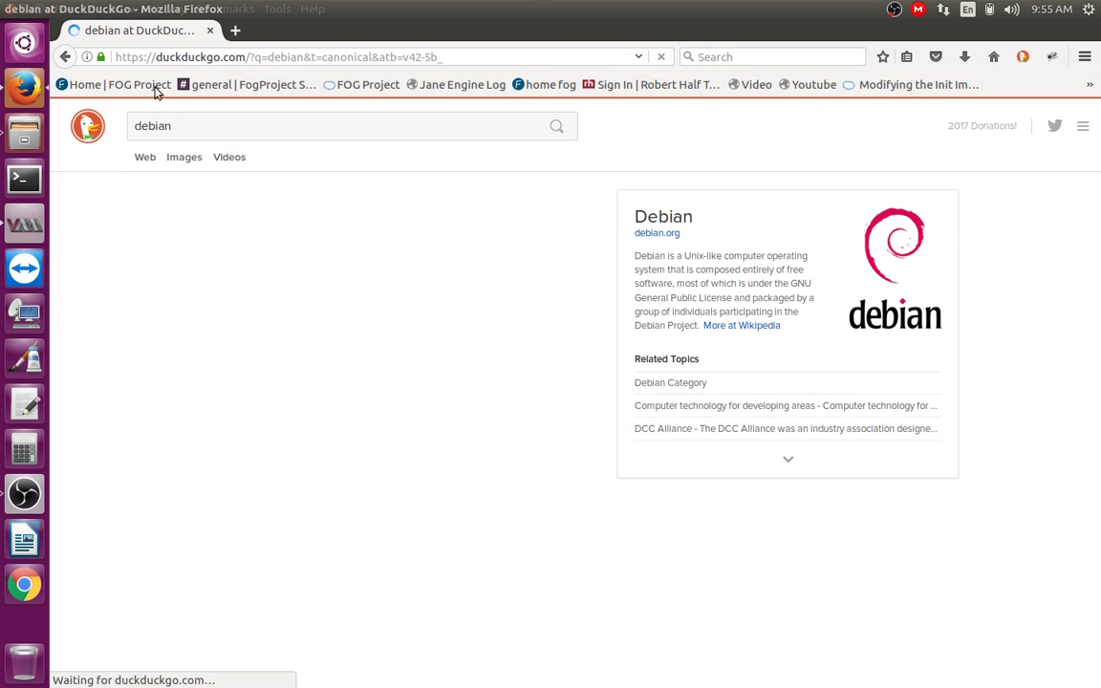
click(190, 231)
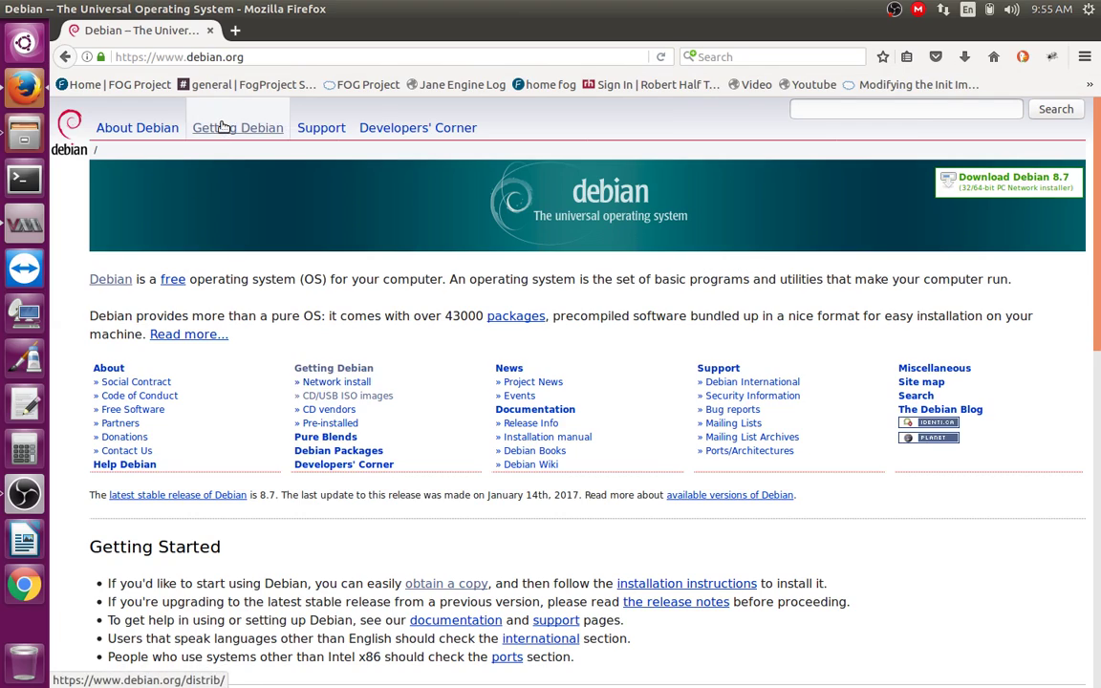
scroll(224, 211, down, 5)
scroll(266, 346, up, 5)
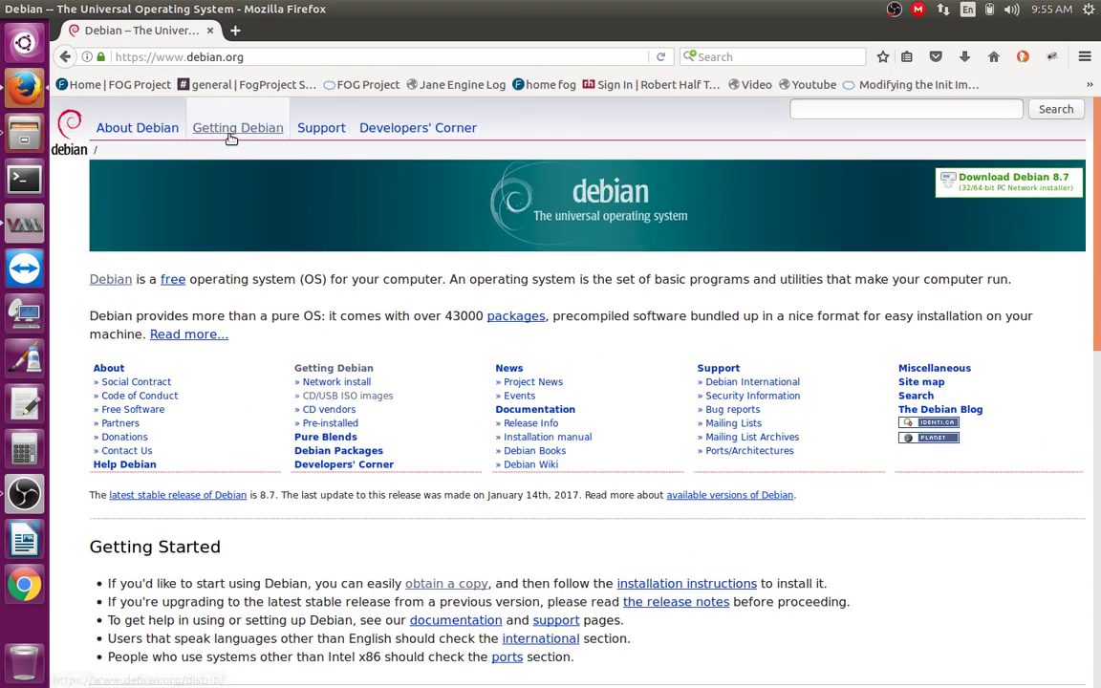
Step: View the Getting Debian download page, then close Firefox
click(230, 134)
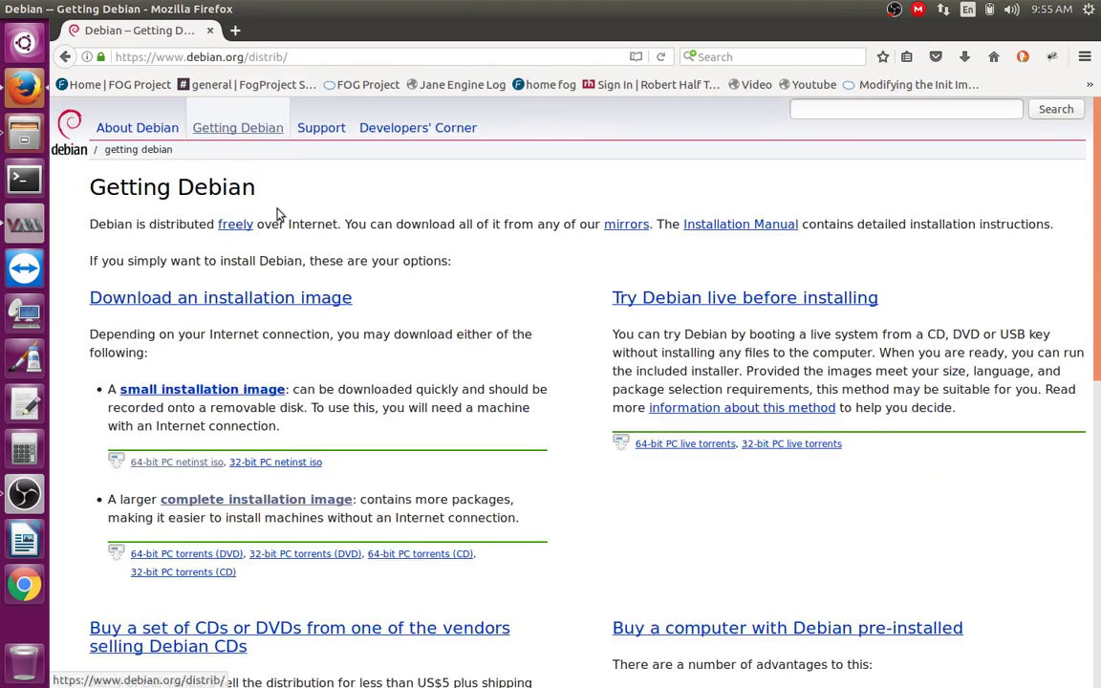
scroll(153, 303, down, 2)
scroll(160, 326, up, 1)
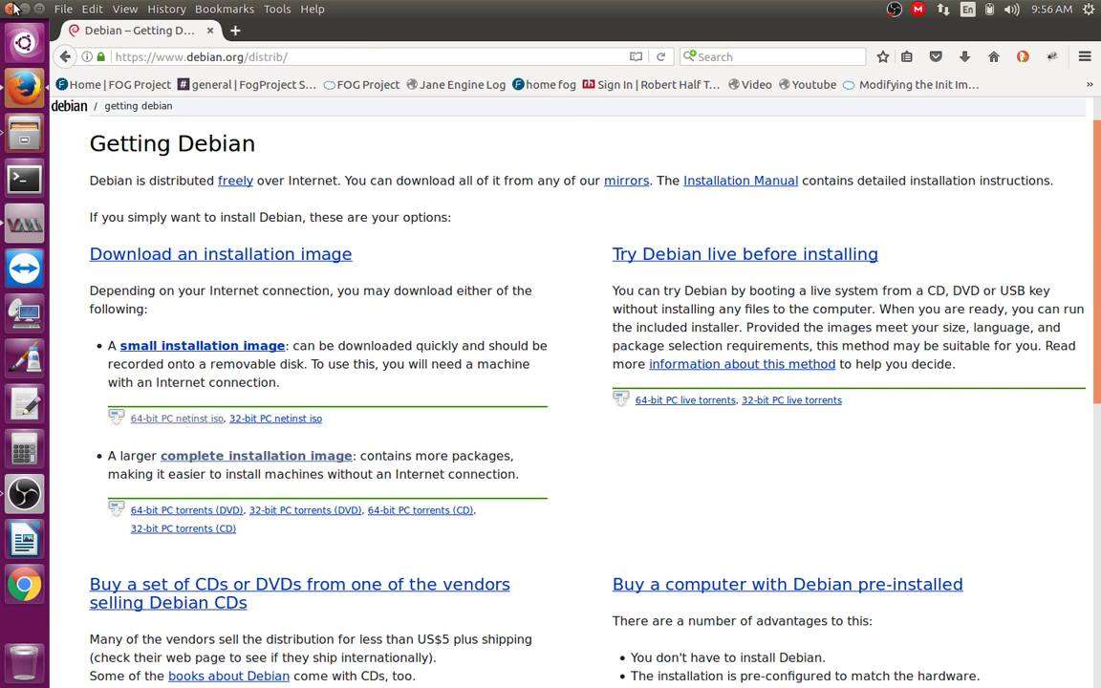
click(12, 9)
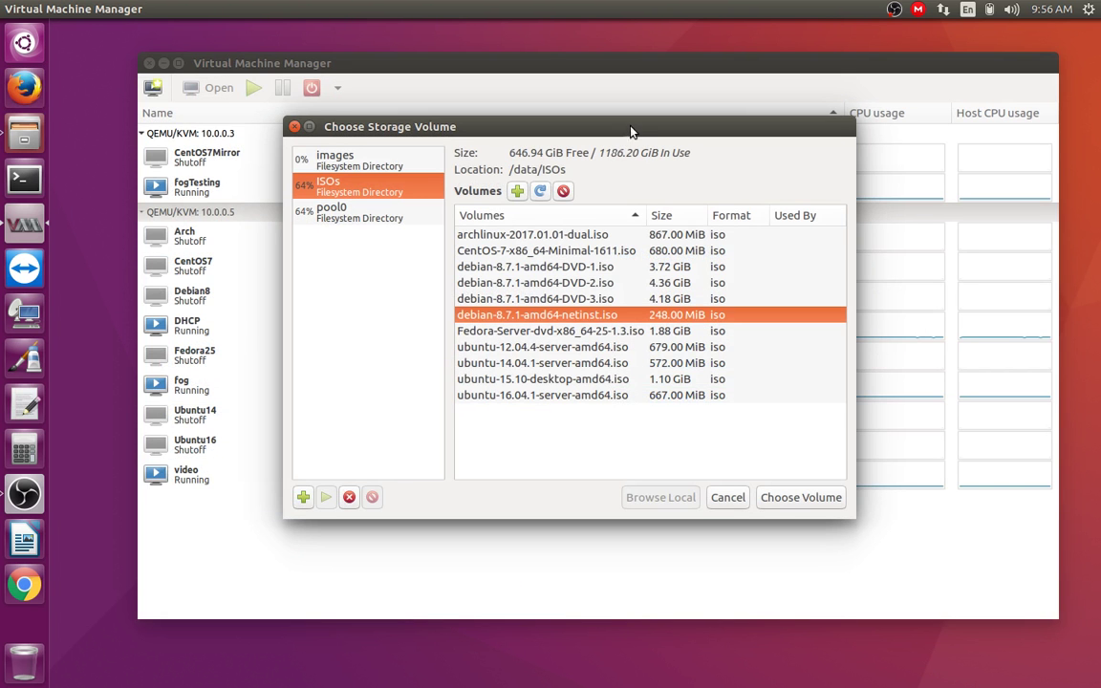
Step: Confirm the Debian netinst ISO as install media and advance to memory and CPU settings
drag(631, 131, 629, 97)
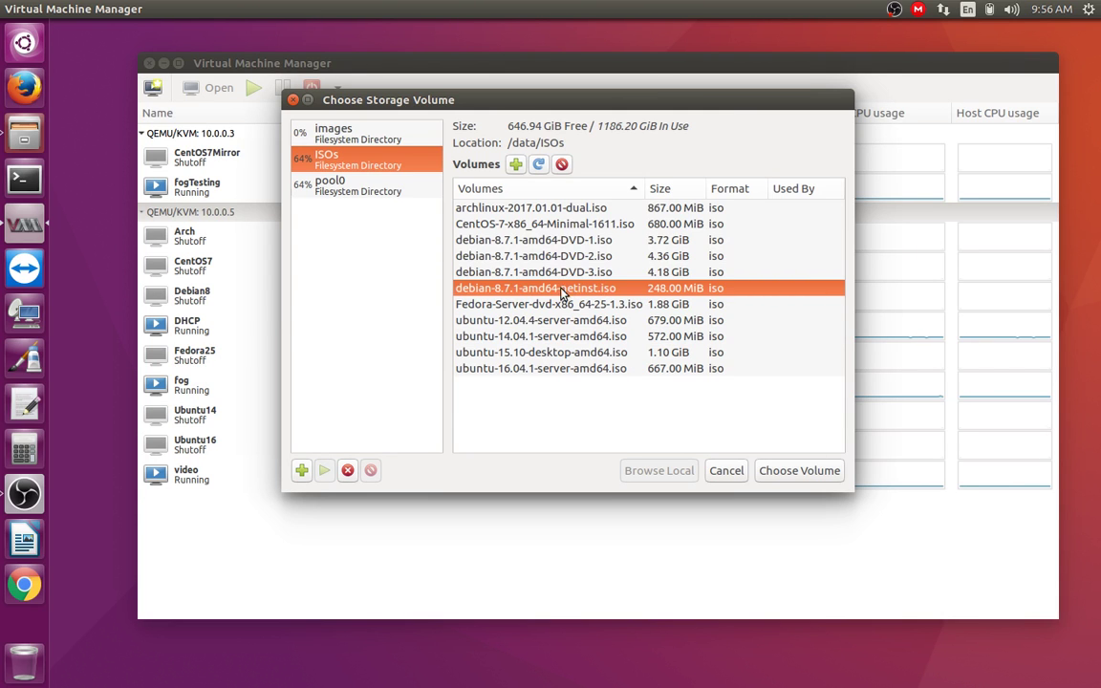
click(783, 469)
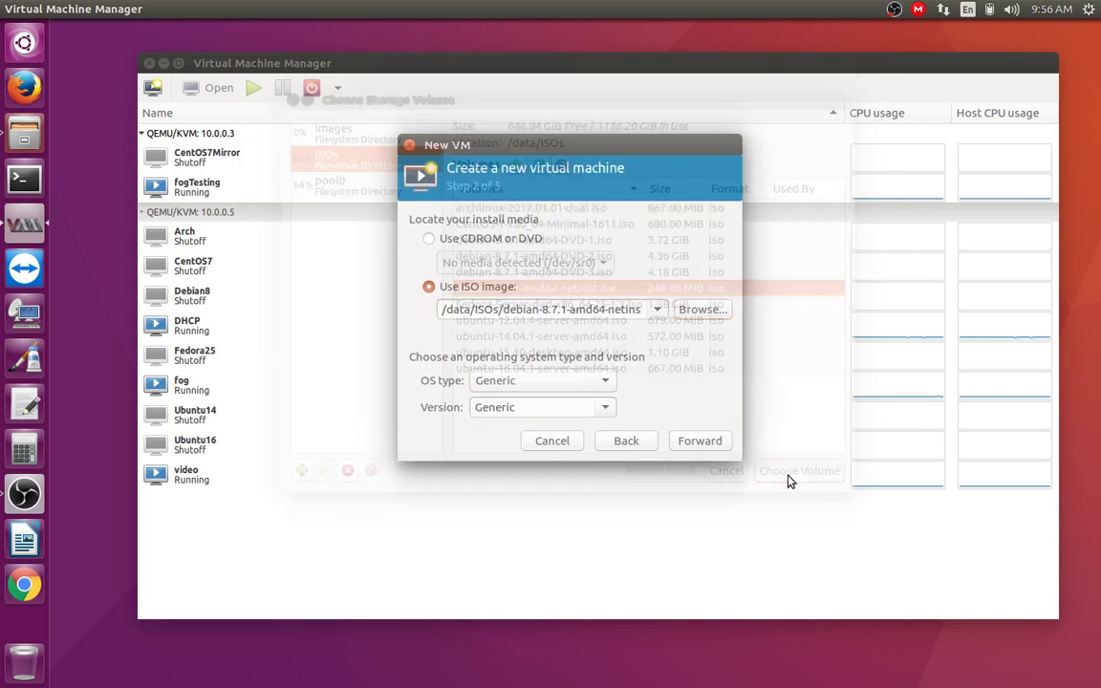
click(715, 443)
Step: Set memory to 512 MiB and CPUs to 2, then continue to storage
drag(515, 242, 538, 251)
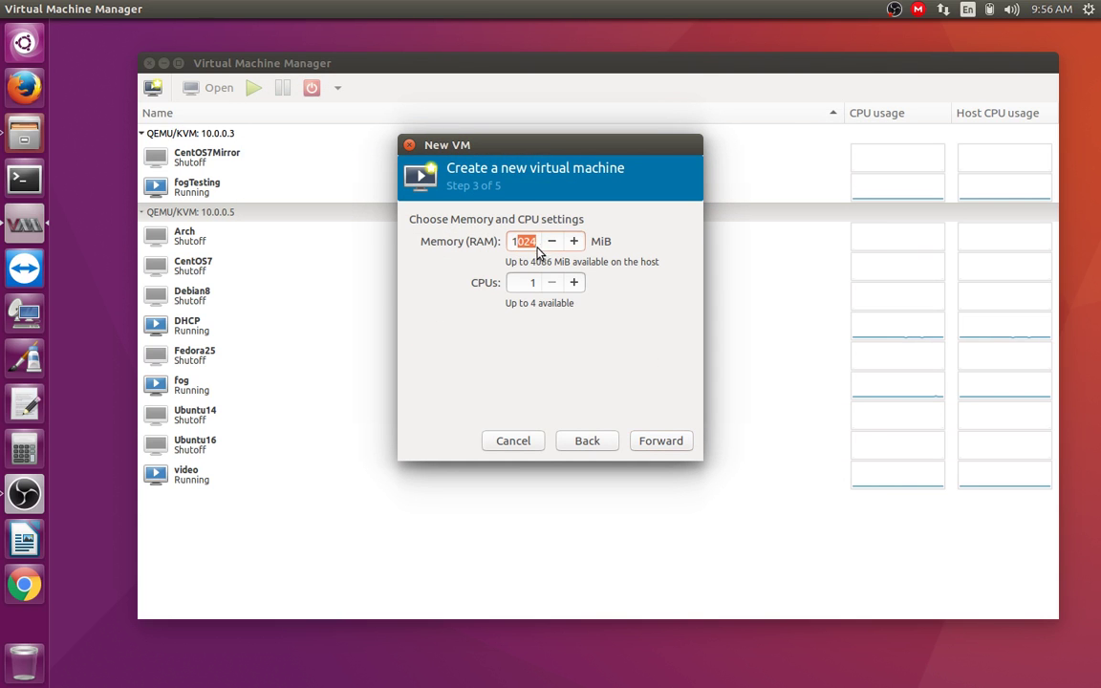
double_click(514, 241)
text(5)
drag(514, 285, 538, 286)
text(2)
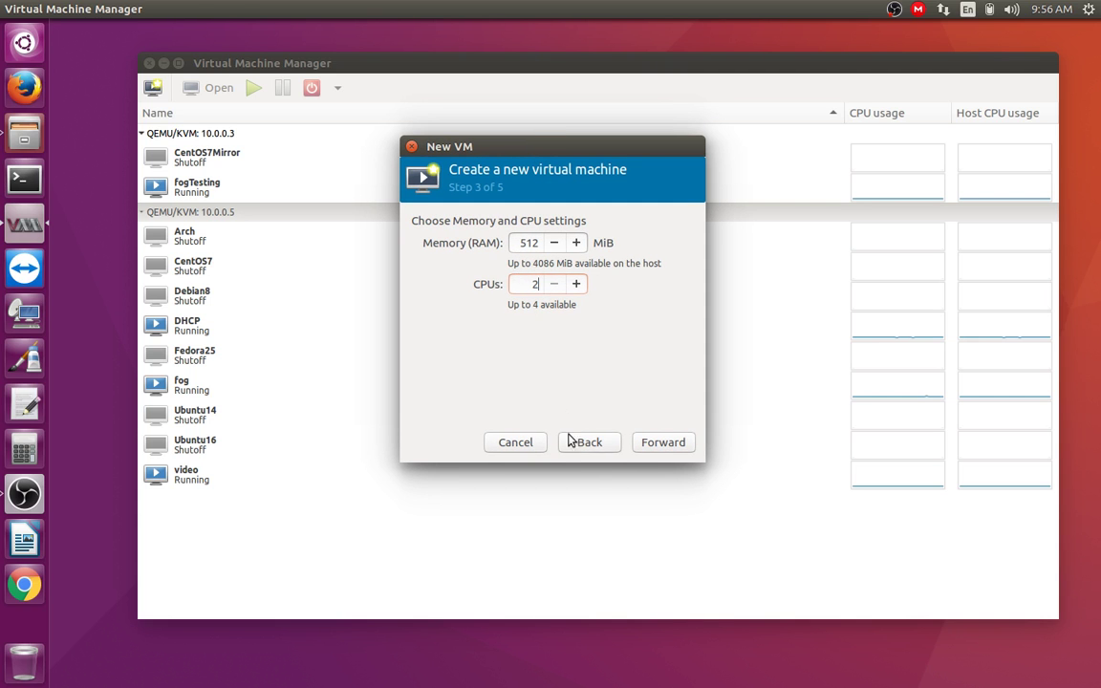
click(661, 445)
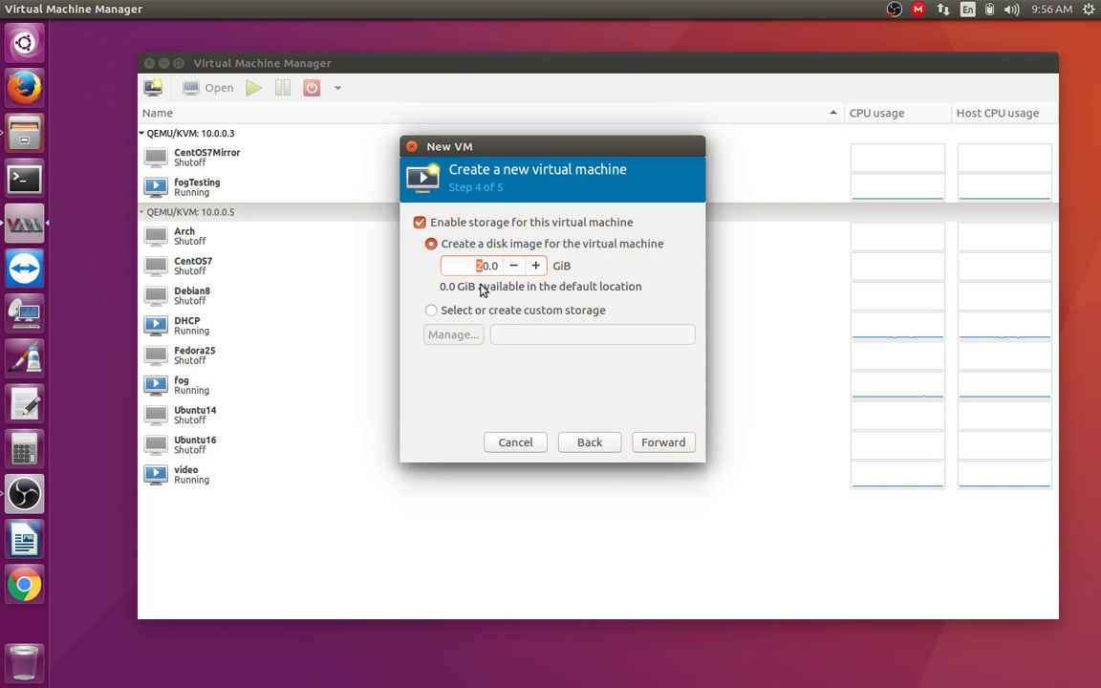
Step: Try creating a 10 GiB test.qcow2 volume in pool0, which fails because the name exists
click(431, 309)
click(452, 335)
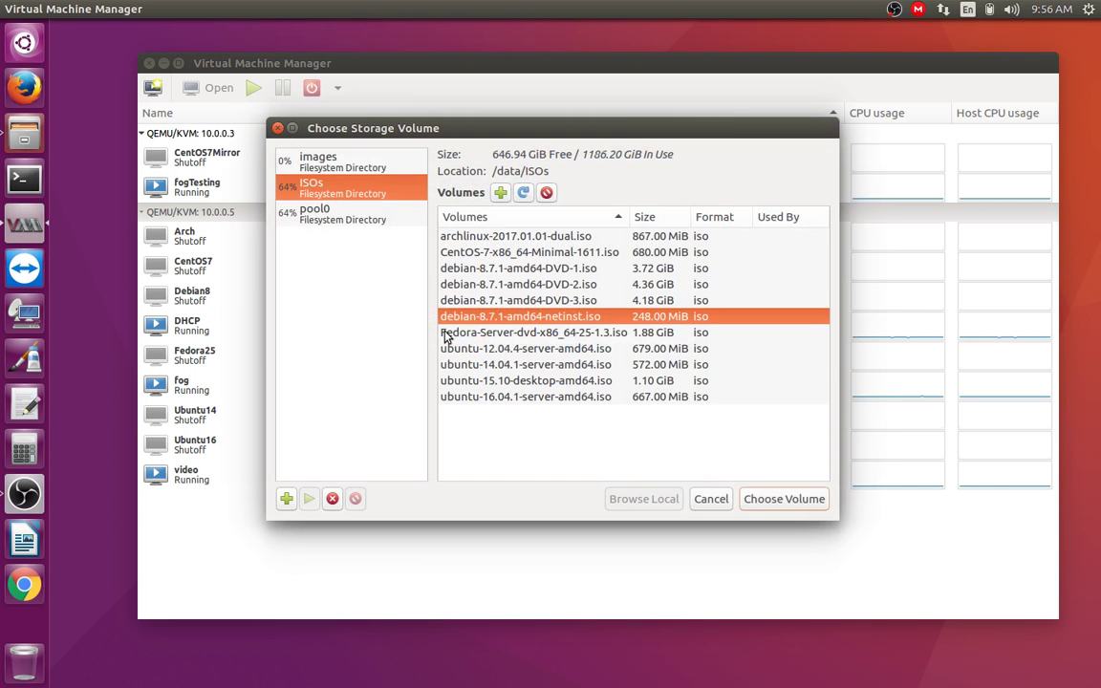
click(315, 212)
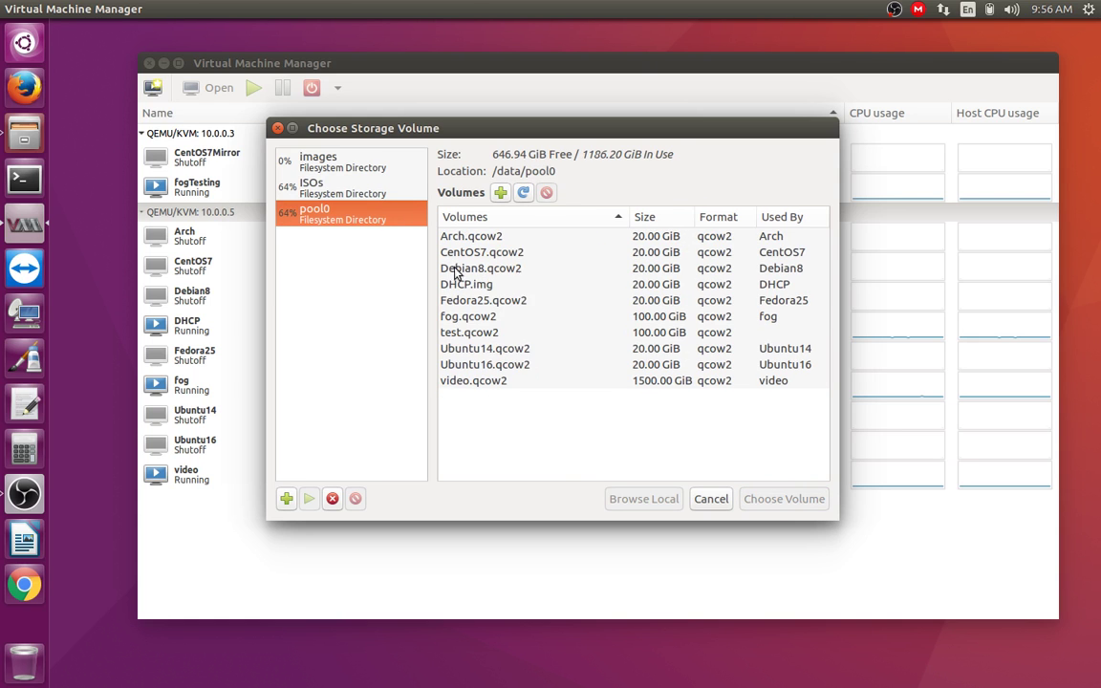
click(498, 193)
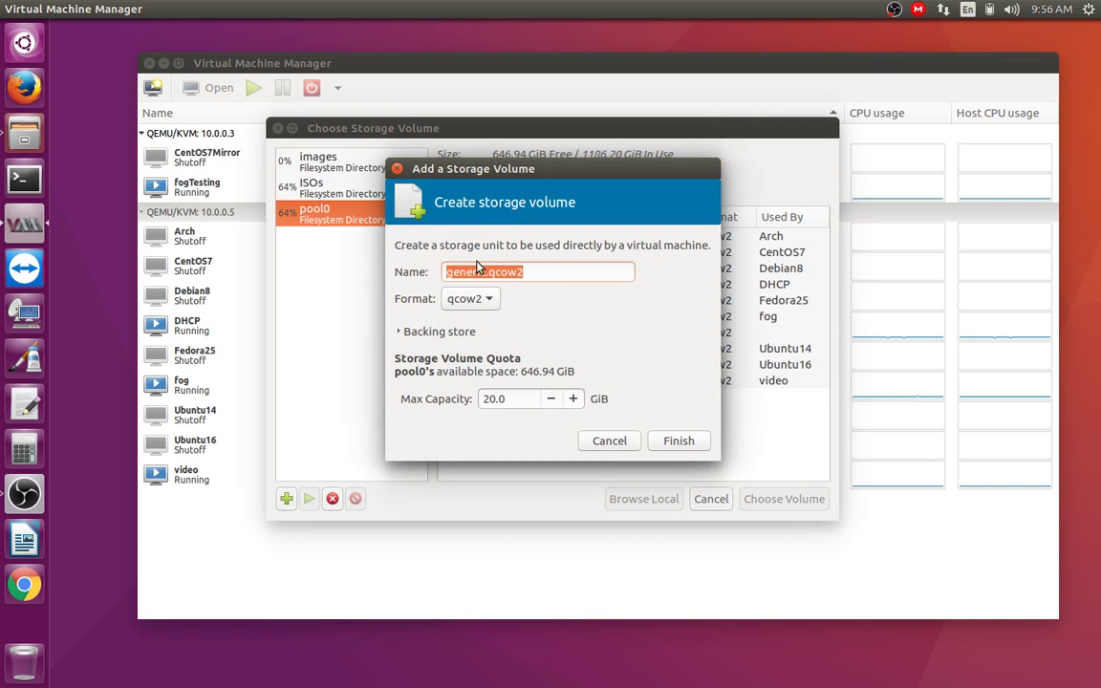
drag(485, 272, 413, 282)
text(test)
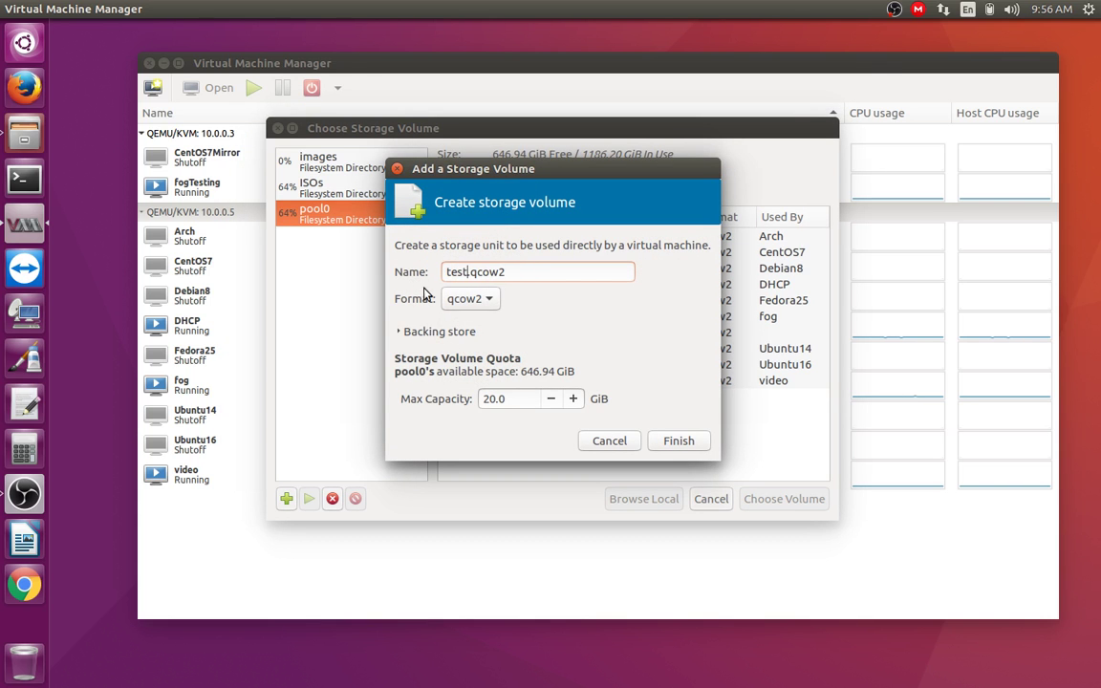
drag(489, 398, 475, 405)
text(10)
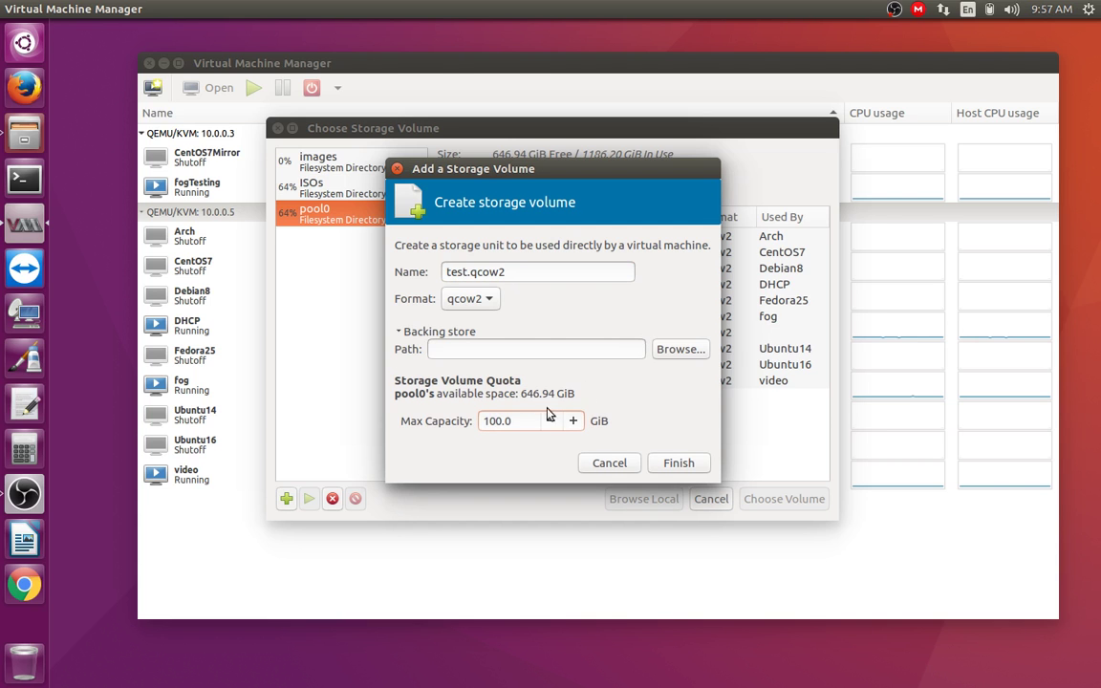
click(405, 330)
click(675, 442)
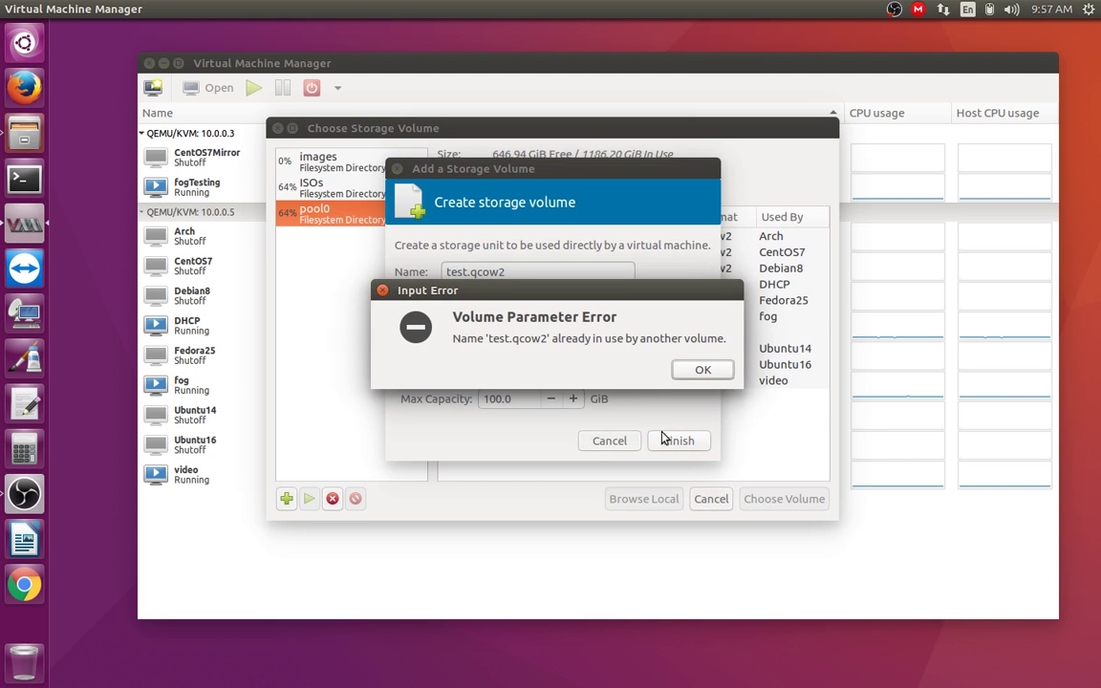
click(700, 371)
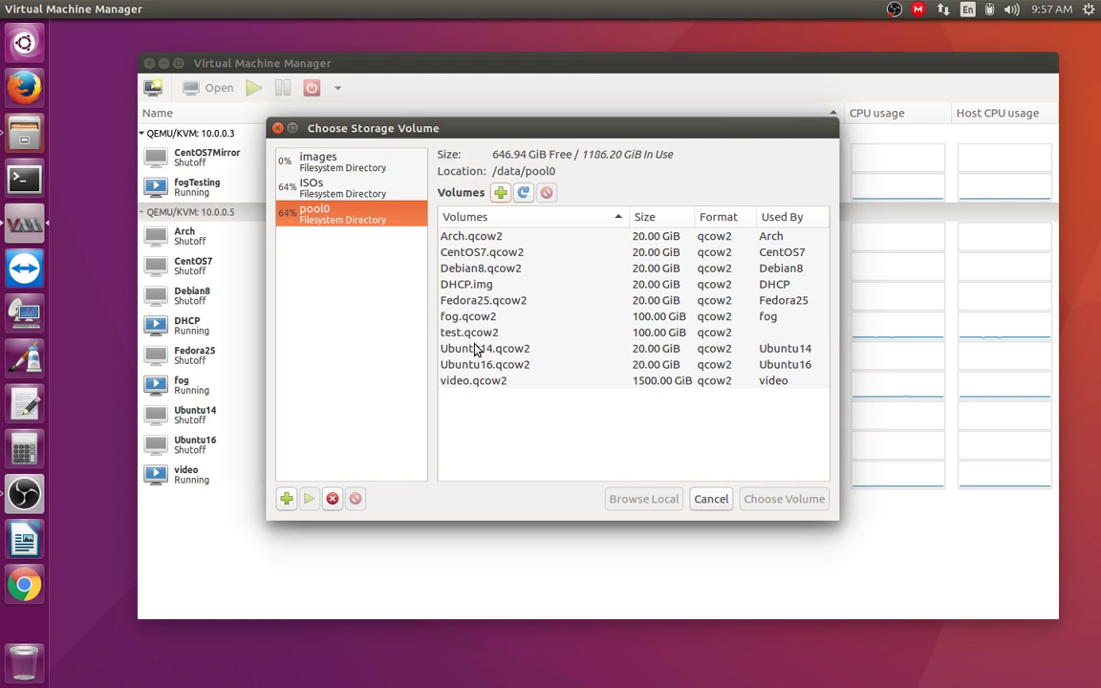
Step: Delete the existing test.qcow2 and create a new 100 GiB test.qcow2 volume in pool0
click(480, 335)
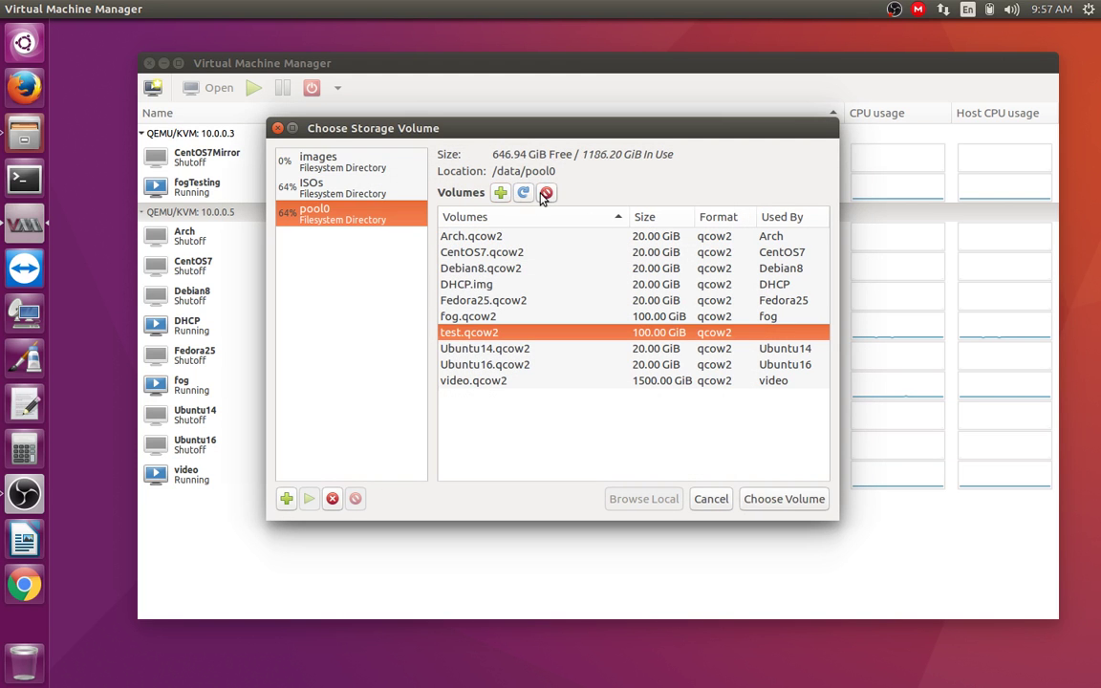
click(545, 192)
click(722, 380)
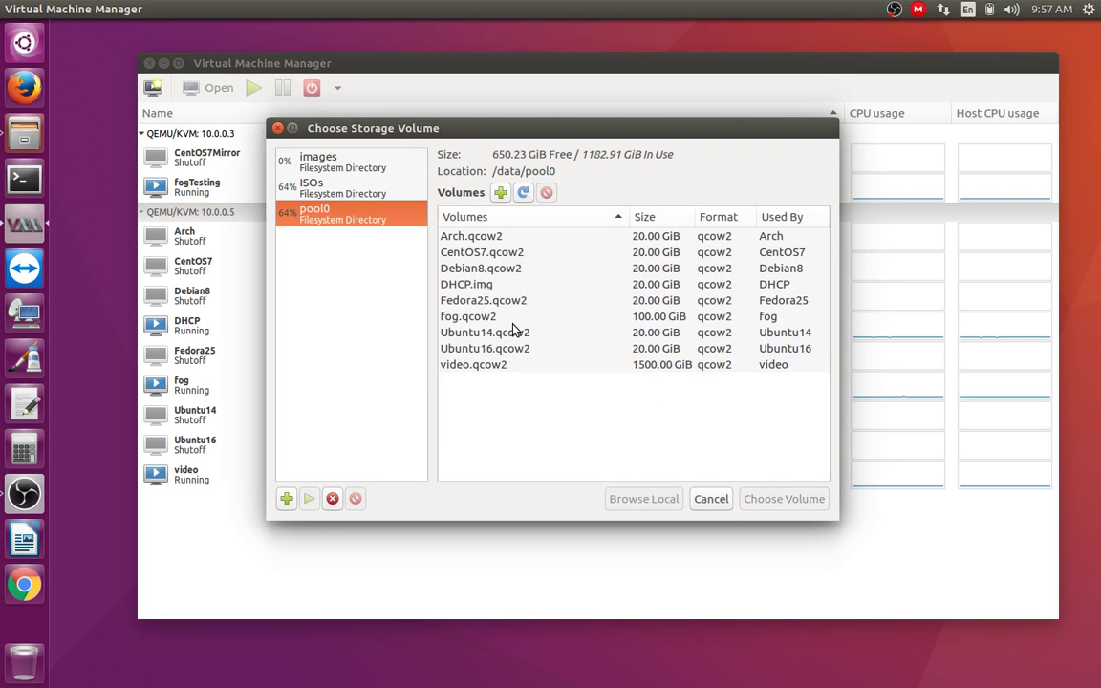
click(500, 192)
drag(483, 270, 421, 271)
text(test.qcow2)
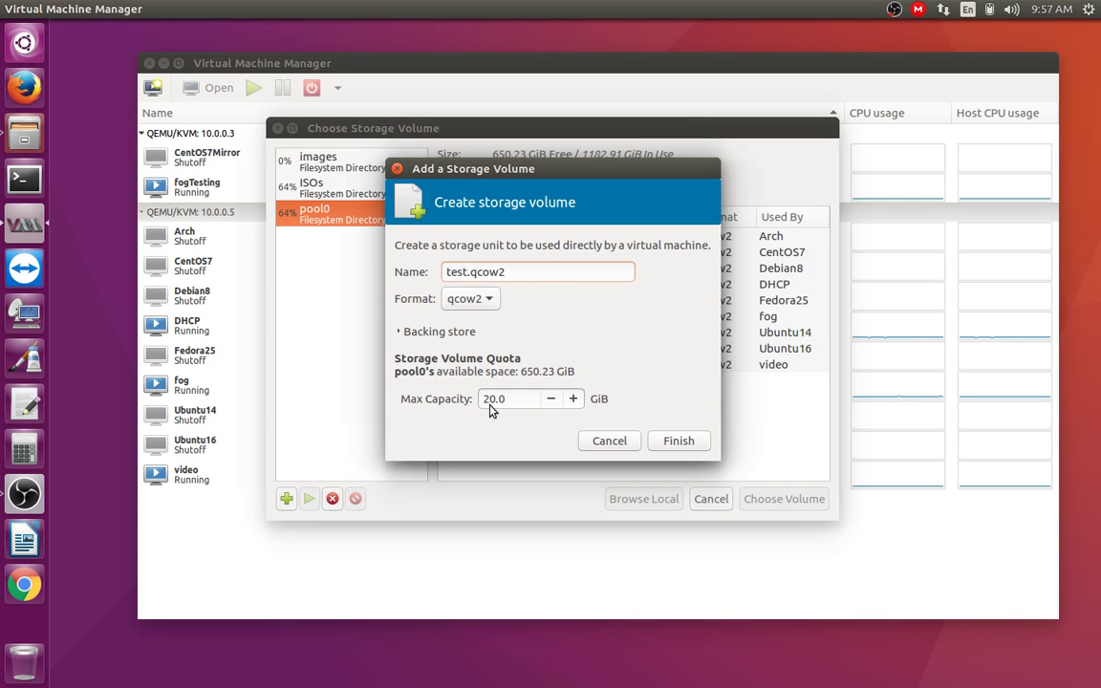
drag(493, 399, 484, 400)
text(100)
click(659, 439)
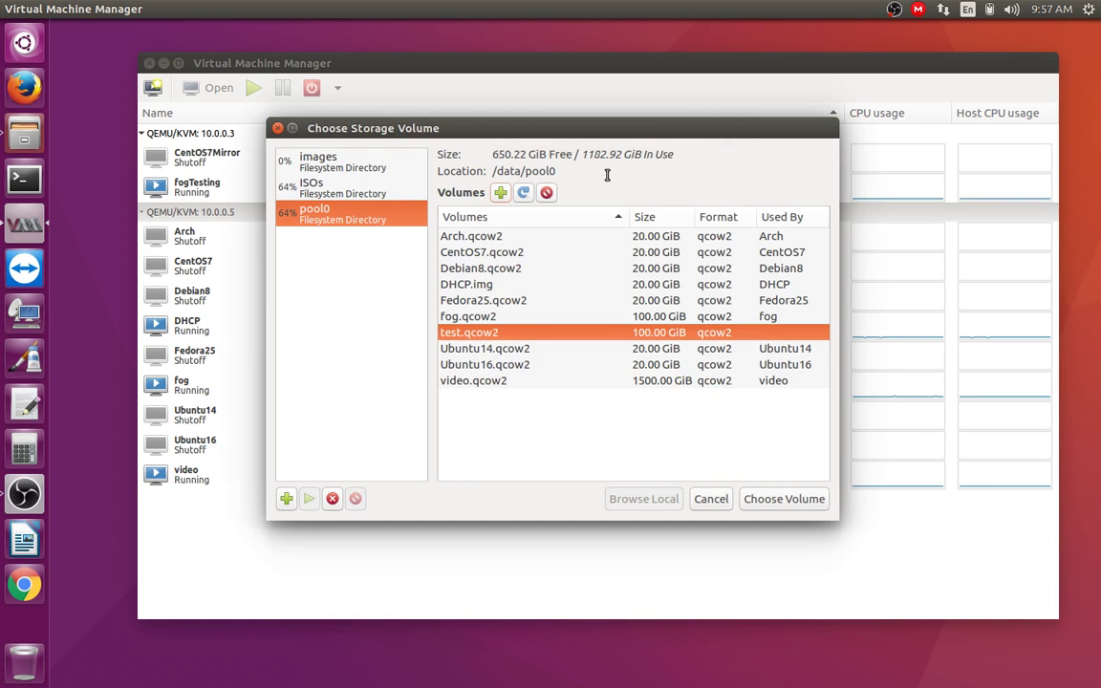
Step: Use test.qcow2 as the VM's disk and advance to the final review step
drag(531, 135, 542, 107)
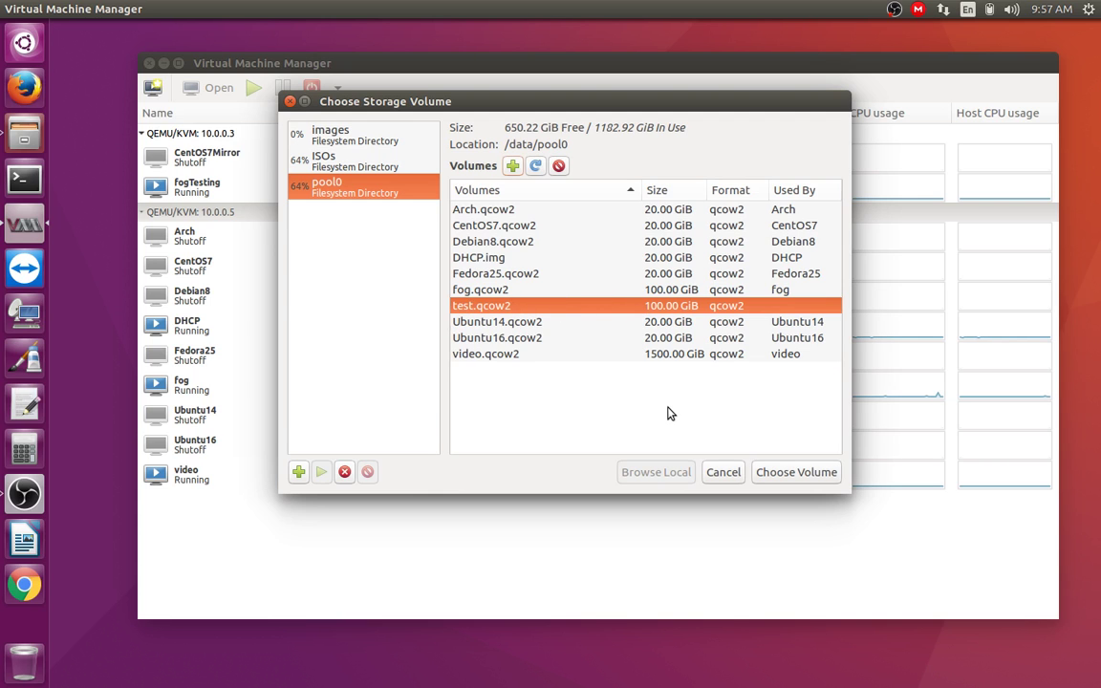
click(797, 471)
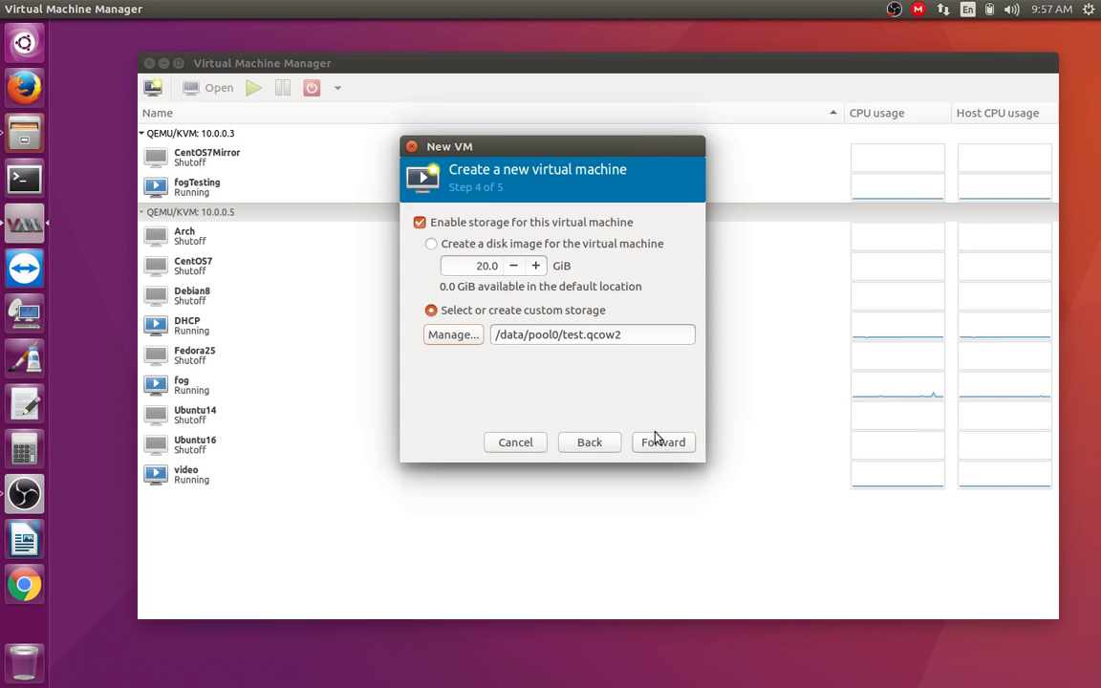
click(663, 447)
double_click(496, 243)
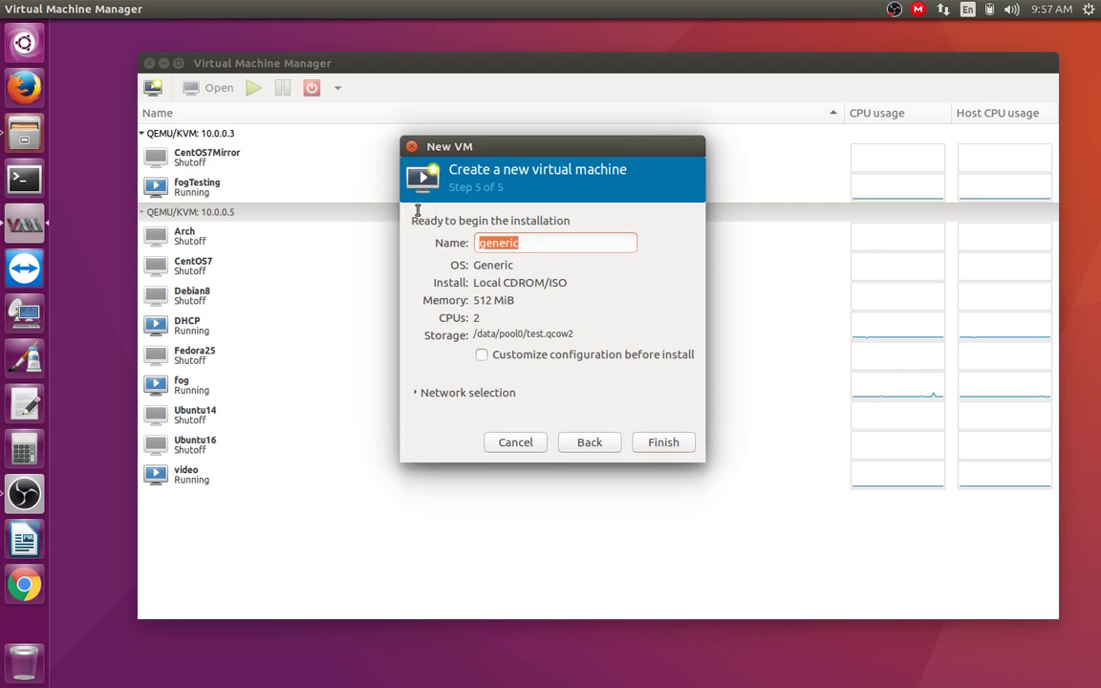
Step: Name the VM test, connect it to host device em1 via macvtap in Bridge mode, and finish
text(test)
click(484, 393)
click(532, 417)
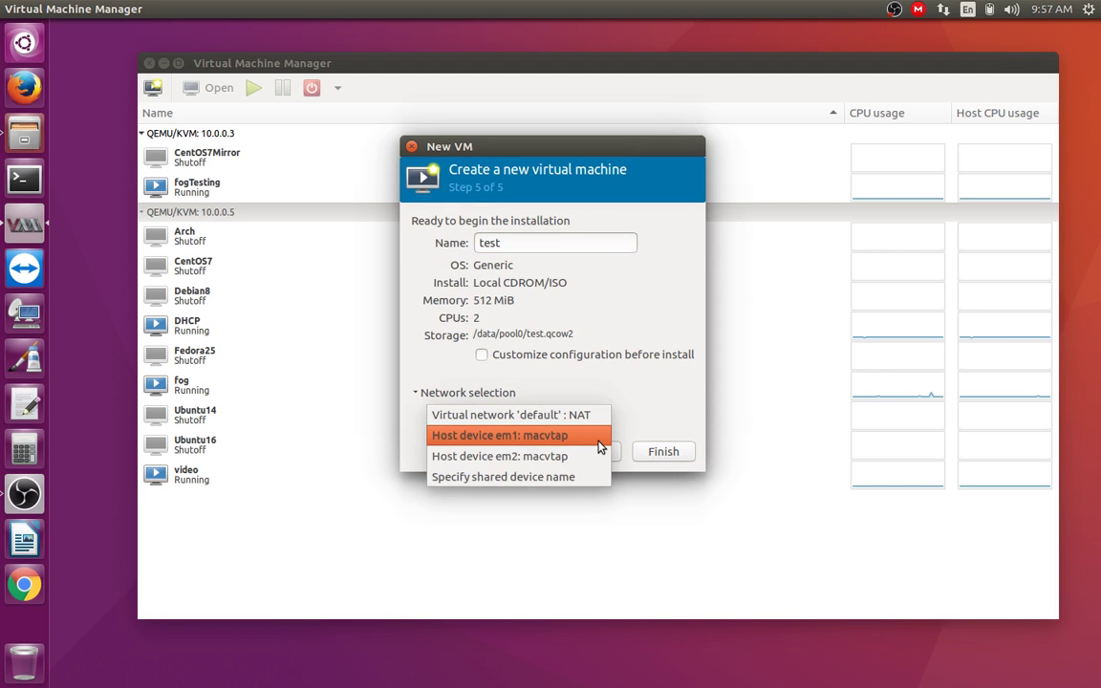
click(533, 436)
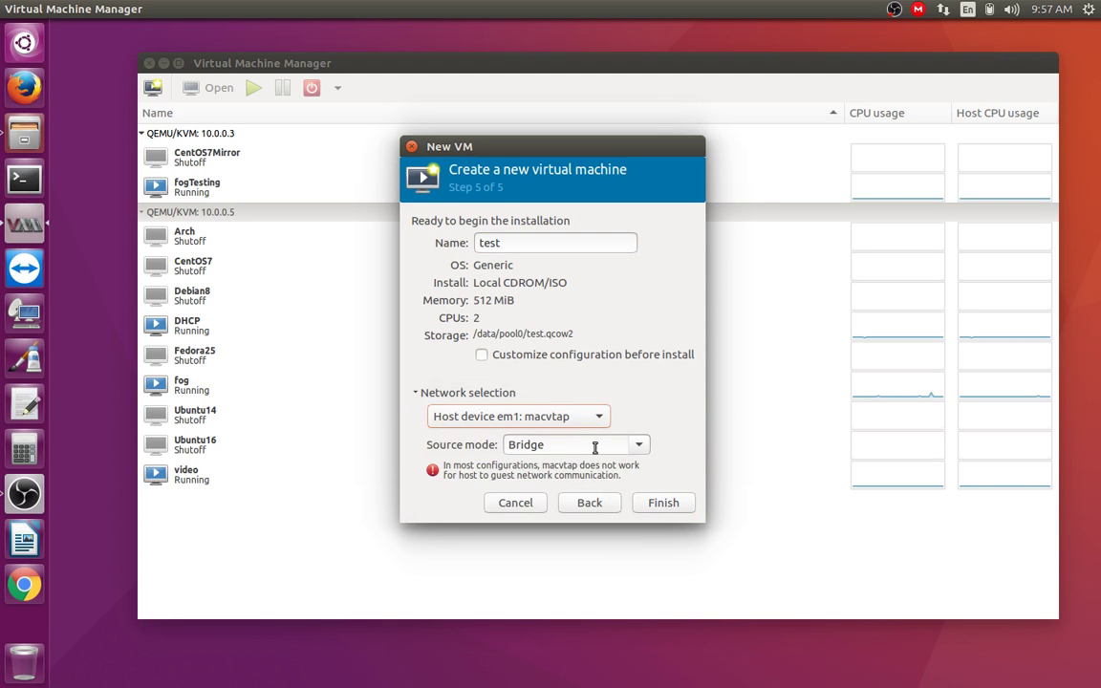
click(572, 445)
click(656, 504)
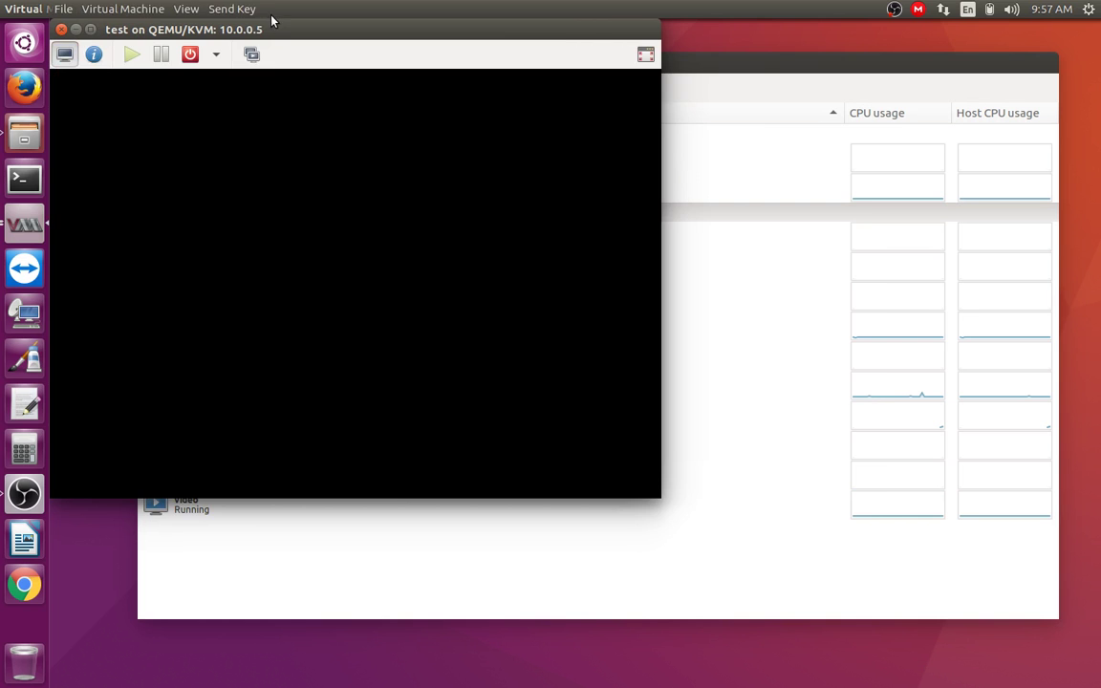
Step: Center the console window, make it fullscreen, and boot the Graphical install entry
drag(272, 23, 524, 82)
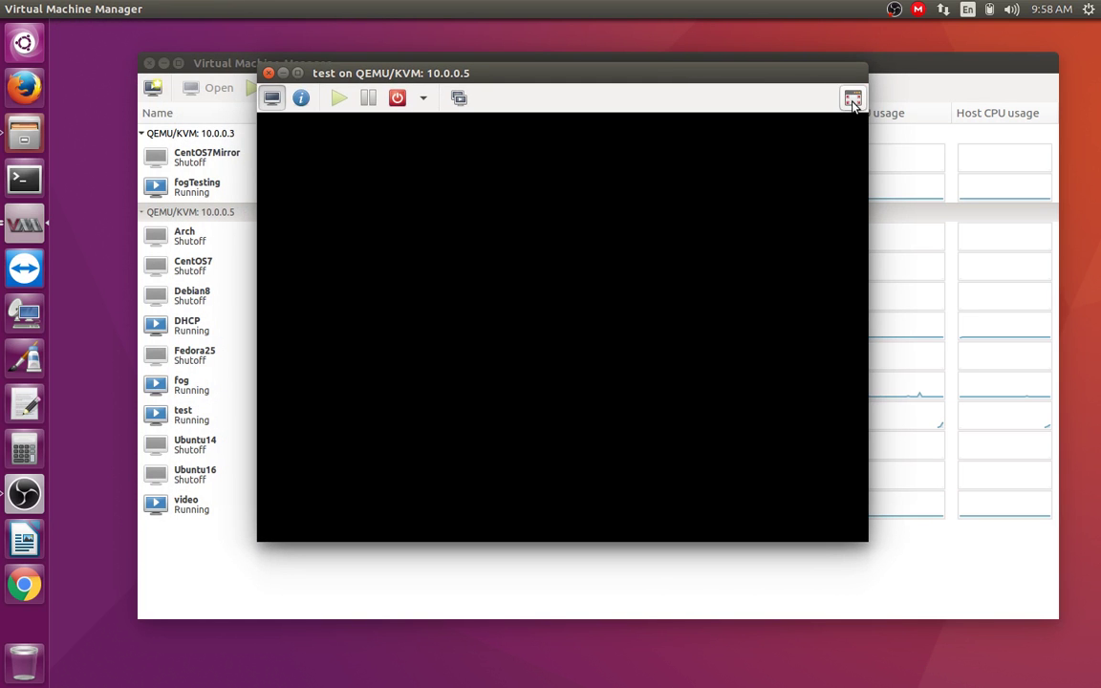
click(852, 99)
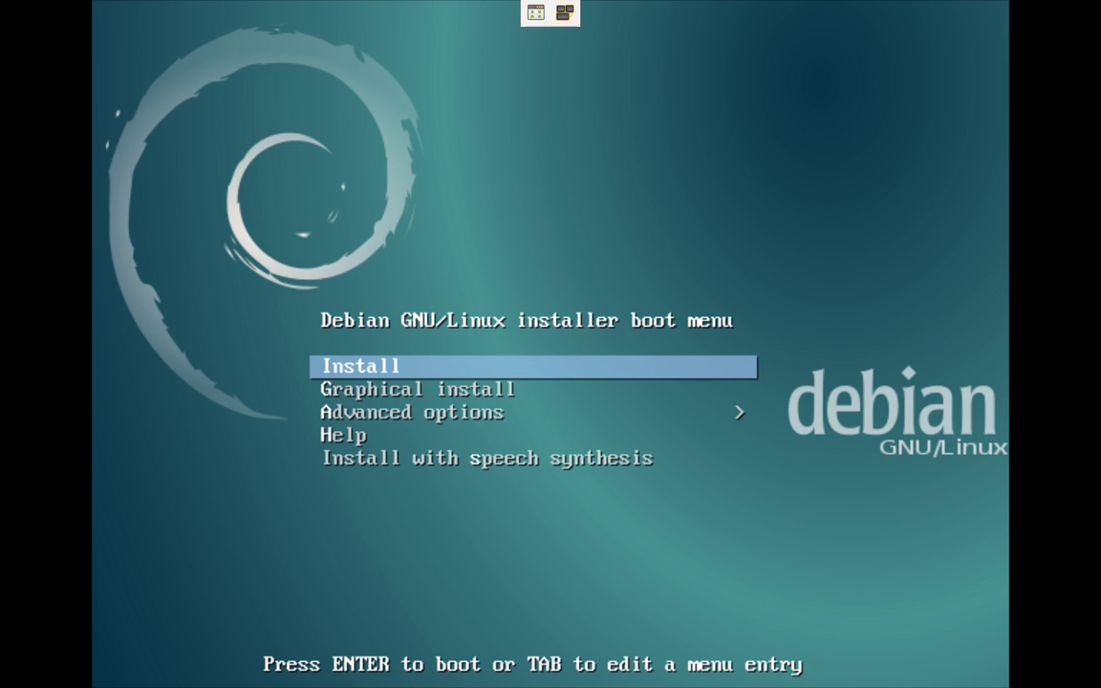
key(Up)
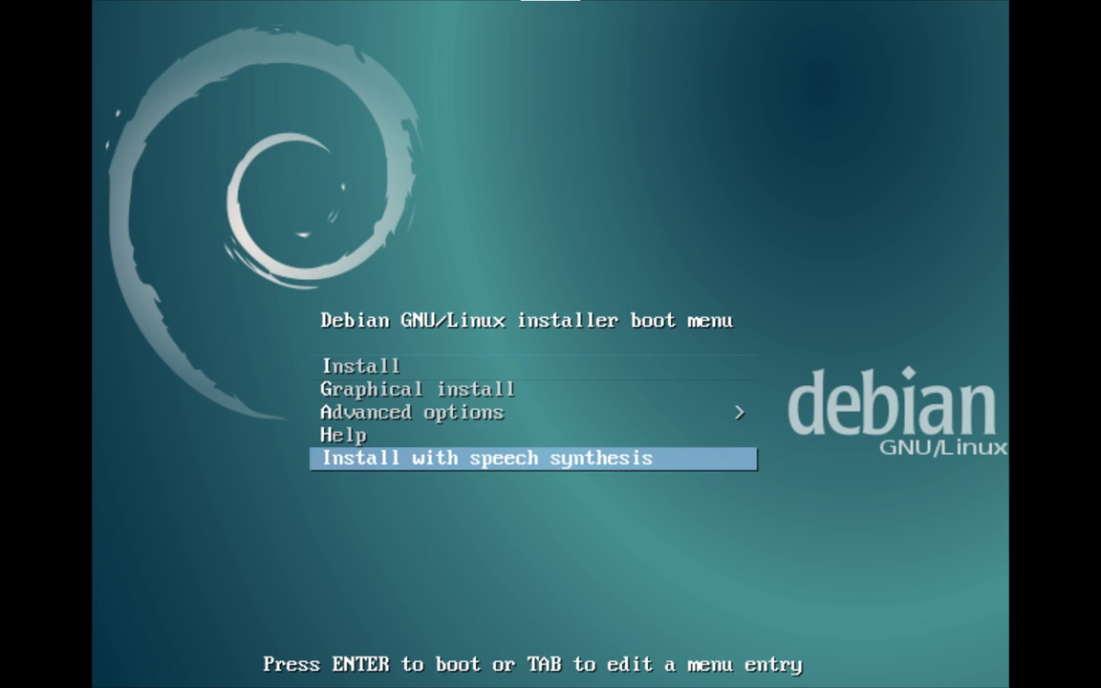
key(Up)
key(Up)
key(Up)
key(Up)
key(Down)
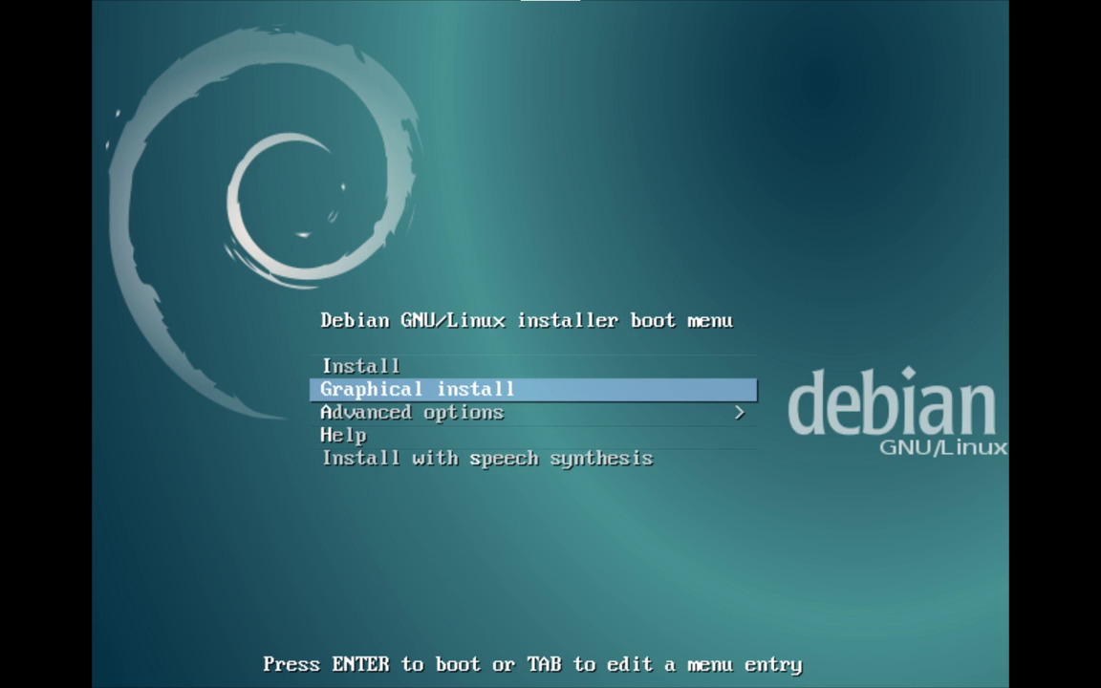
key(Return)
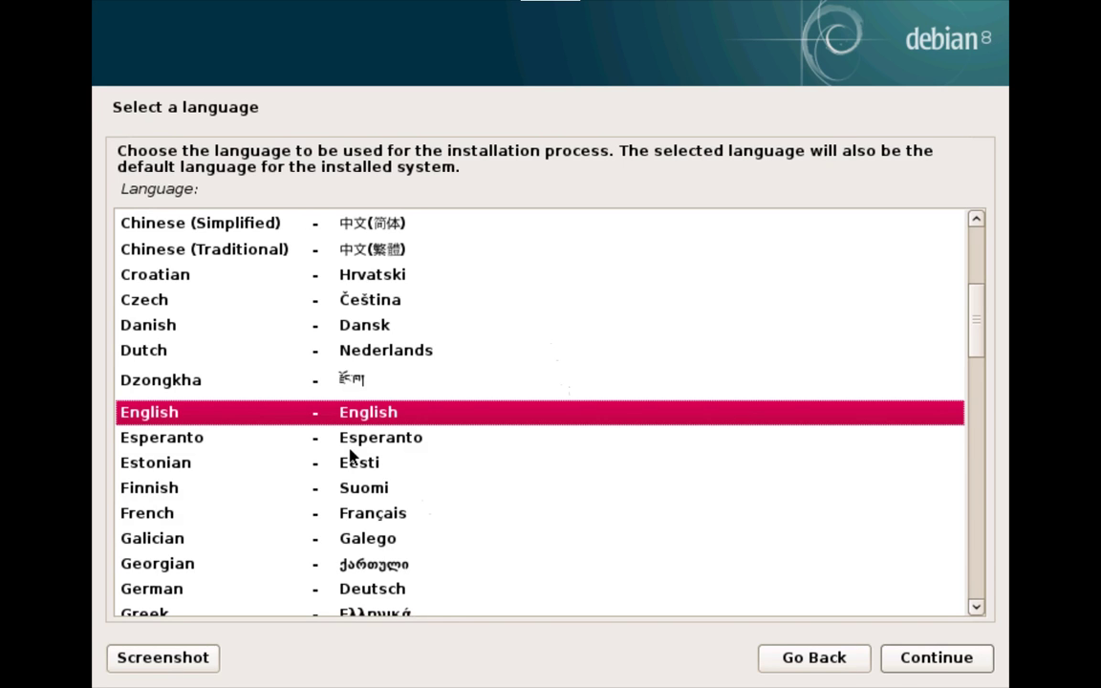
Step: Accept English, United States and American English keyboard, then start editing the hostname field
click(970, 665)
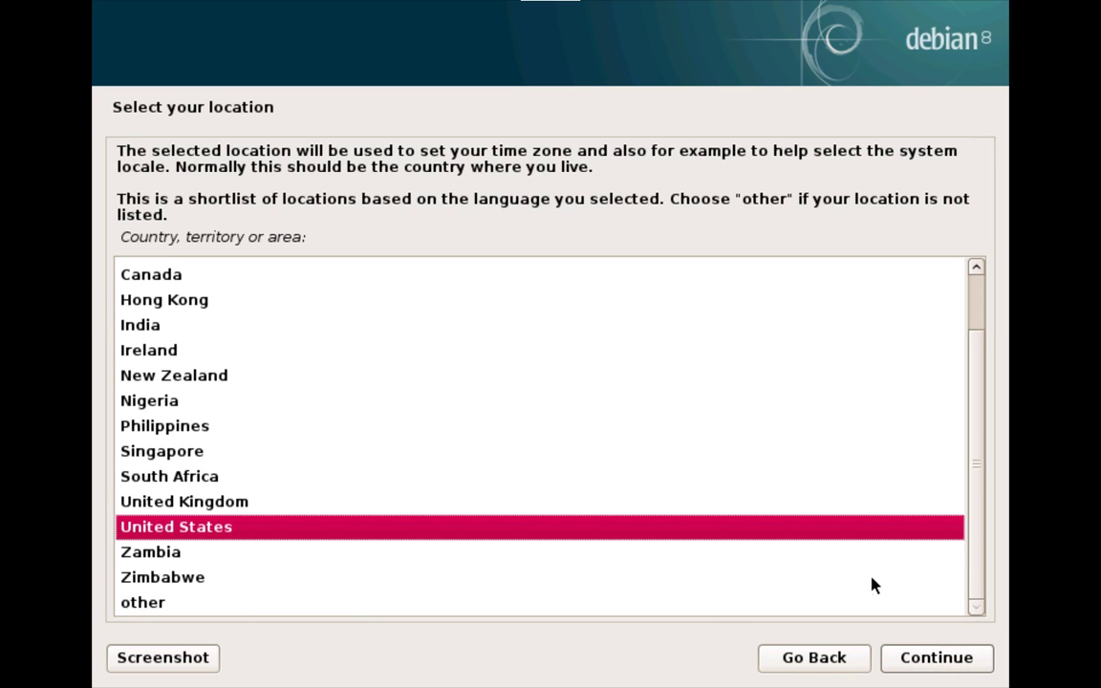
click(919, 659)
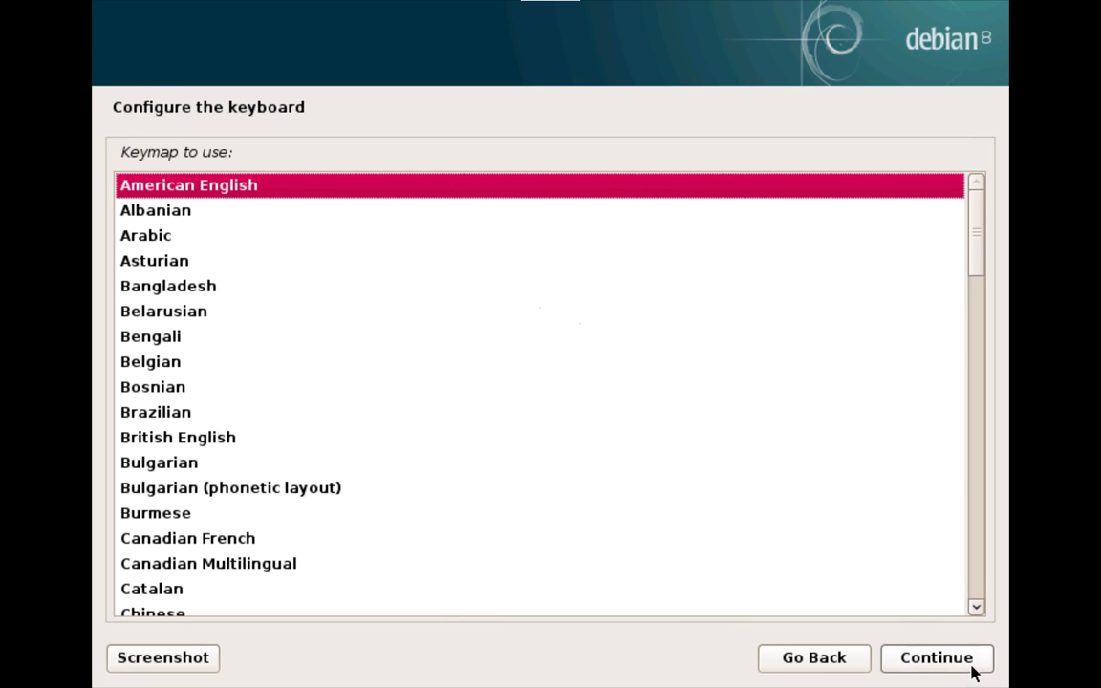
click(903, 666)
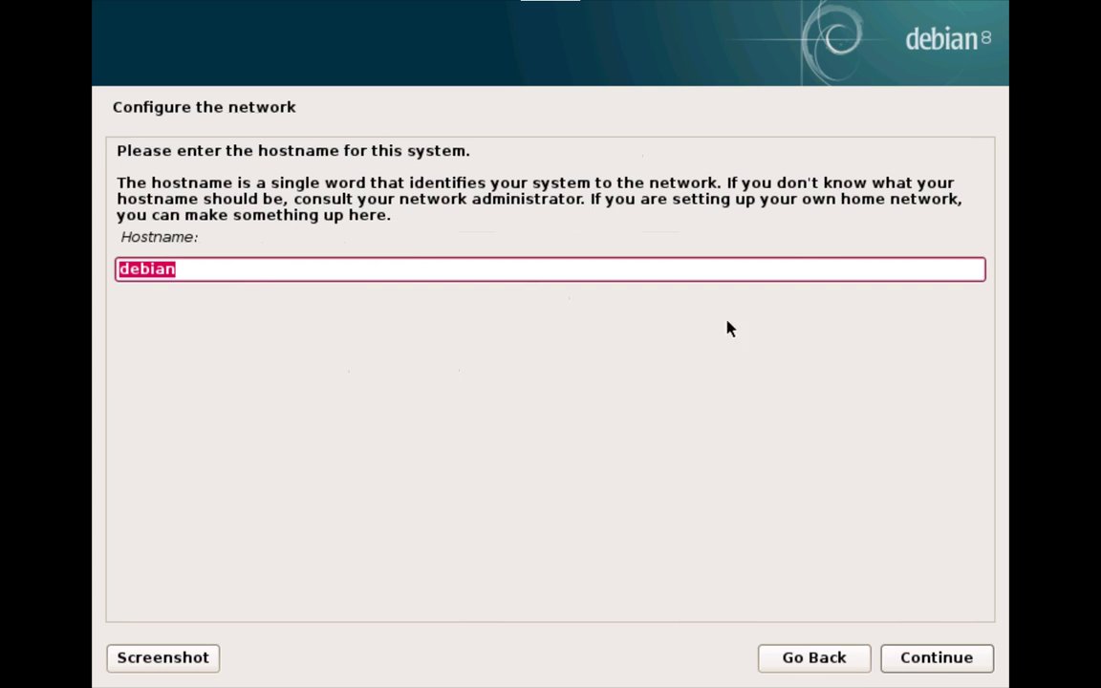
click(387, 272)
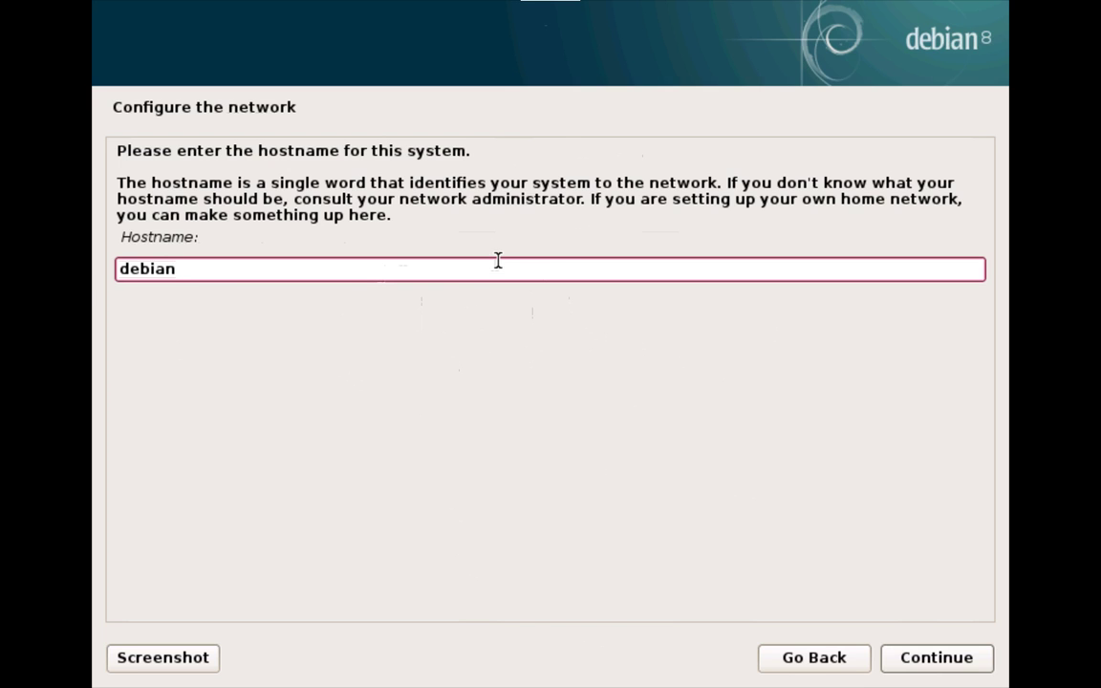
Step: Leave fullscreen and view the NIC's MAC address 52:54:00:3b:7f:cf in the VM details
click(531, 14)
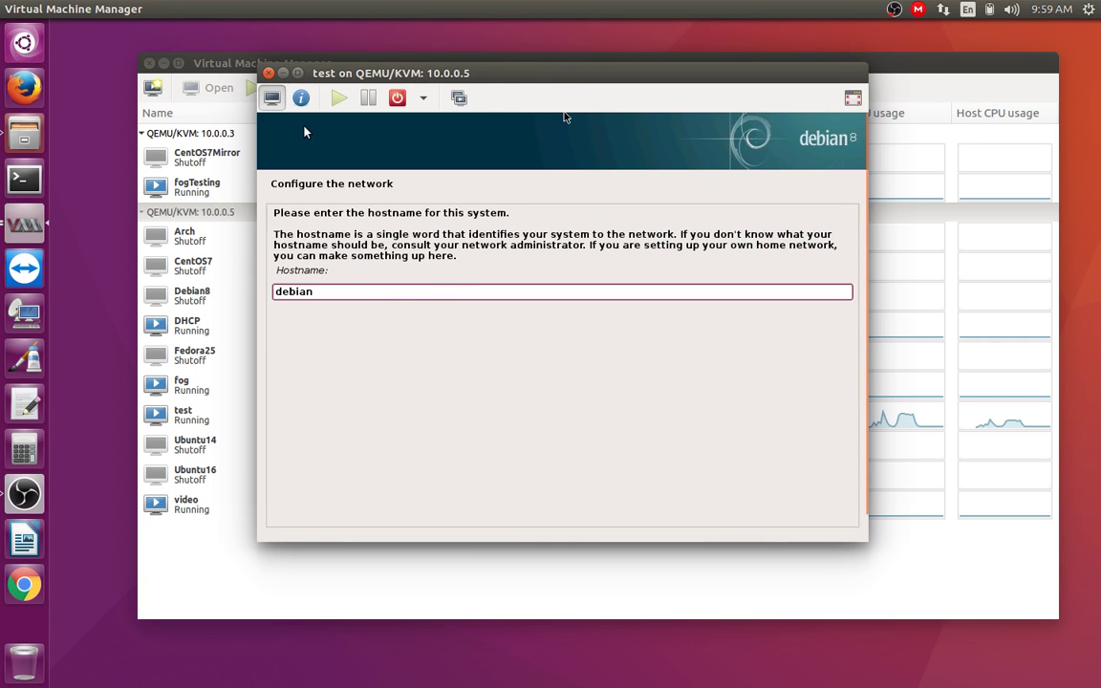
click(302, 98)
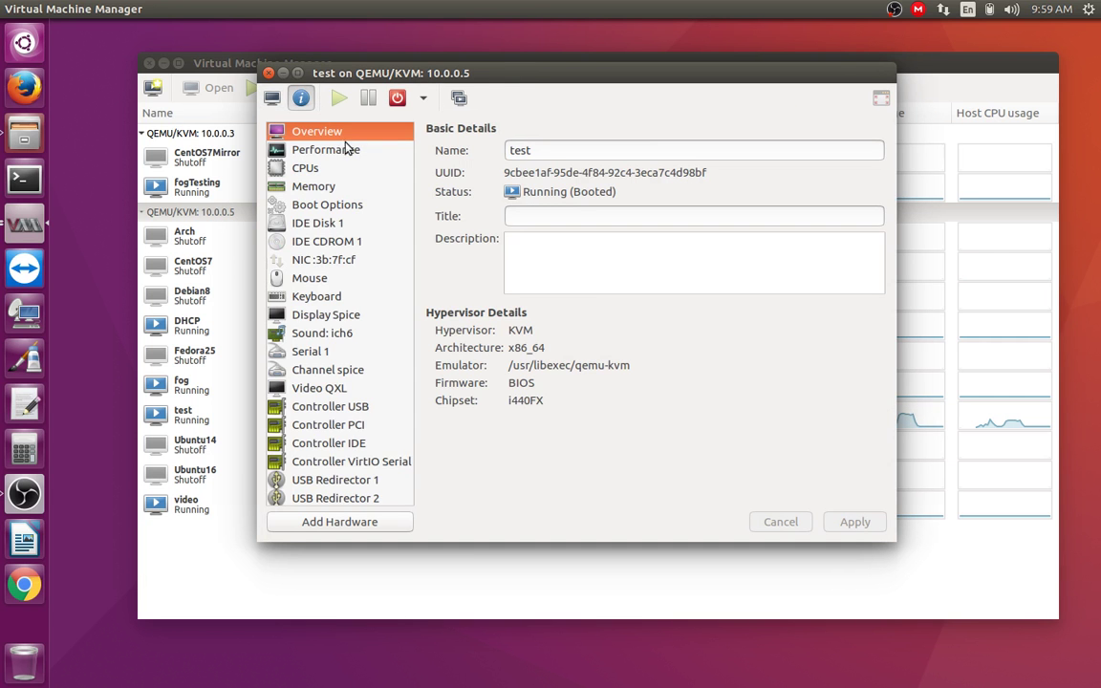
click(356, 260)
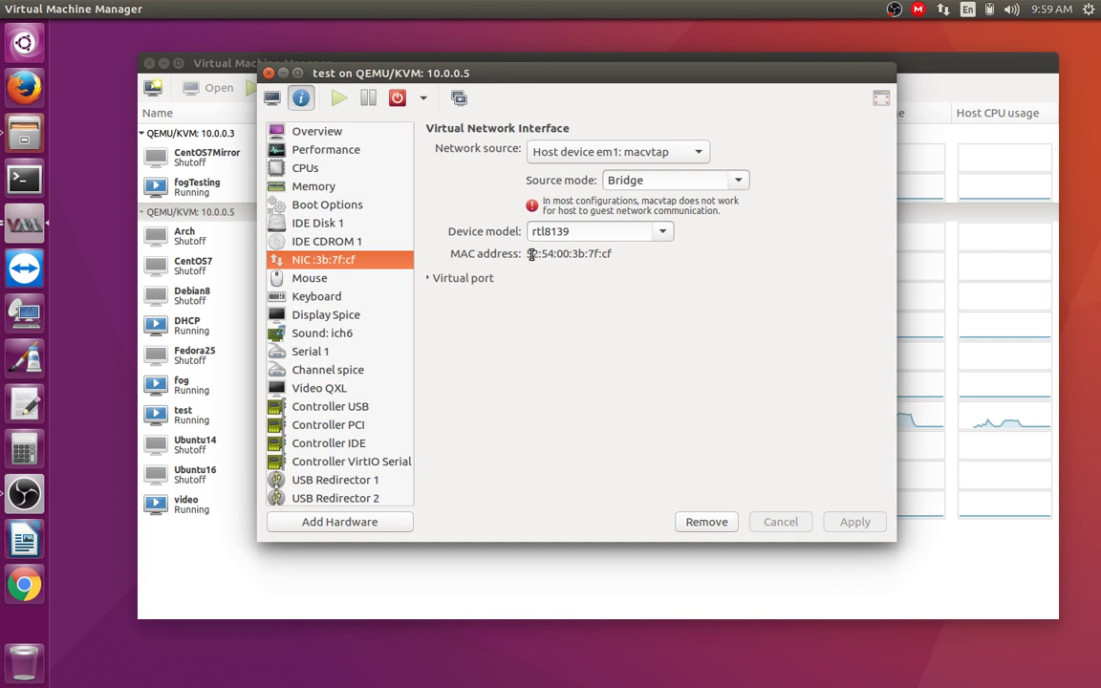
drag(531, 254, 621, 254)
click(606, 254)
drag(531, 254, 631, 250)
Step: Toggle the virtual port settings, reselect the MAC address, and return to the graphical console
click(599, 278)
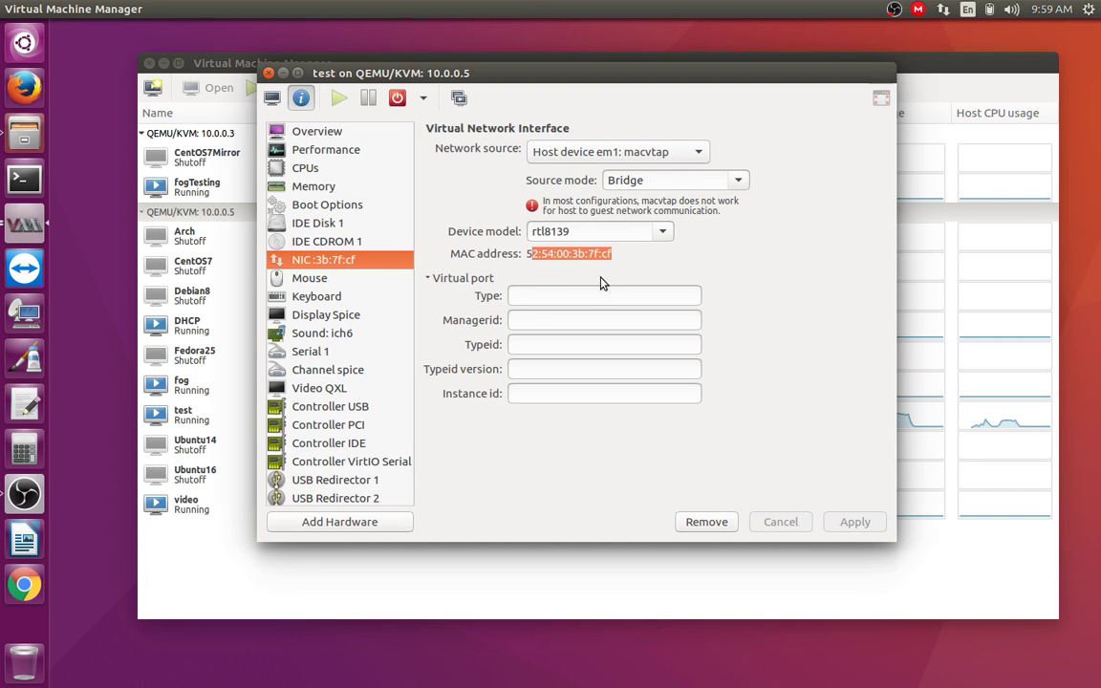
click(554, 253)
click(432, 278)
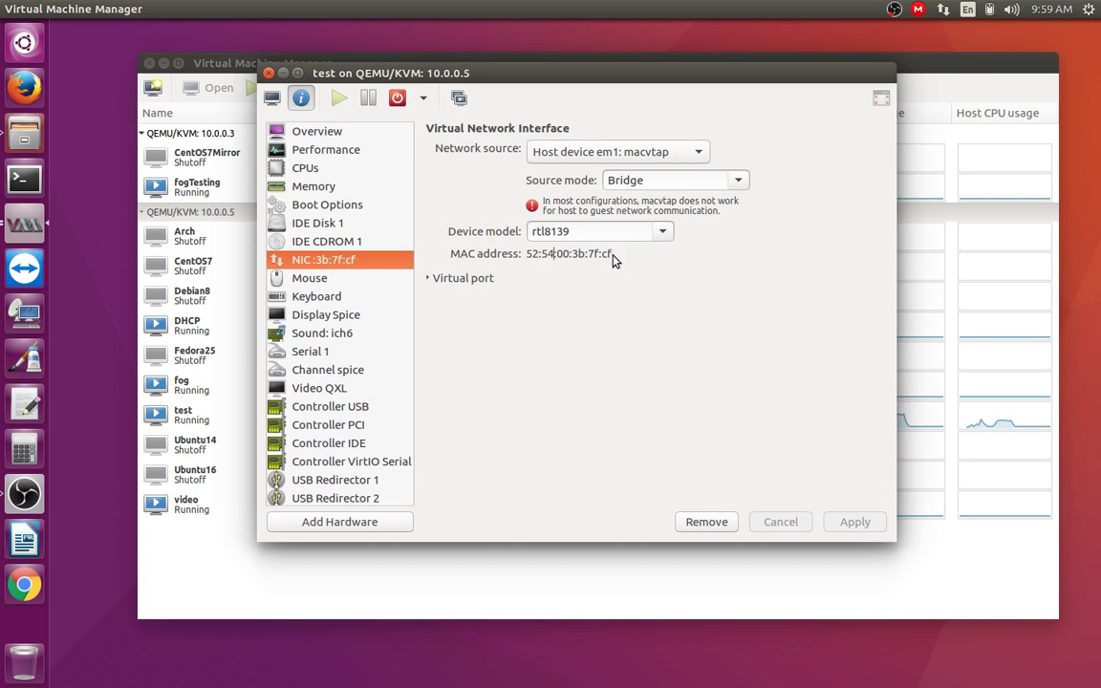
drag(530, 255, 656, 265)
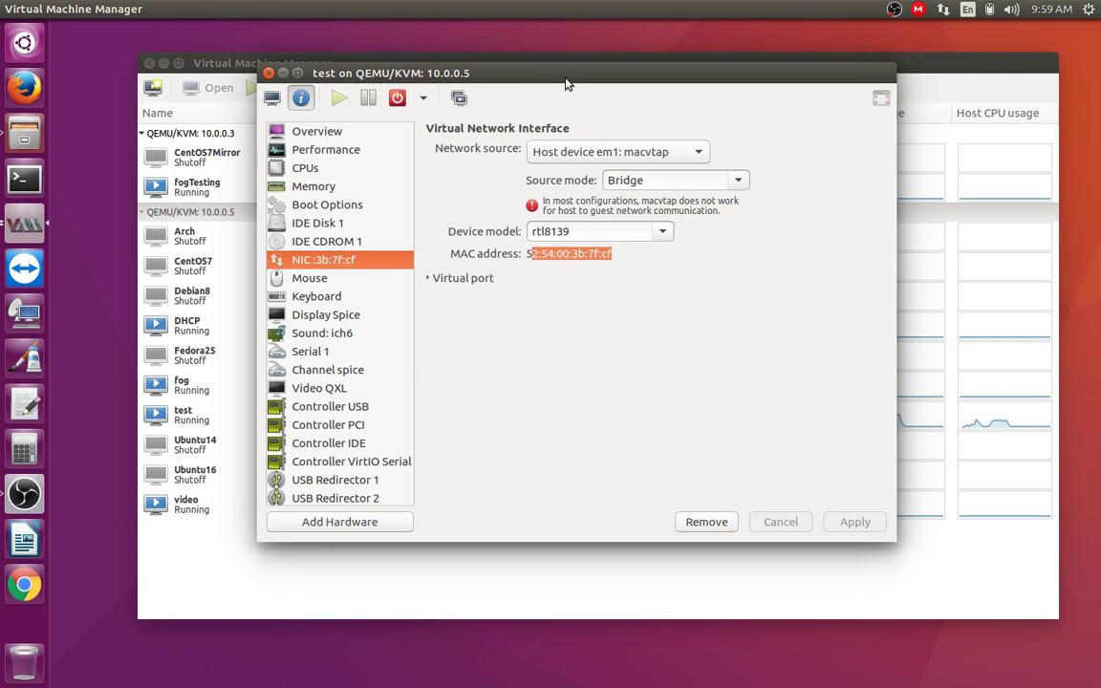
drag(516, 76, 525, 99)
click(552, 277)
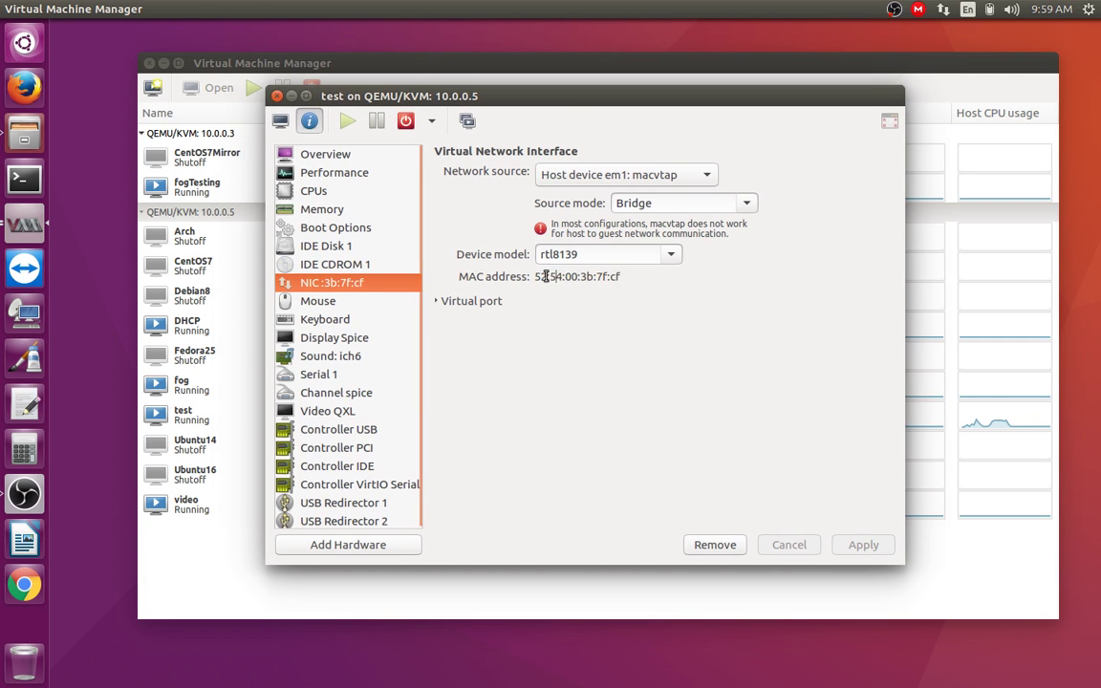
drag(539, 277, 604, 277)
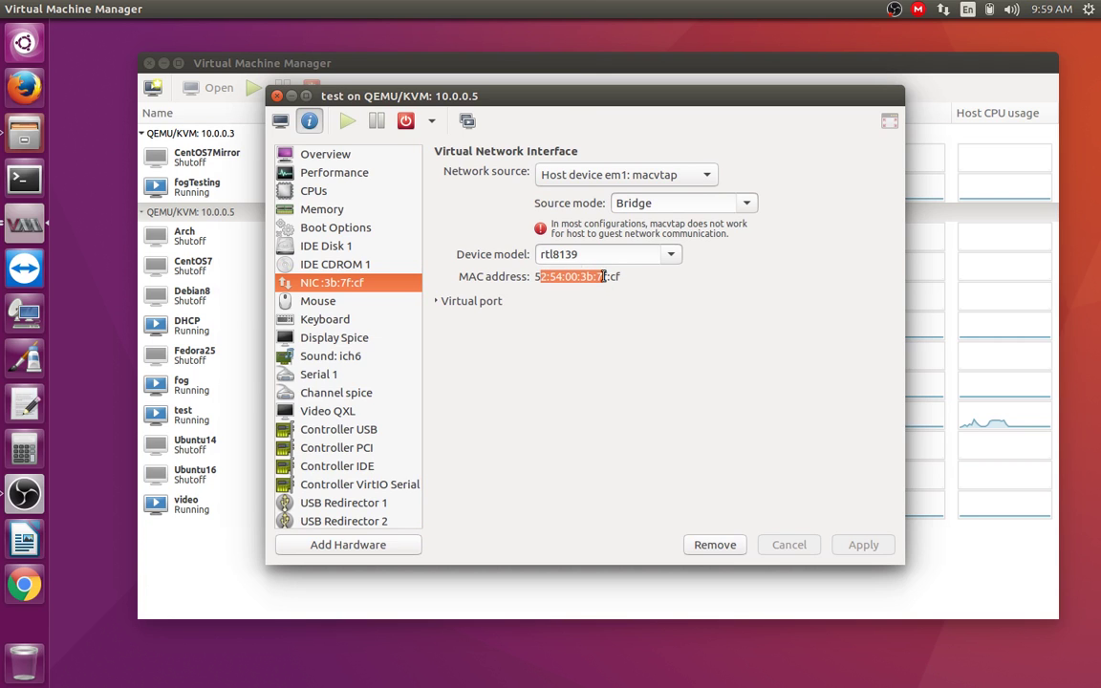
click(572, 276)
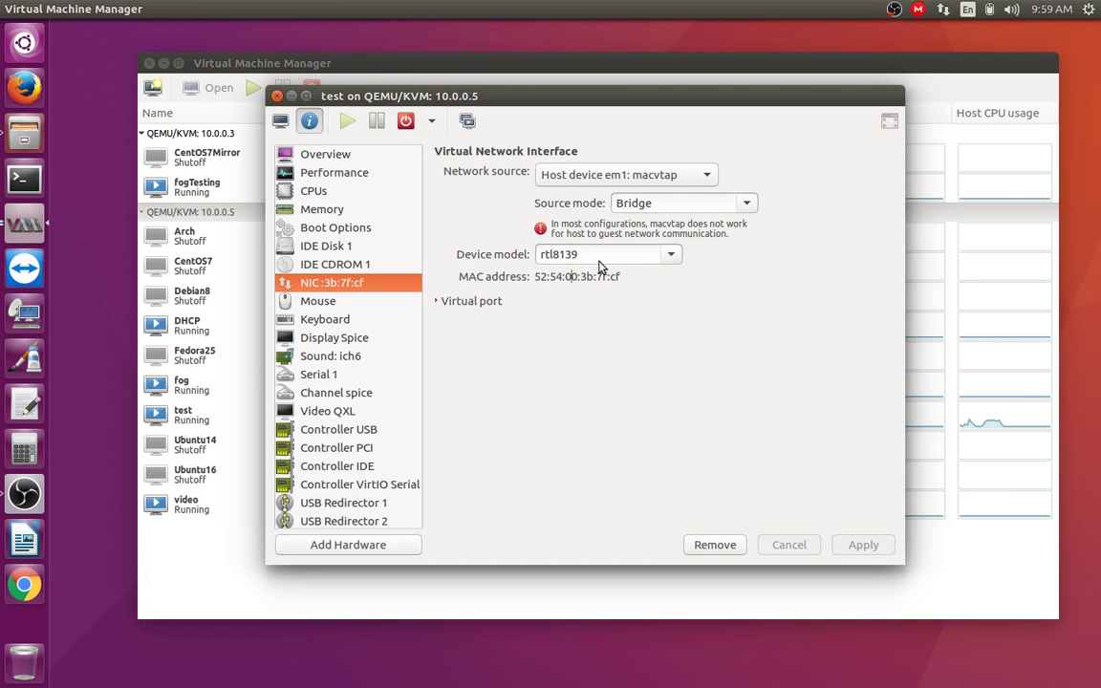
click(280, 120)
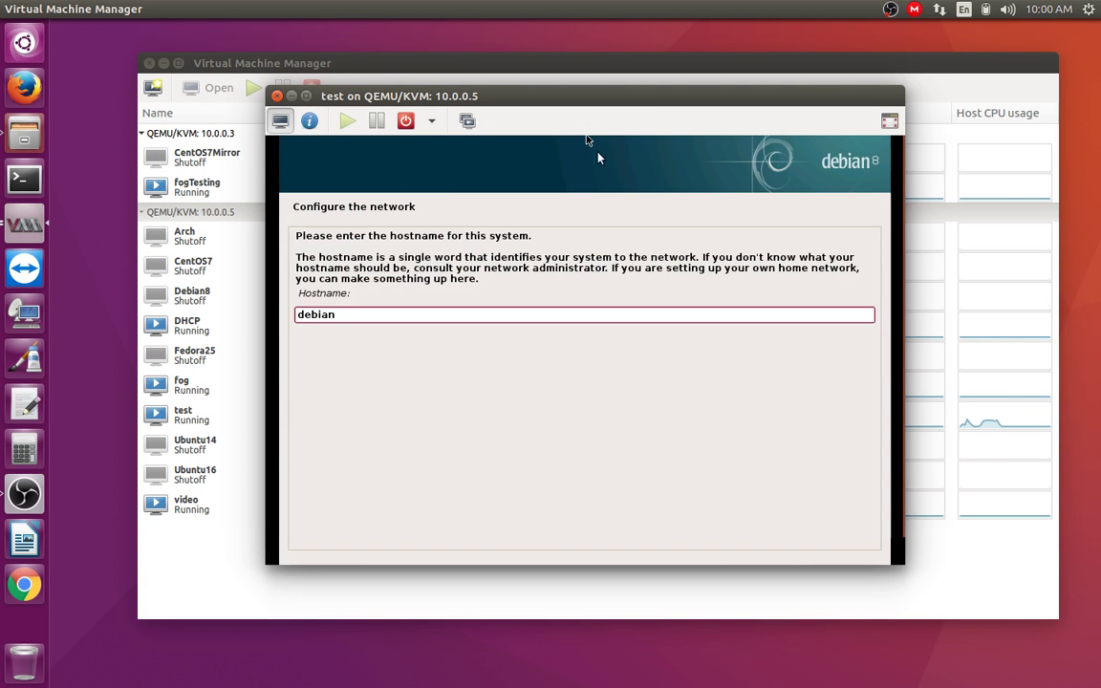
Step: In fullscreen, replace the hostname debian with fog-server and continue
click(890, 121)
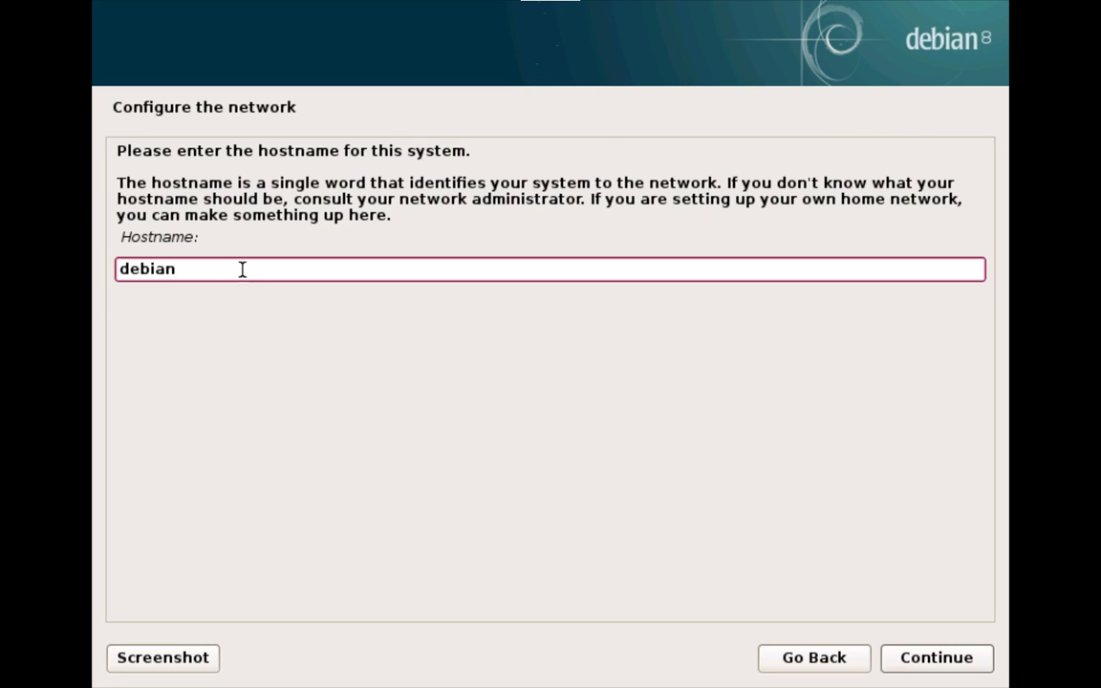
drag(243, 269, 100, 254)
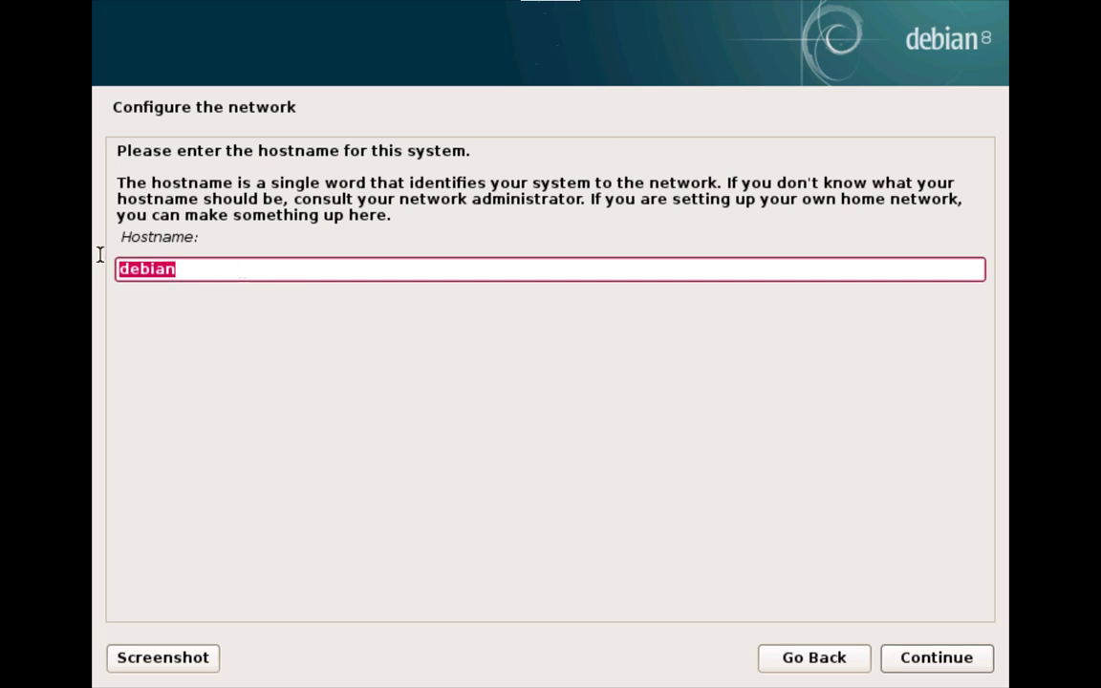
text(fog-server)
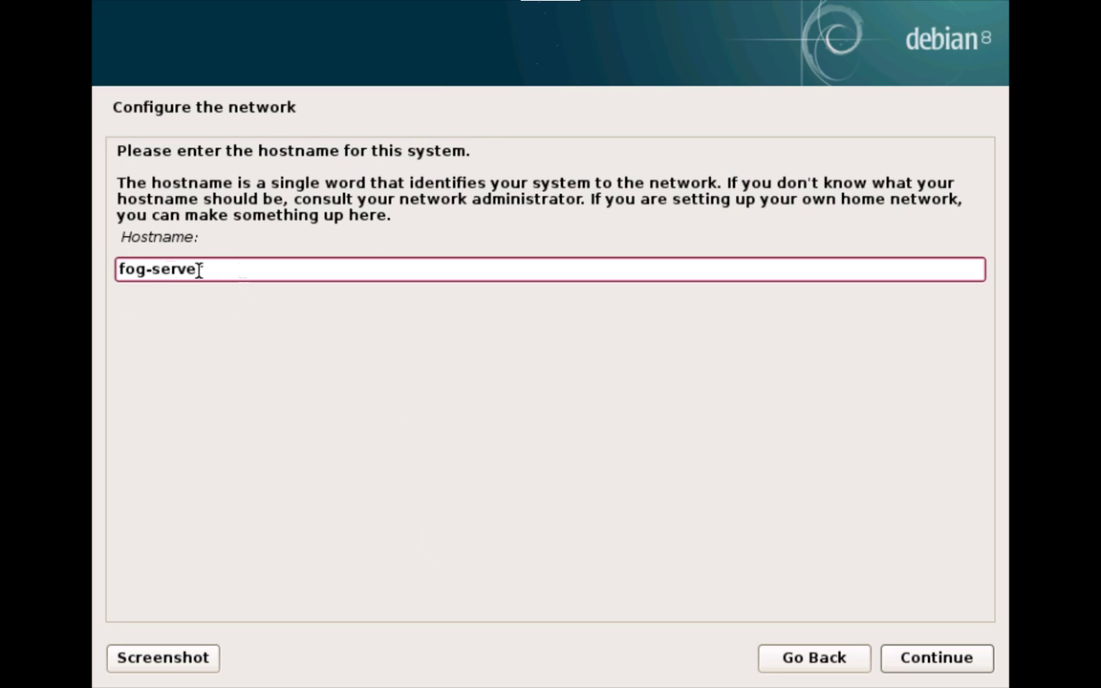
click(979, 667)
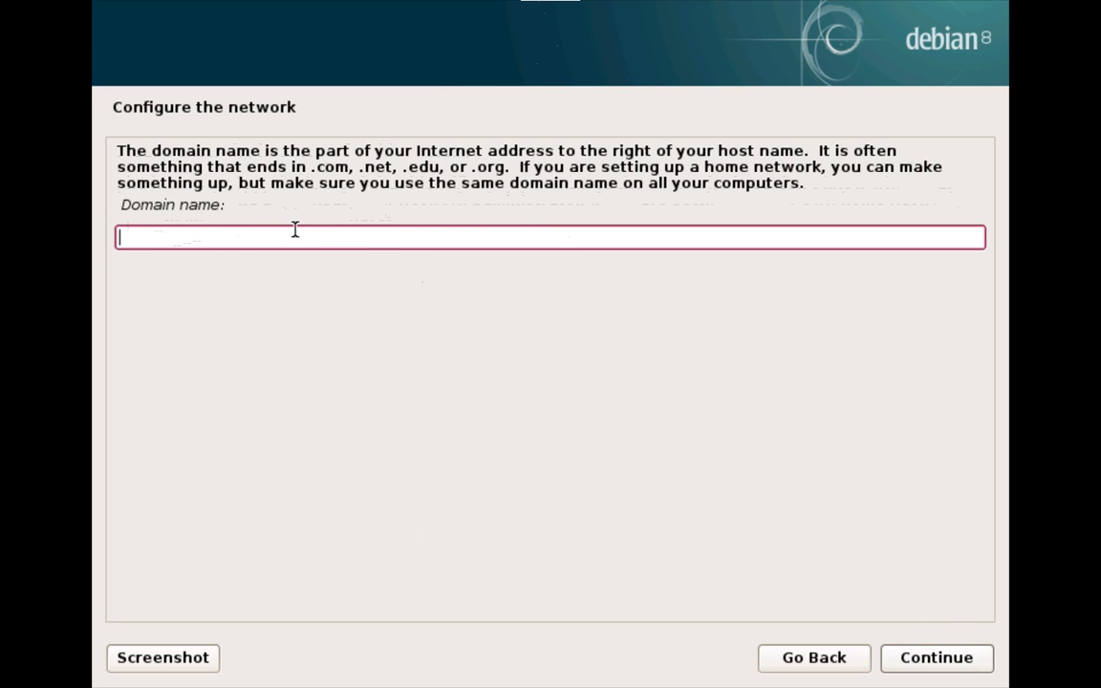
Step: Leave the domain name empty, then enter and confirm the root password
click(960, 664)
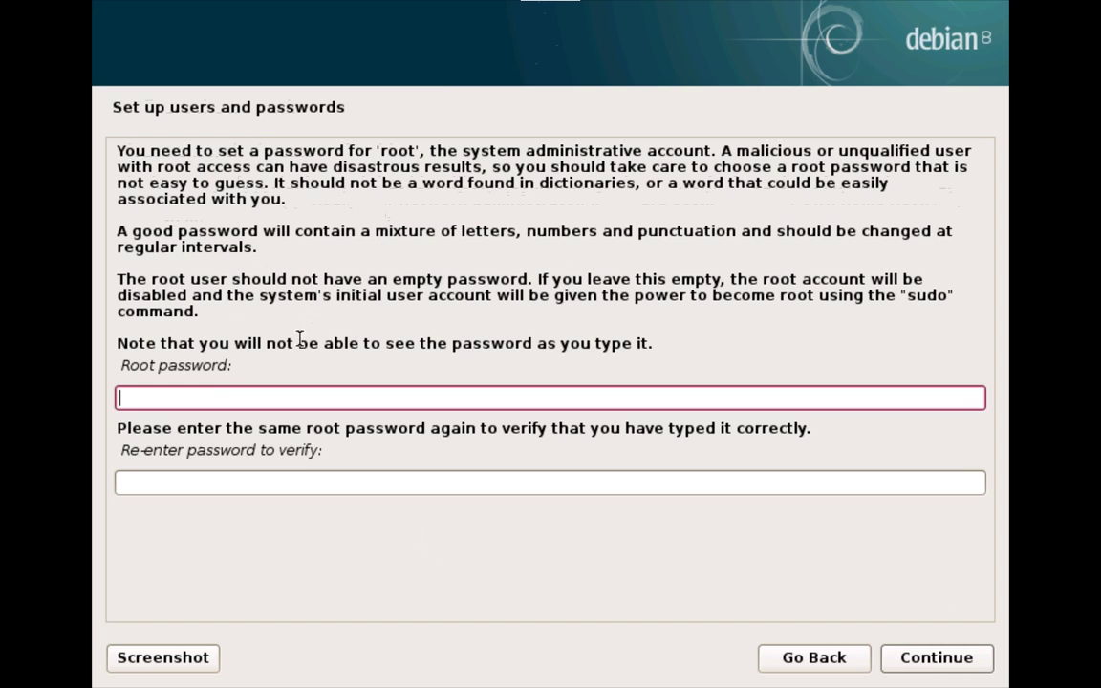
click(236, 388)
text(1234567)
key(Tab)
text(1234567)
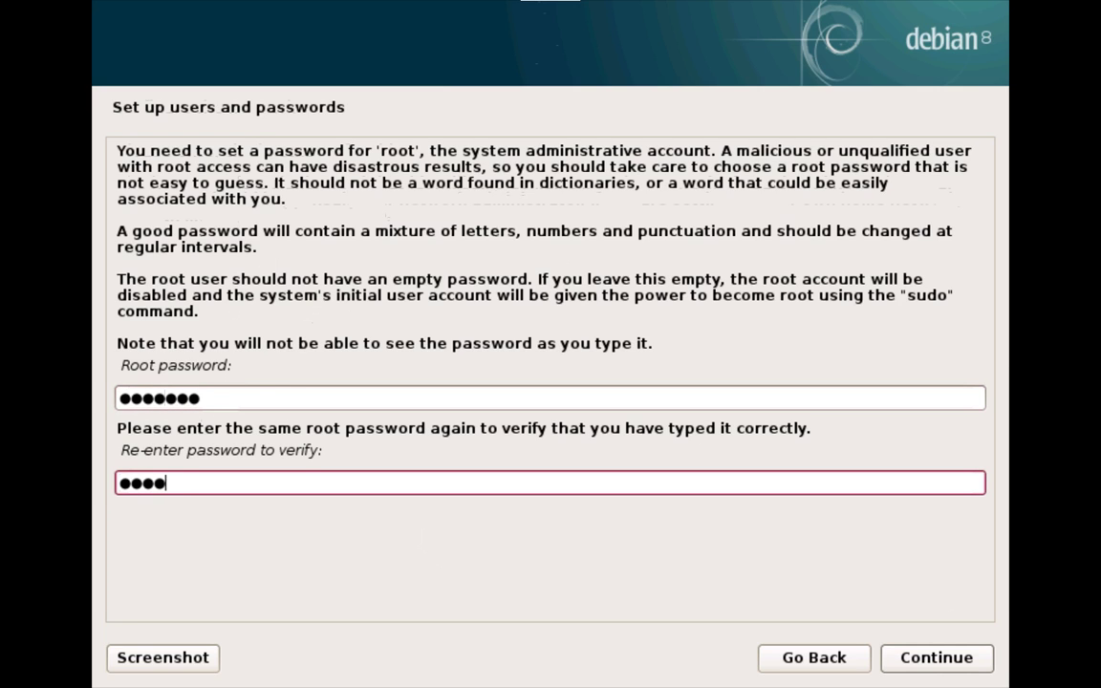
click(216, 400)
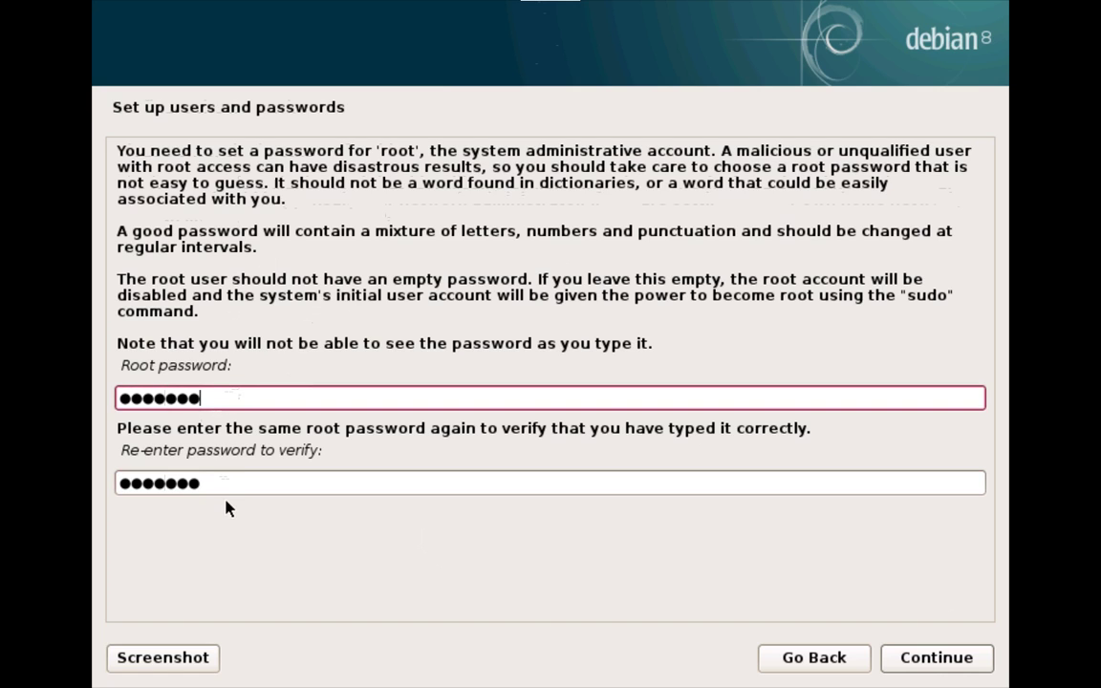
key(Tab)
click(246, 388)
click(256, 477)
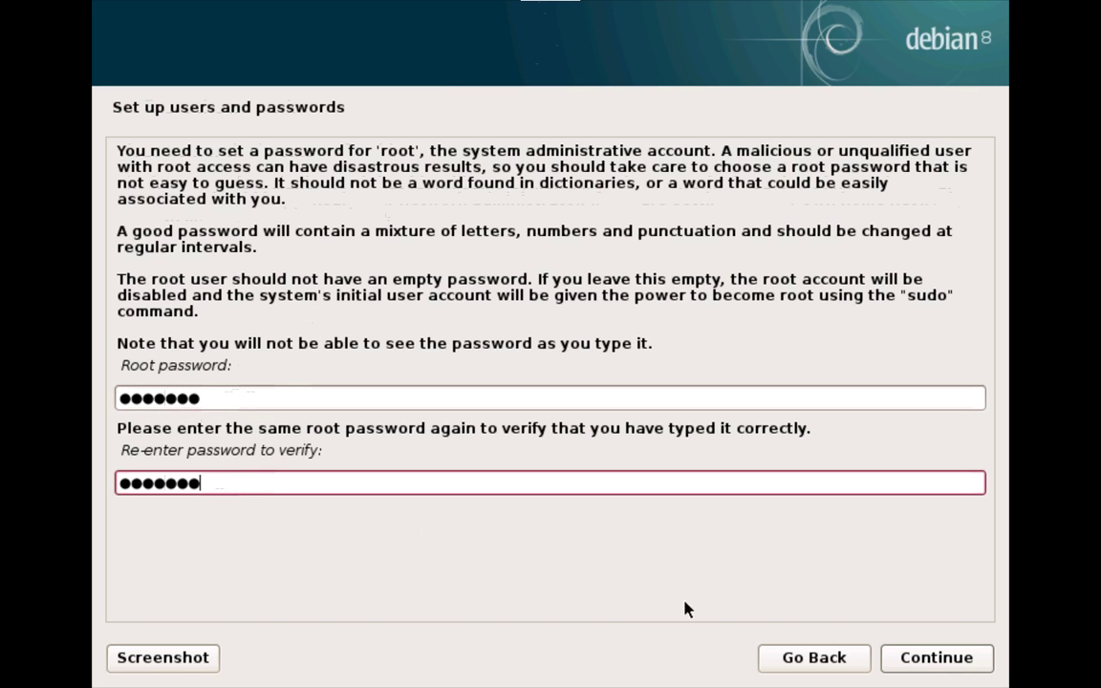
click(946, 666)
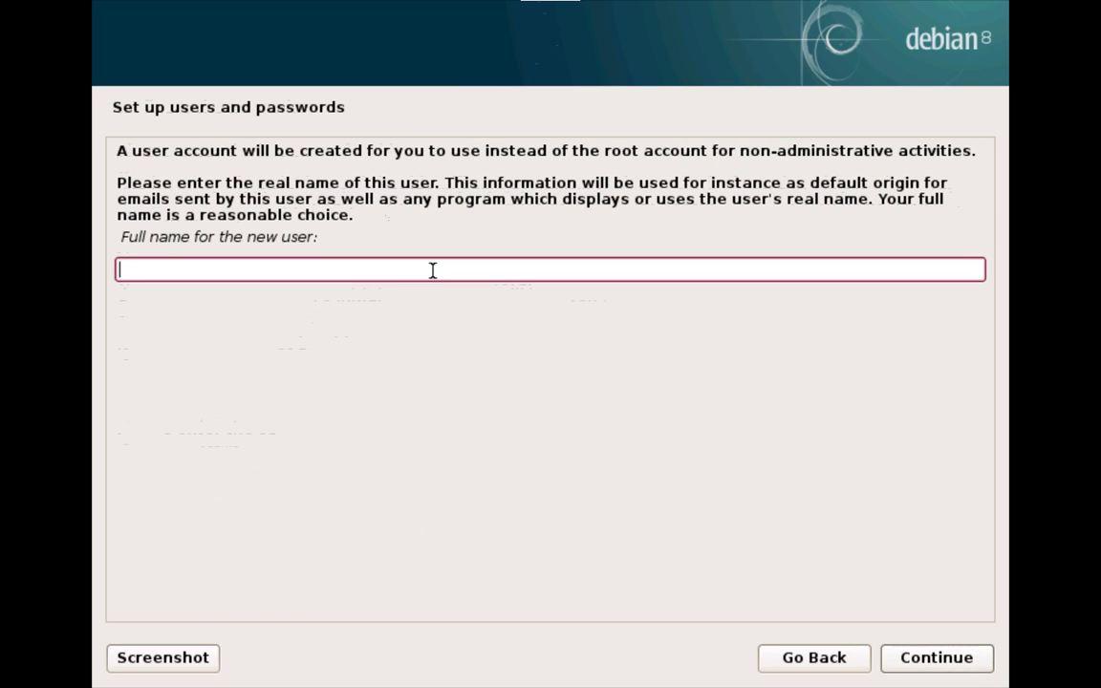
Step: Enter the new user's full name and accept the suggested username
text(wayne)
drag(145, 275, 118, 272)
click(240, 270)
click(979, 658)
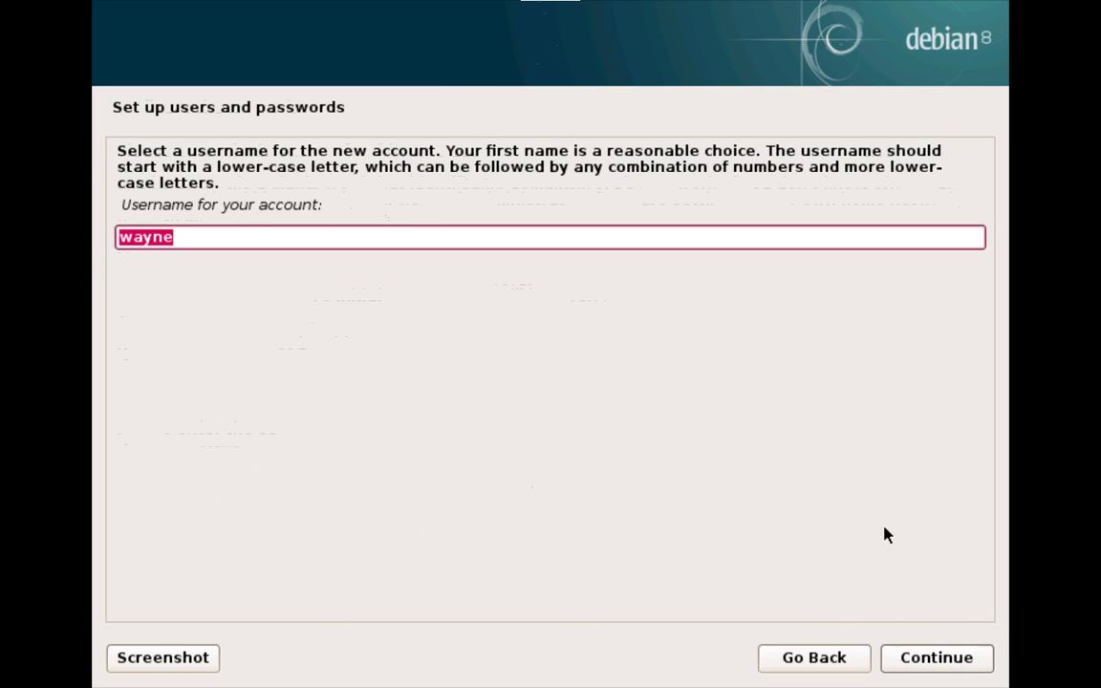
click(970, 658)
Step: Set the new user's password, continue, and choose the Central time zone
text(p)
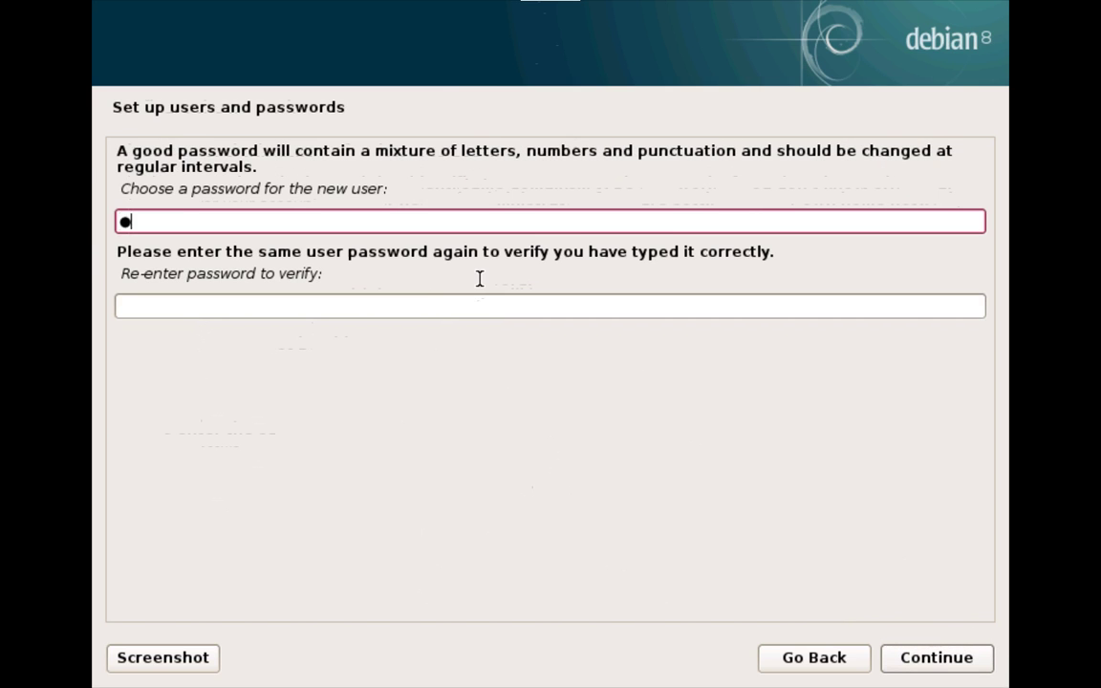
text(asswrd)
key(Tab)
text(passwrd)
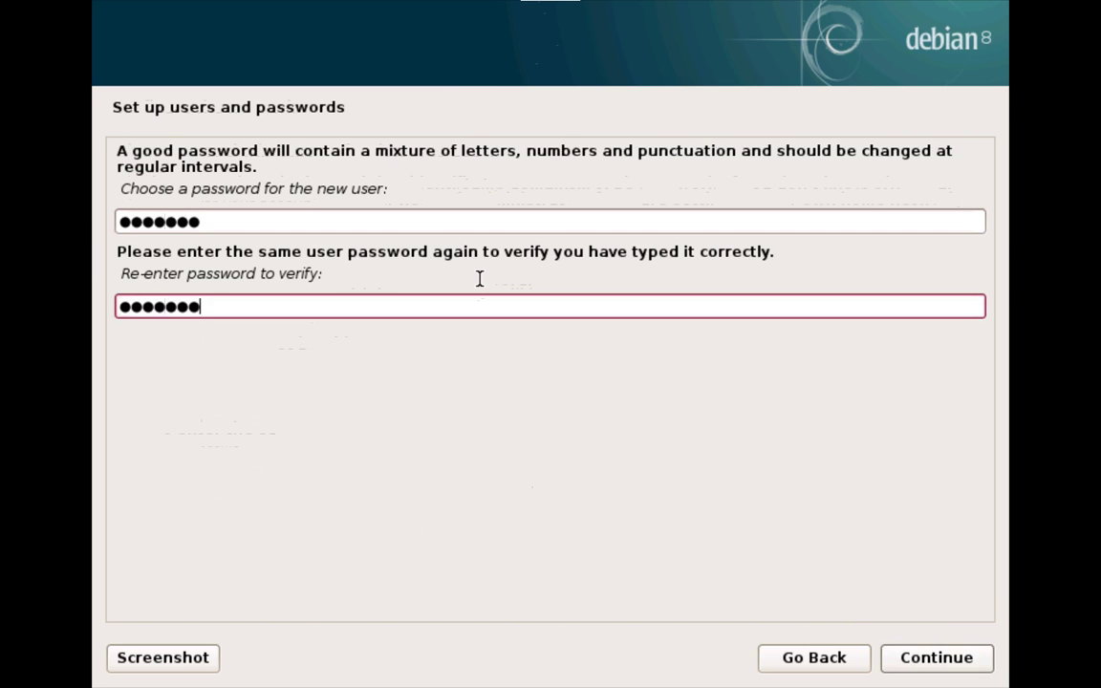
click(962, 658)
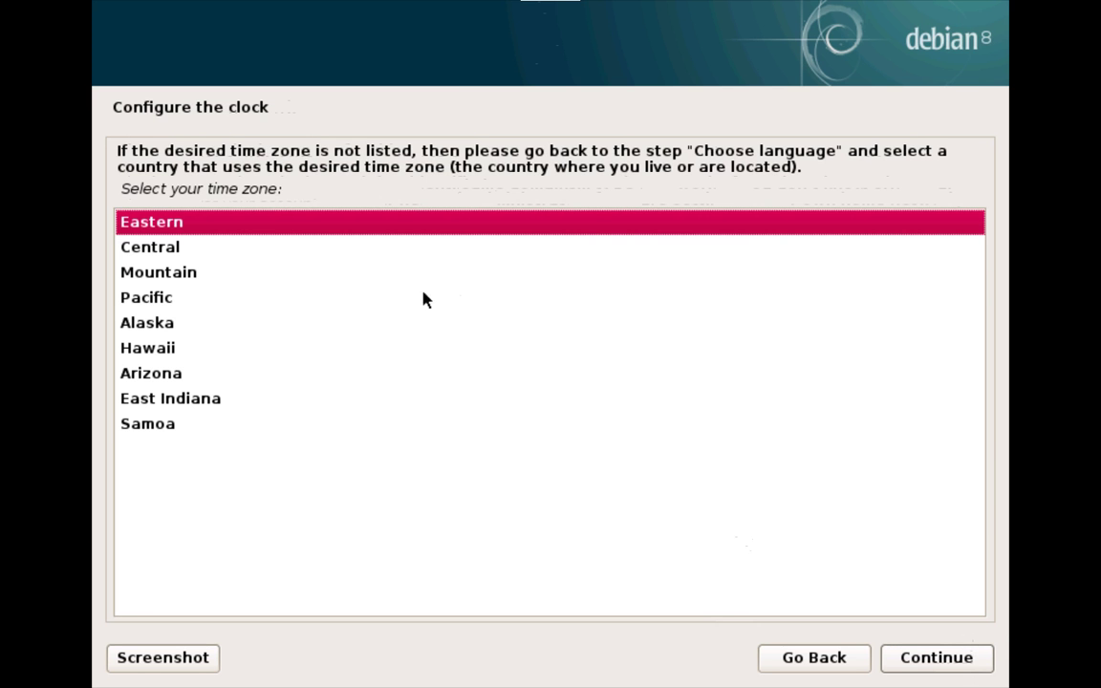
click(288, 243)
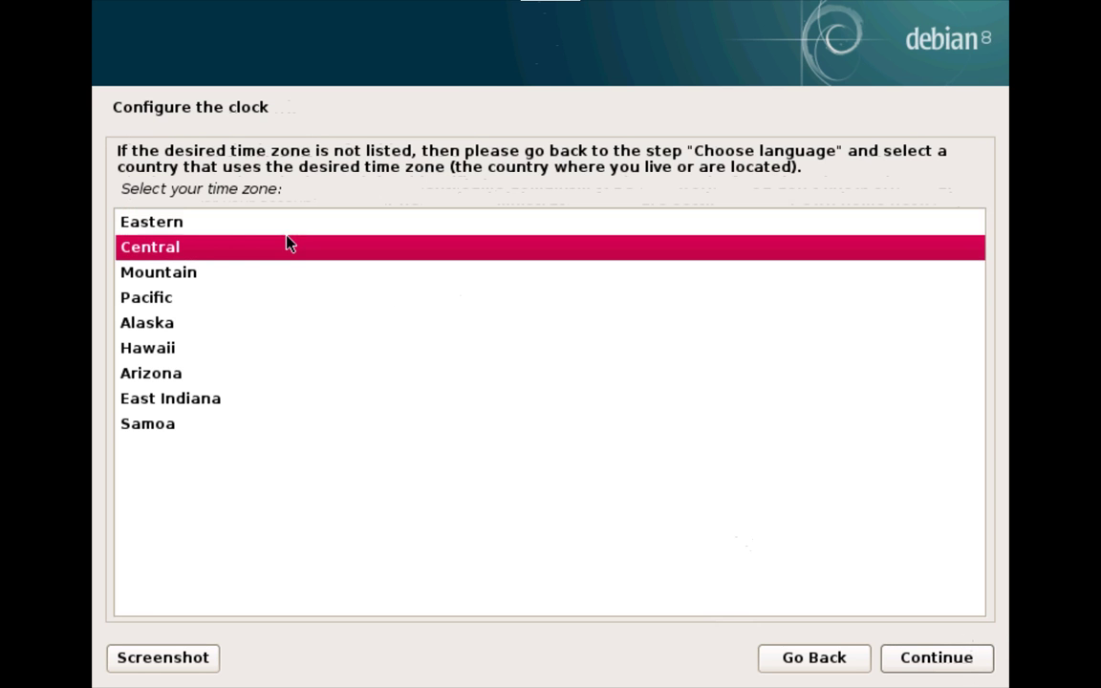
Step: Confirm the Central time zone, choose Manual partitioning, and exit the fullscreen console
click(941, 654)
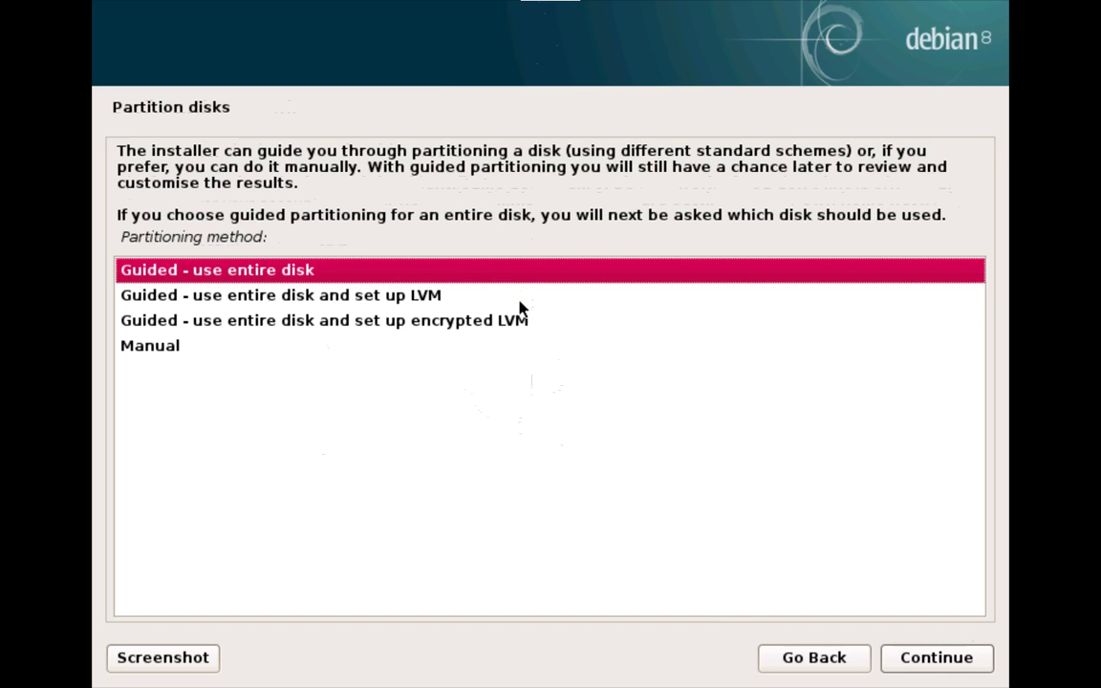
click(193, 346)
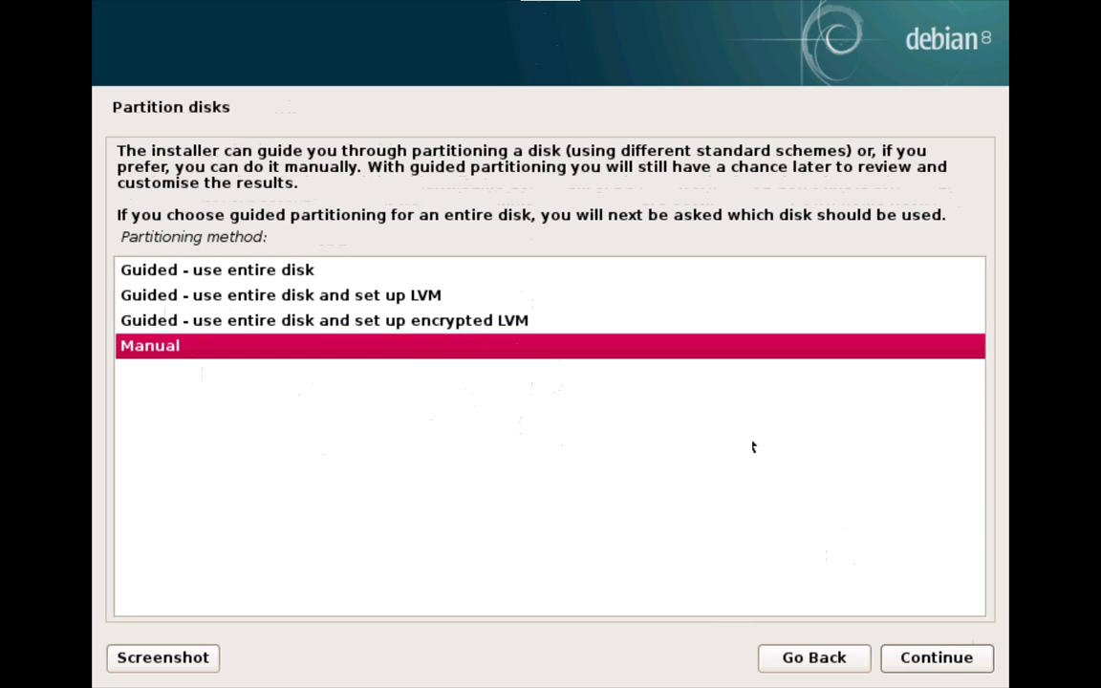
click(980, 659)
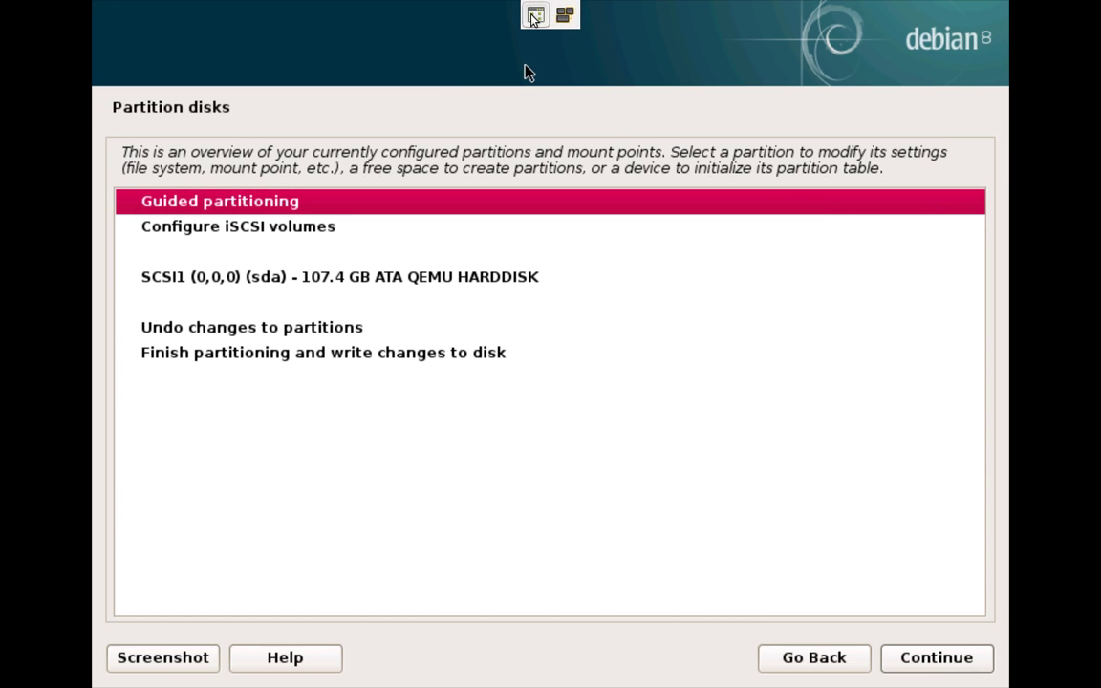
click(535, 14)
Step: Open a new gedit note and type /images and /opt on separate lines
key(super+8)
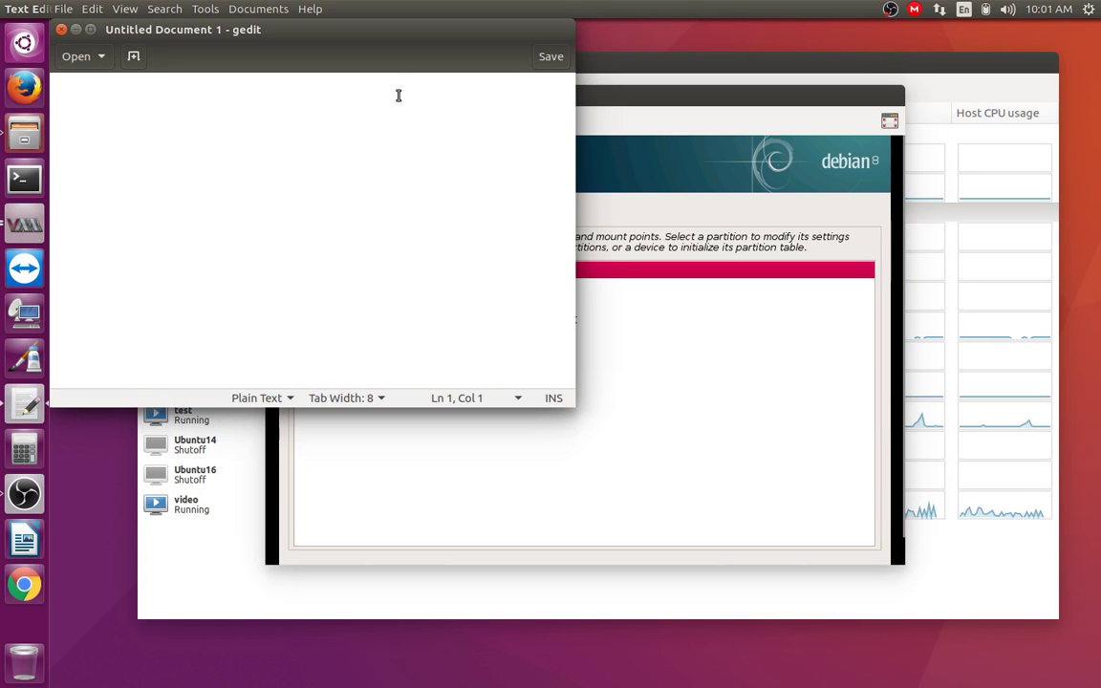
drag(384, 59, 697, 95)
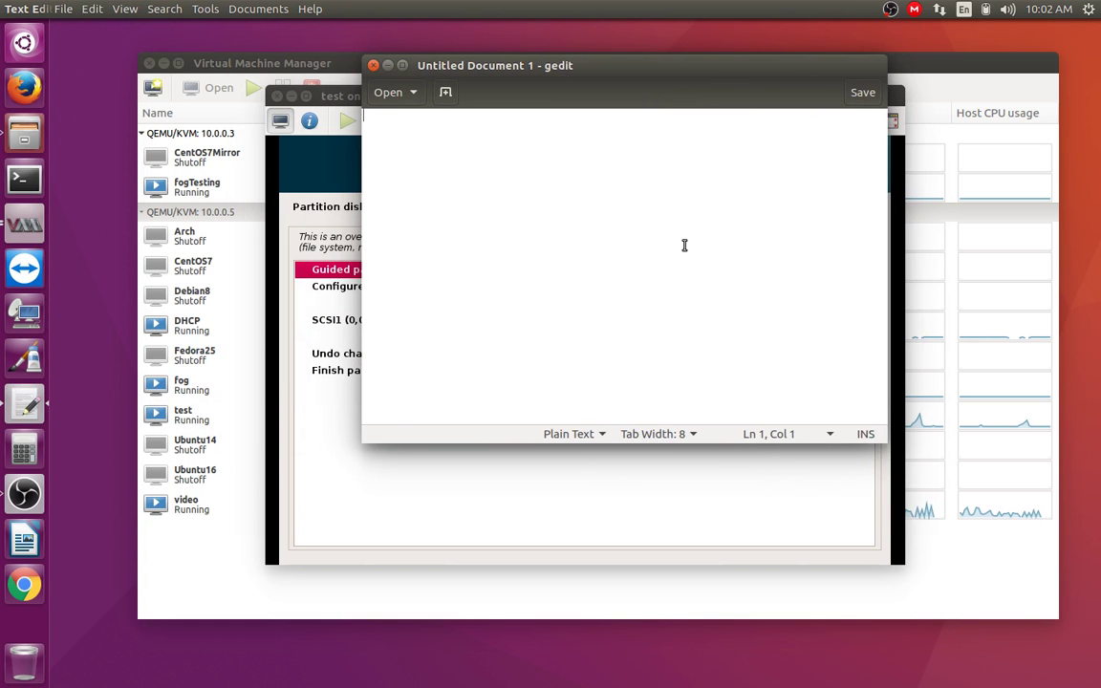
text(/)
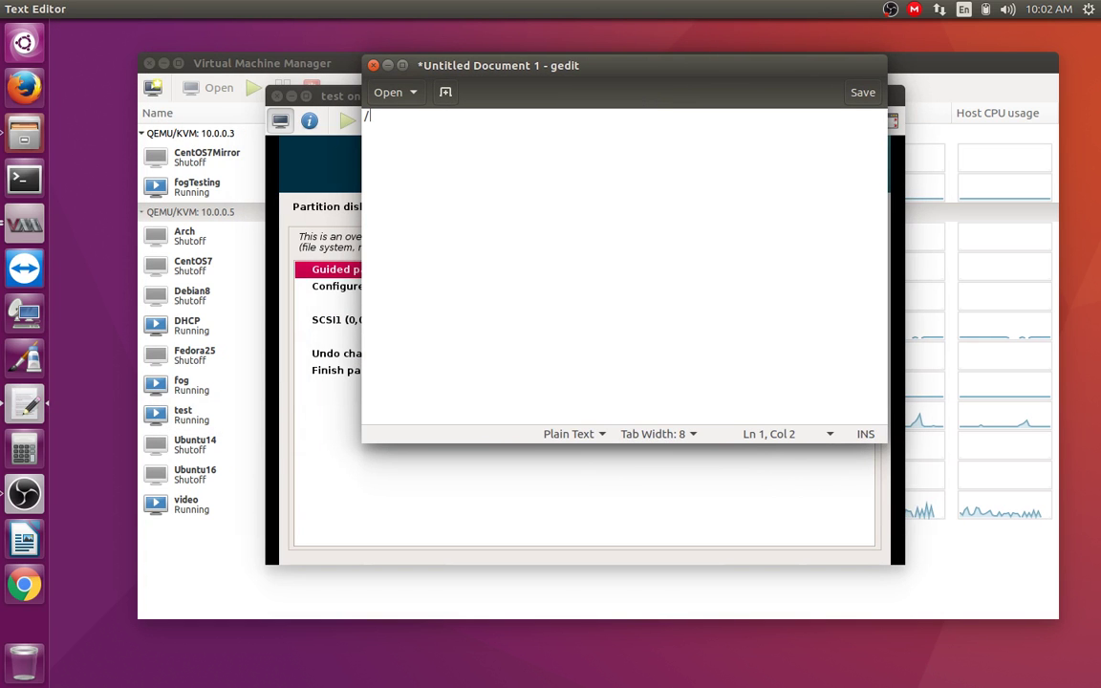
text(images)
key(Return)
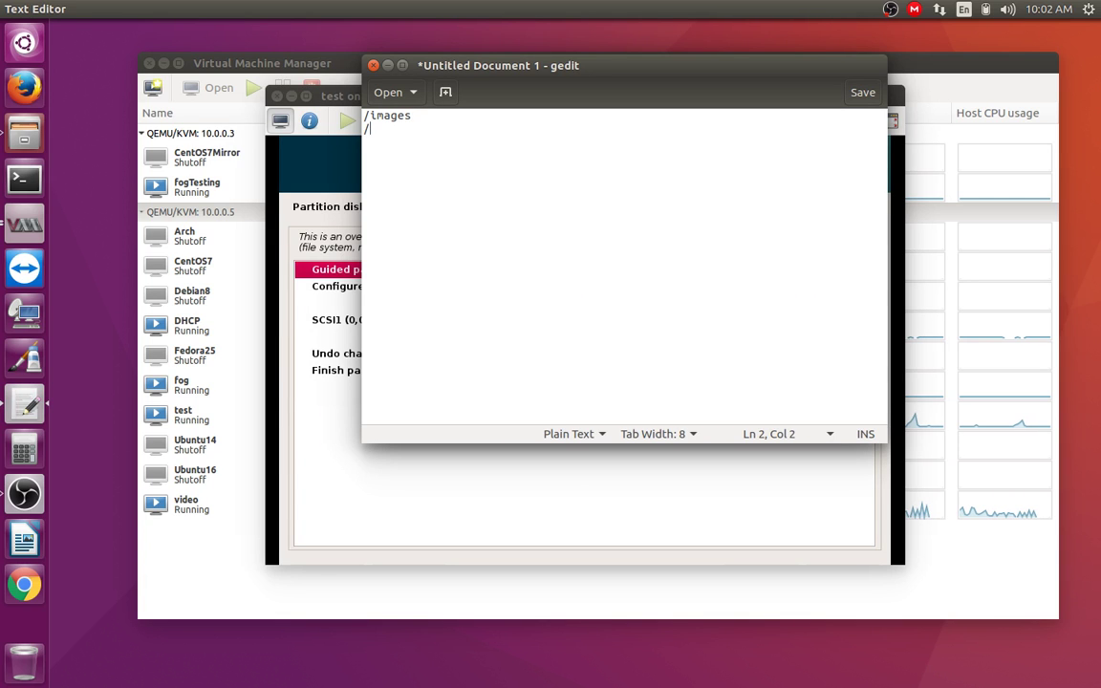
text(/opt)
key(Return)
key(Return)
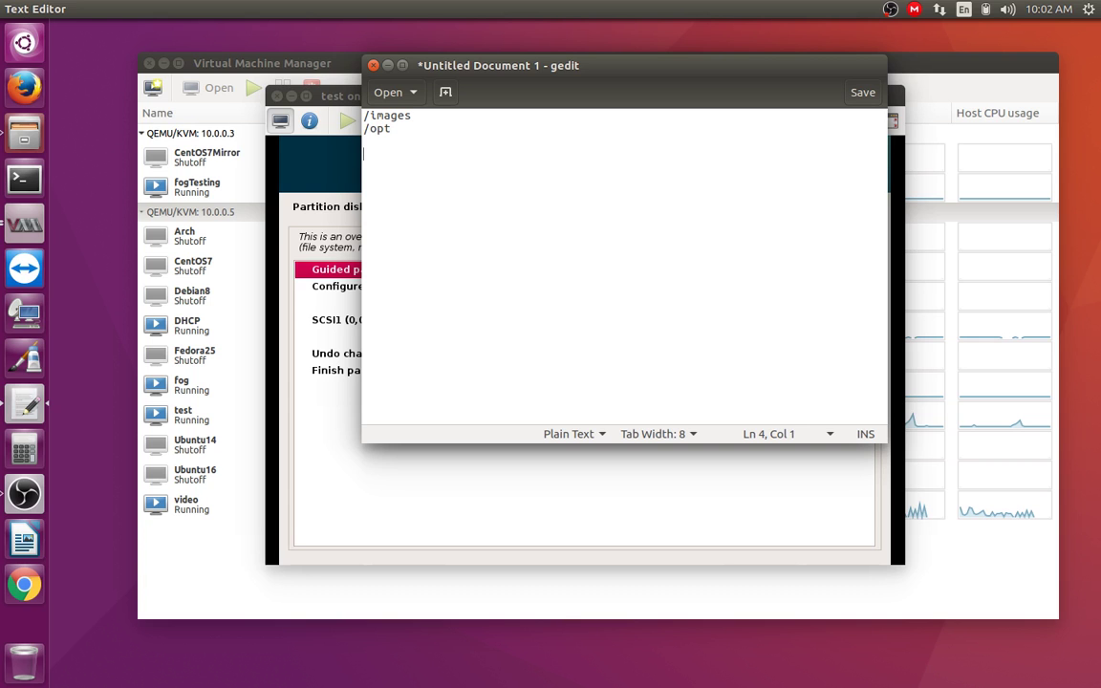
text(/fo)
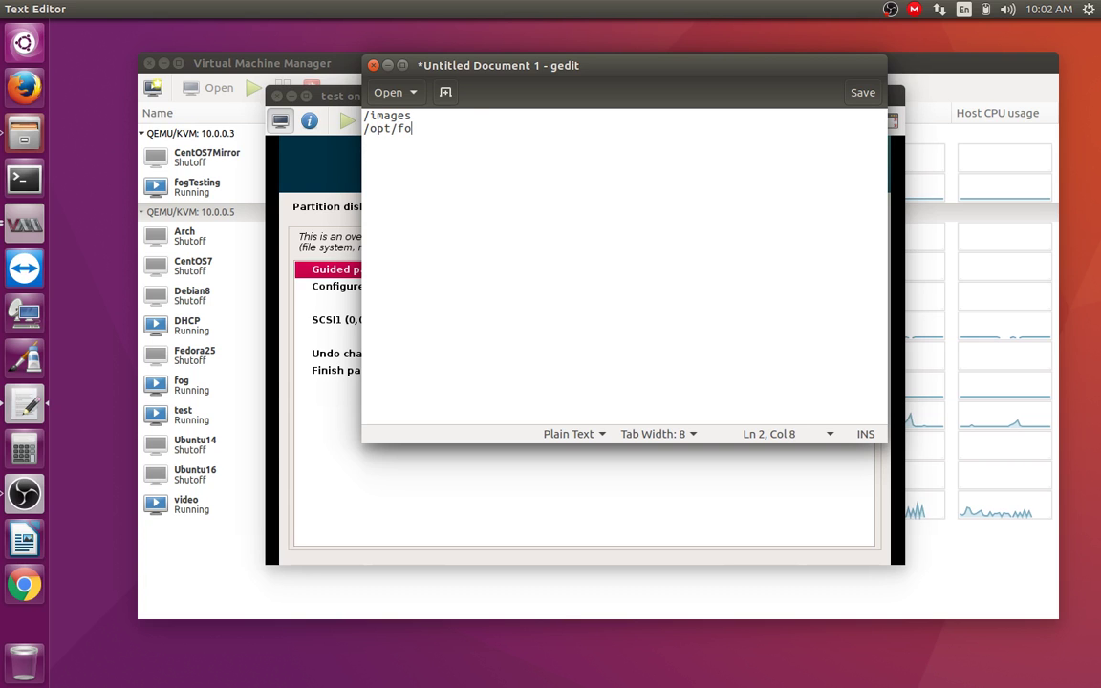
text(g/snapsnapi)
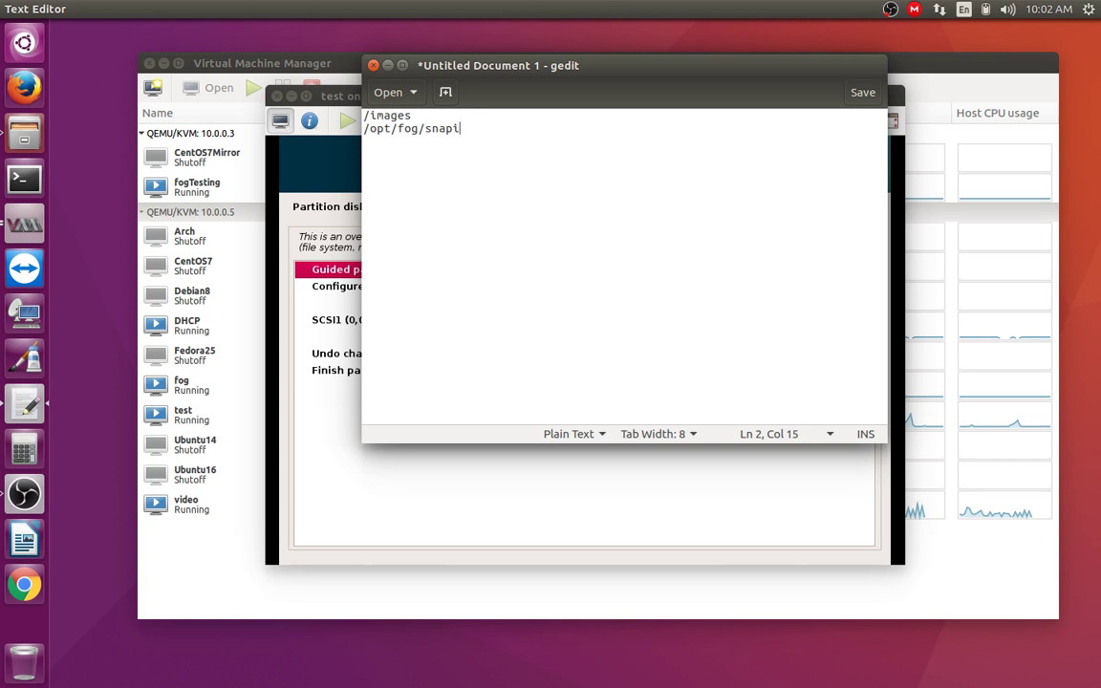
key(BackSpace)
key(BackSpace)
key(BackSpace)
key(BackSpace)
key(BackSpace)
key(BackSpace)
key(BackSpace)
key(BackSpace)
key(BackSpace)
key(BackSpace)
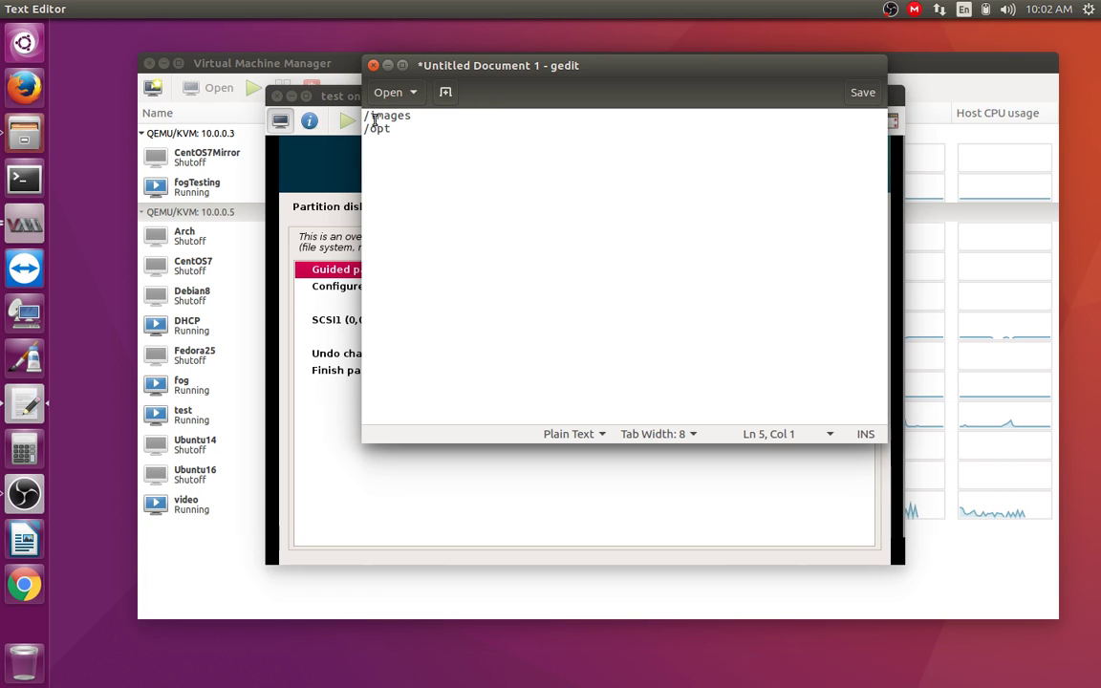
Step: Select /images on the first line of the note
drag(364, 116, 418, 105)
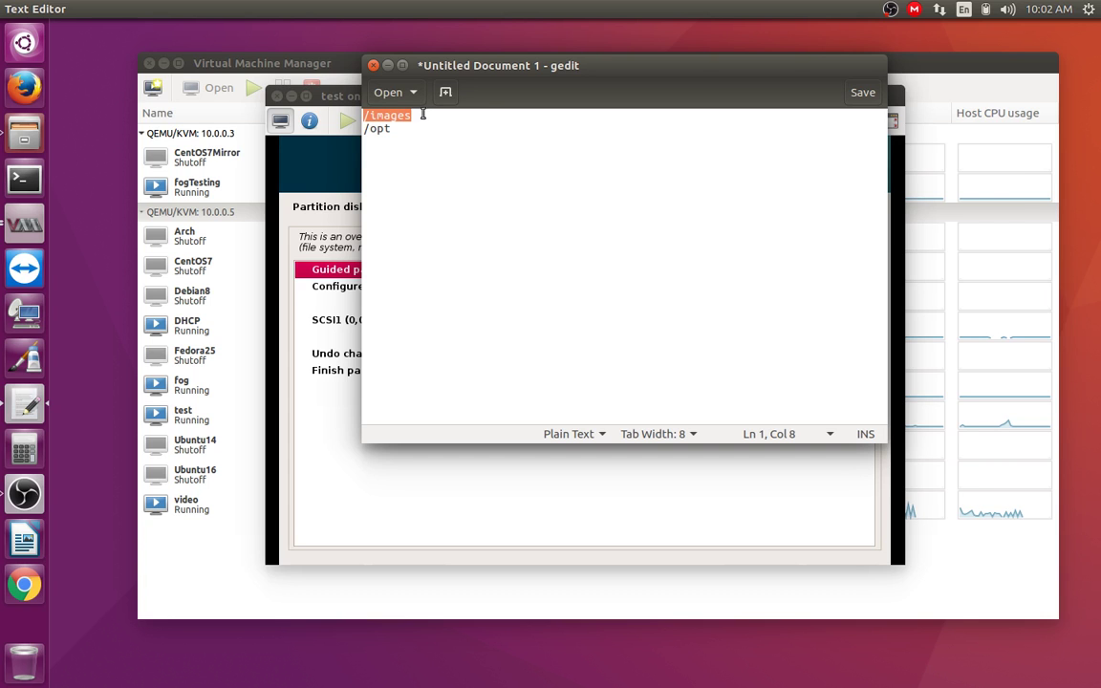
key(Home)
key(shift+Down)
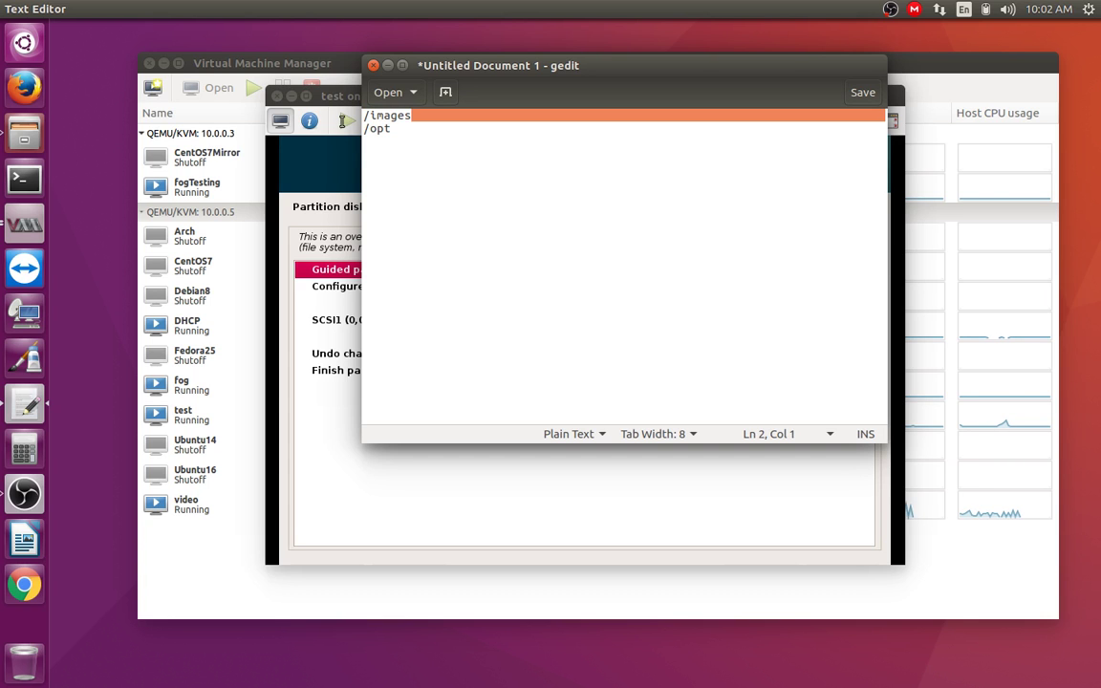
key(shift+Left)
key(Right)
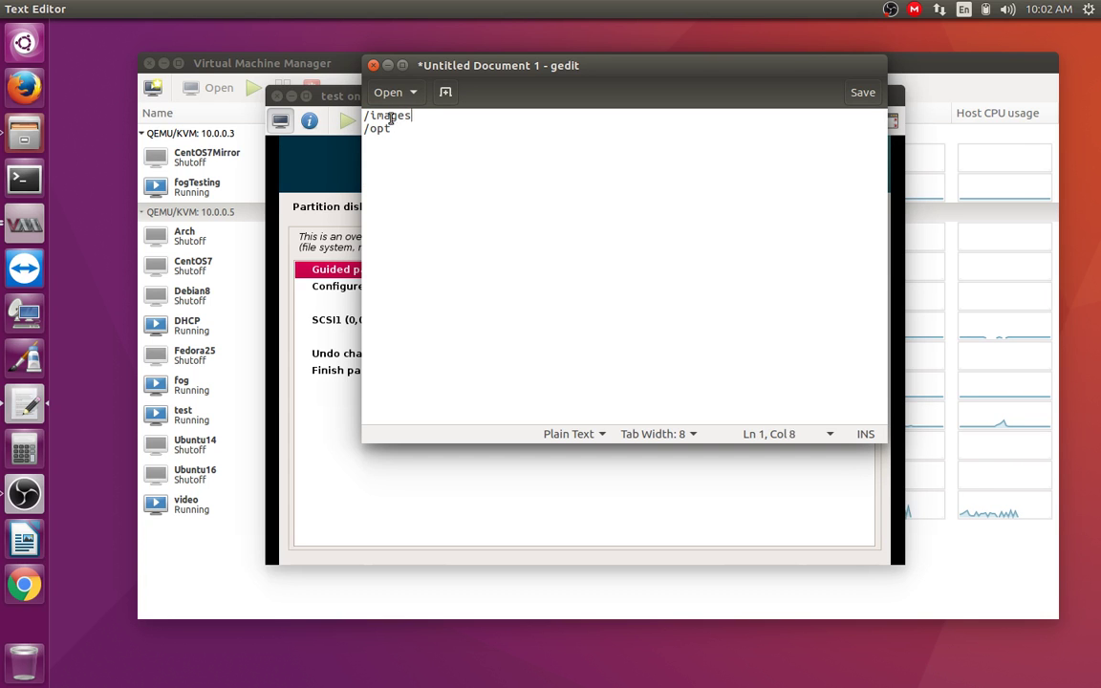
key(shift+Home)
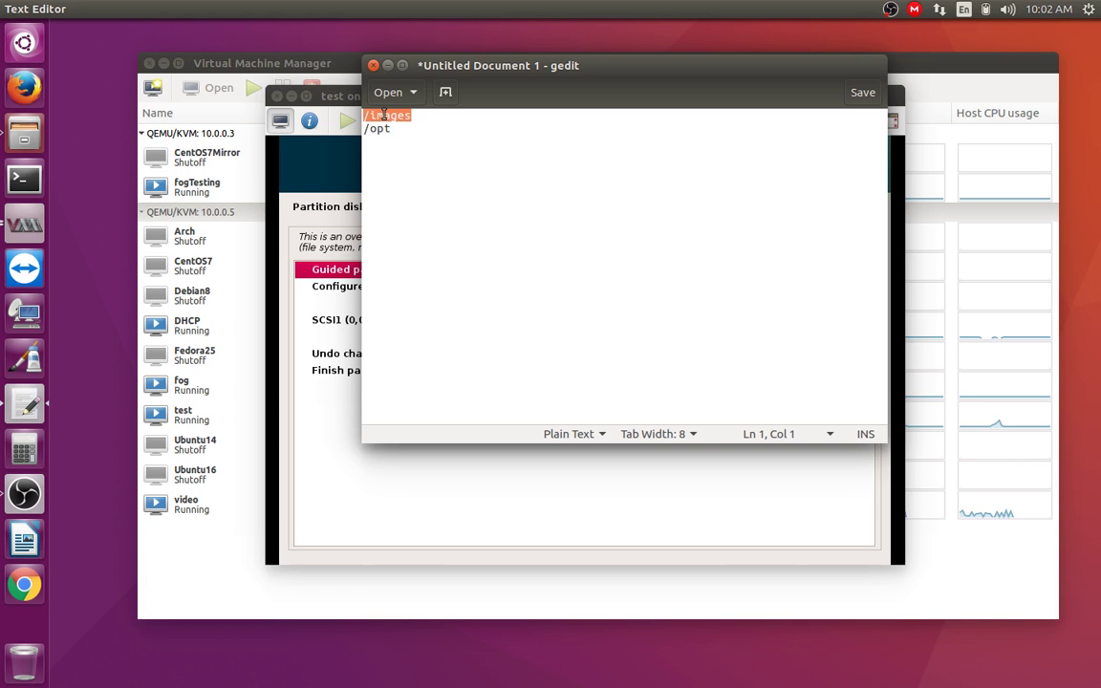
Step: Type / on line 7 of the note and widen the gedit window to the left
click(416, 196)
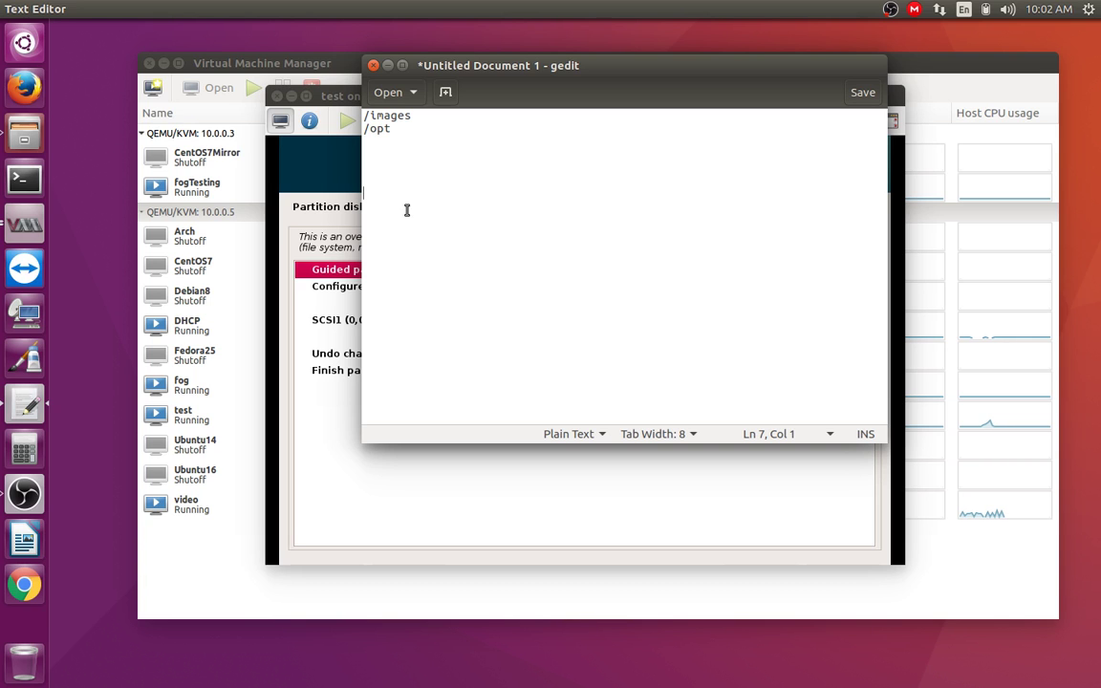
text(/)
click(368, 192)
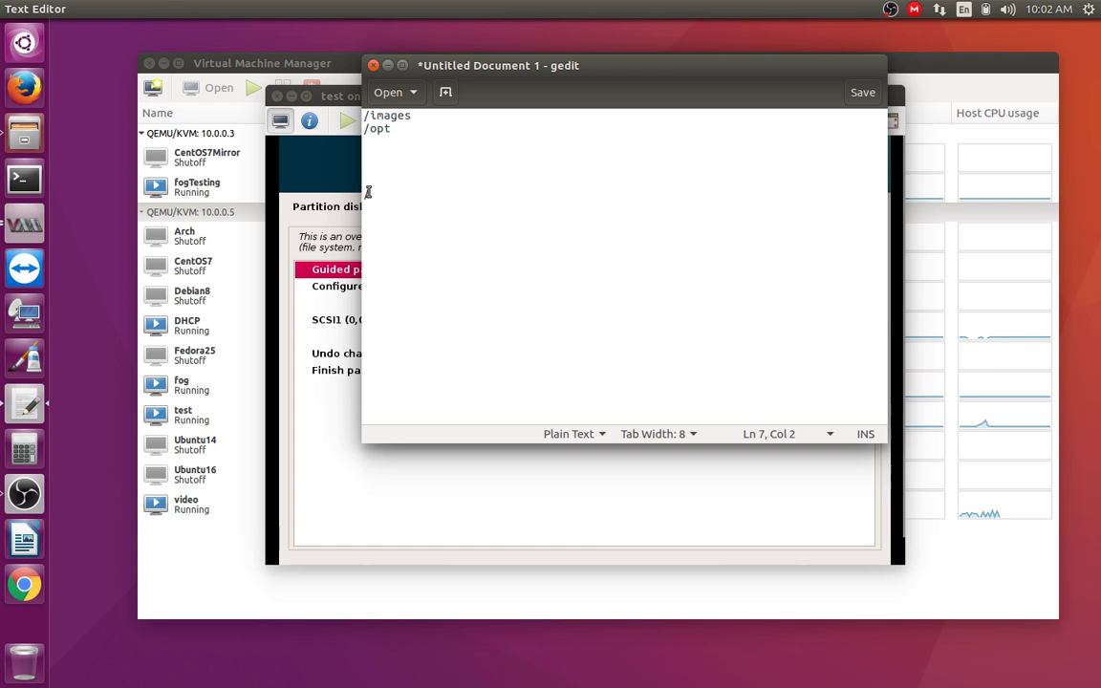
double_click(366, 192)
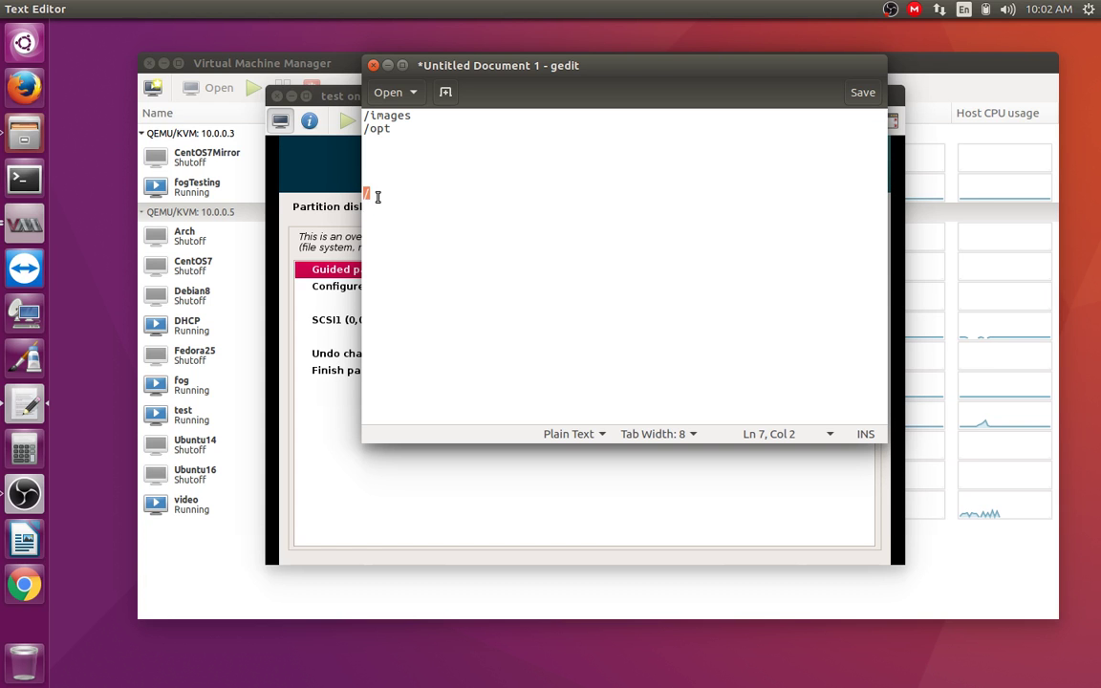
drag(381, 197, 312, 179)
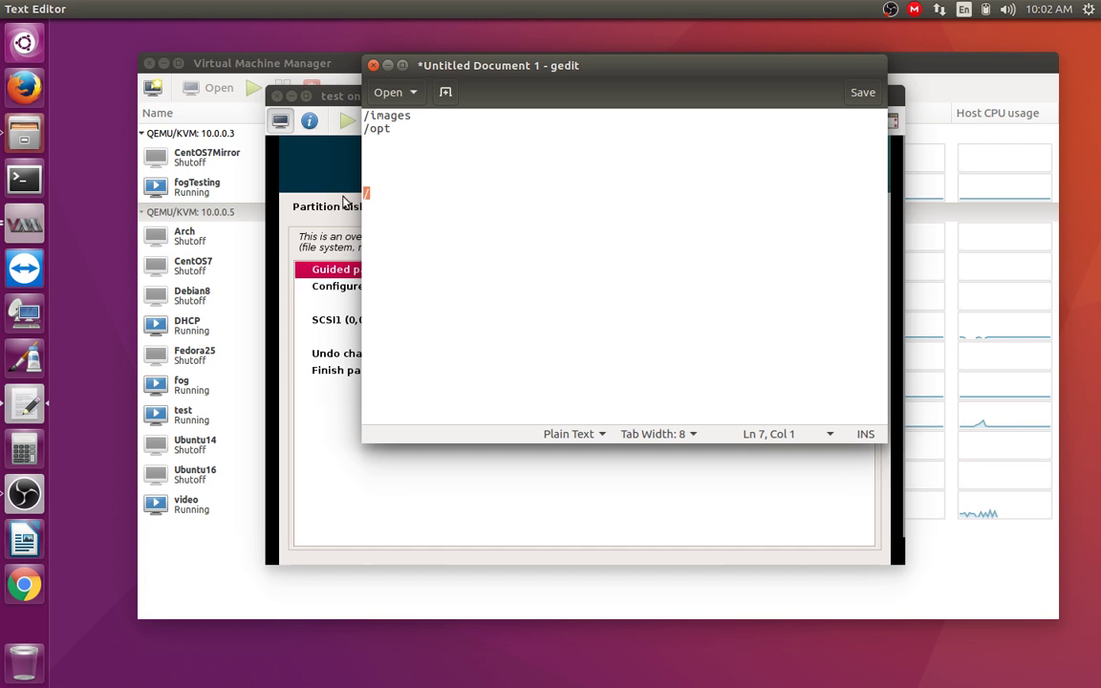
click(391, 189)
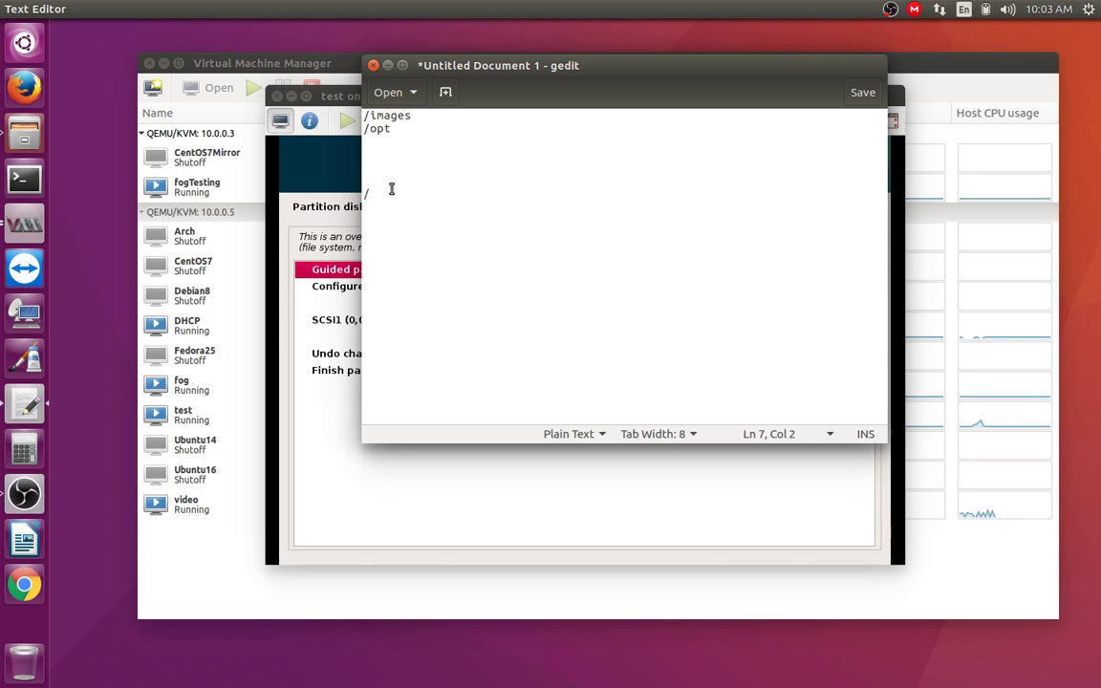
key(shift+Up)
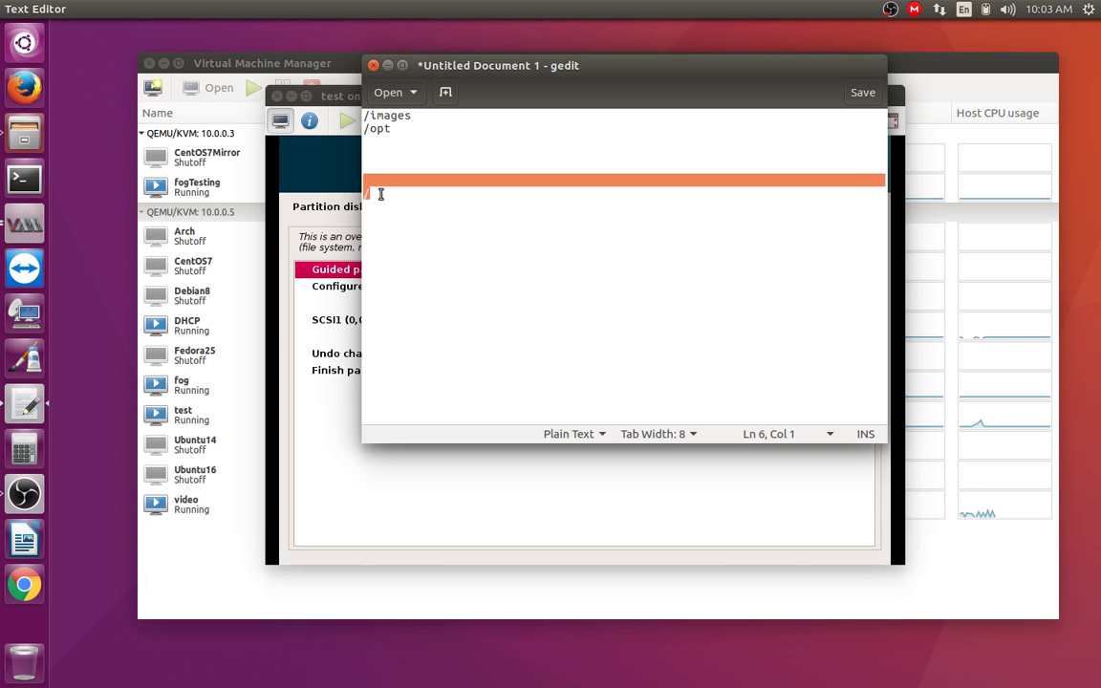
key(shift+Down)
click(388, 206)
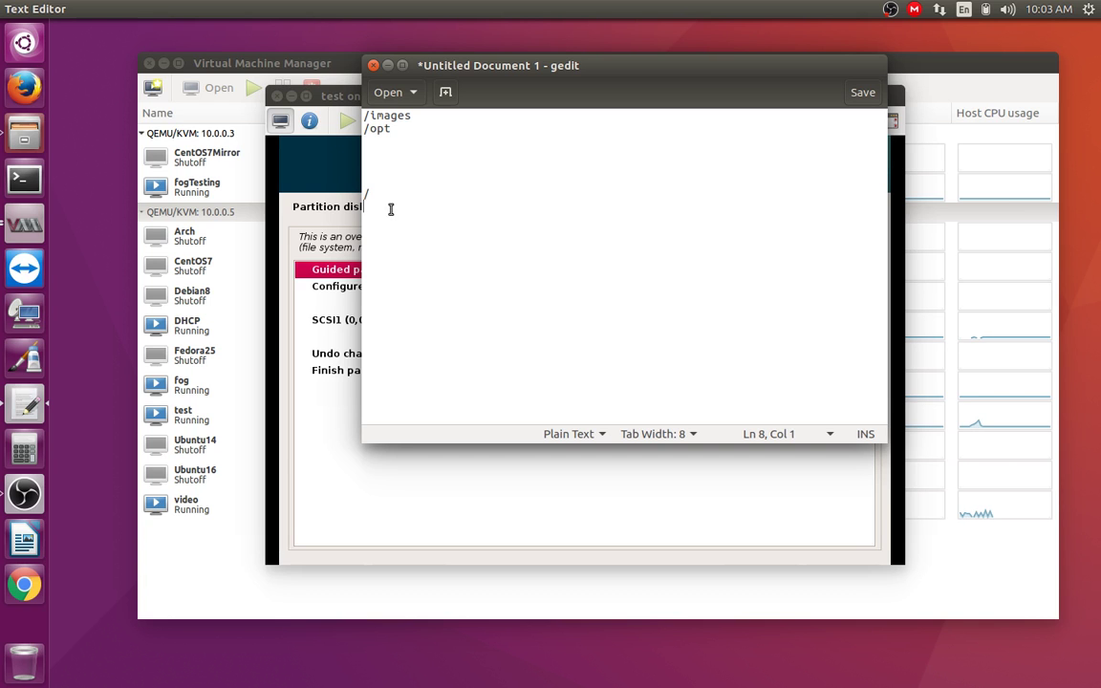
drag(414, 213, 369, 197)
click(399, 209)
drag(364, 196, 246, 201)
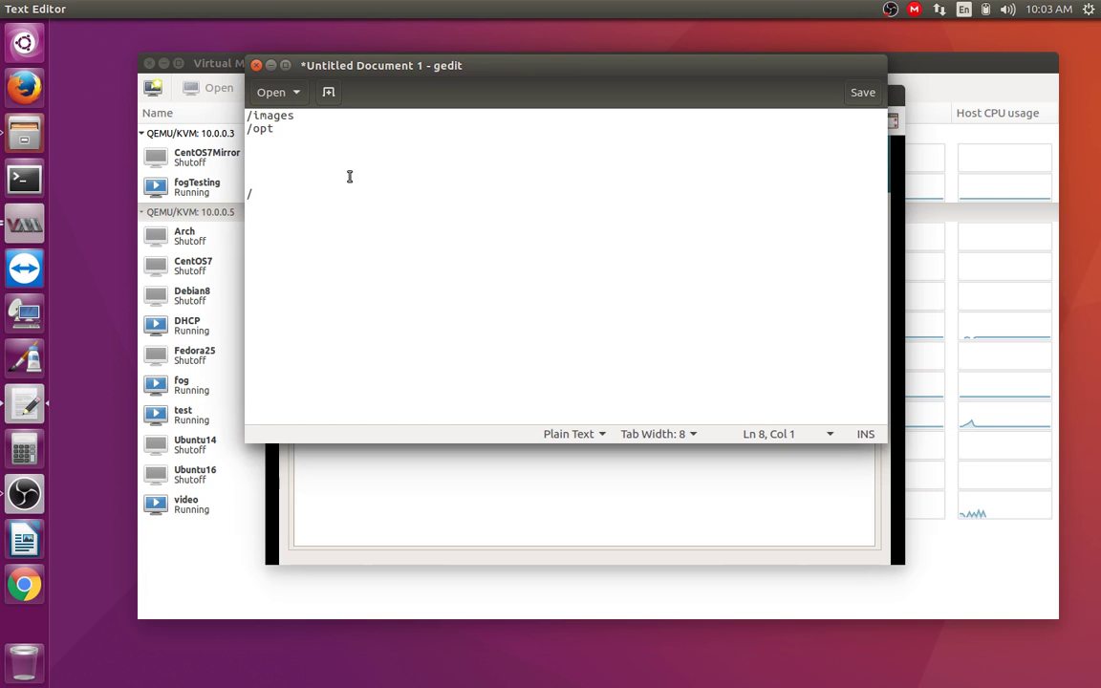
Step: Select the / on line 7 of the note, then clear the selection
click(261, 197)
key(shift+Up)
key(shift+Down)
click(246, 194)
drag(247, 194, 297, 233)
click(297, 234)
click(260, 193)
click(257, 181)
double_click(253, 196)
mouse_move(258, 192)
mouse_down()
mouse_move(246, 180)
mouse_move(246, 194)
mouse_up()
click(249, 193)
Step: Review the /images and /opt lines, then move the note aside and close it
drag(253, 116, 294, 116)
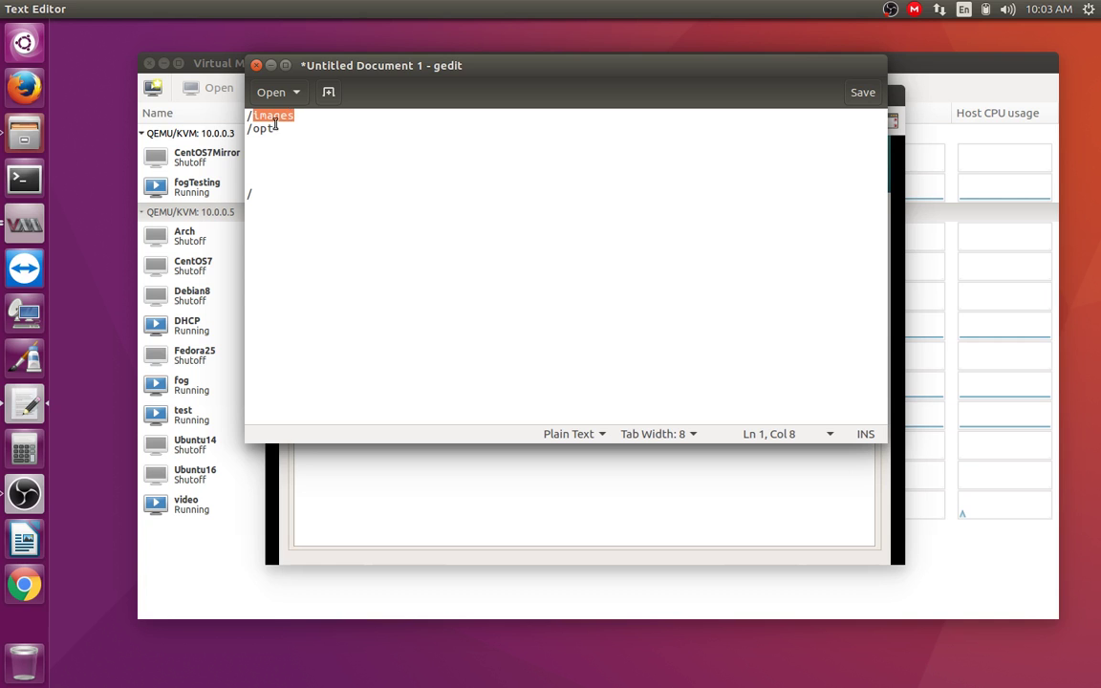
double_click(281, 128)
click(280, 149)
click(275, 124)
click(283, 222)
drag(253, 67, 442, 160)
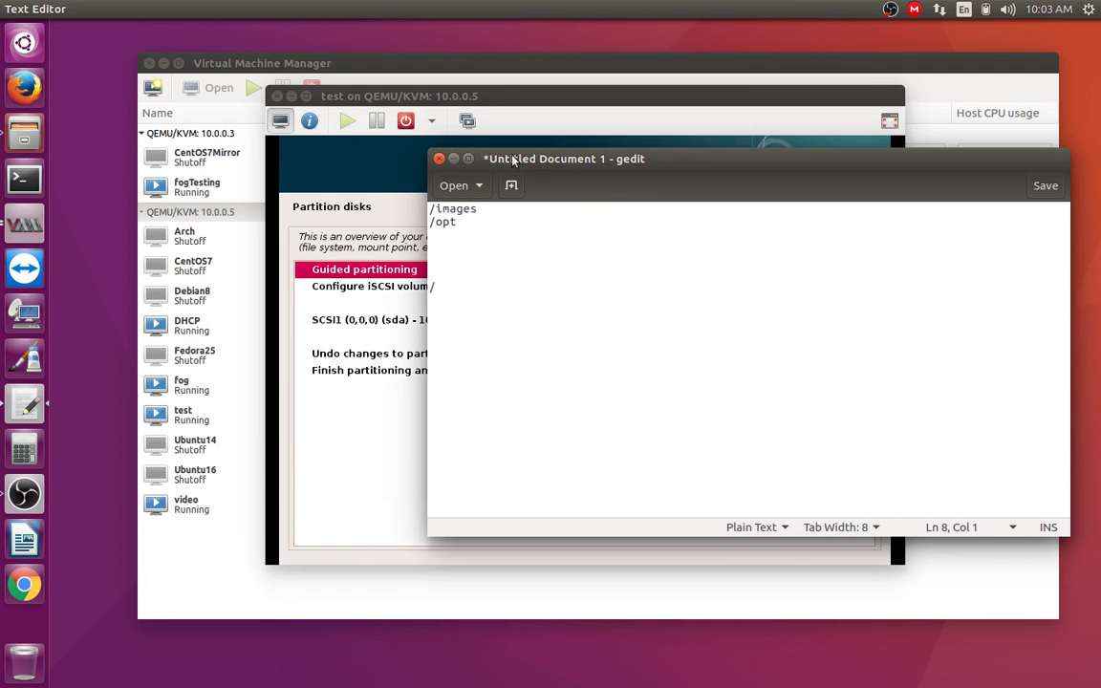
click(440, 159)
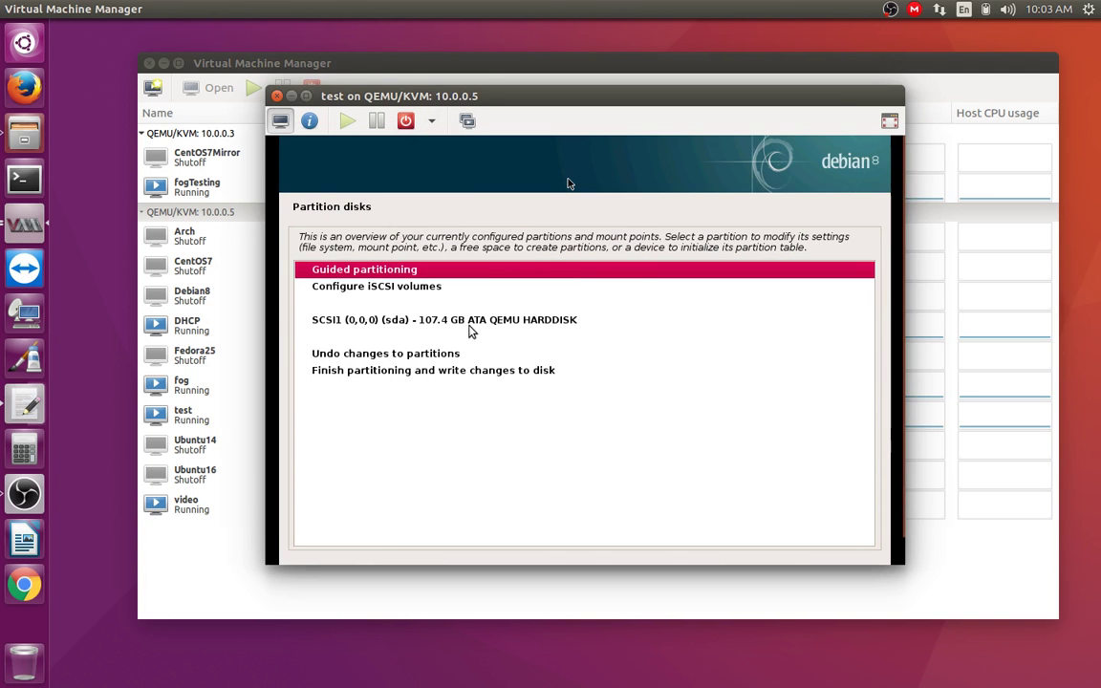
Step: In fullscreen, select the SCSI1 (0,0,0) sda disk and create a new empty partition table on it
key(F11)
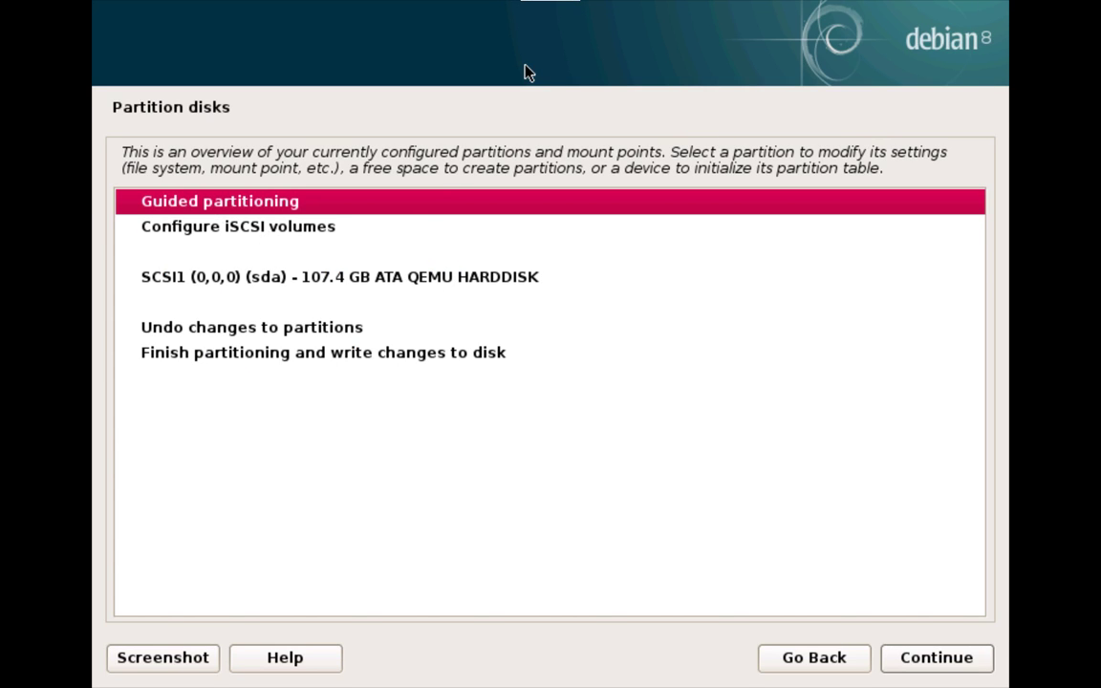
click(421, 290)
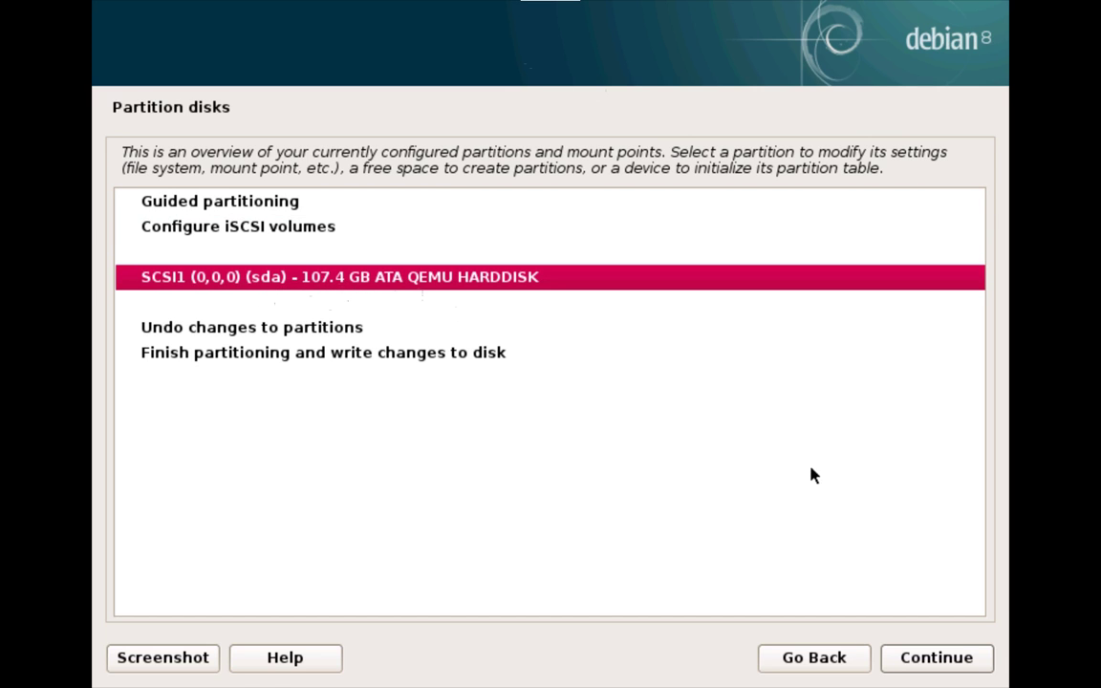
click(979, 668)
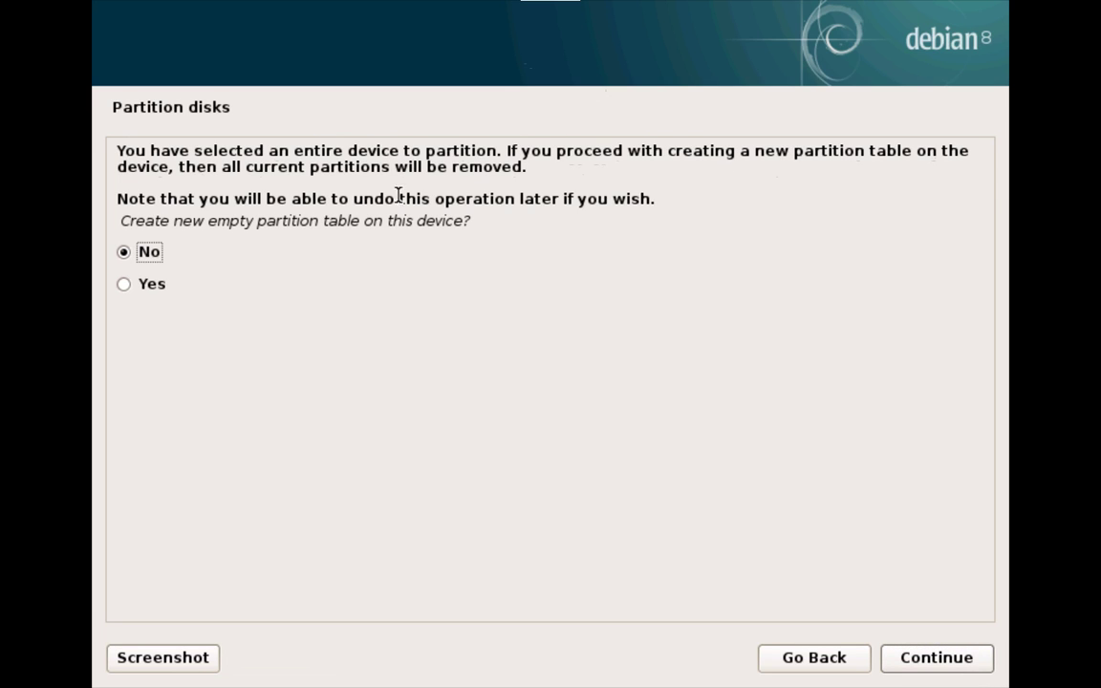
click(216, 285)
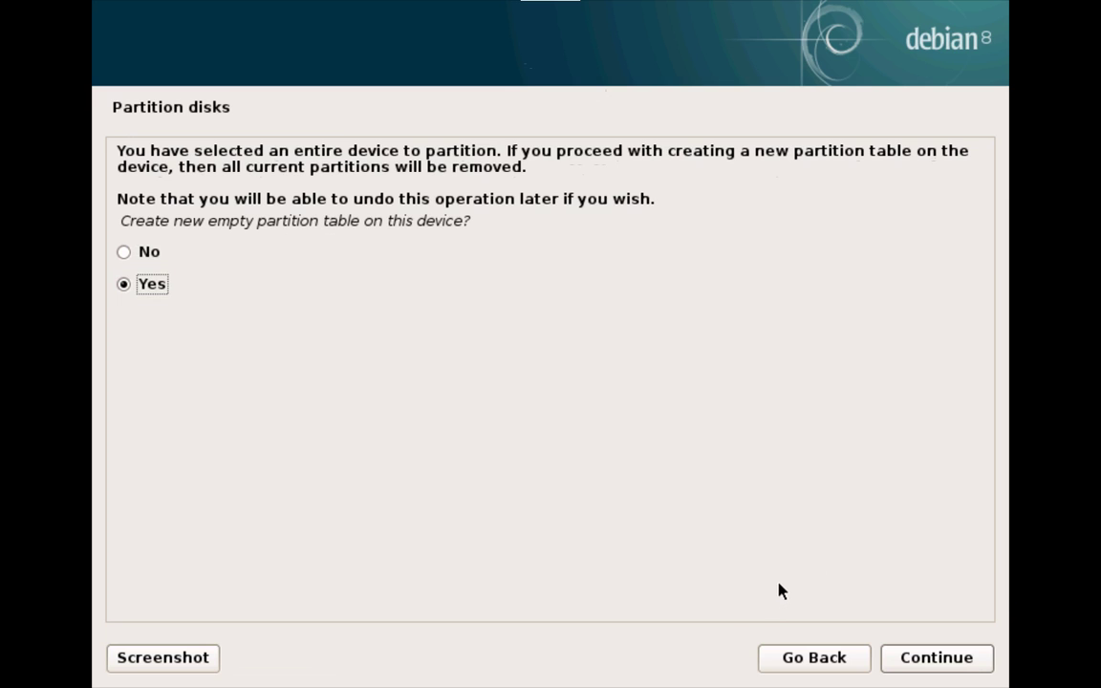
click(810, 667)
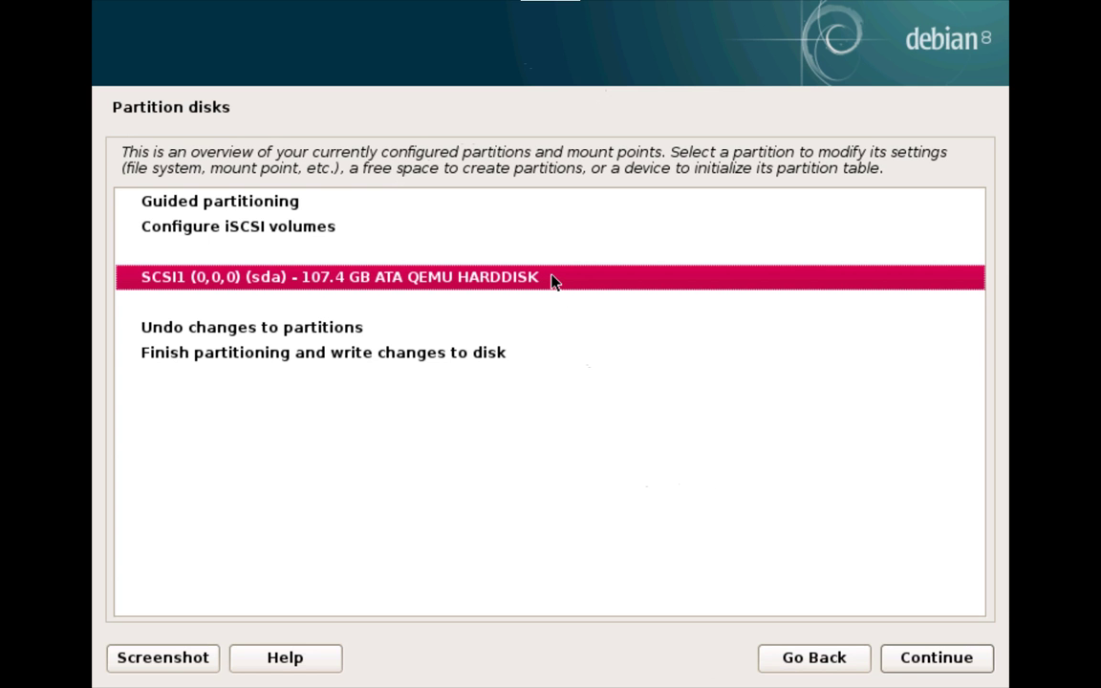
click(933, 668)
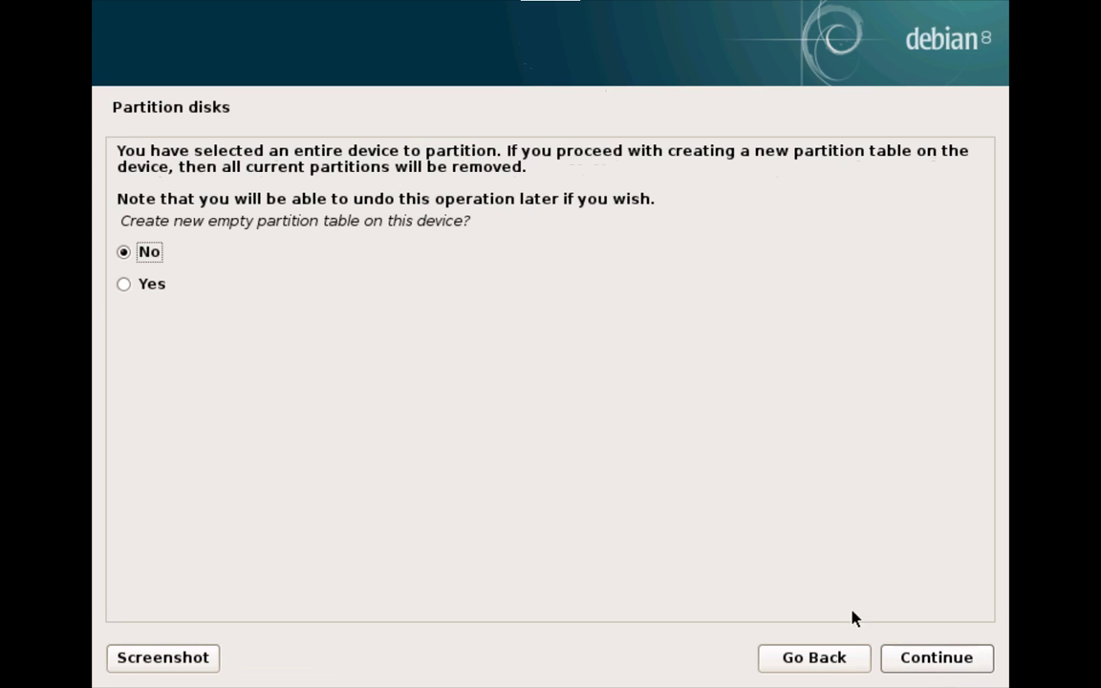
click(126, 290)
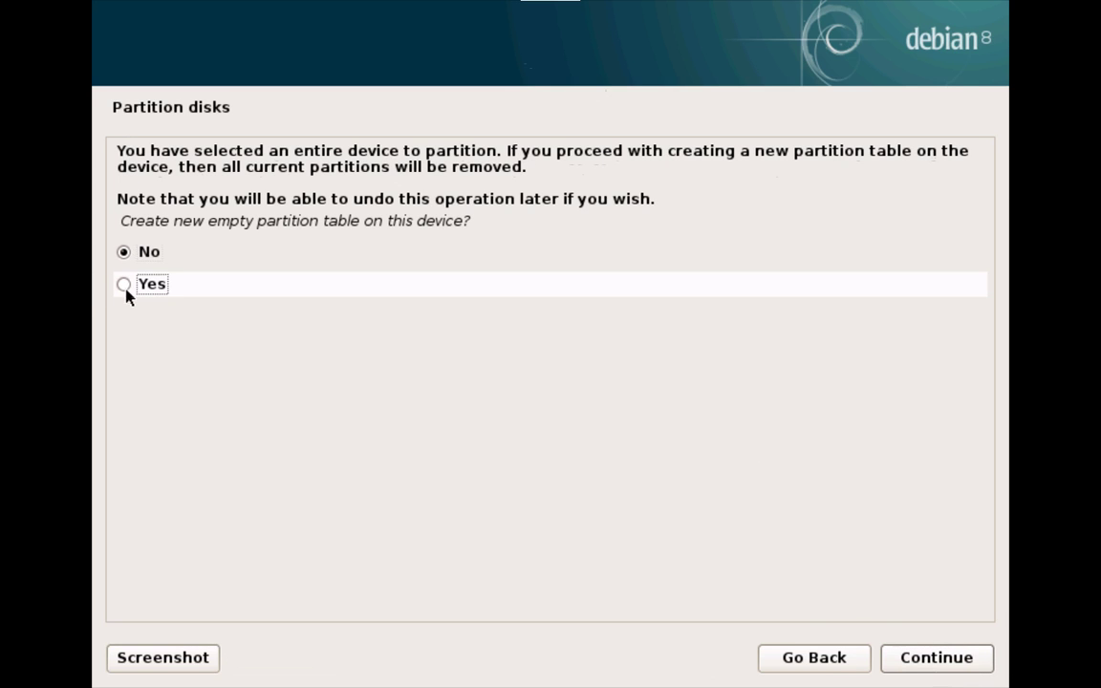
click(983, 660)
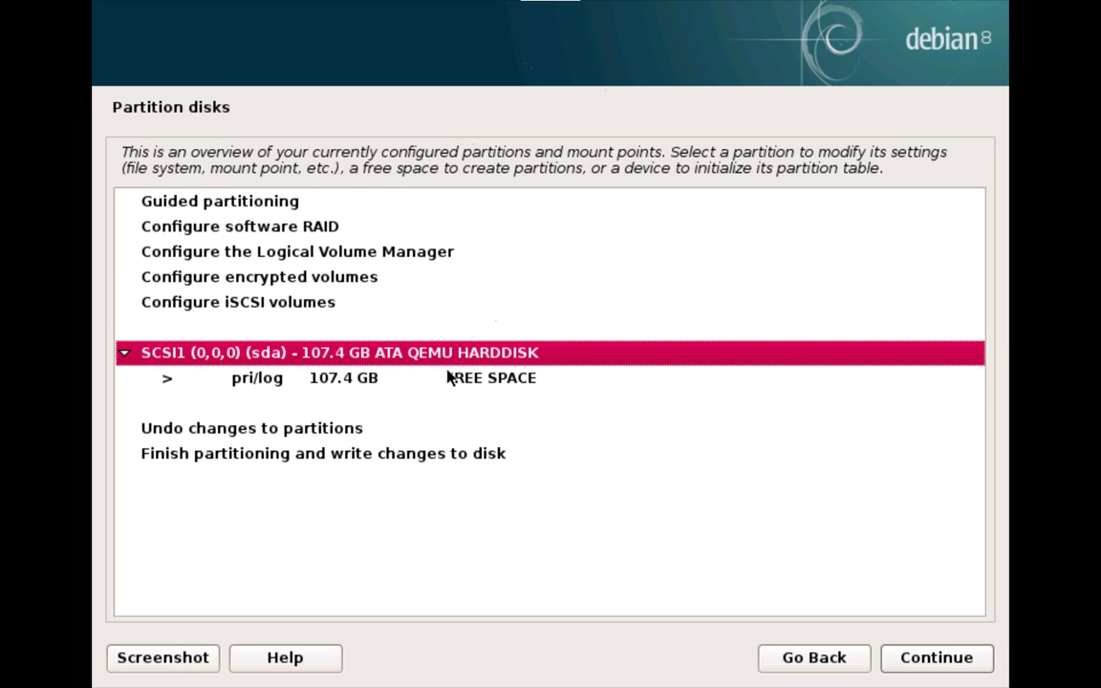
Step: Select the 107.4 GB free space, reduce the size, and make it primary at the beginning
click(232, 383)
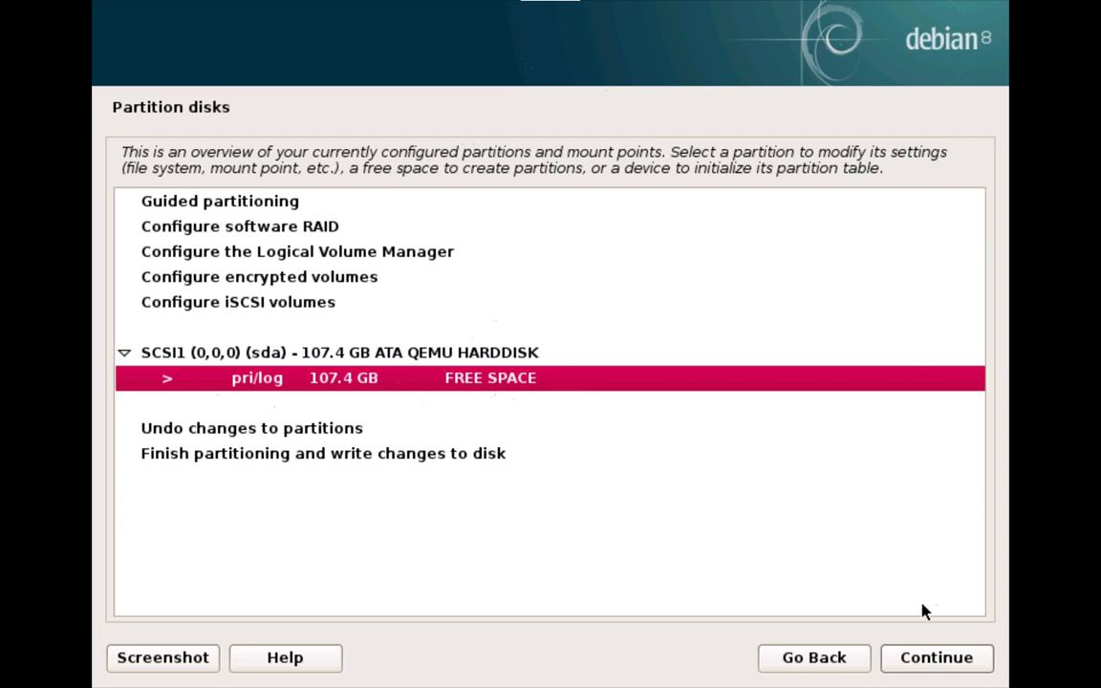
click(941, 659)
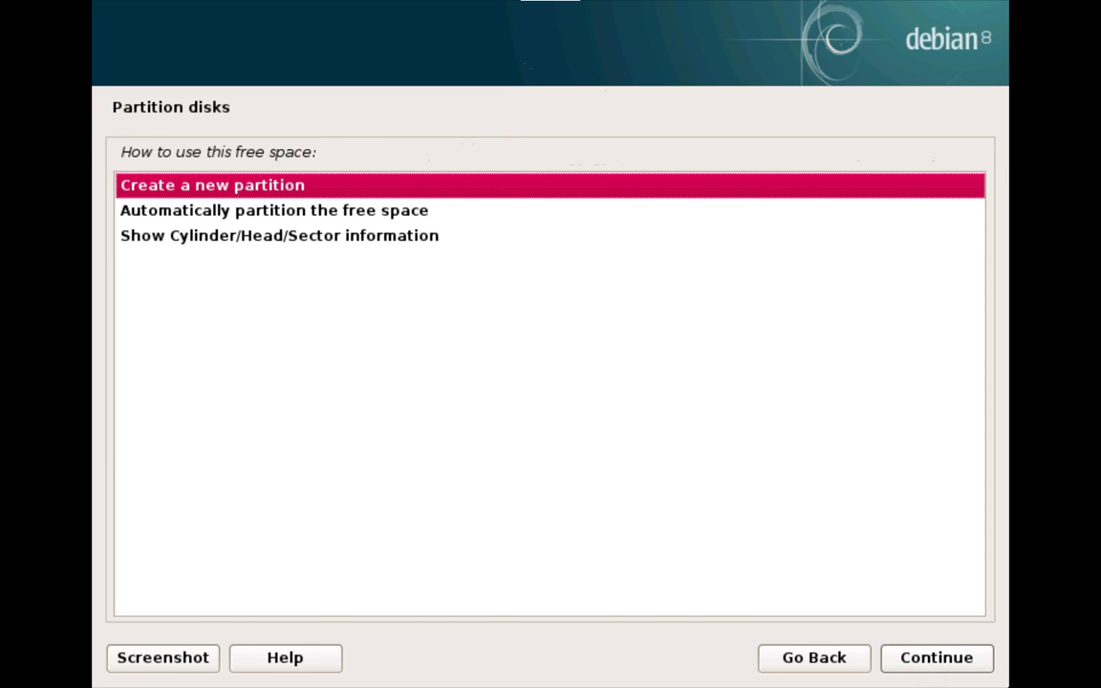
click(953, 659)
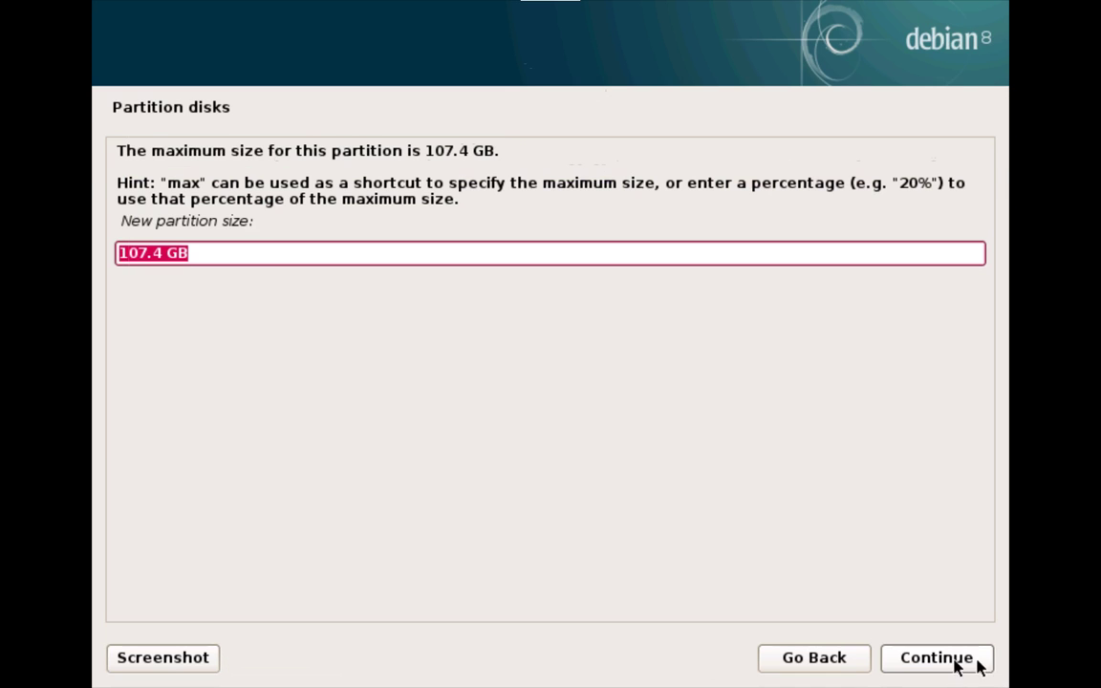
click(154, 254)
key(BackSpace)
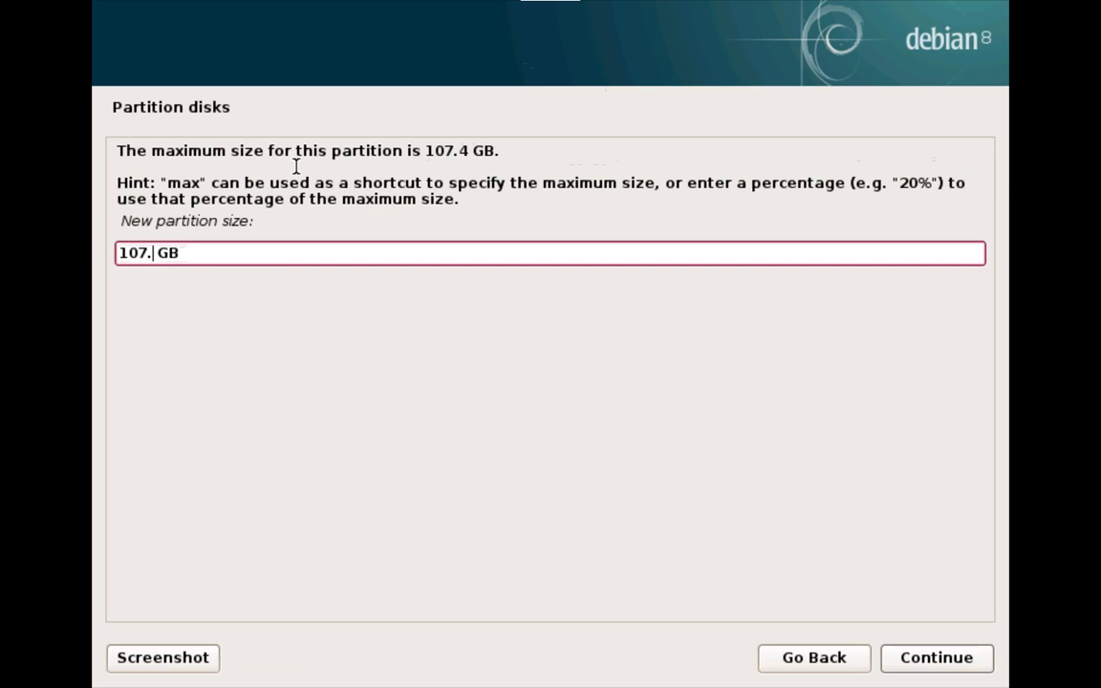
key(BackSpace)
key(BackSpace)
key(BackSpace)
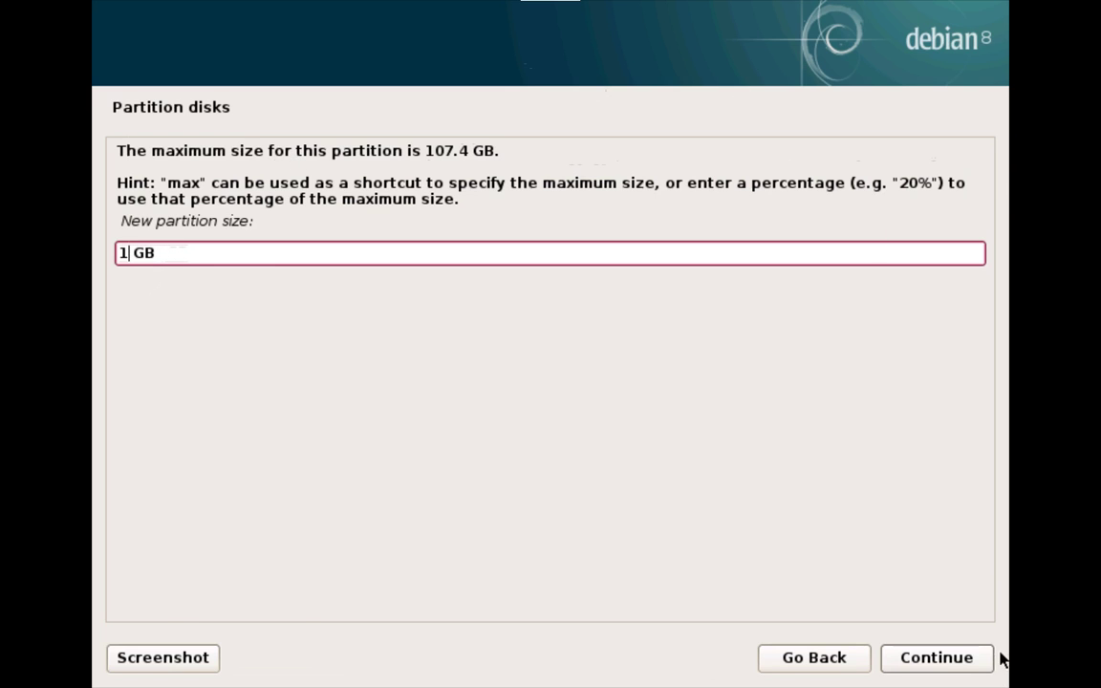
click(974, 664)
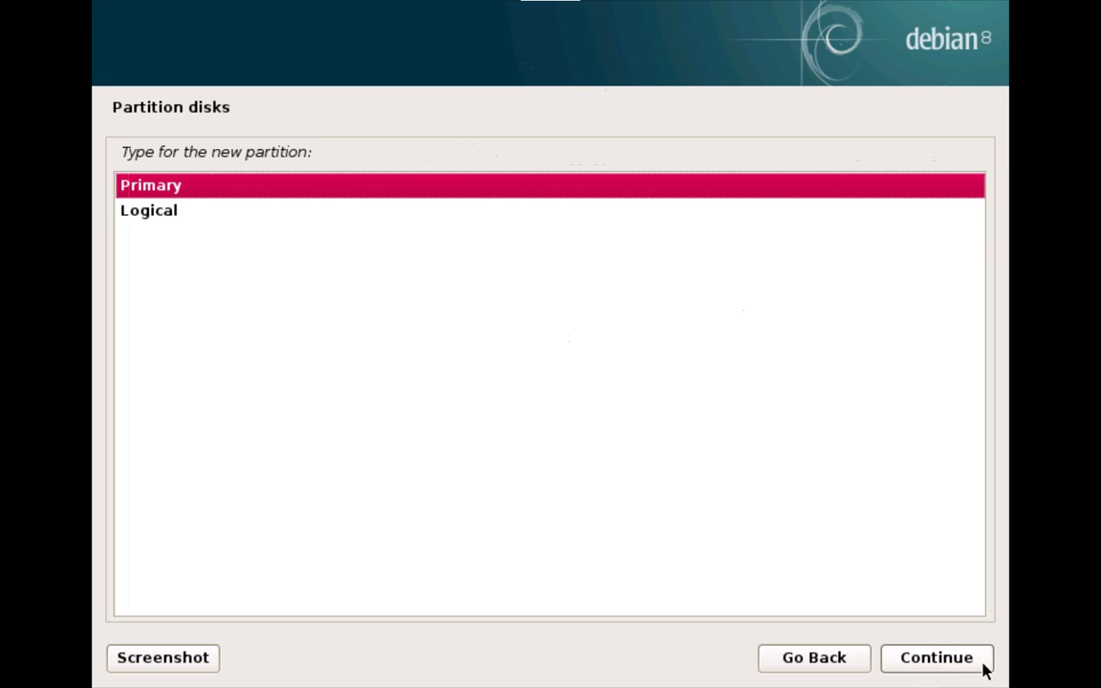
click(983, 664)
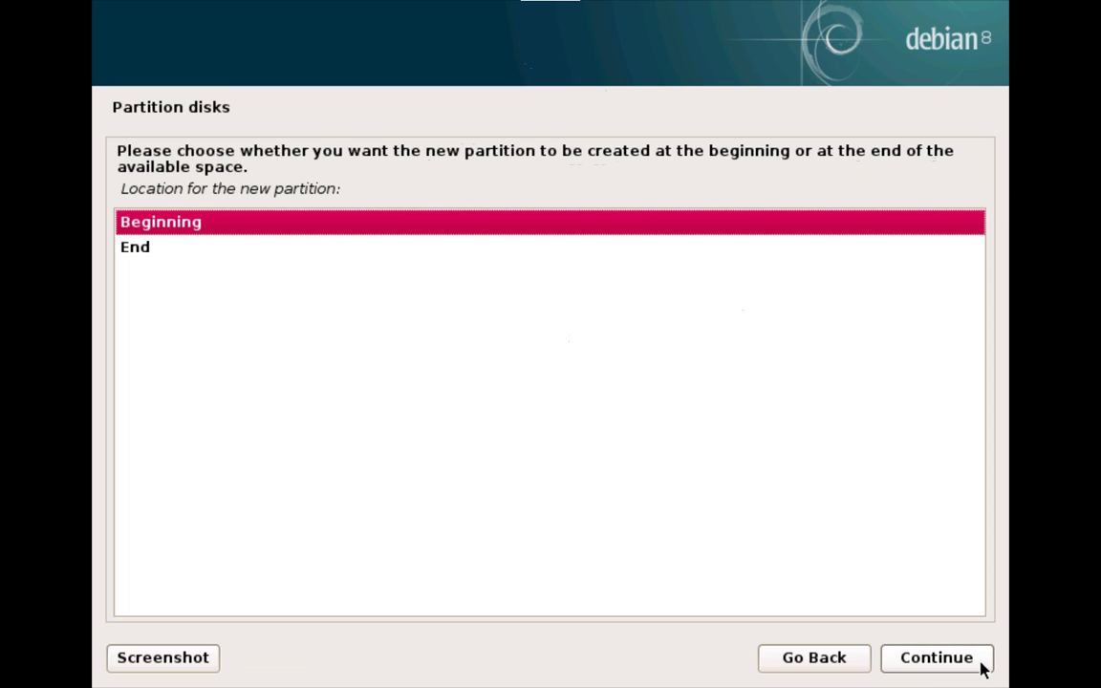
click(981, 663)
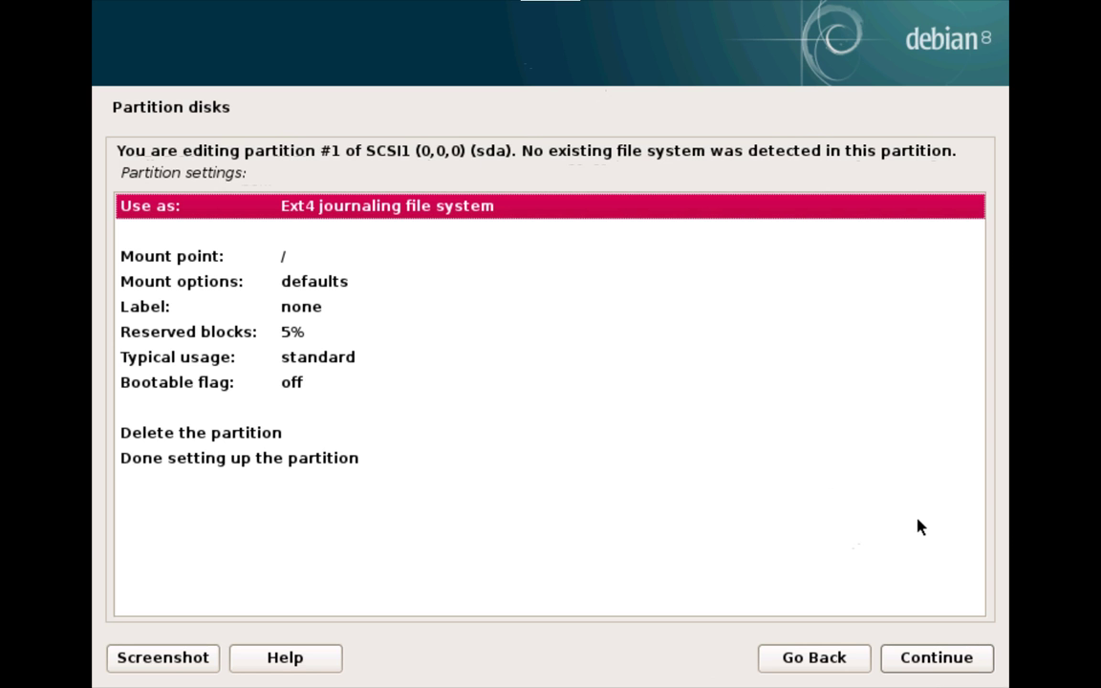
Step: Mount partition #1 at /boot with the bootable flag on, then select the 106.4 GB free space
click(312, 258)
double_click(312, 258)
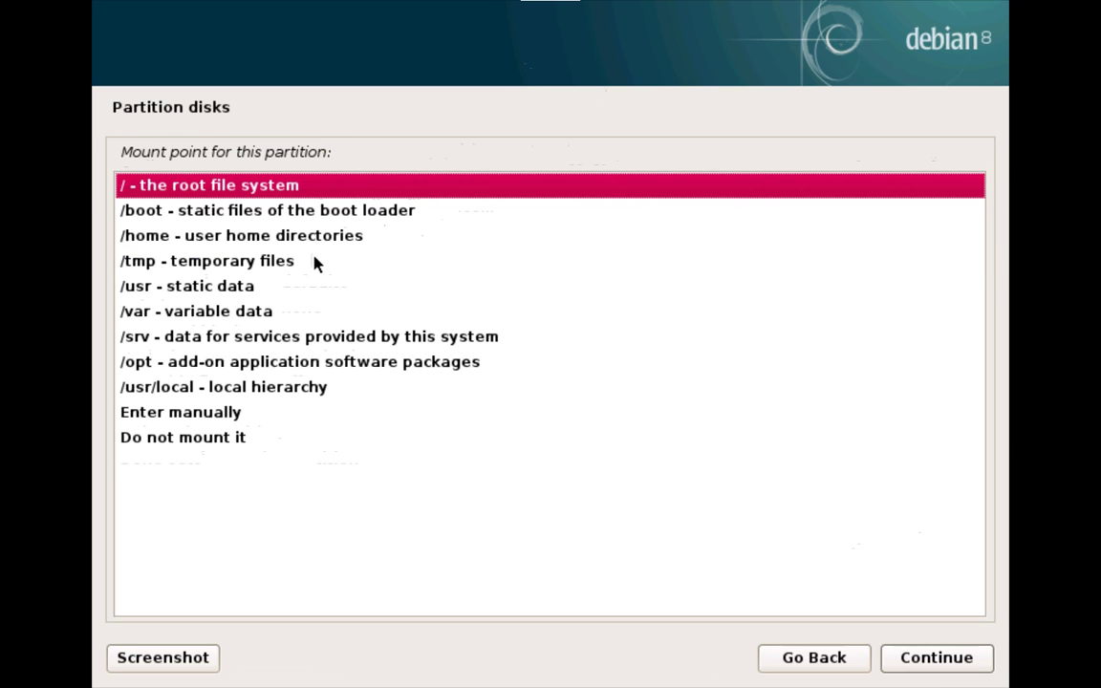
click(265, 218)
click(909, 658)
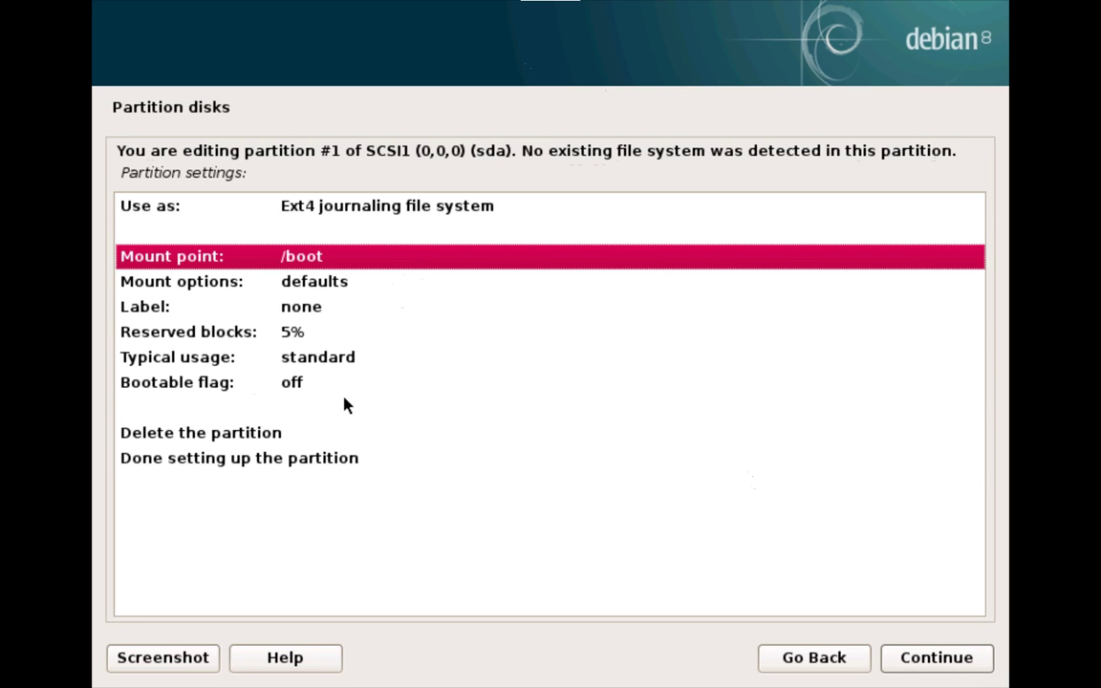
click(338, 384)
double_click(339, 384)
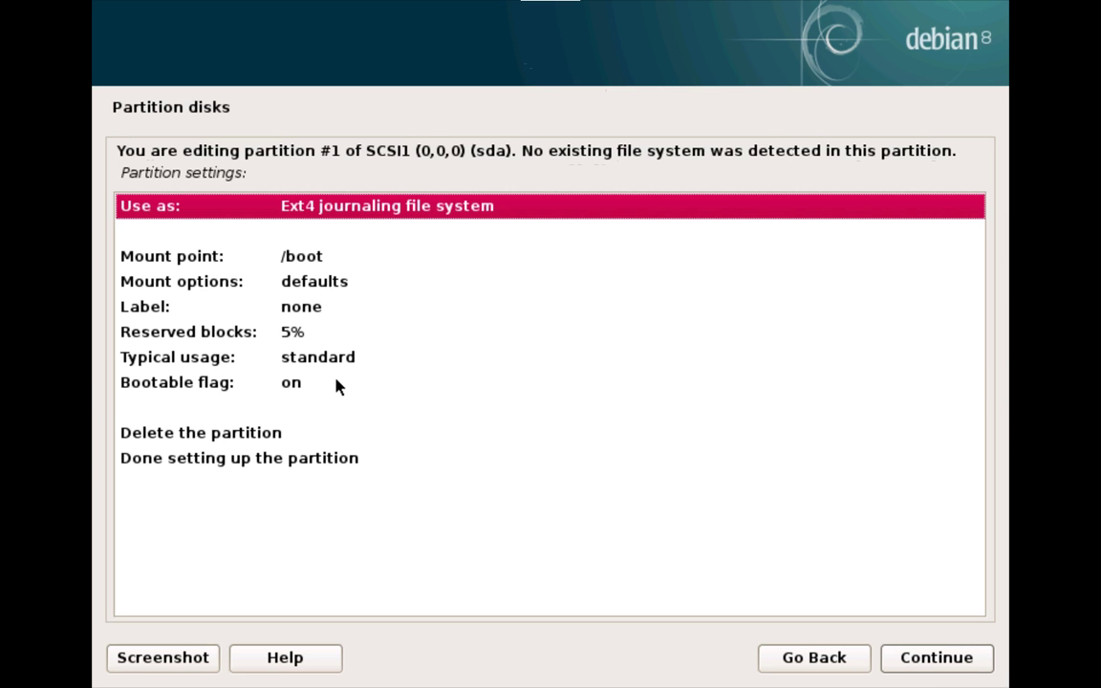
click(283, 383)
click(308, 256)
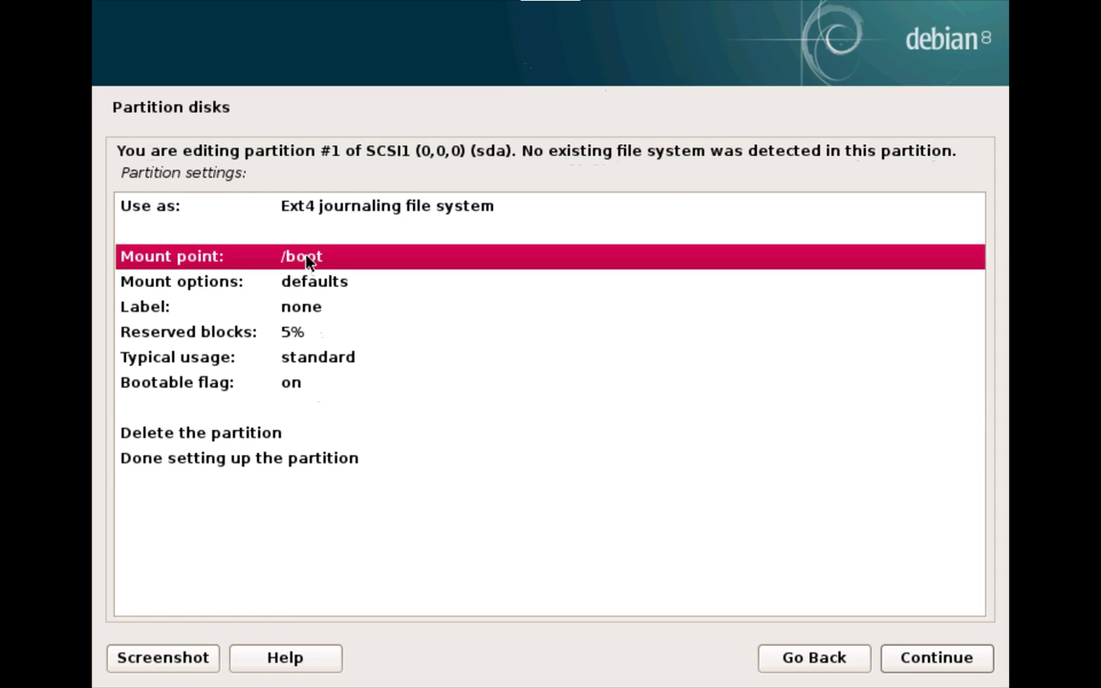
click(282, 457)
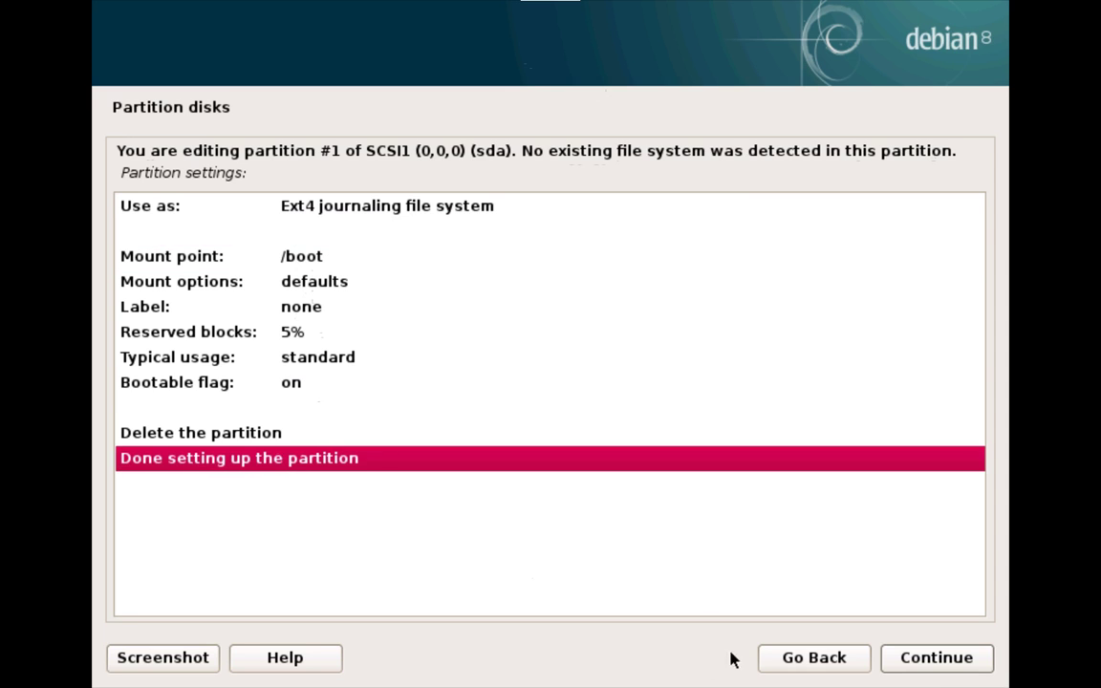
click(891, 668)
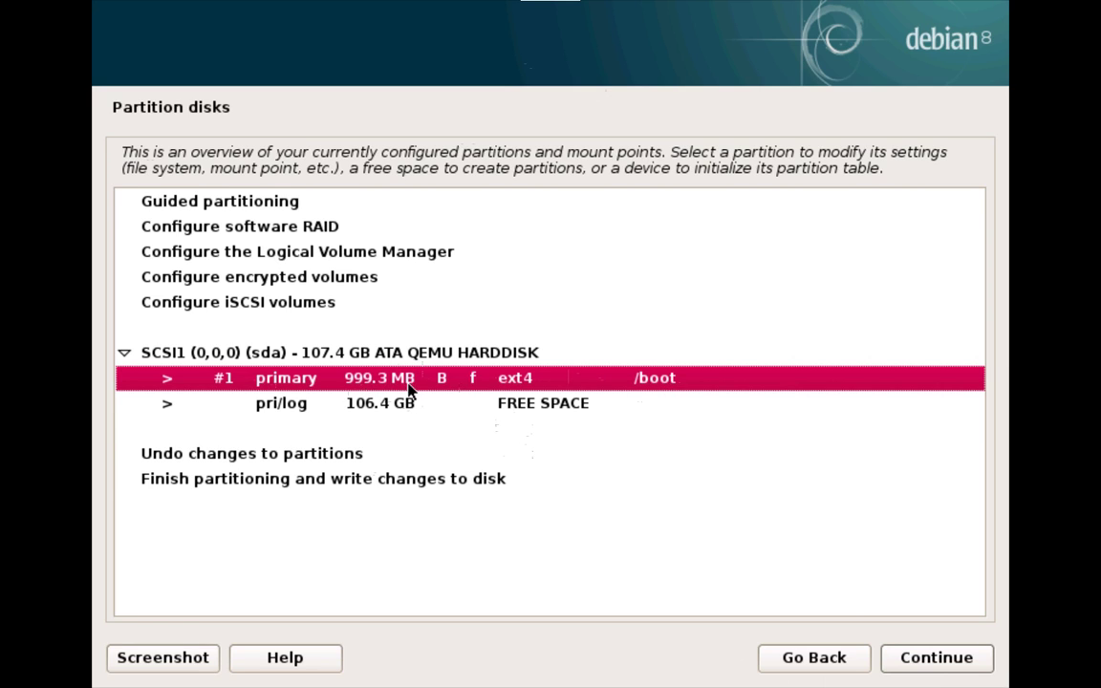
click(341, 406)
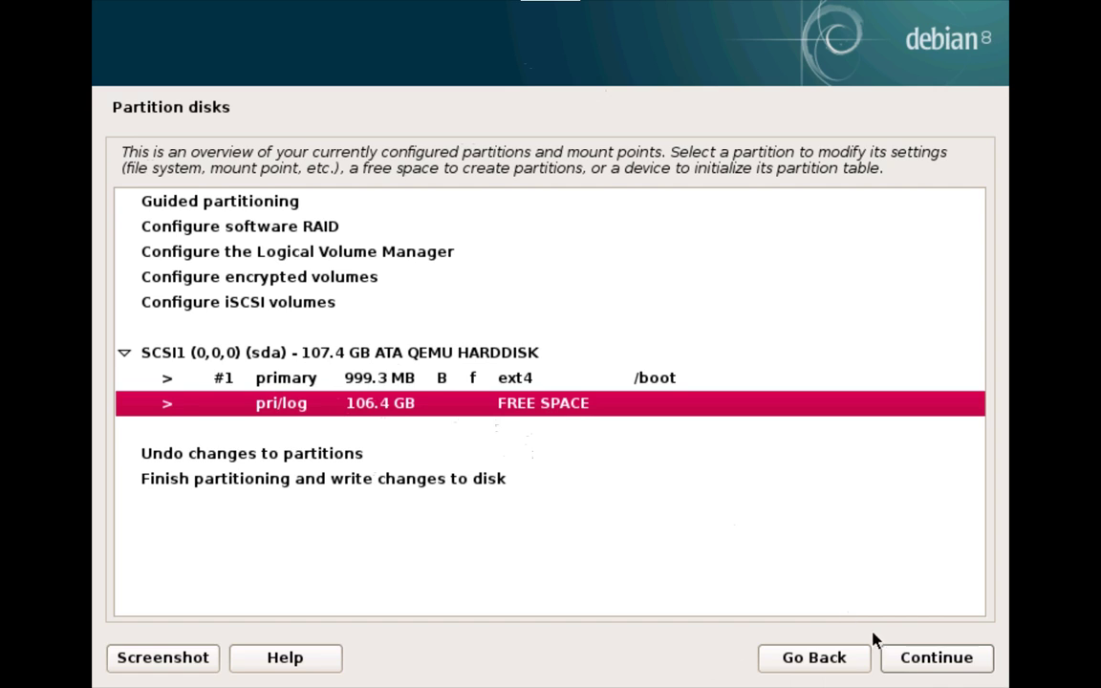
click(914, 661)
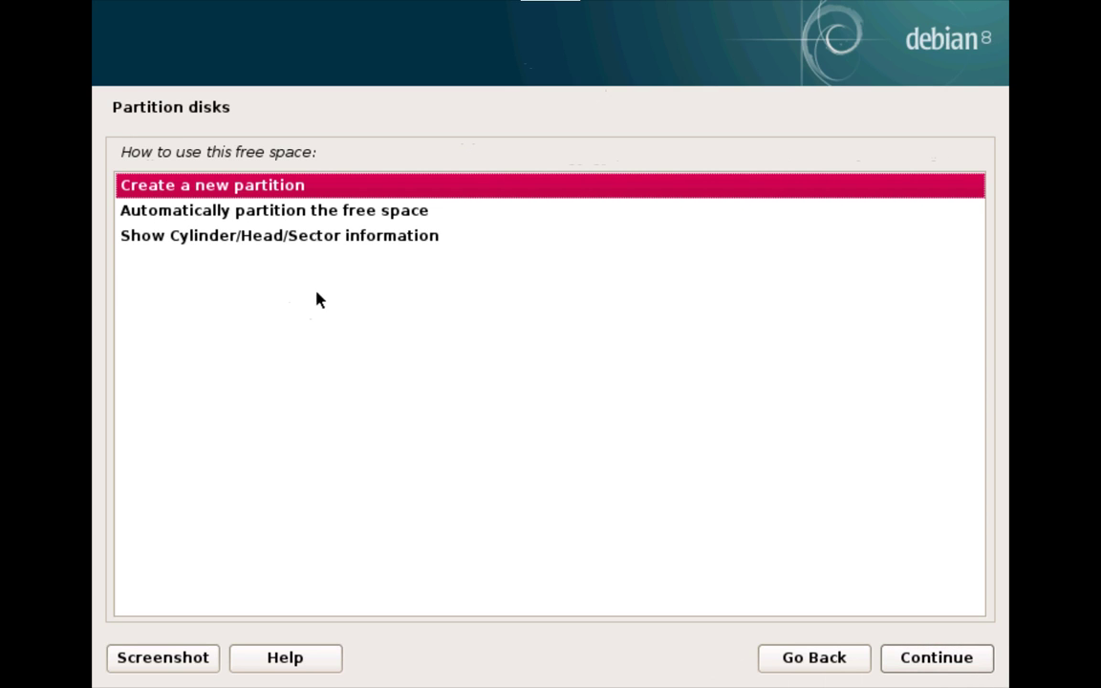
Step: Create a logical partition using the full 106.4 GB, set to do not use
click(961, 663)
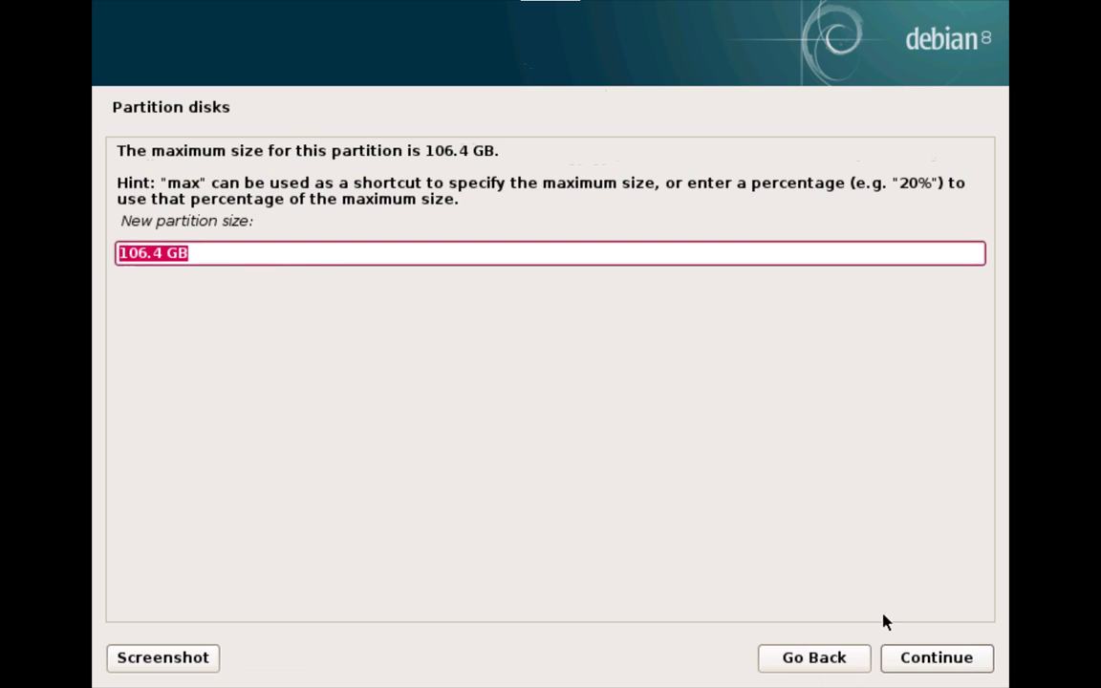
click(903, 657)
click(904, 657)
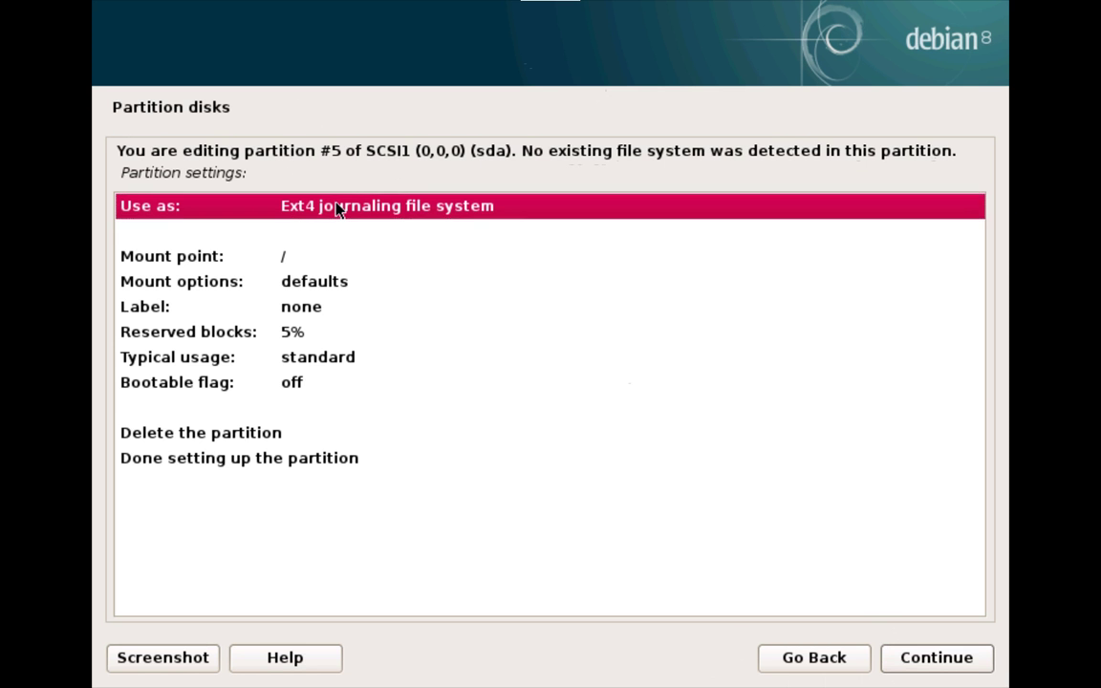
double_click(334, 206)
click(241, 493)
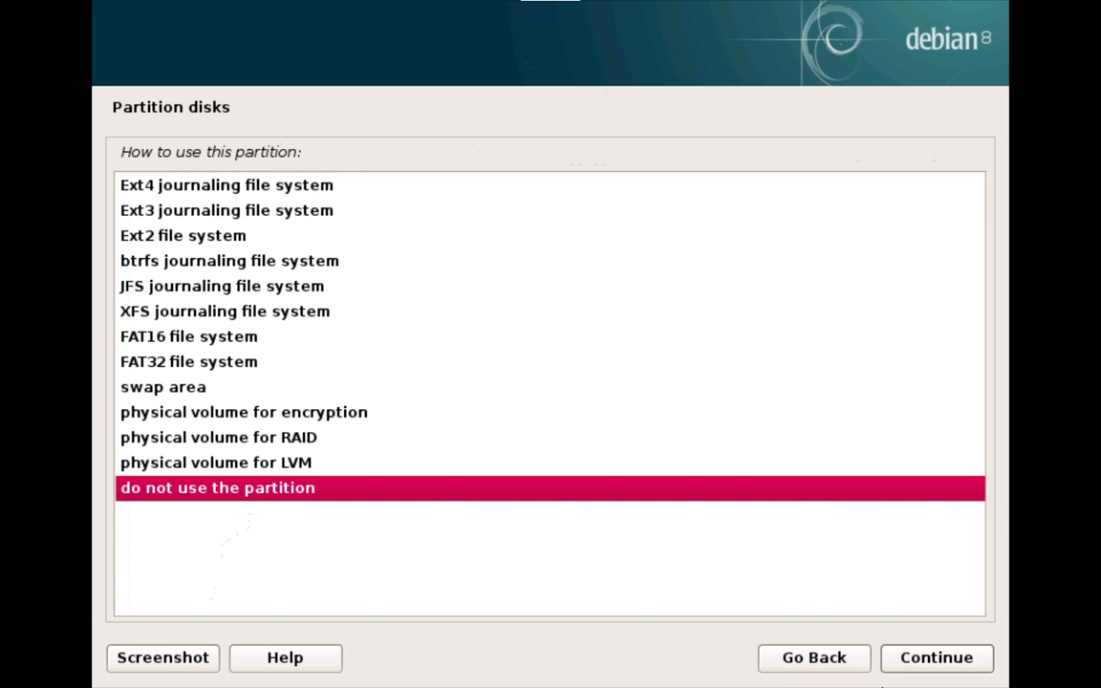
click(946, 667)
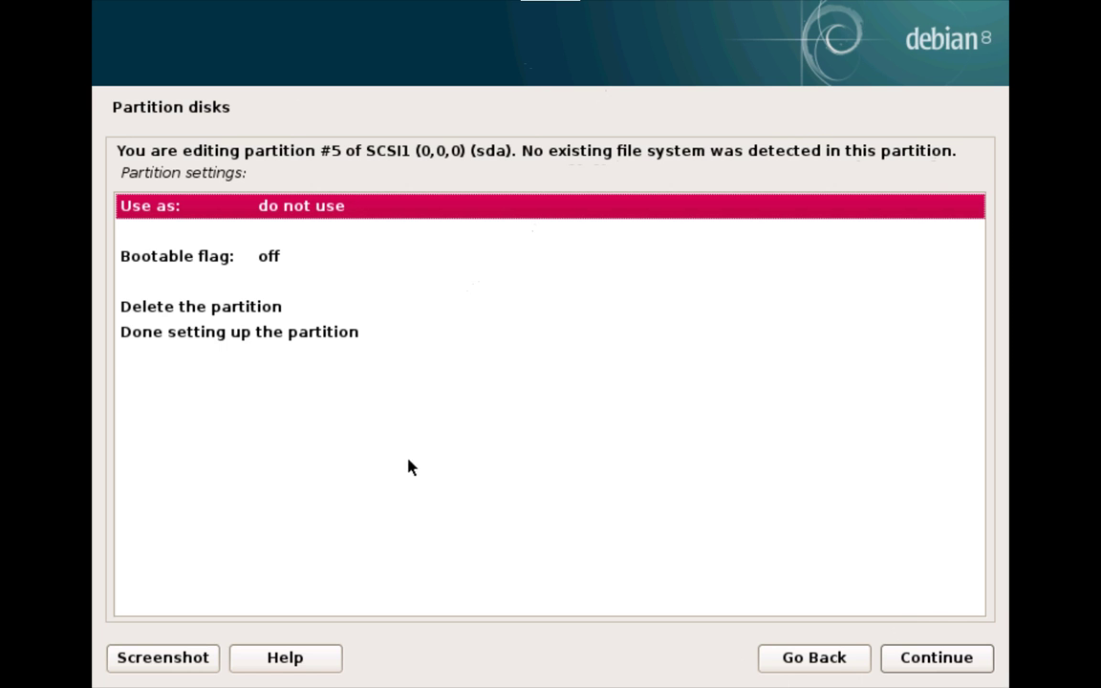
click(270, 334)
click(894, 660)
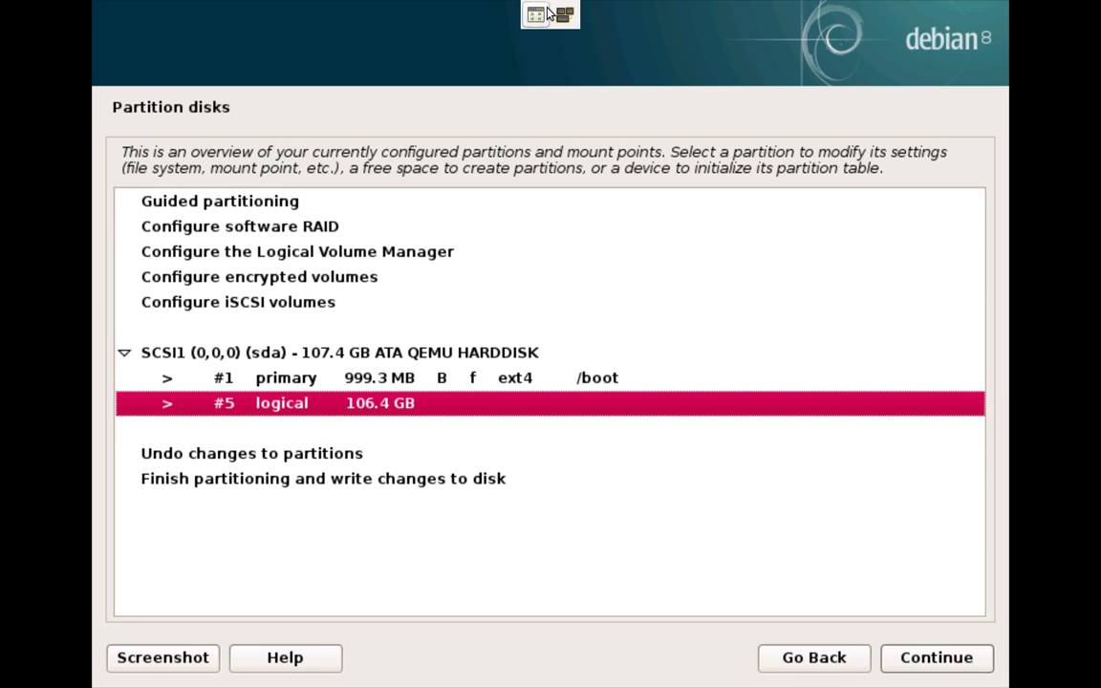
Step: Clear the gedit note and type 'physical block device - (can be actual physical disk or virtual disk).' then 100GB
click(537, 14)
drag(468, 97, 669, 106)
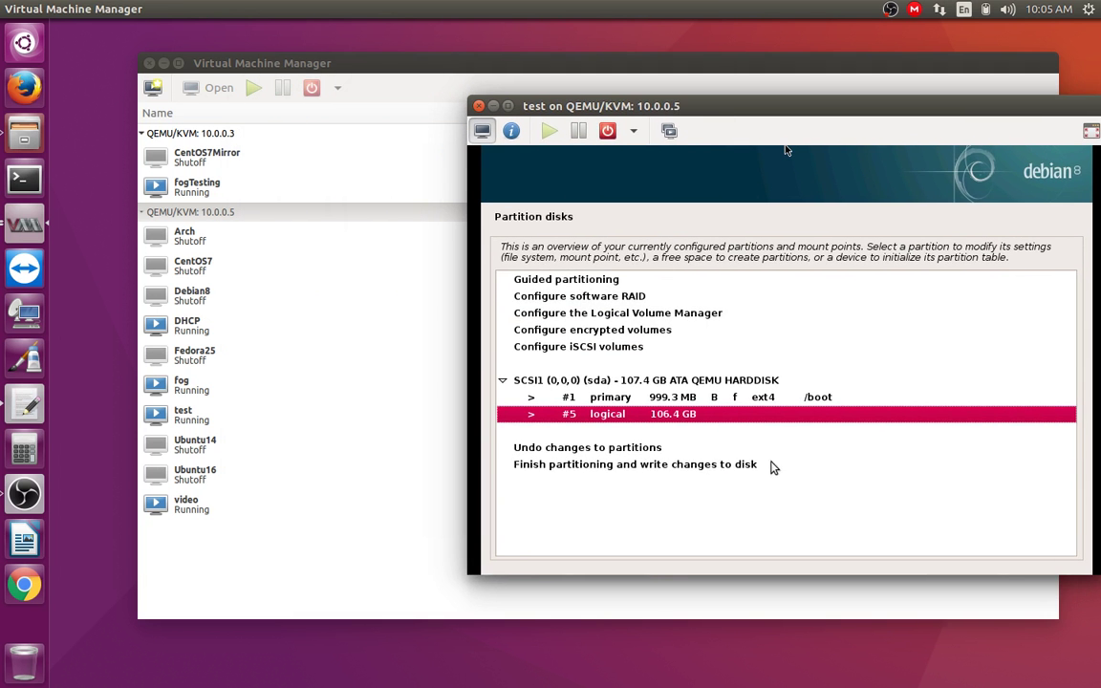
click(36, 392)
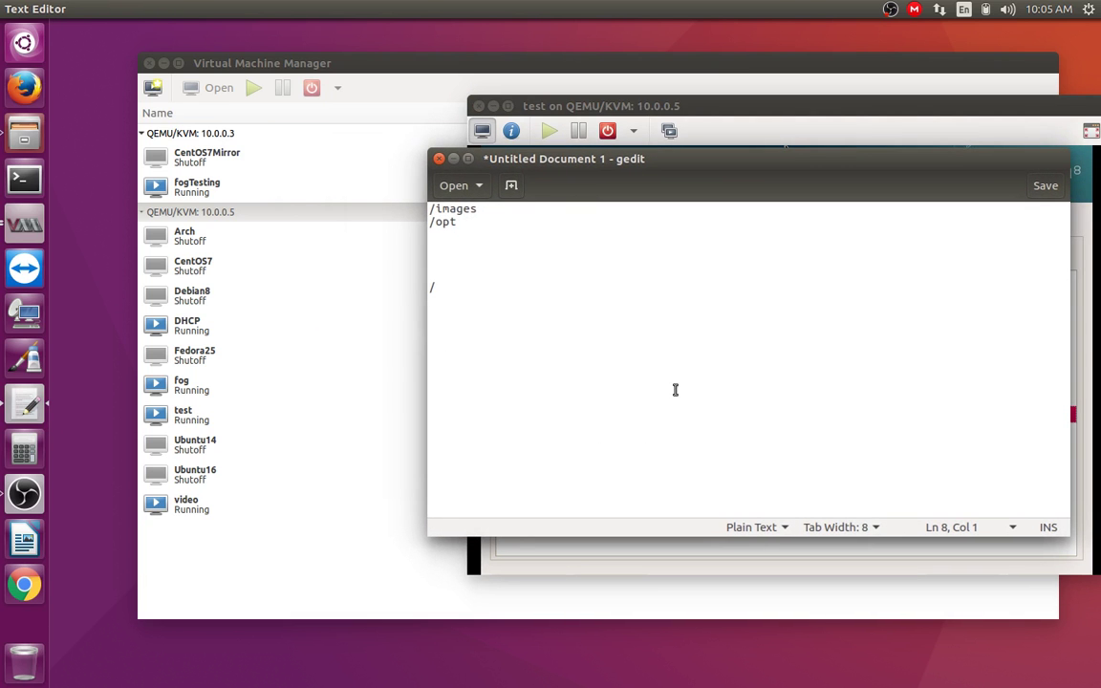
key(ctrl+a)
key(BackSpace)
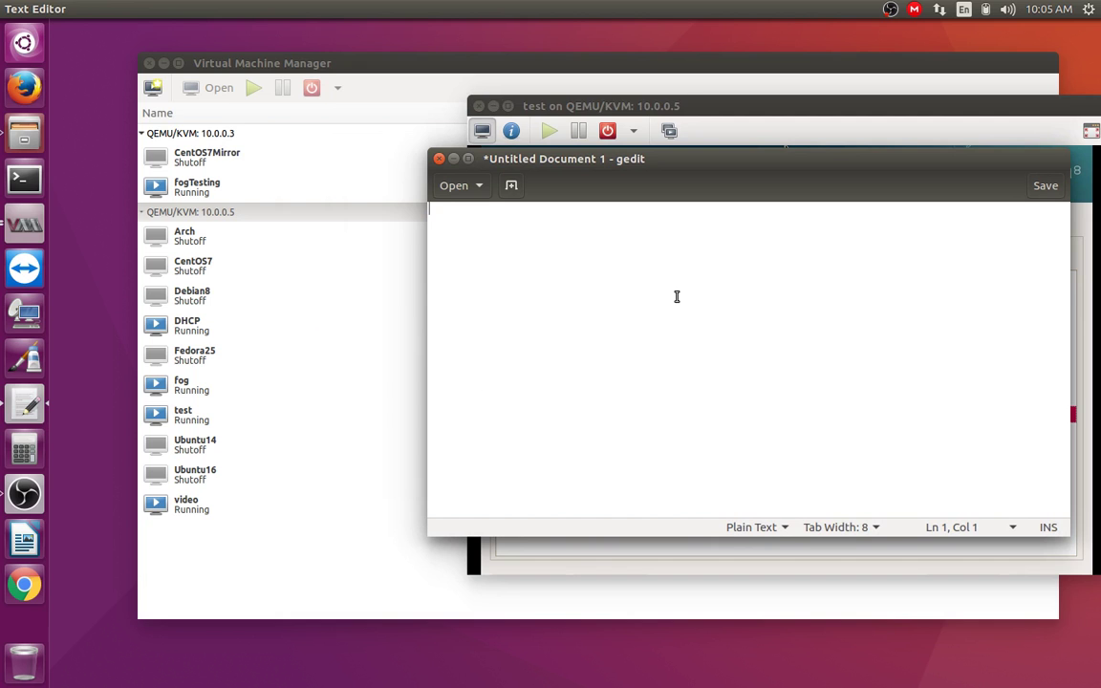
text(physical )
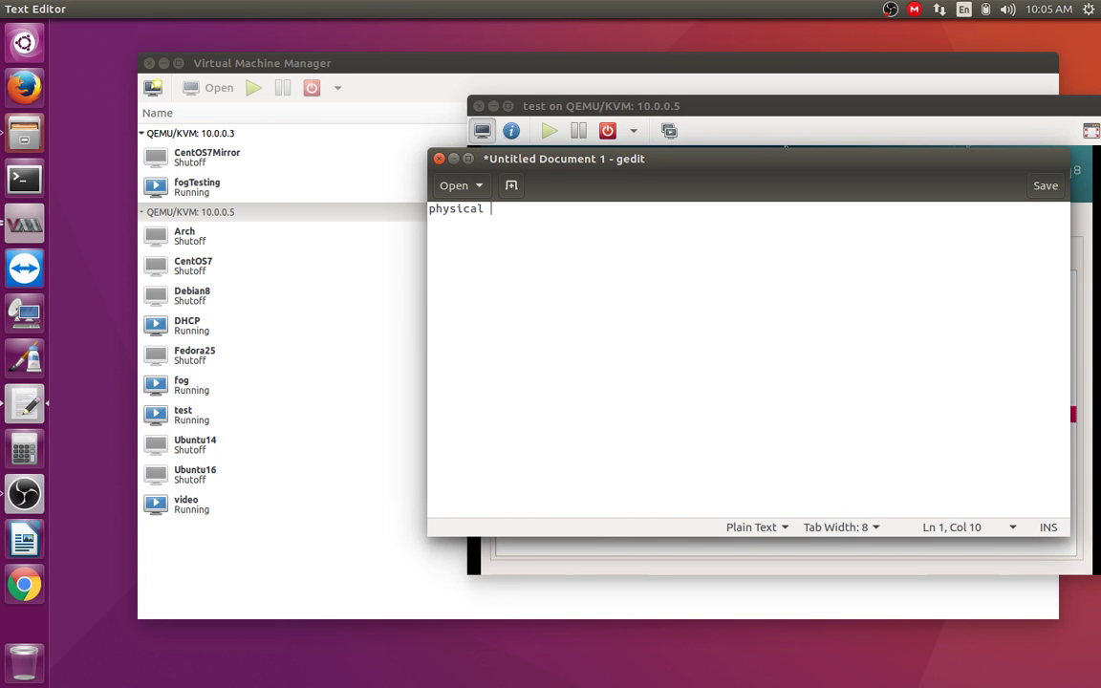
text(block device - (can be a)
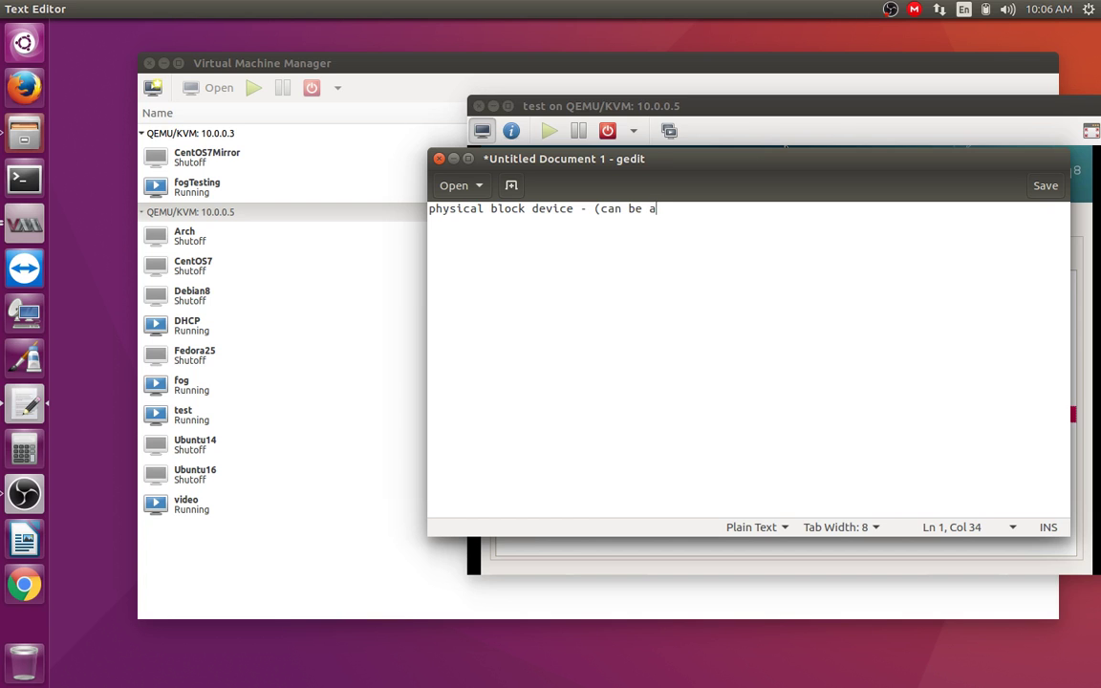
text(ctual physical disk or)
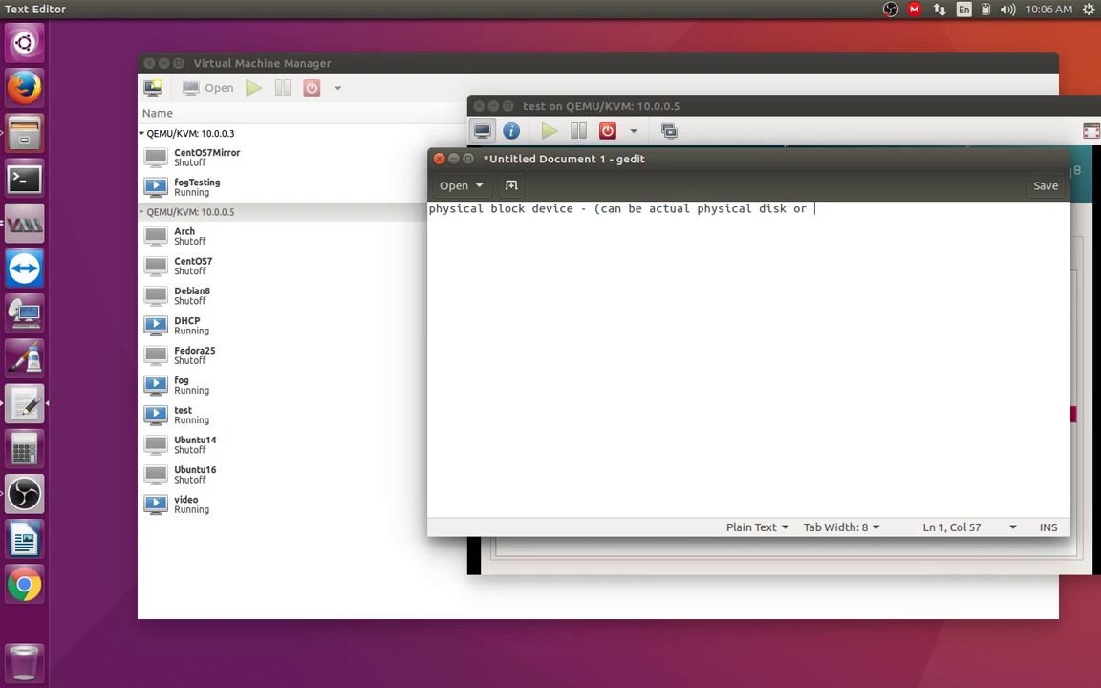
text( virtual disk).)
key(Return)
key(Return)
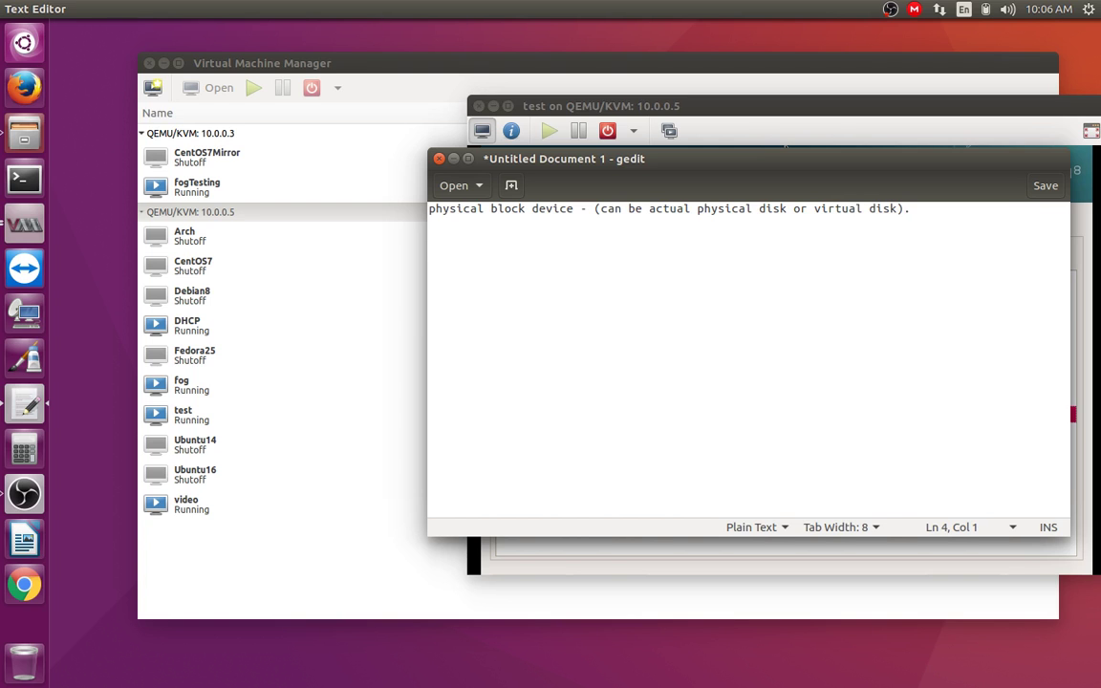
text(100GB)
Step: Add a /dev/sda line under 100GB, removing the temporary 1 and 2 lines
key(BackSpace)
text(1)
key(Return)
text(2)
key(Return)
key(Return)
key(Return)
key(Up)
key(Up)
text(/dev/sda)
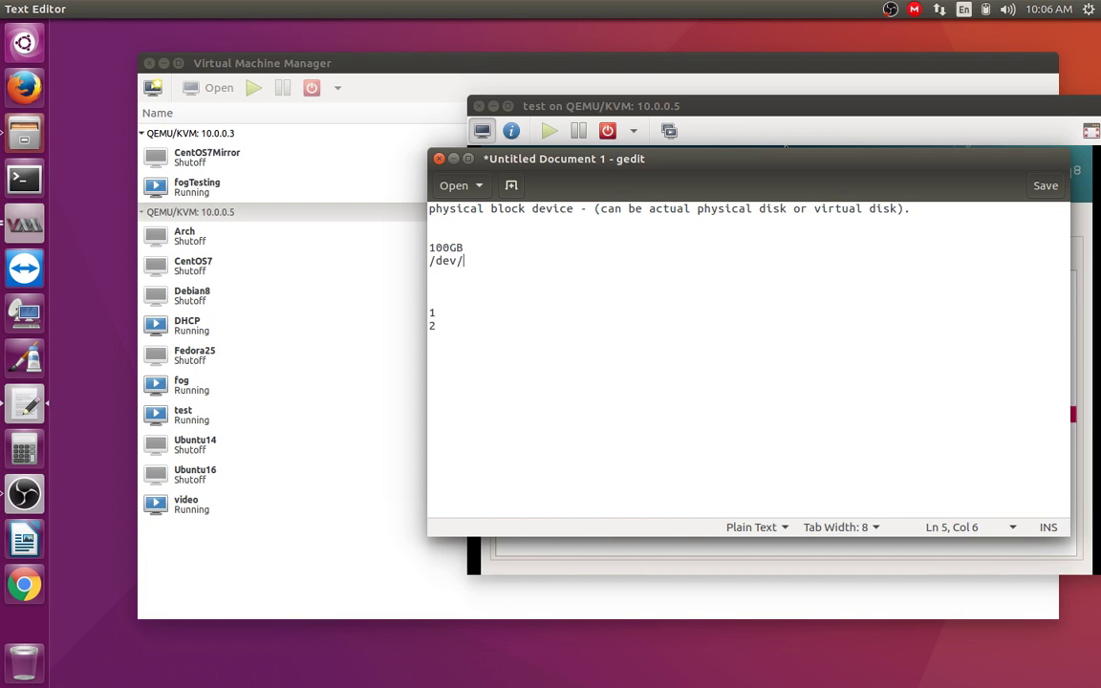
click(429, 286)
key(BackSpace)
key(BackSpace)
key(Delete)
key(Delete)
Step: Add /dev/sda1 and /dev/hd lines below /dev/sda
text(/dev/sda1)
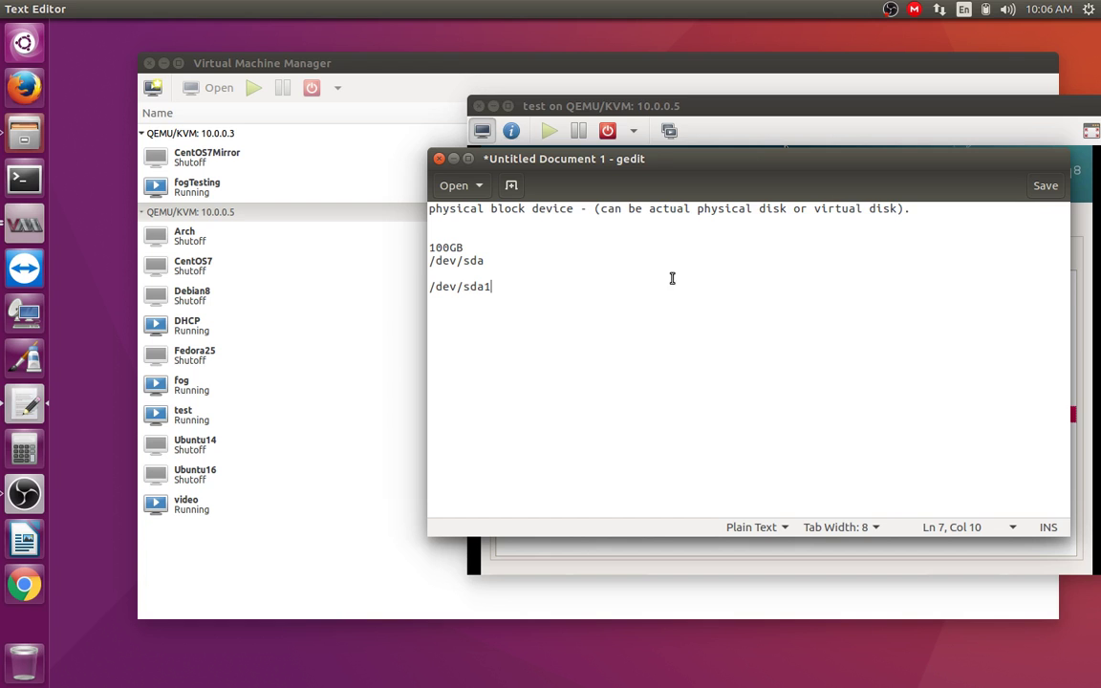
click(465, 286)
key(shift+Right)
key(shift+Right)
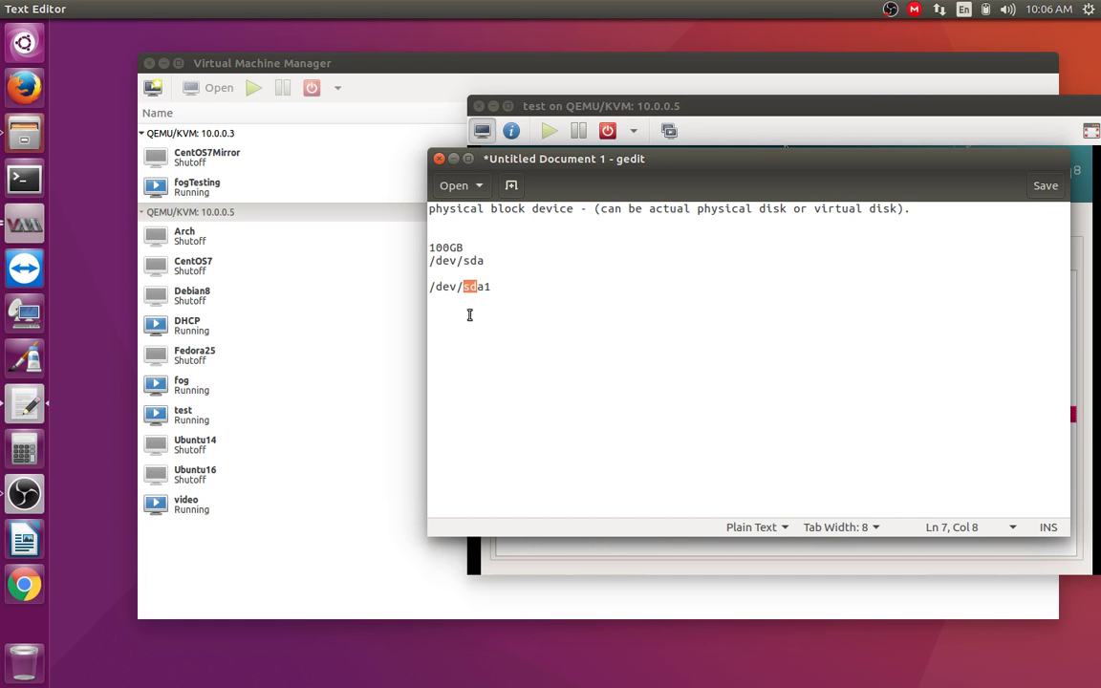
key(shift+Left)
key(shift+Left)
key(shift+Right)
key(shift+Right)
click(484, 322)
key(BackSpace)
key(Return)
key(Return)
text(/dev/hd)
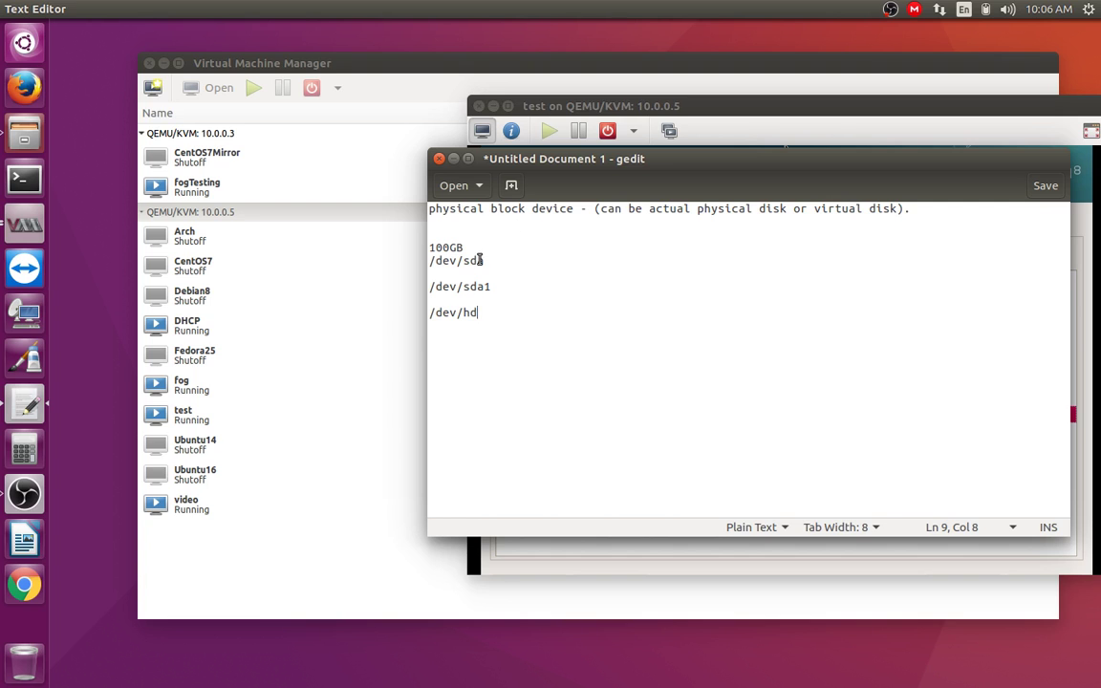
Step: Insert /dev/sdb and /dev/sdc lines below /dev/sda, then delete both again
drag(478, 260, 489, 263)
click(489, 262)
key(Return)
text(/dev/sdb)
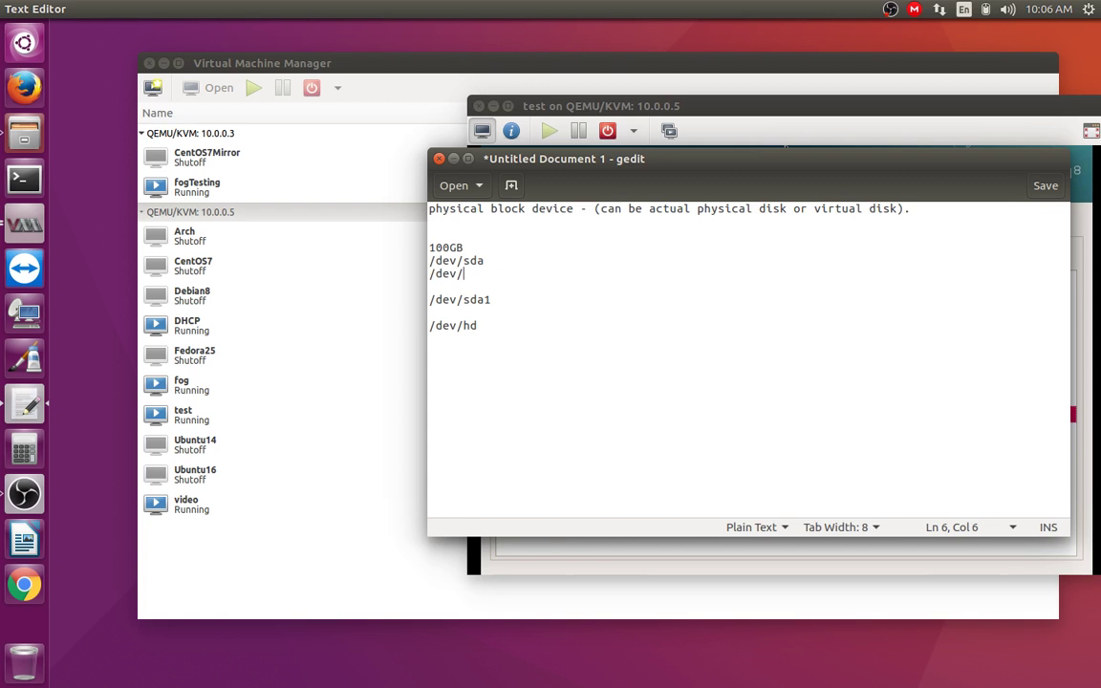
key(Return)
text(dev/)
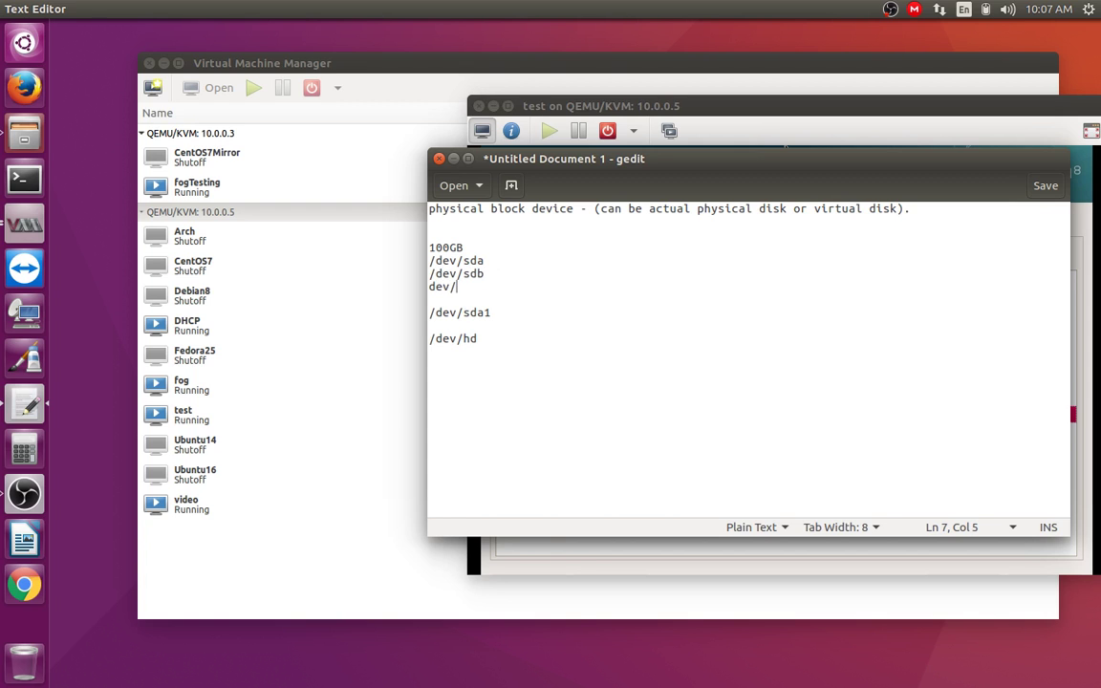
key(BackSpace)
key(BackSpace)
key(BackSpace)
key(BackSpace)
text(/dev/sdc)
drag(457, 273, 429, 273)
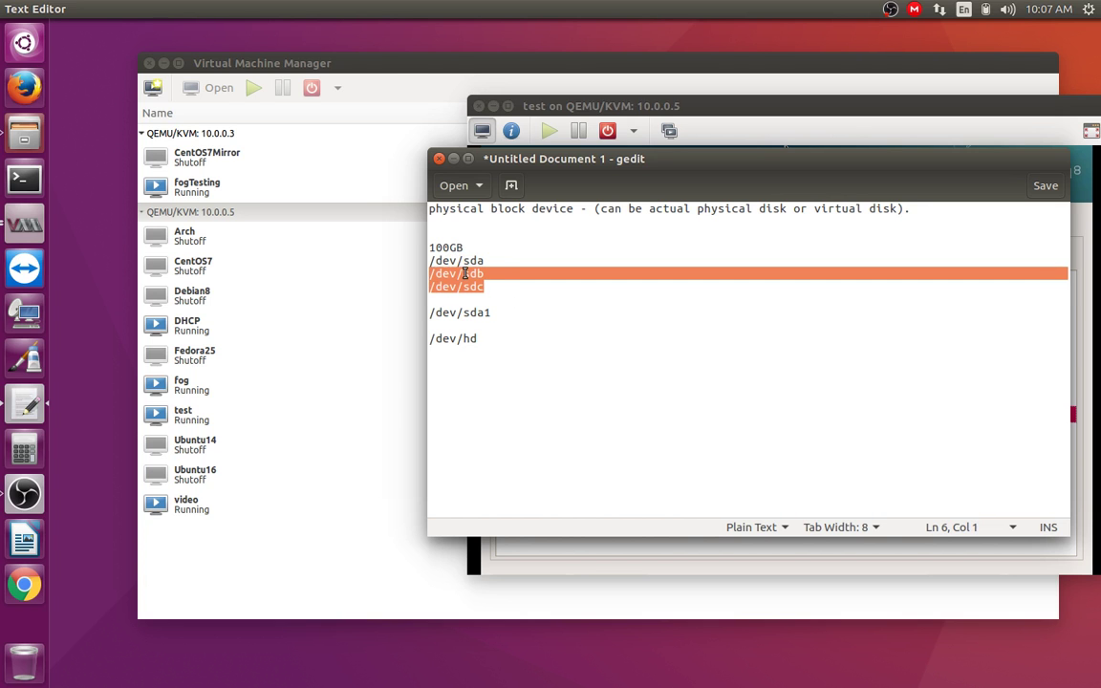
key(BackSpace)
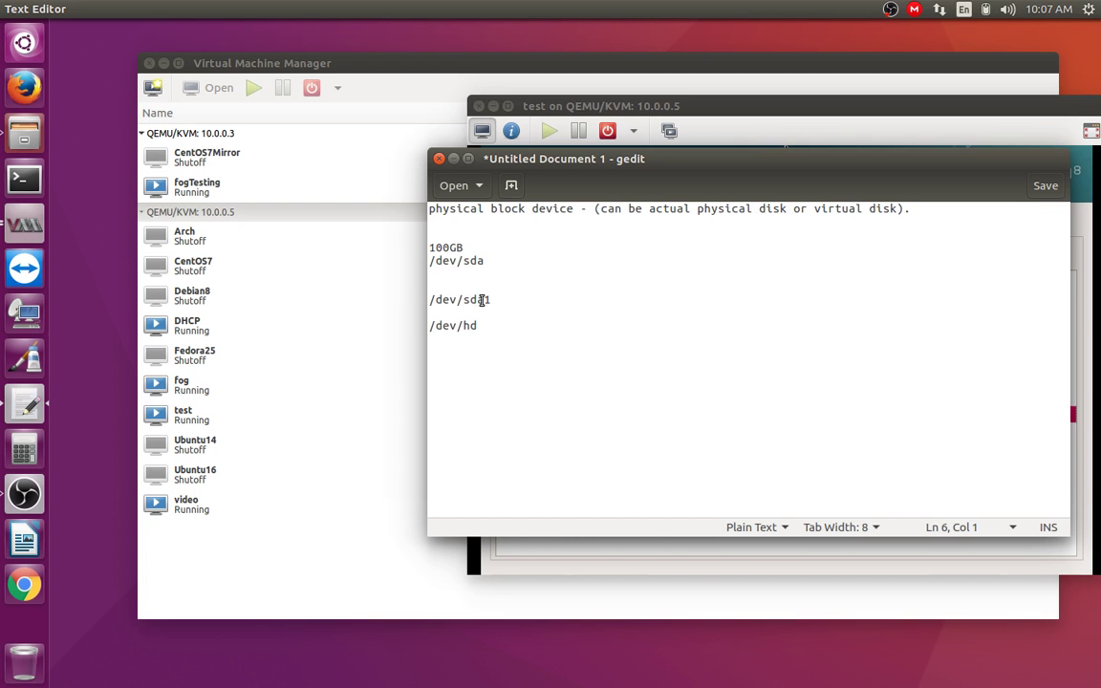
Step: Append '> /boot' after /dev/sda1 in the note
click(482, 261)
click(466, 263)
drag(466, 263, 468, 263)
drag(477, 262, 488, 265)
drag(484, 302, 495, 302)
click(486, 304)
click(490, 300)
text(>   /boot)
Step: Change /dev/hd into '/dev/sda2 > not mout this, volume group. vg0'
double_click(493, 299)
click(496, 327)
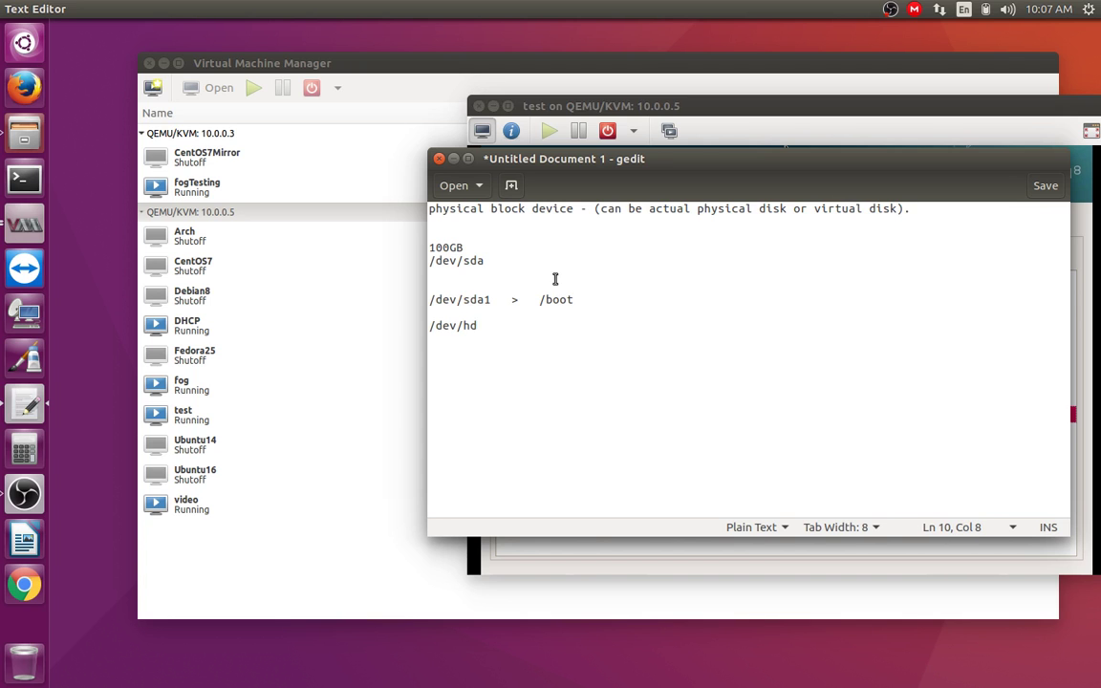
key(BackSpace)
key(BackSpace)
key(Left)
key(BackSpace)
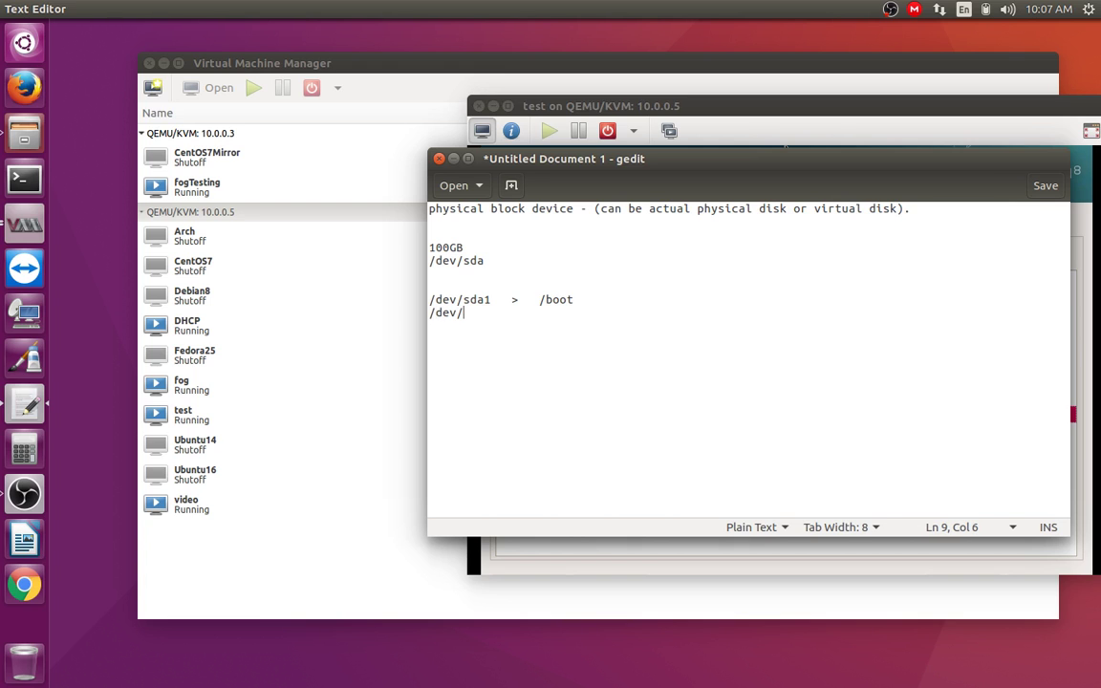
text(a2)
text(    >  not mout )
text(t)
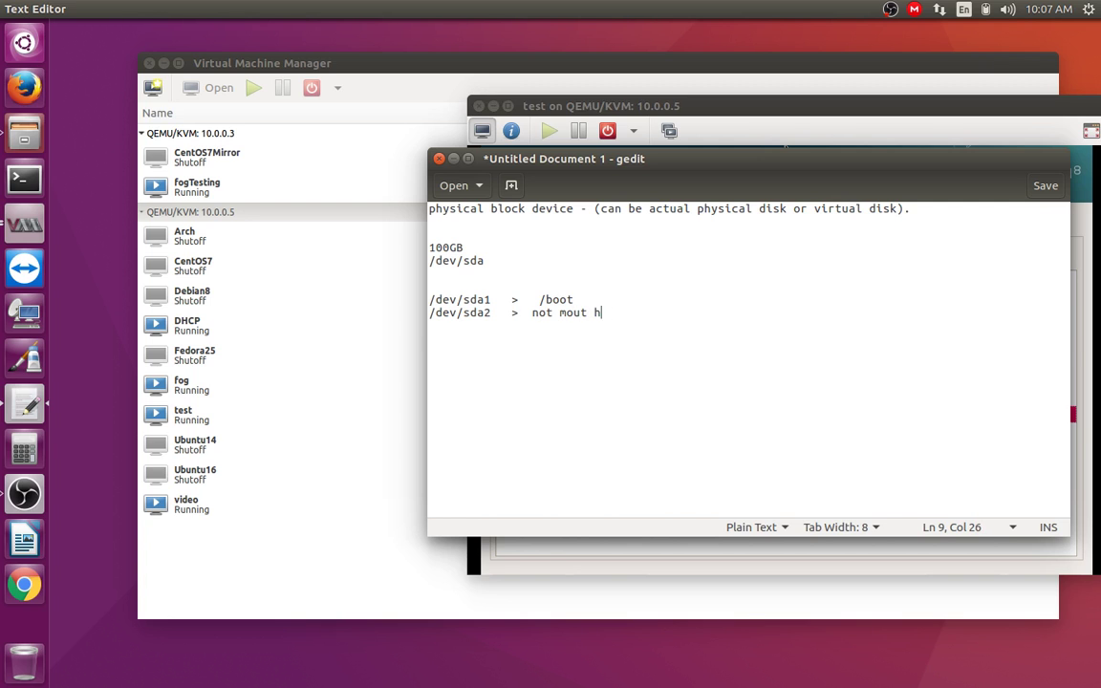
text(his, volume group)
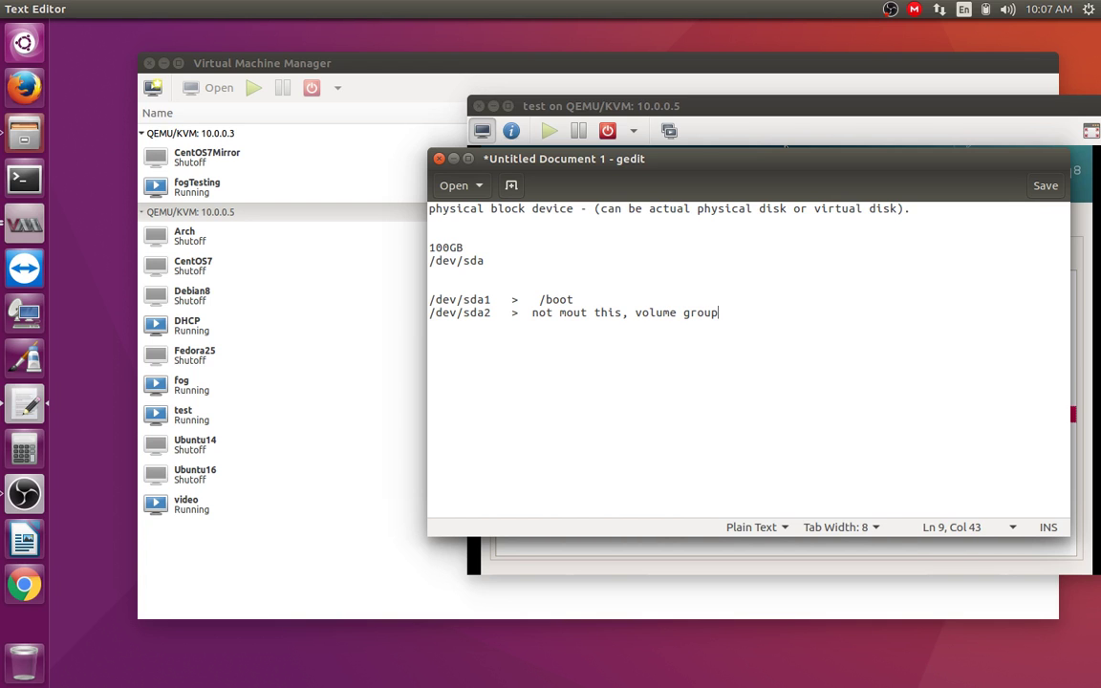
text(.  vg0)
Step: Add a /dev/vg0/ line below the sda2 volume-group note
key(Return)
key(Return)
text(/dev/)
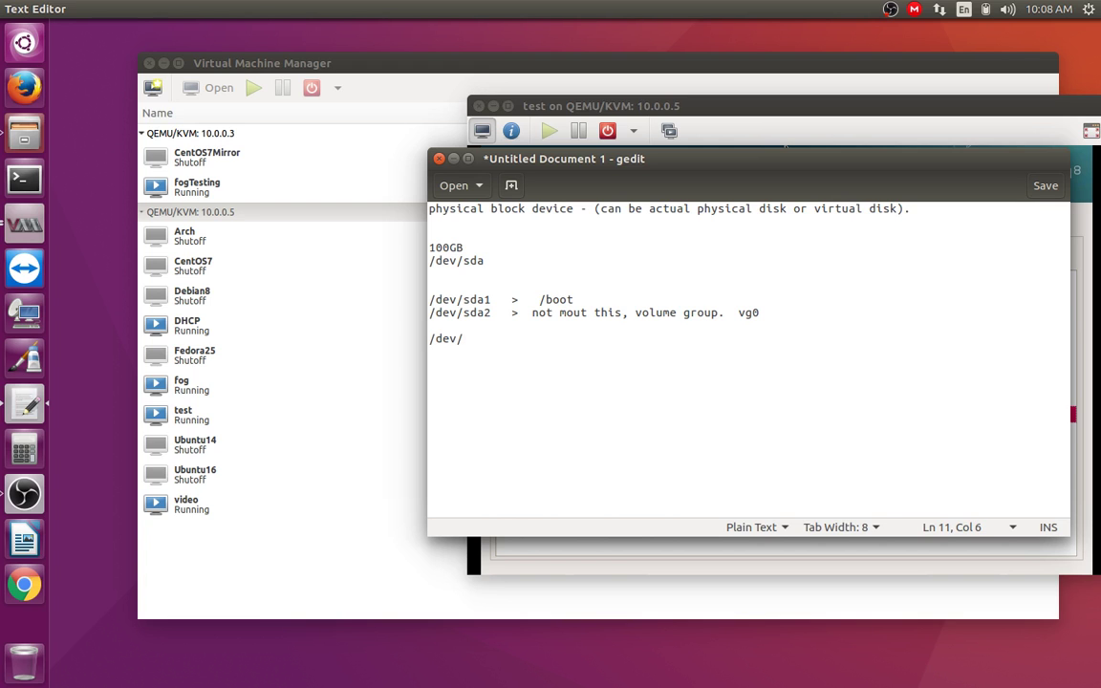
text(vg0/)
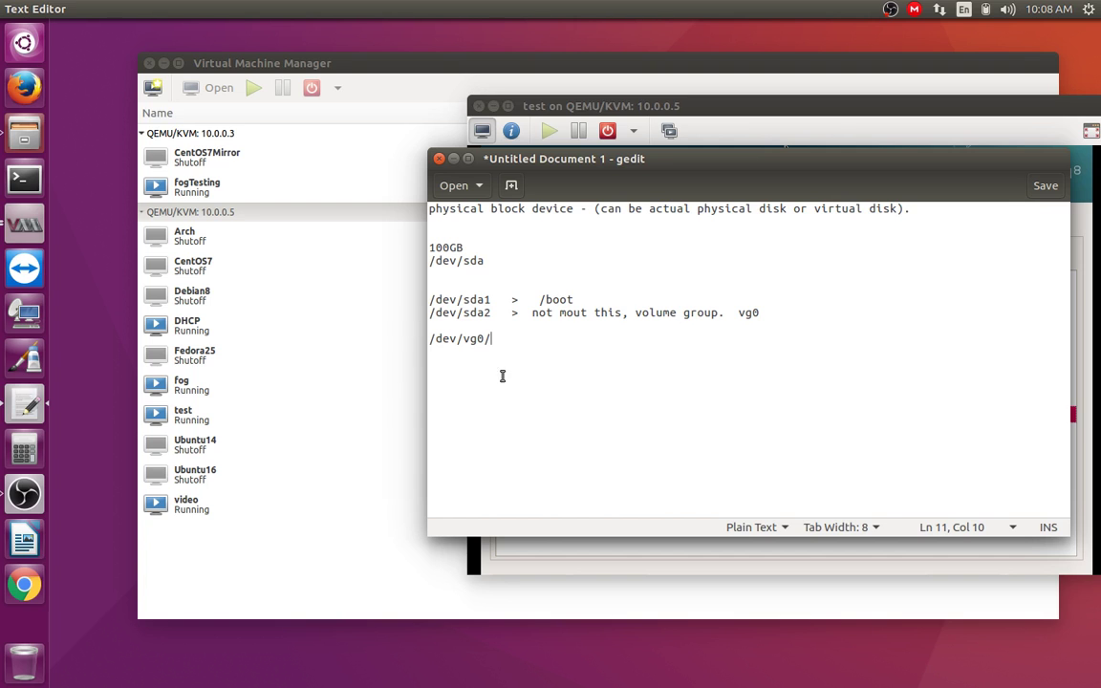
double_click(494, 338)
drag(441, 339, 478, 344)
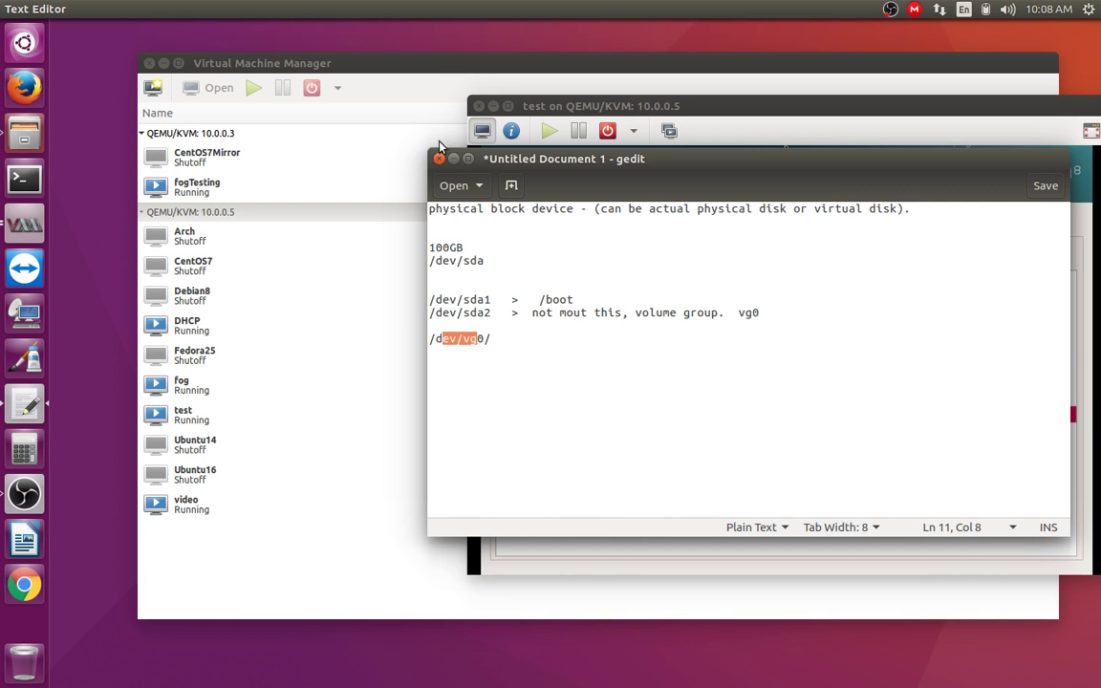
click(706, 129)
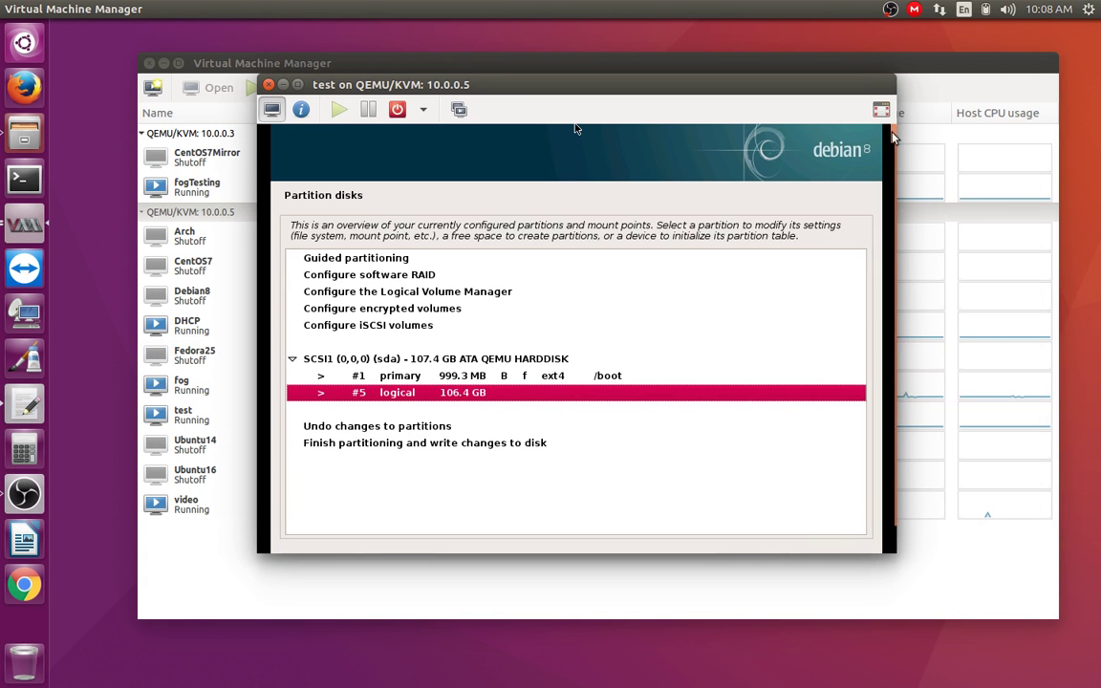
Step: Show the installer fullscreen and review the 999.3 MB /boot and 106.4 GB logical partitions
click(880, 109)
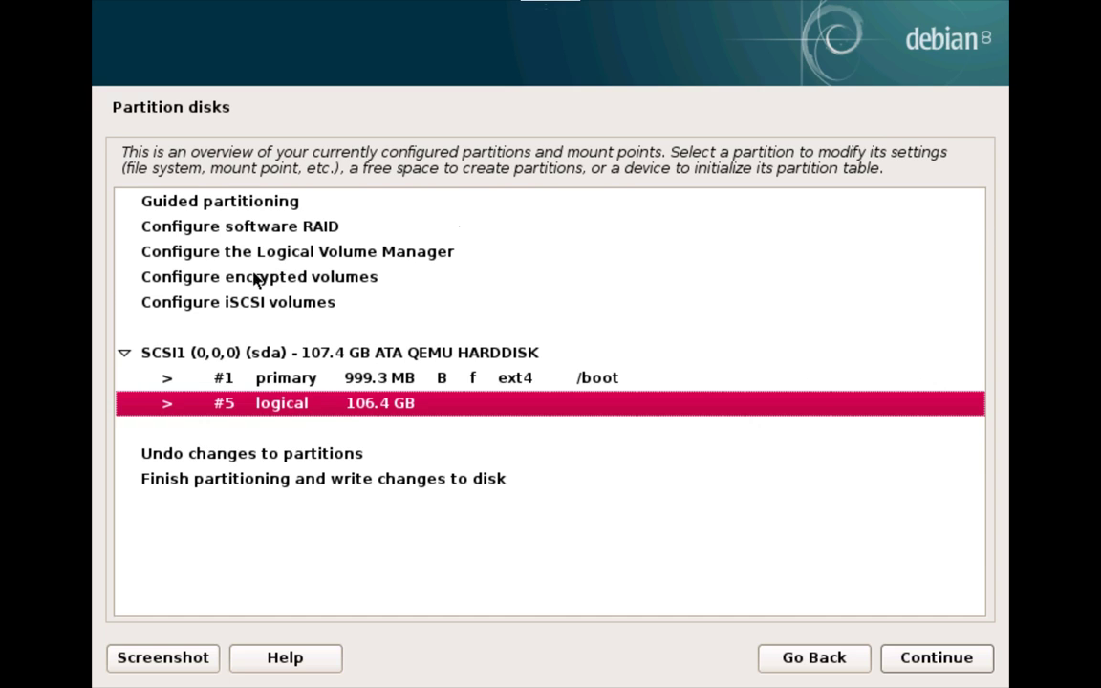
click(249, 255)
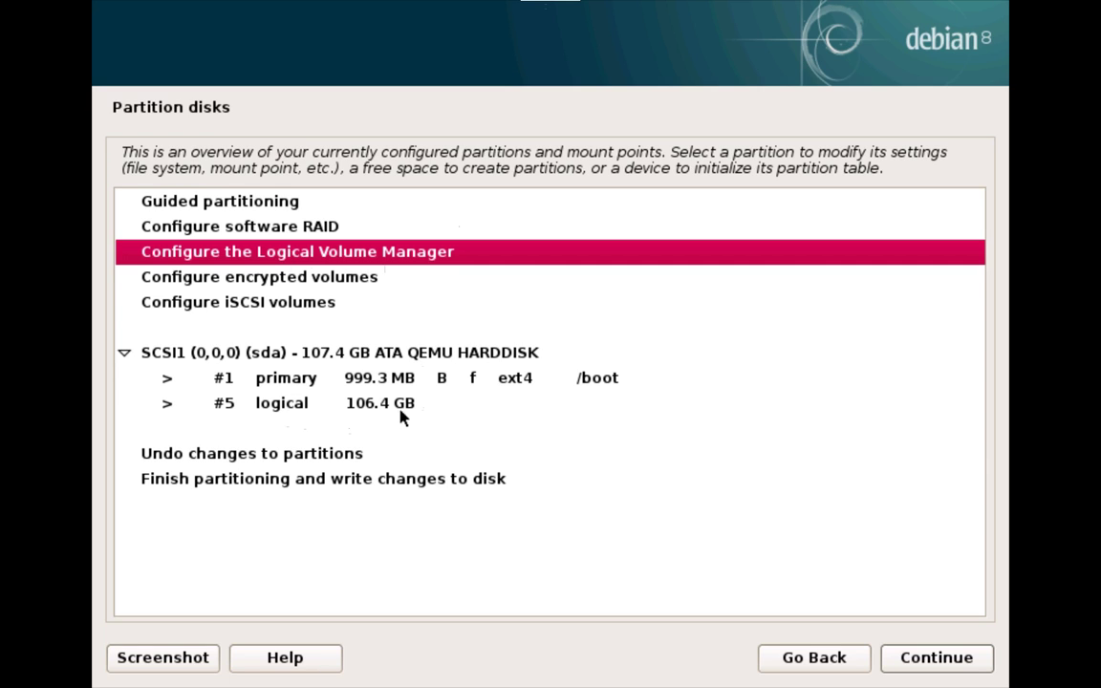
click(442, 380)
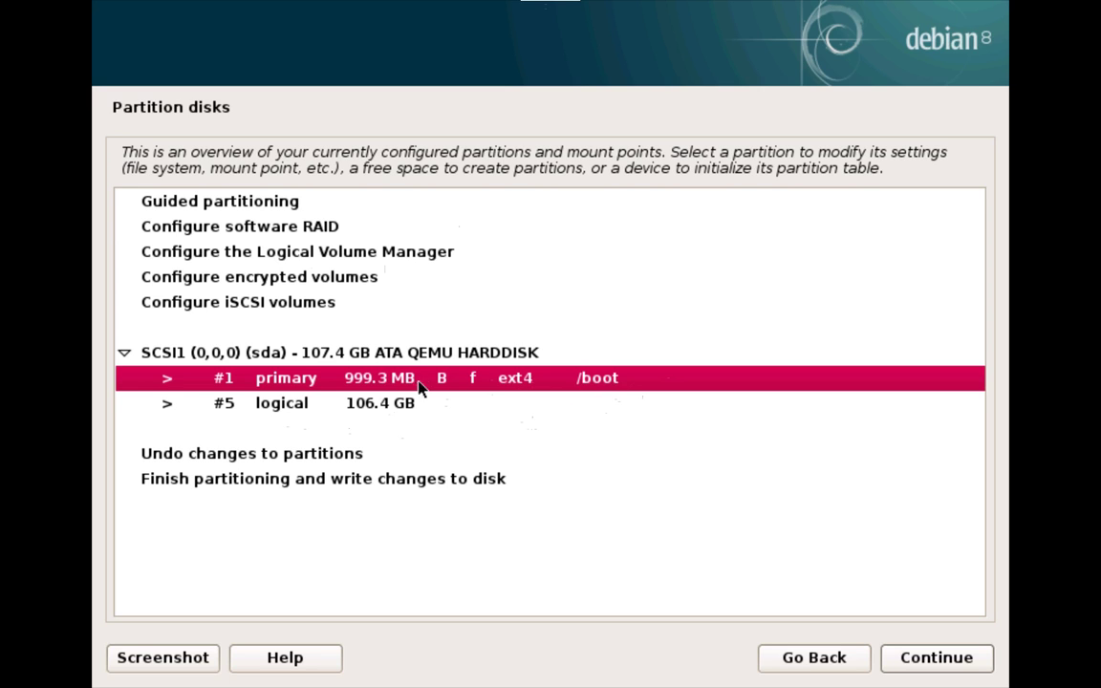
click(388, 403)
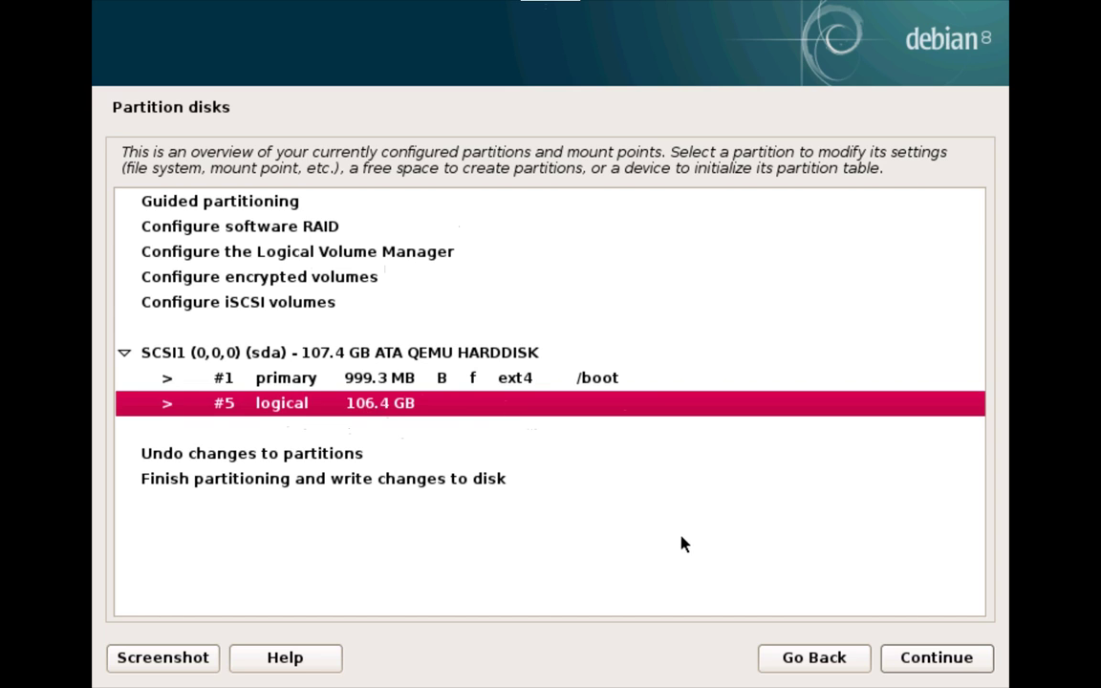
Step: Choose 'Configure the Logical Volume Manager' and continue
click(369, 226)
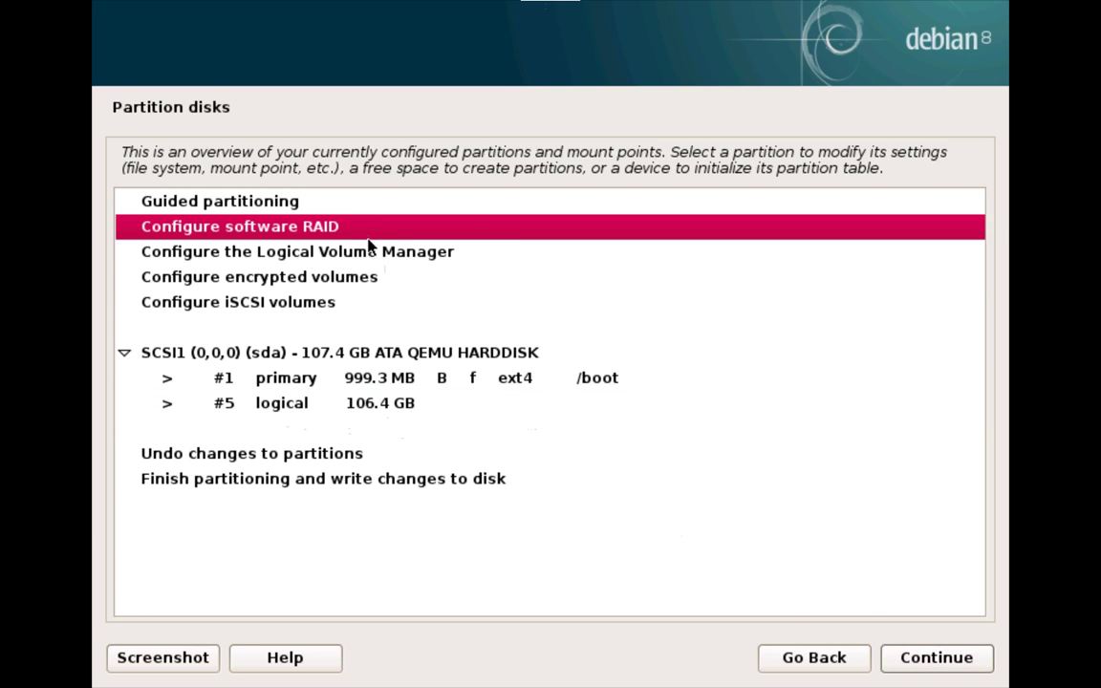
click(381, 253)
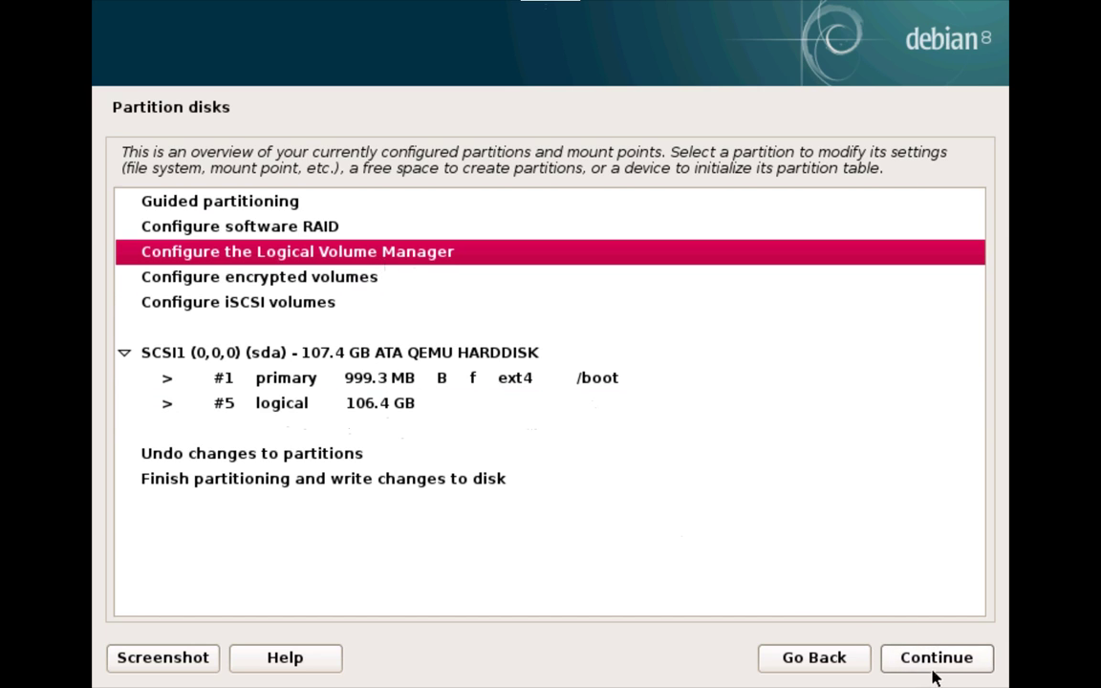
click(932, 669)
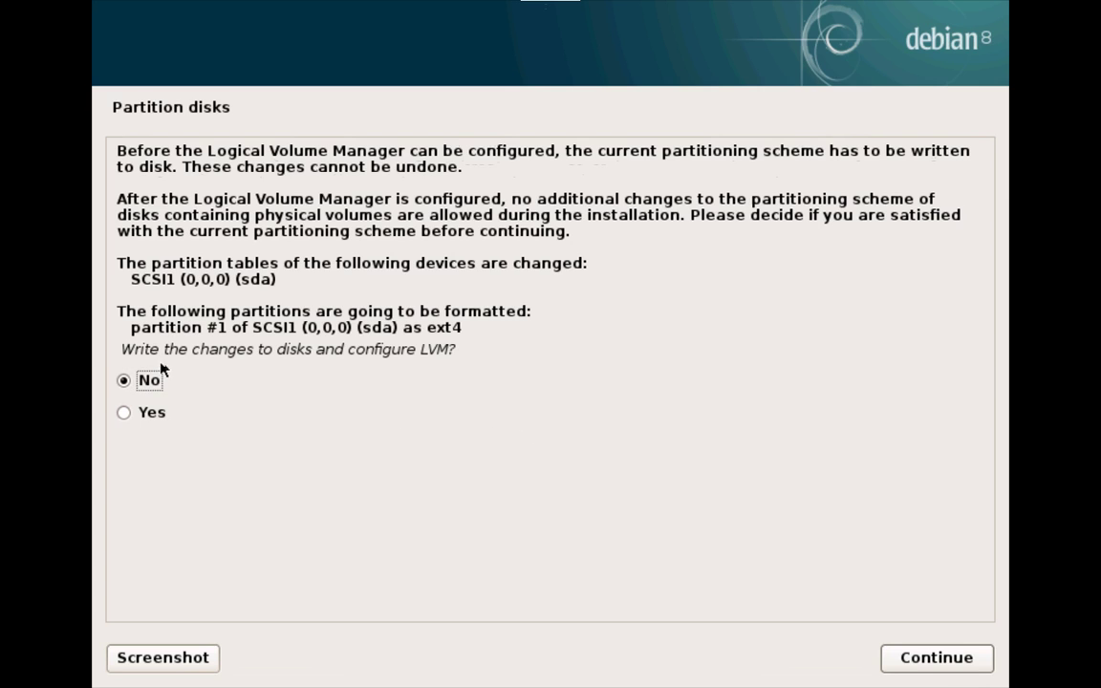
Step: Agree to write the partition changes to disk and review the LVM physical volume and group counts
click(150, 415)
click(927, 658)
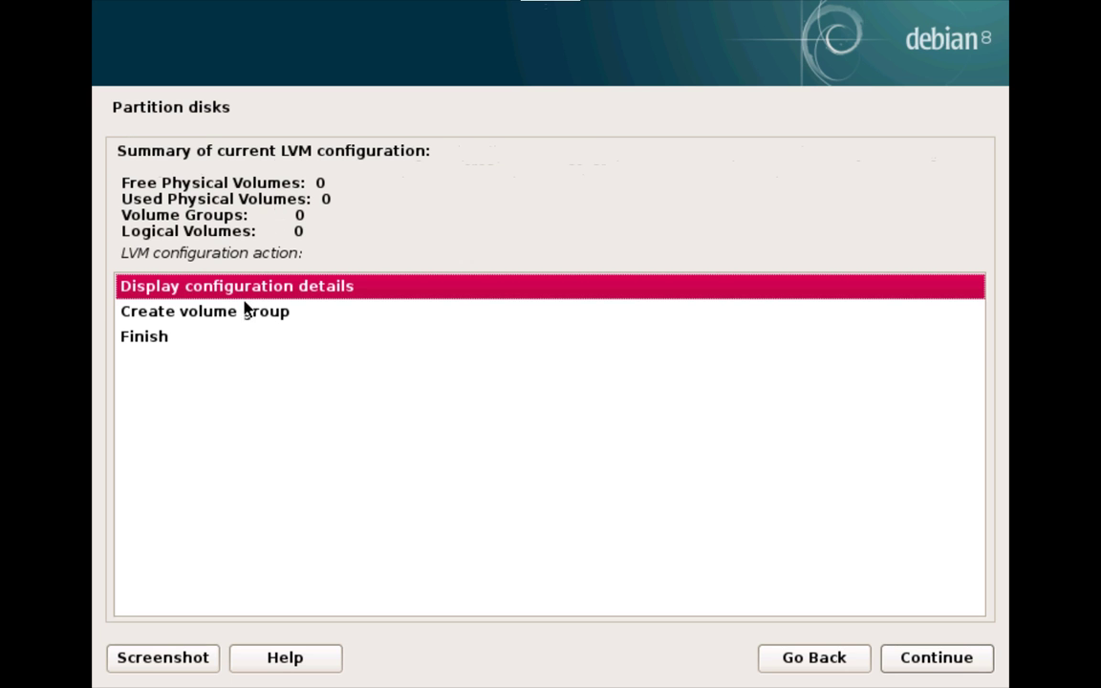
mouse_move(316, 182)
mouse_down()
mouse_move(352, 191)
mouse_move(322, 200)
mouse_up()
click(332, 200)
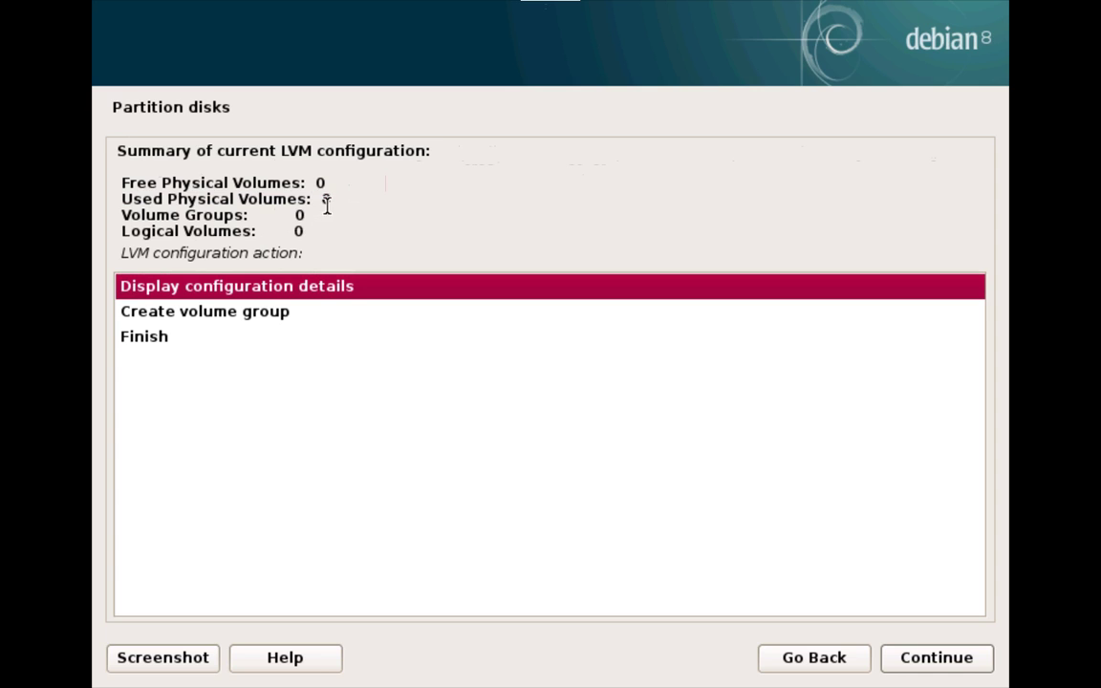
click(299, 216)
drag(294, 215, 303, 216)
Step: Create a new volume group named vg0
click(266, 313)
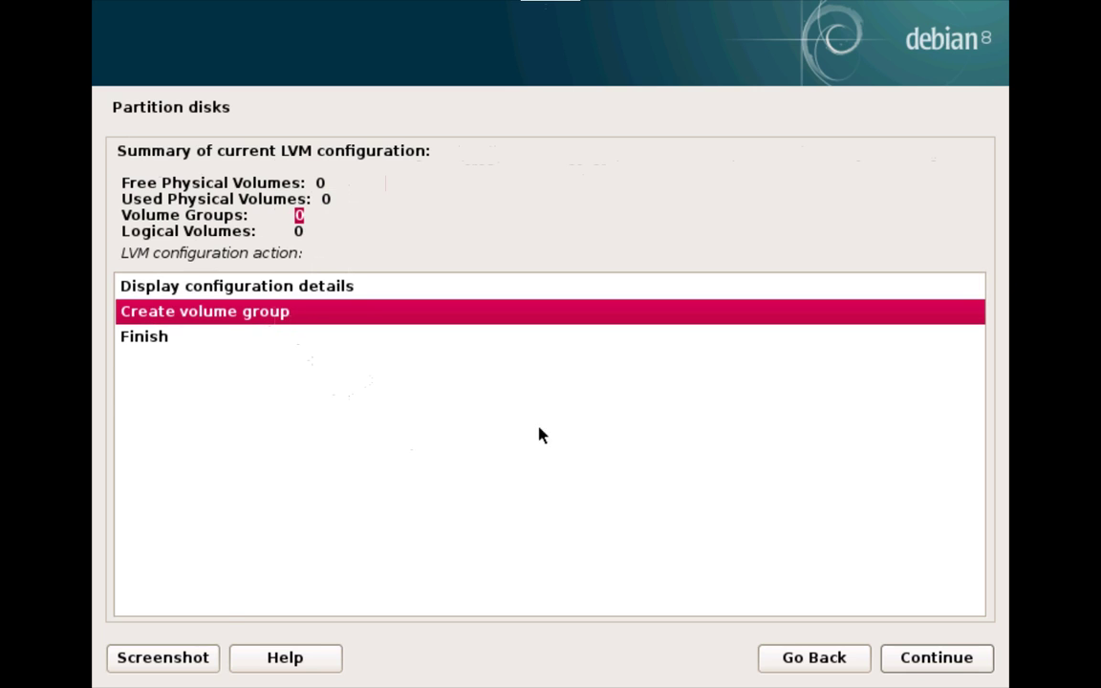
click(933, 657)
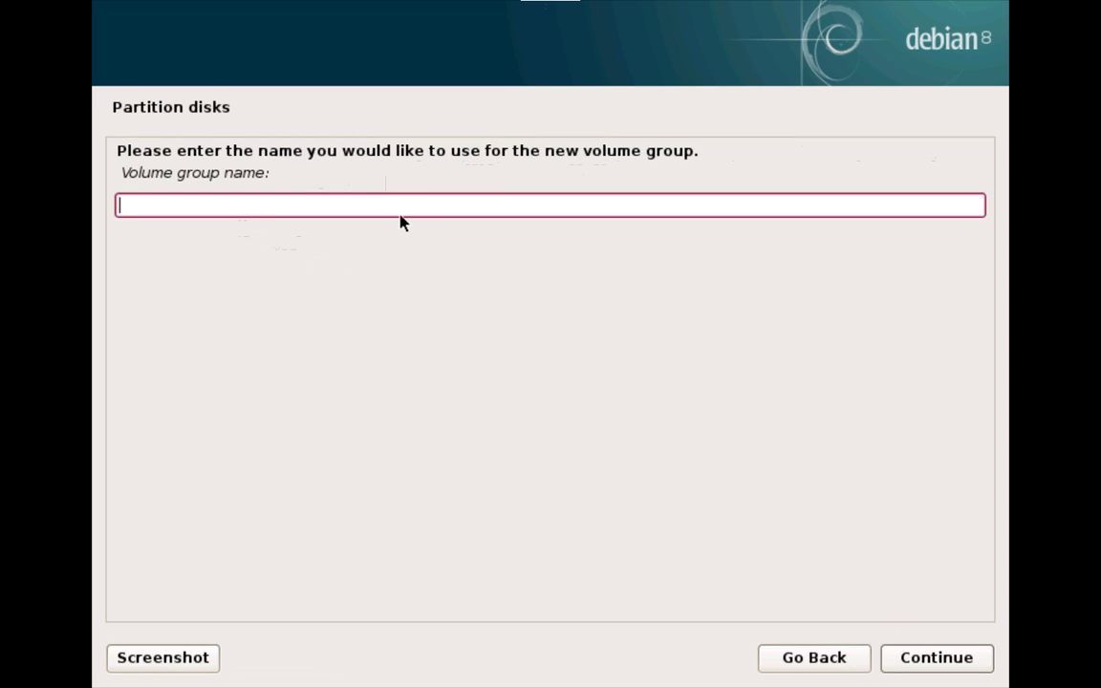
text(vg0)
click(968, 666)
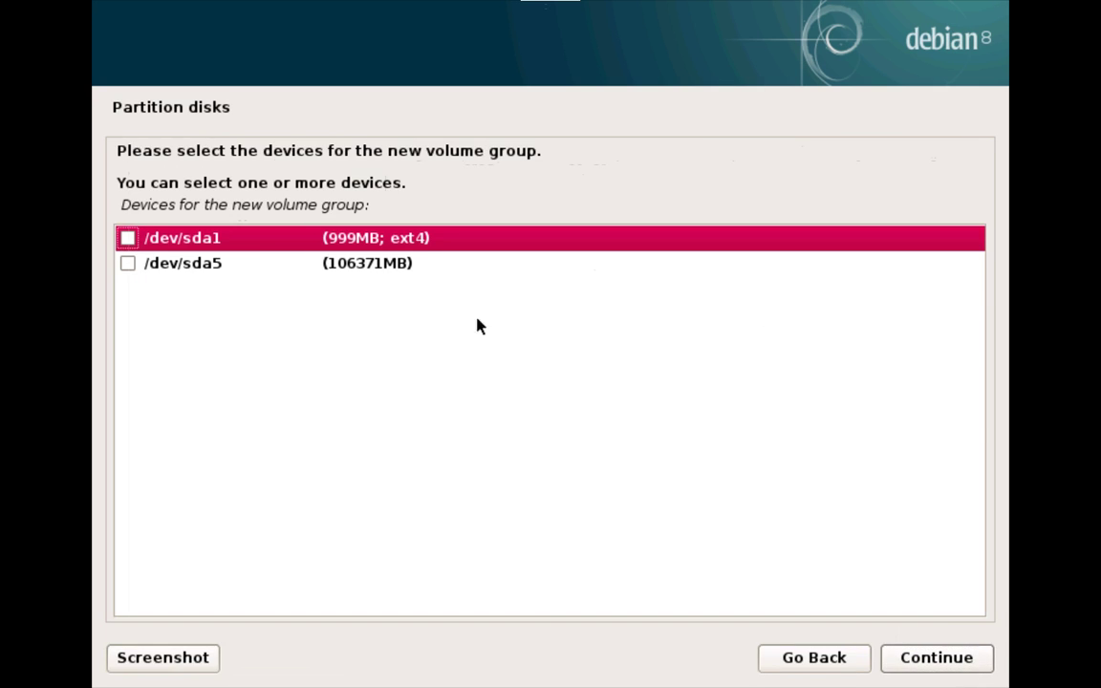
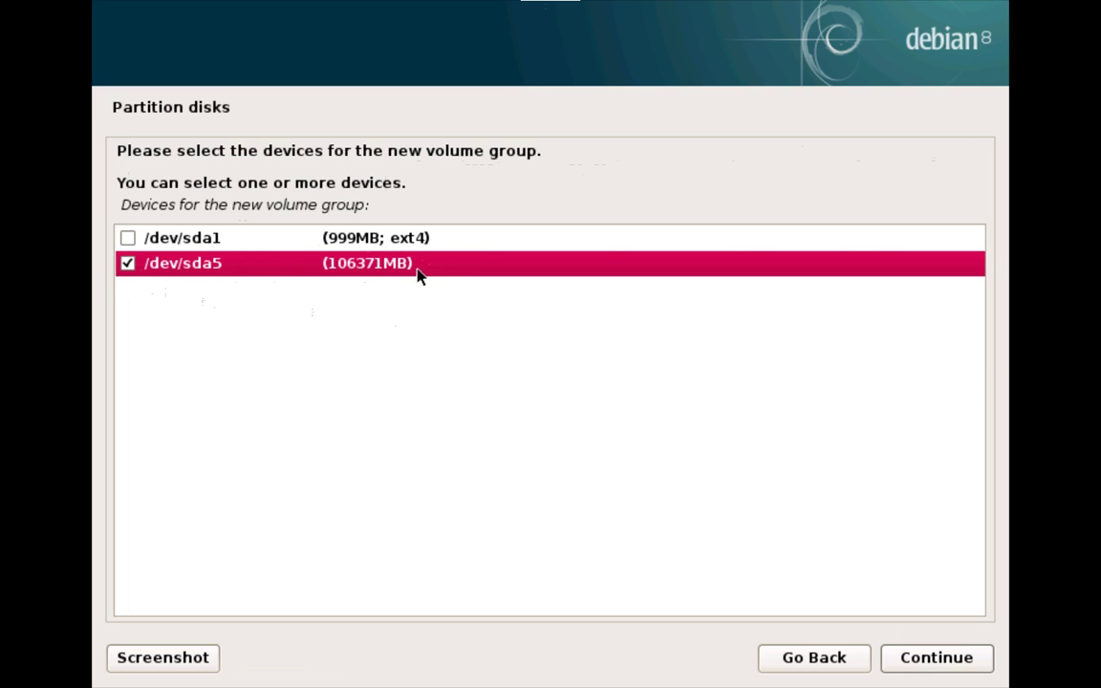
Step: Write the partition changes and create a volume group on /dev/sda5
click(936, 656)
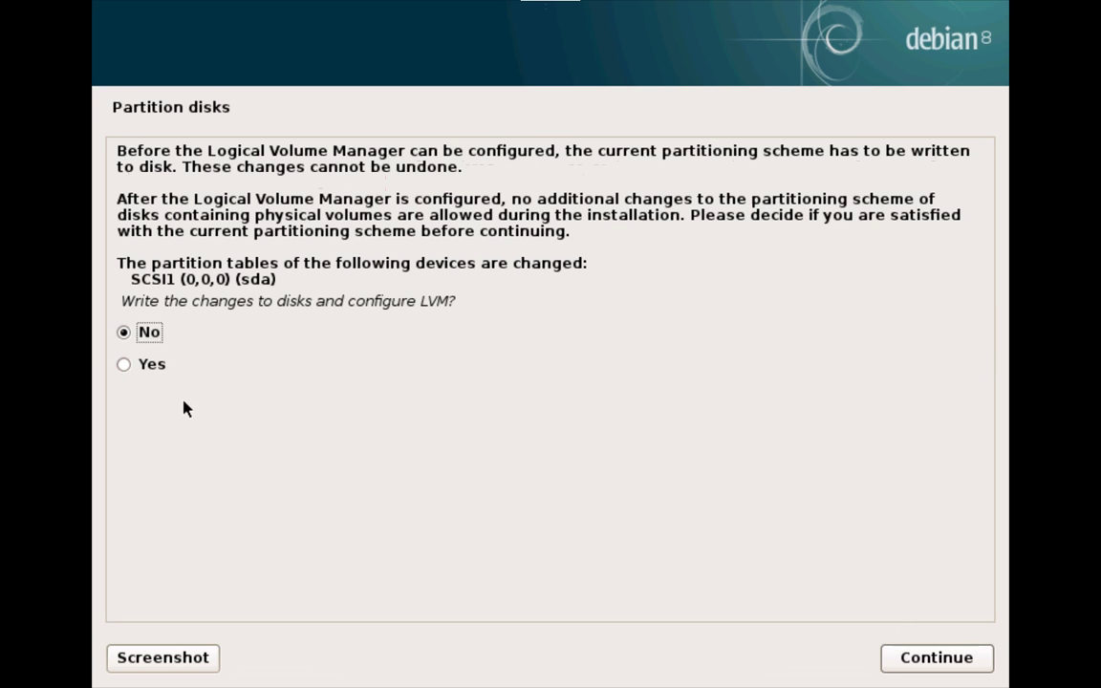
click(151, 365)
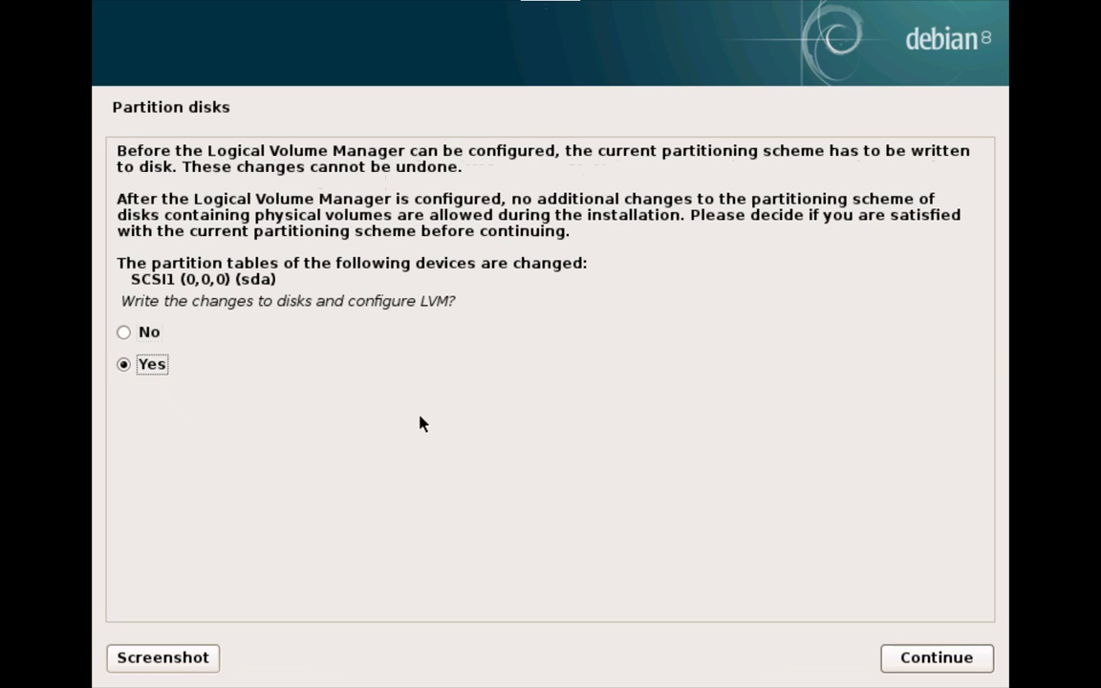
click(986, 669)
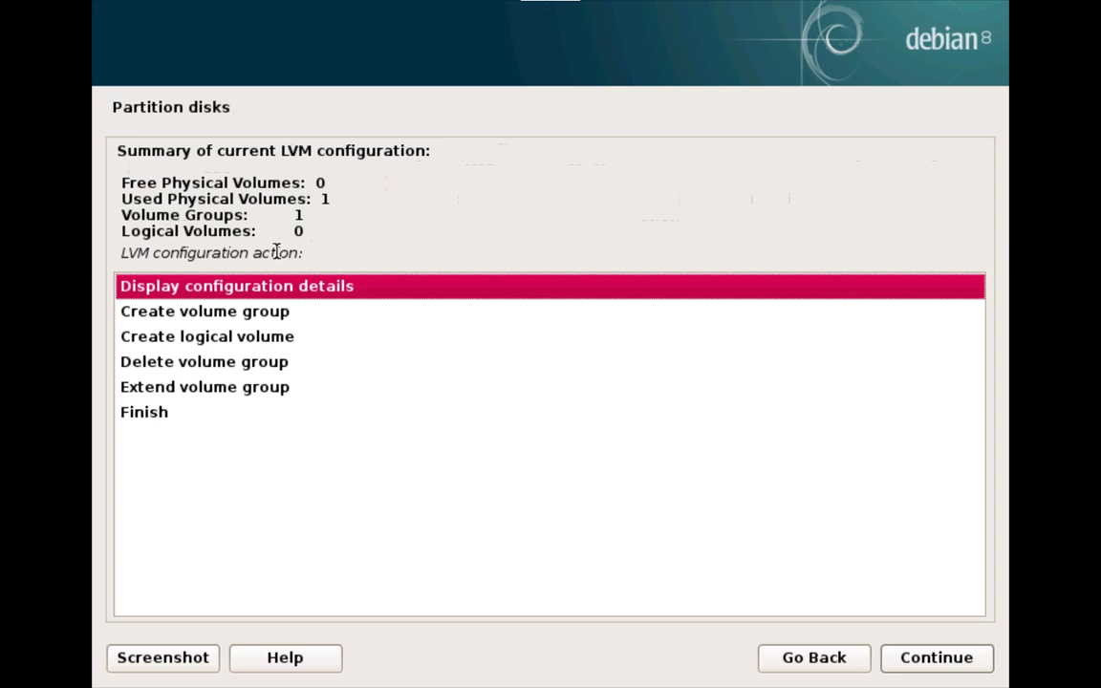
Step: Highlight the volume-group count of 1 in the LVM summary and leave full screen
drag(303, 216, 256, 232)
double_click(297, 215)
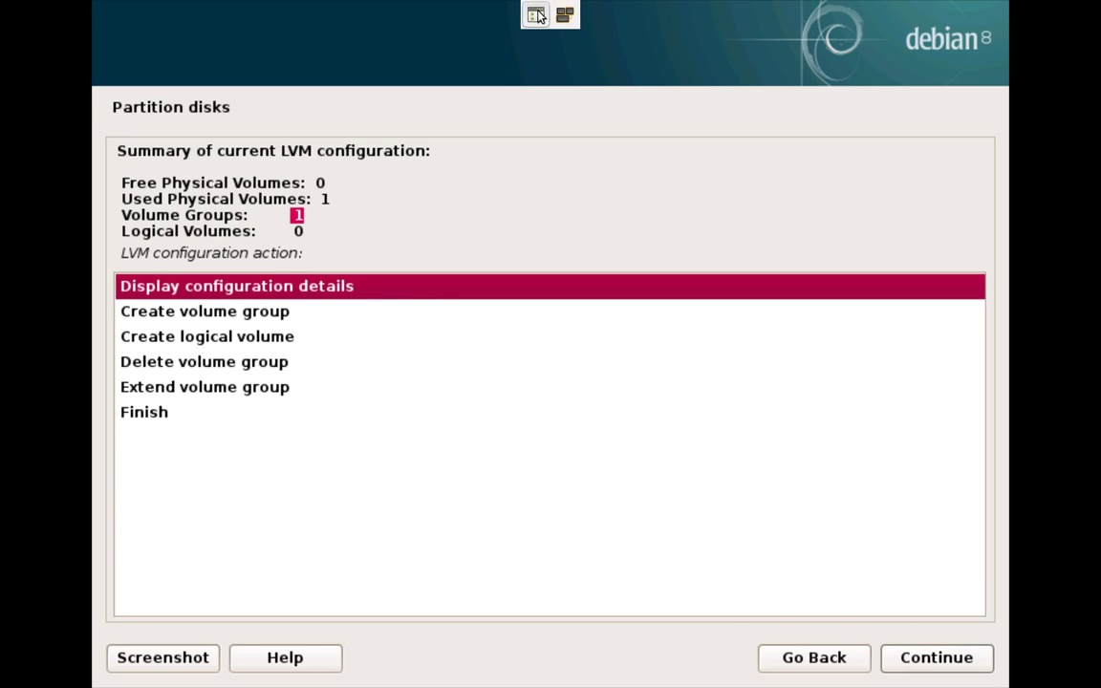
click(530, 11)
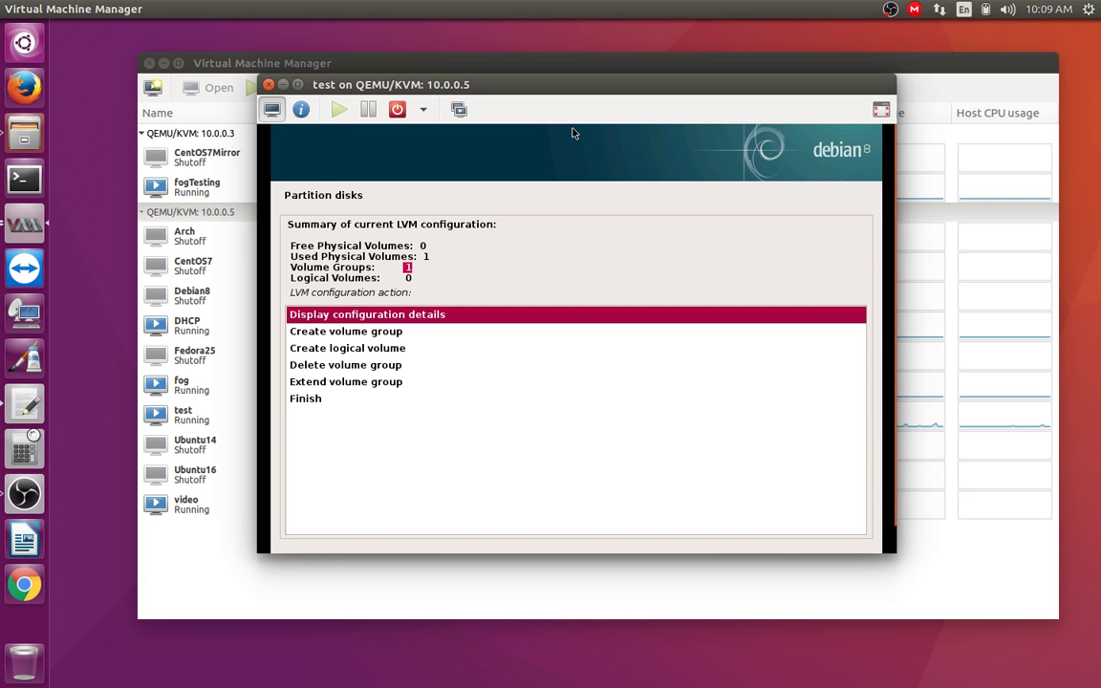
Step: Add base, swap, images and opt as separate lines under /dev/vg0/ in the gedit notes
click(26, 435)
click(24, 405)
click(582, 334)
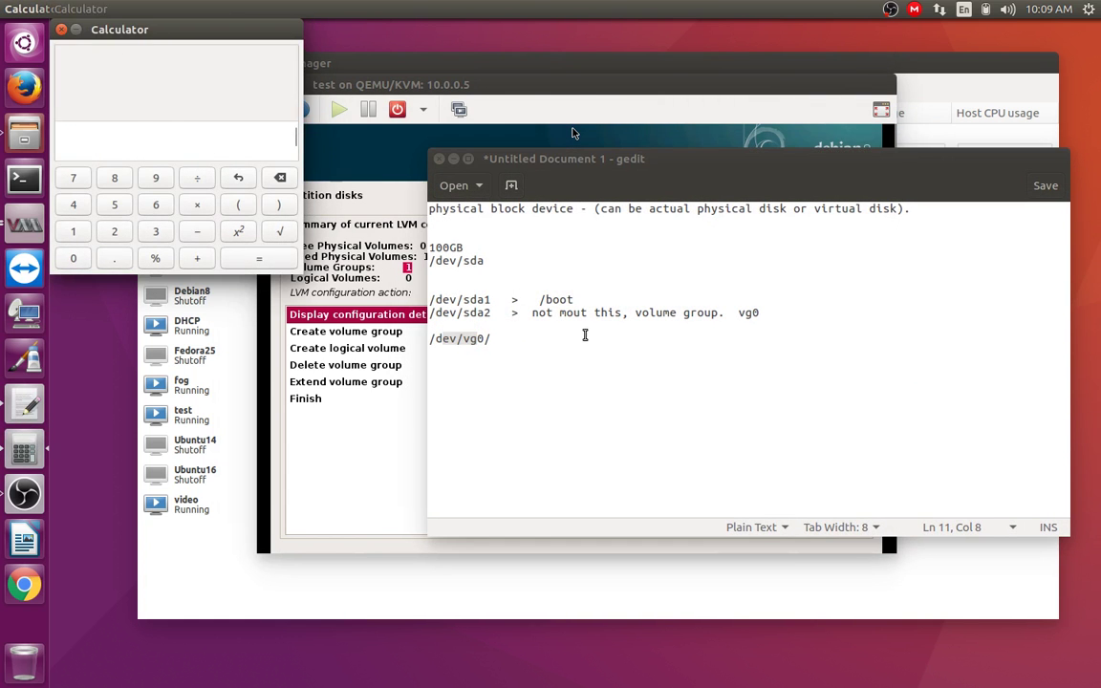
key(Return)
text(\)
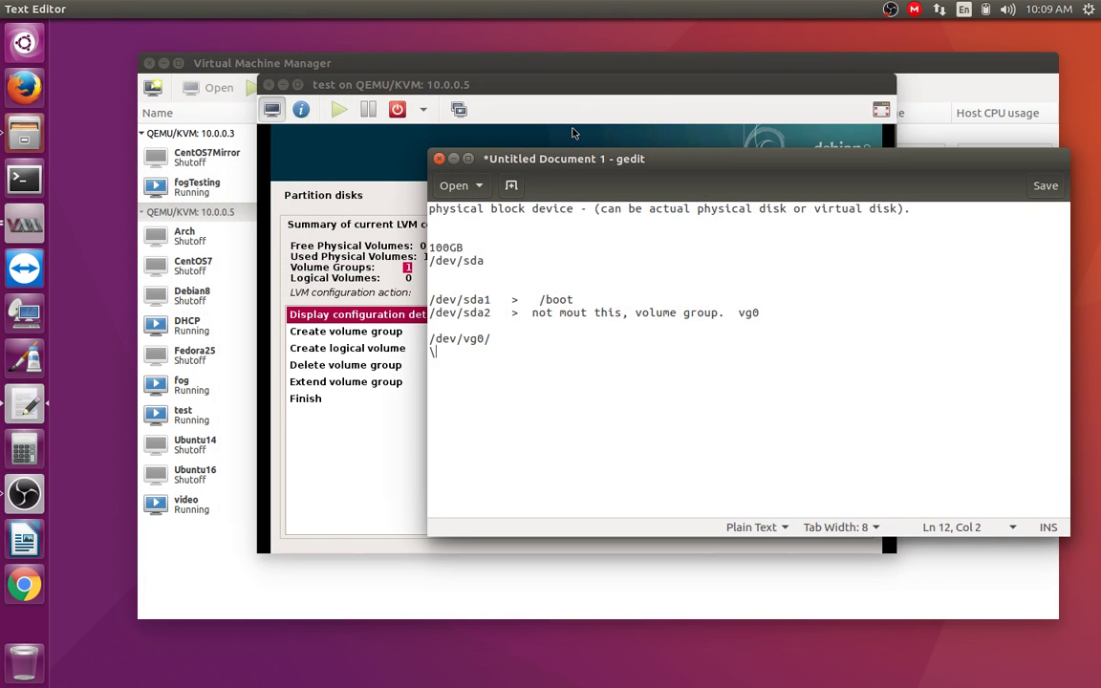
text(baseswapimages)
key(Return)
text(opt)
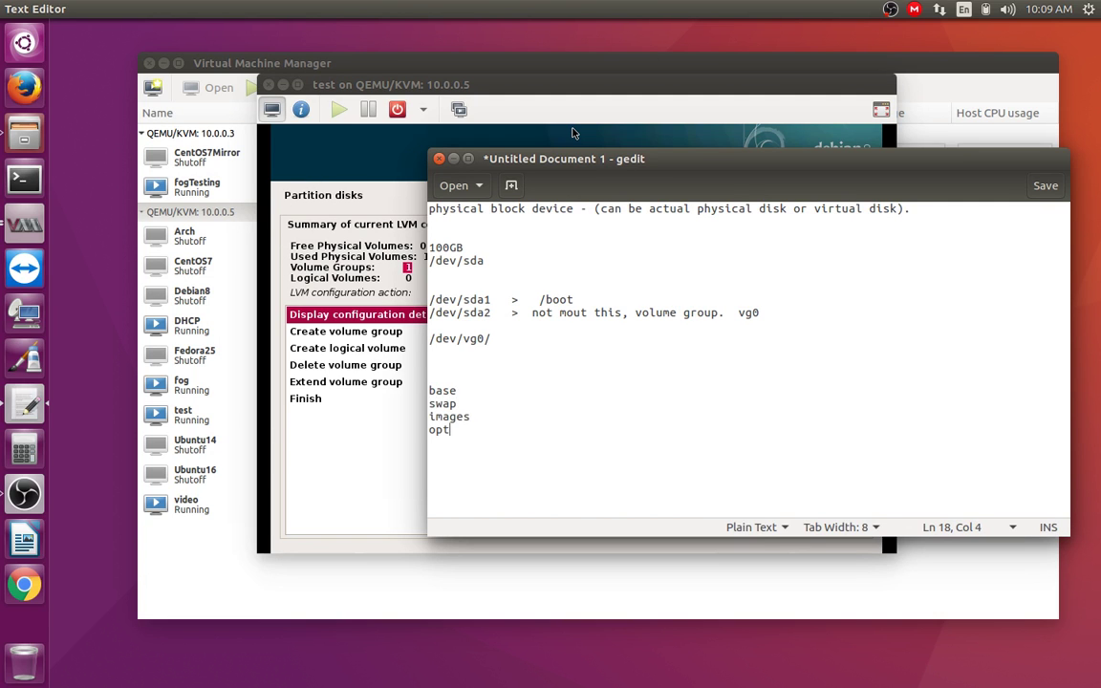
Step: Review the planned volume names in the notes, then minimize gedit
click(464, 373)
mouse_move(436, 390)
mouse_down()
mouse_move(455, 391)
mouse_move(432, 389)
mouse_move(465, 421)
mouse_move(452, 432)
mouse_move(423, 390)
mouse_up()
click(462, 435)
drag(462, 435, 495, 380)
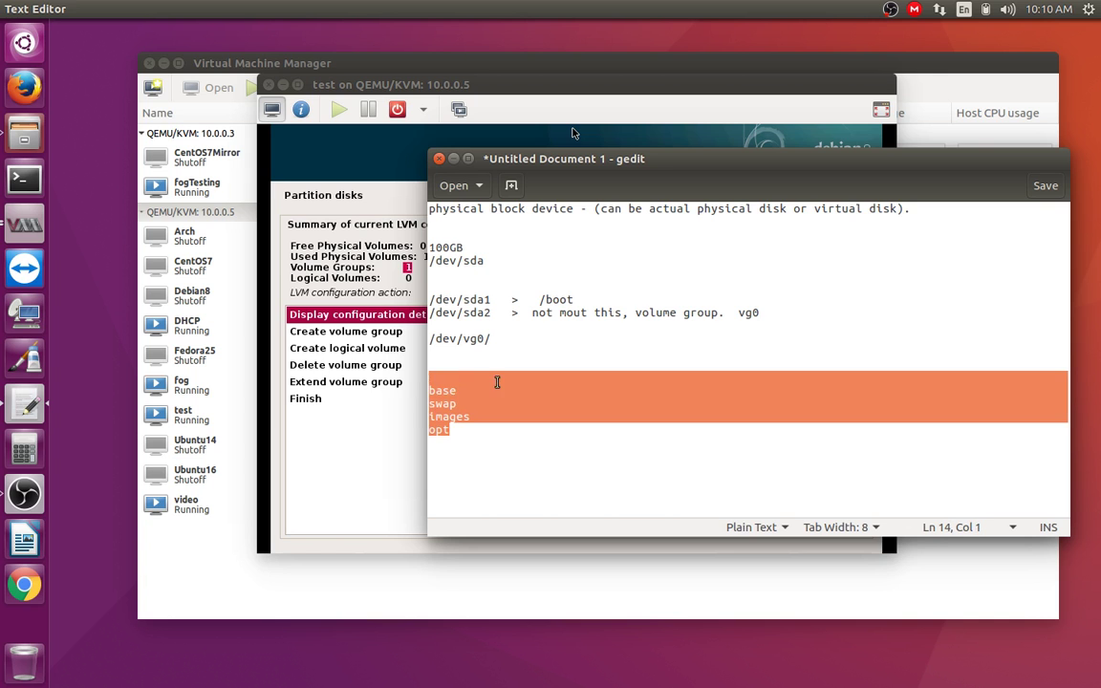
click(496, 380)
click(453, 159)
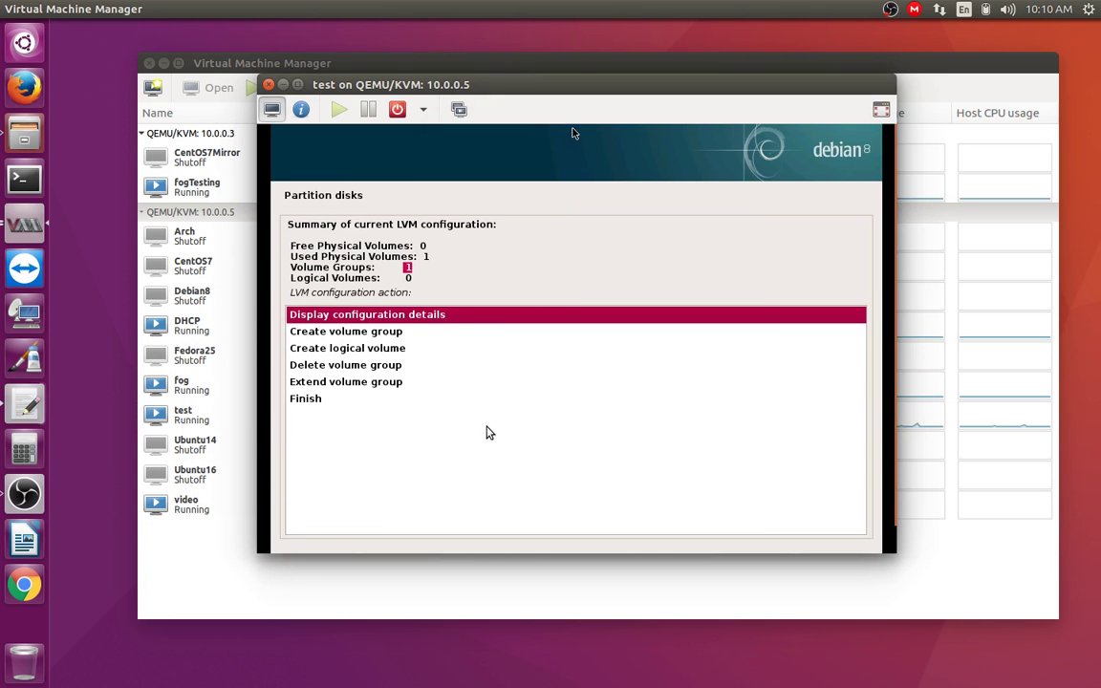
Step: Start a new logical volume in vg0 named base
click(880, 109)
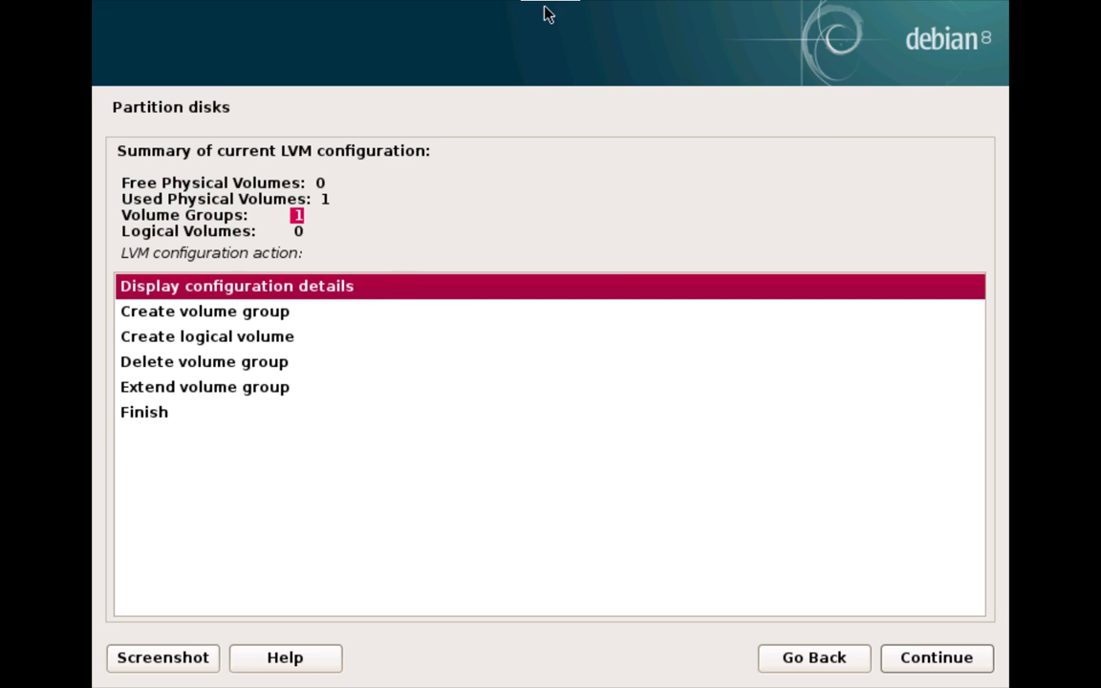
click(304, 335)
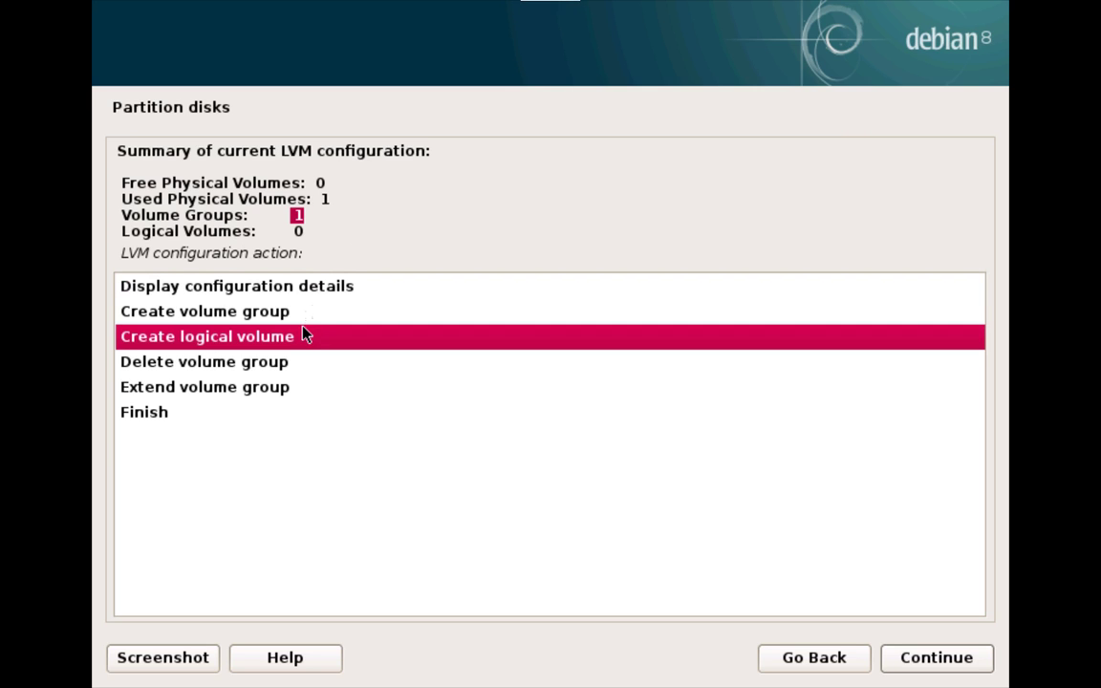
click(963, 668)
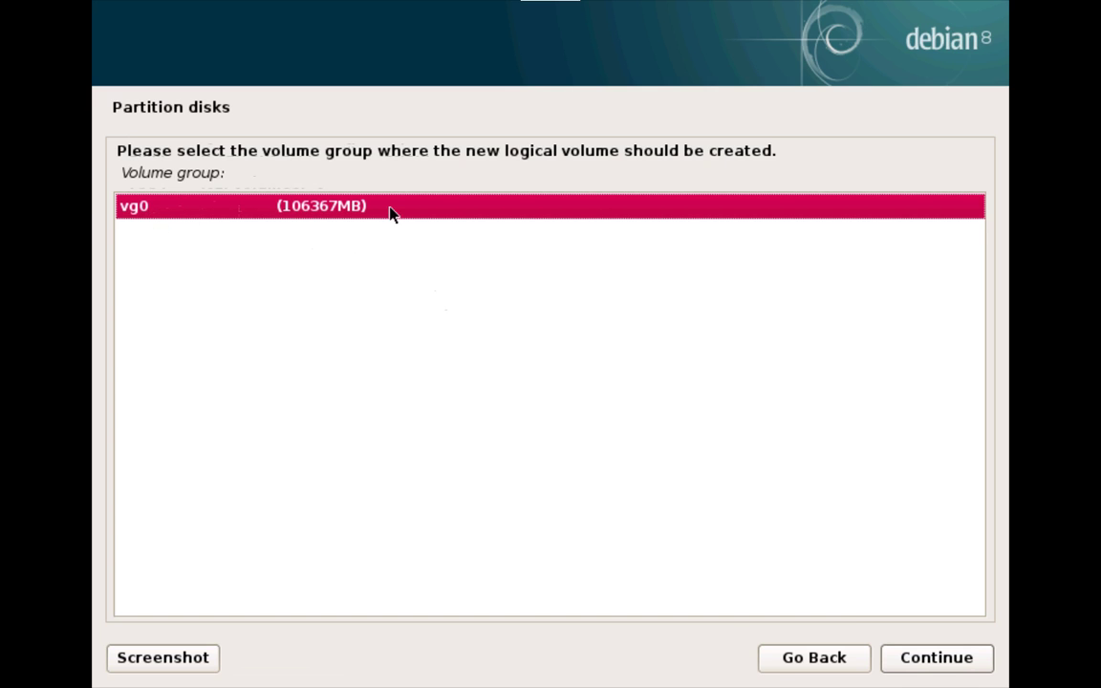
click(927, 664)
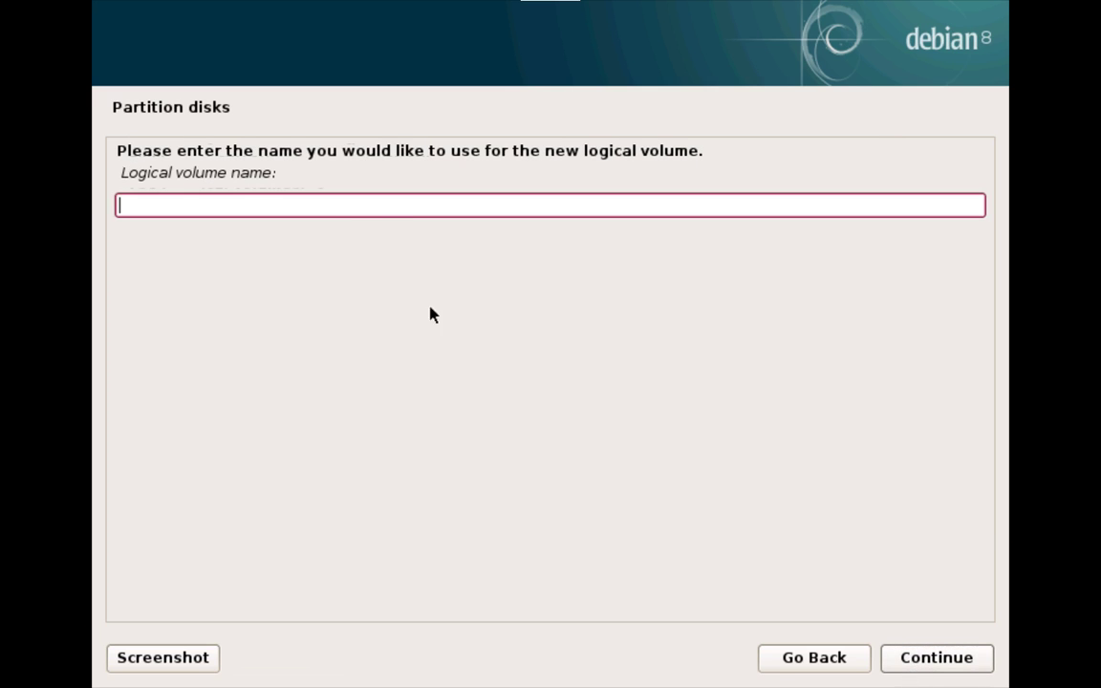
text(base)
click(887, 666)
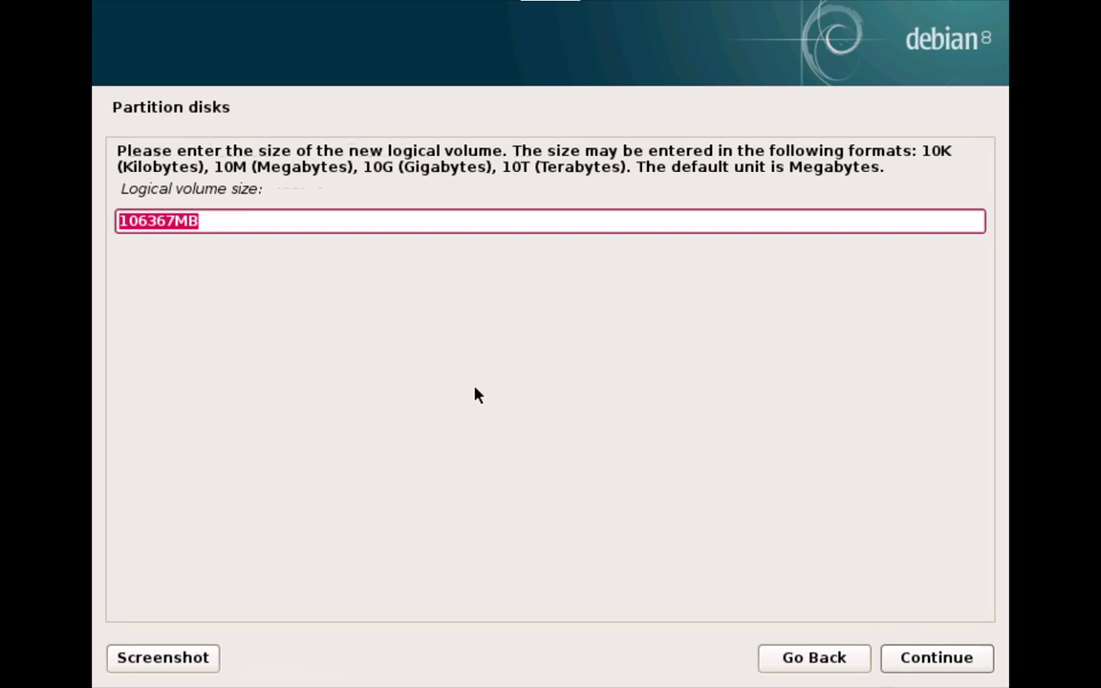
Step: Replace the default size with 20 GB and create the base volume
key(shift+Left)
key(shift+Left)
key(Right)
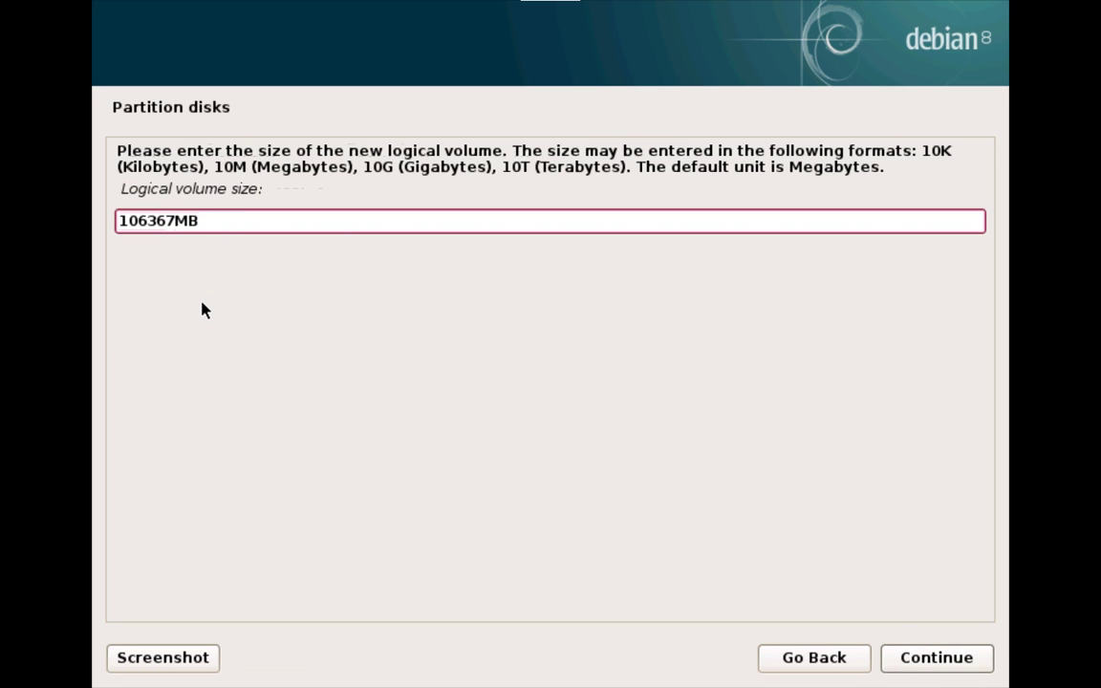
key(Delete)
key(BackSpace)
key(BackSpace)
key(BackSpace)
key(BackSpace)
key(BackSpace)
key(BackSpace)
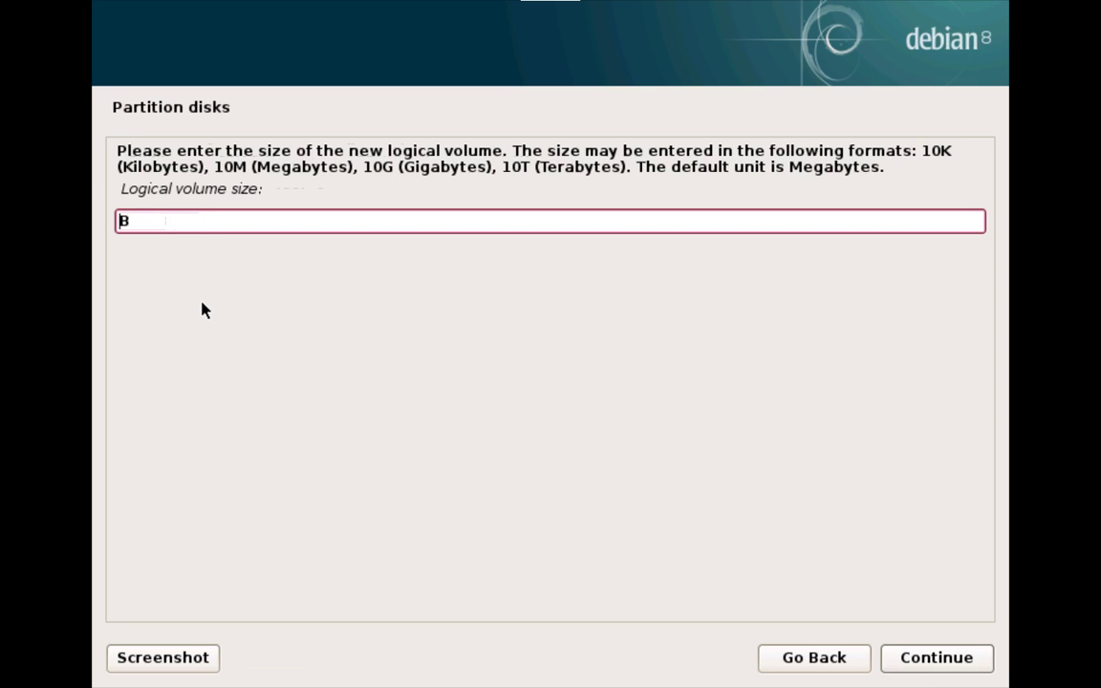
text(20 G)
key(Left)
click(941, 667)
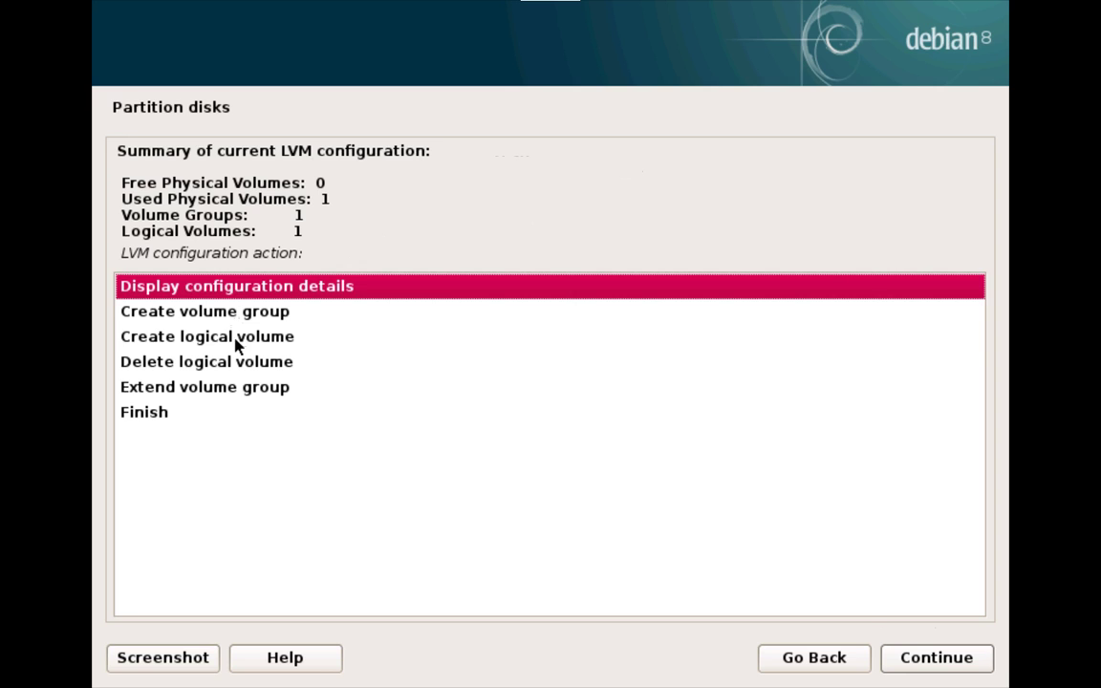
Step: In vg0, create a logical volume named swap and change its size to 4 GB
click(236, 342)
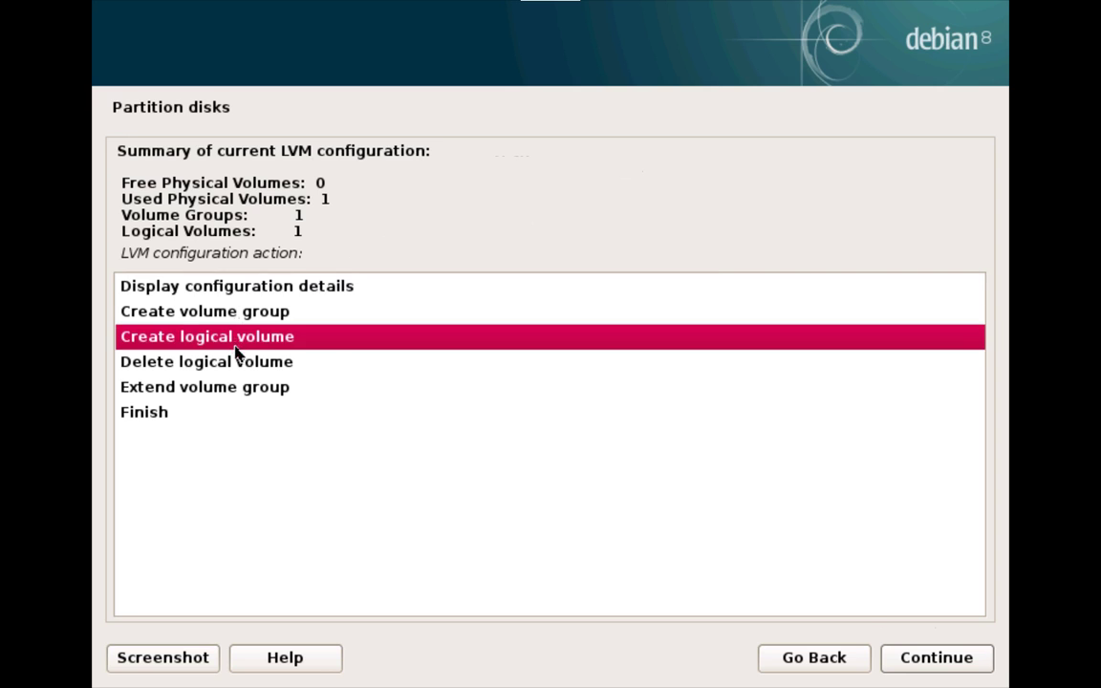
click(972, 661)
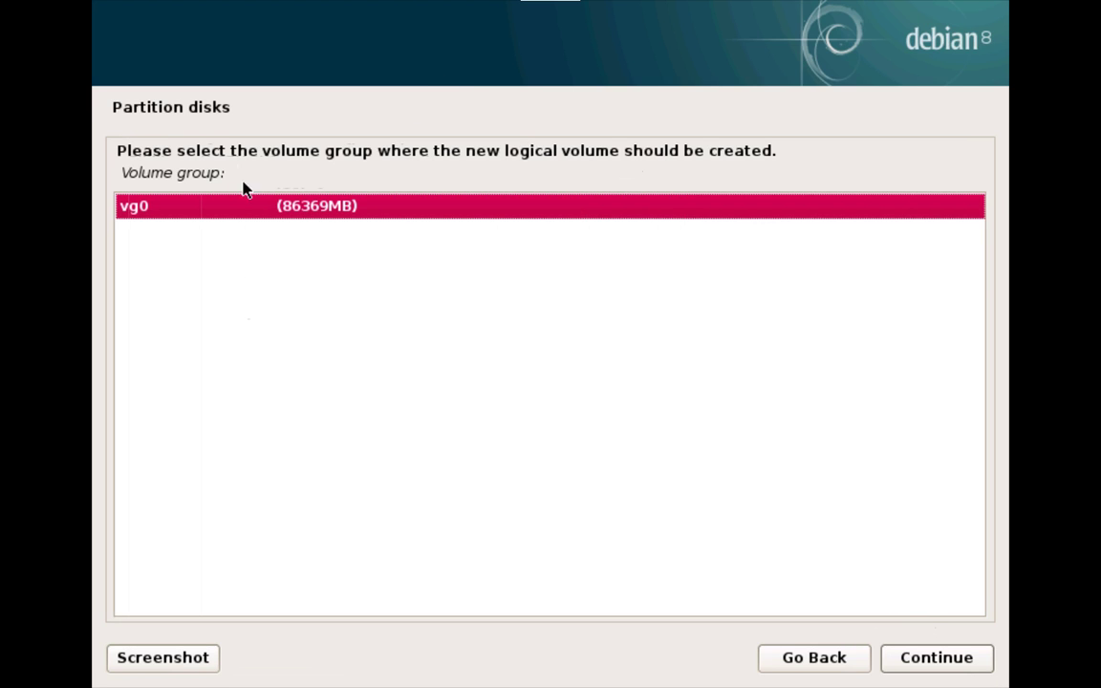
click(939, 658)
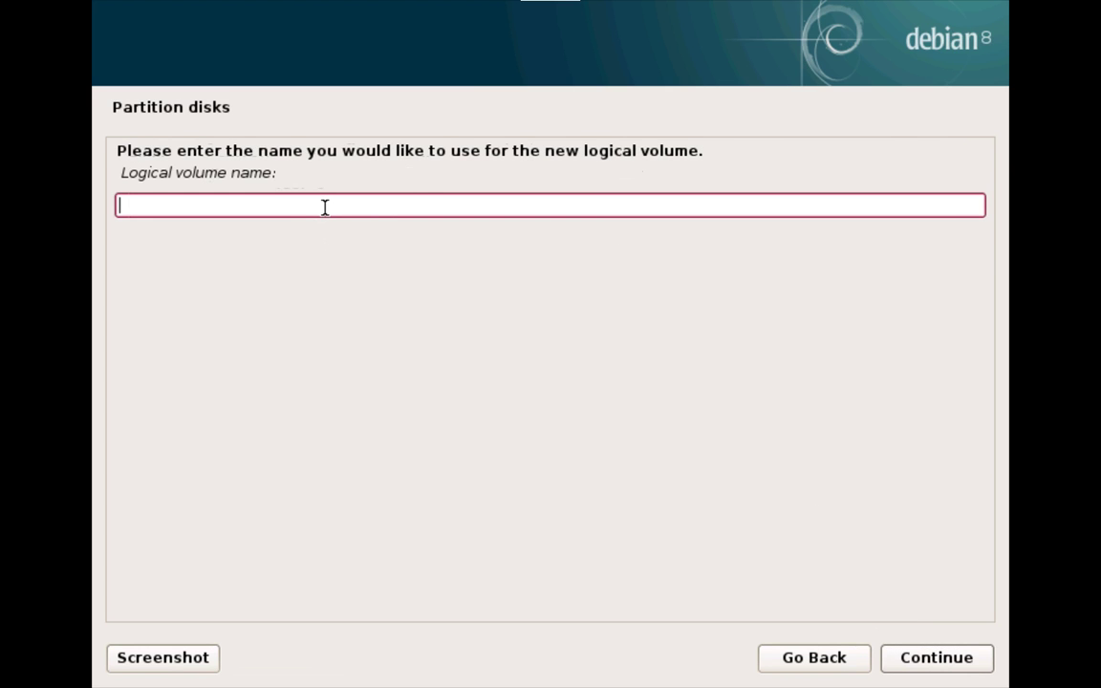
text(swap)
click(907, 658)
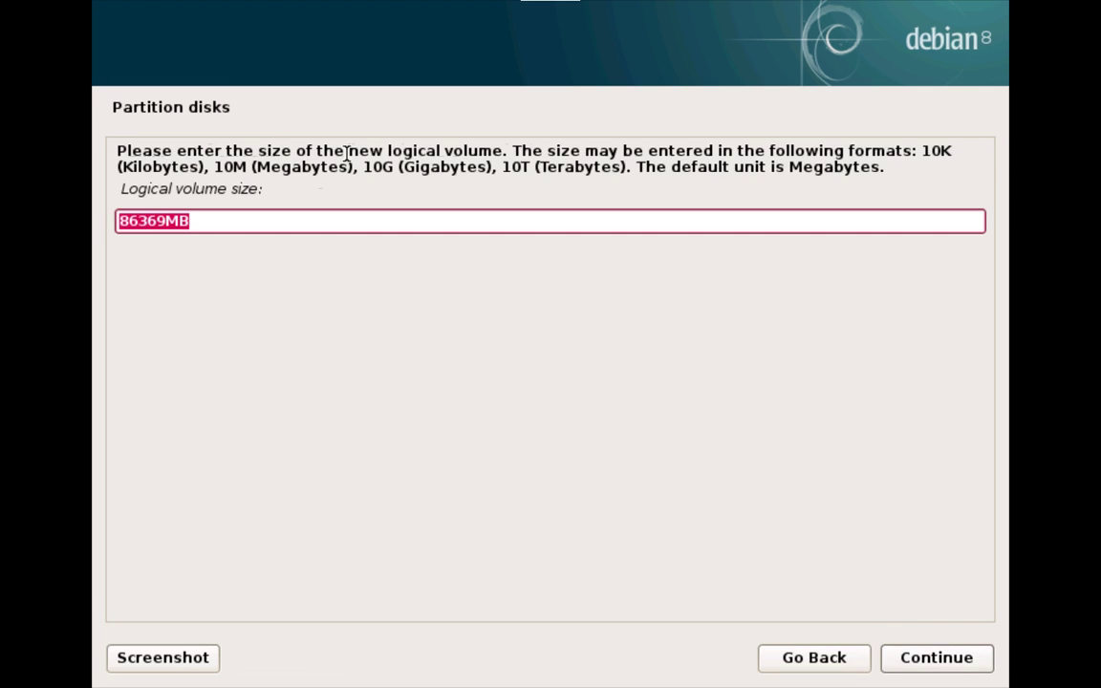
click(150, 220)
key(Delete)
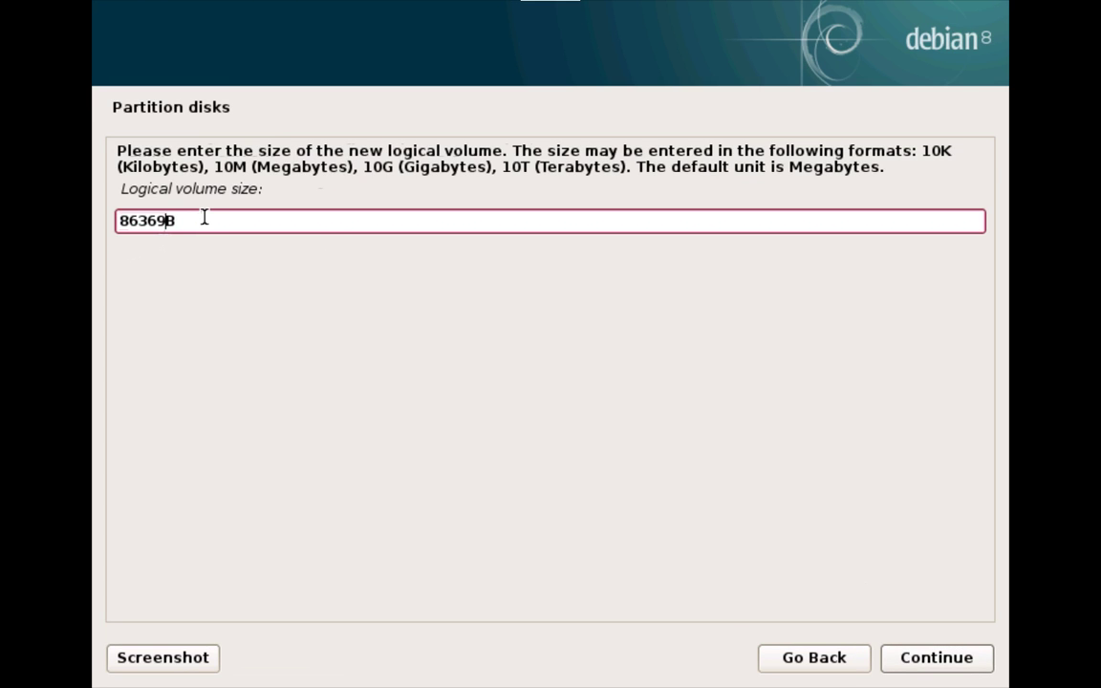
key(BackSpace)
key(BackSpace)
key(BackSpace)
key(BackSpace)
key(BackSpace)
text(4 GB)
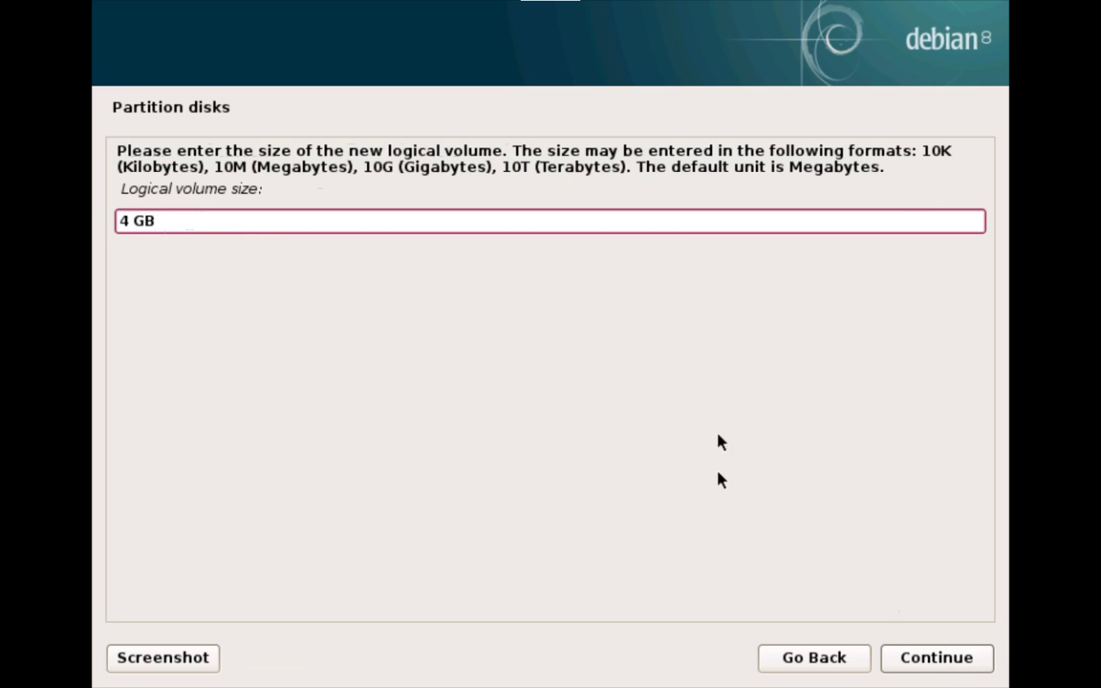
click(917, 659)
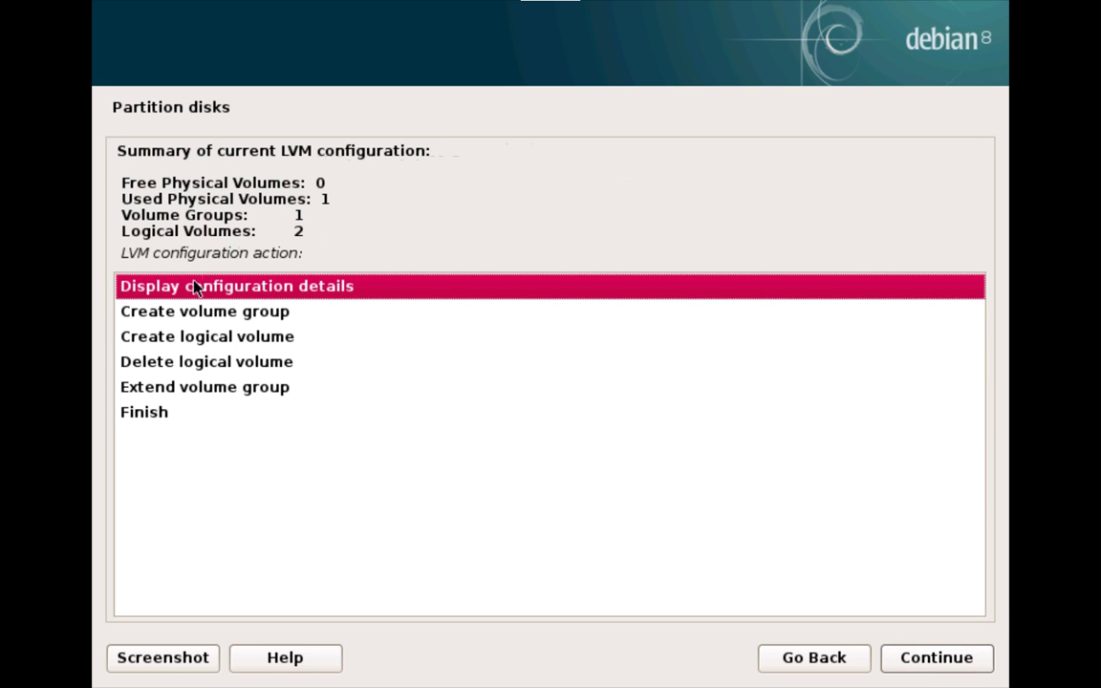
Step: Start a logical volume in vg0 named images
click(180, 339)
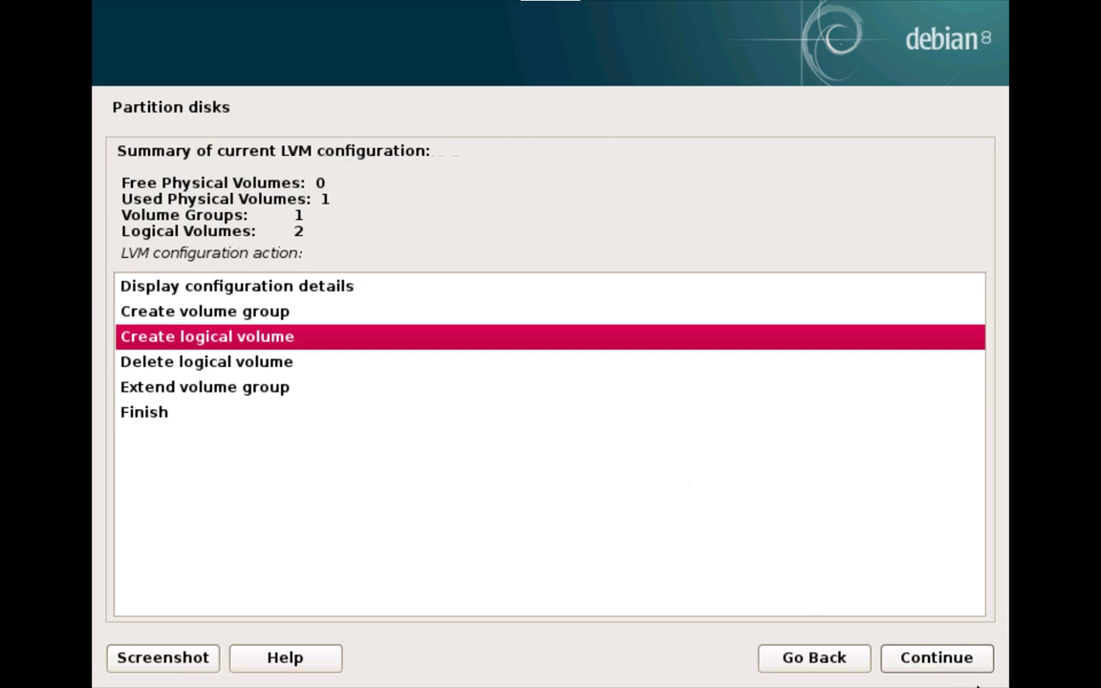
click(960, 658)
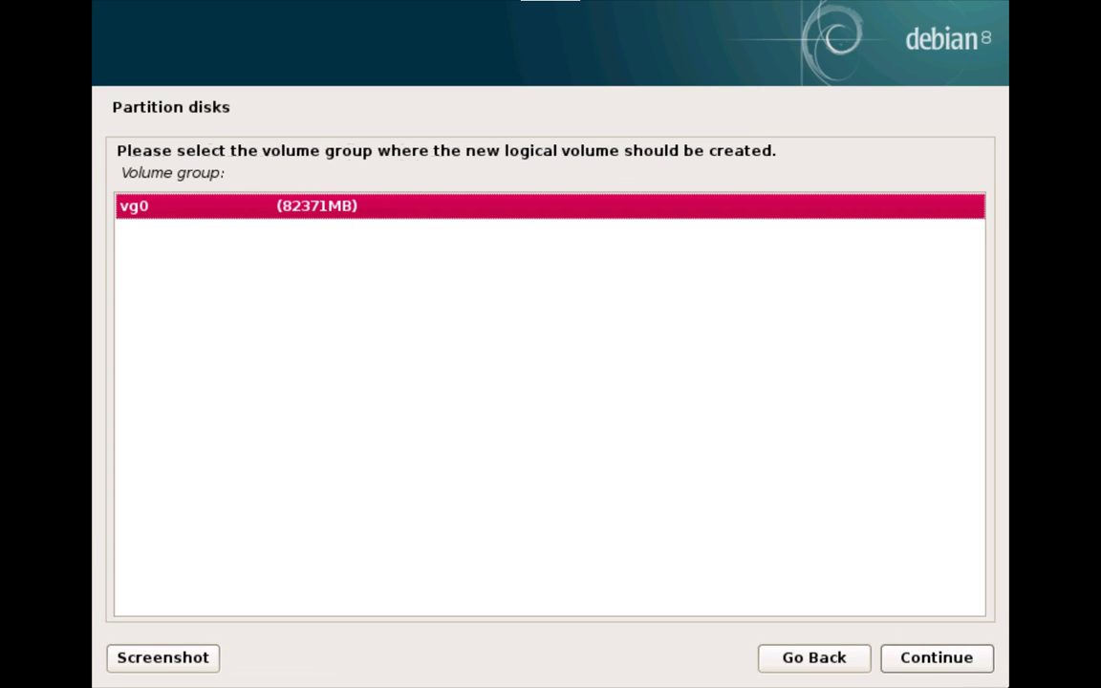
click(917, 665)
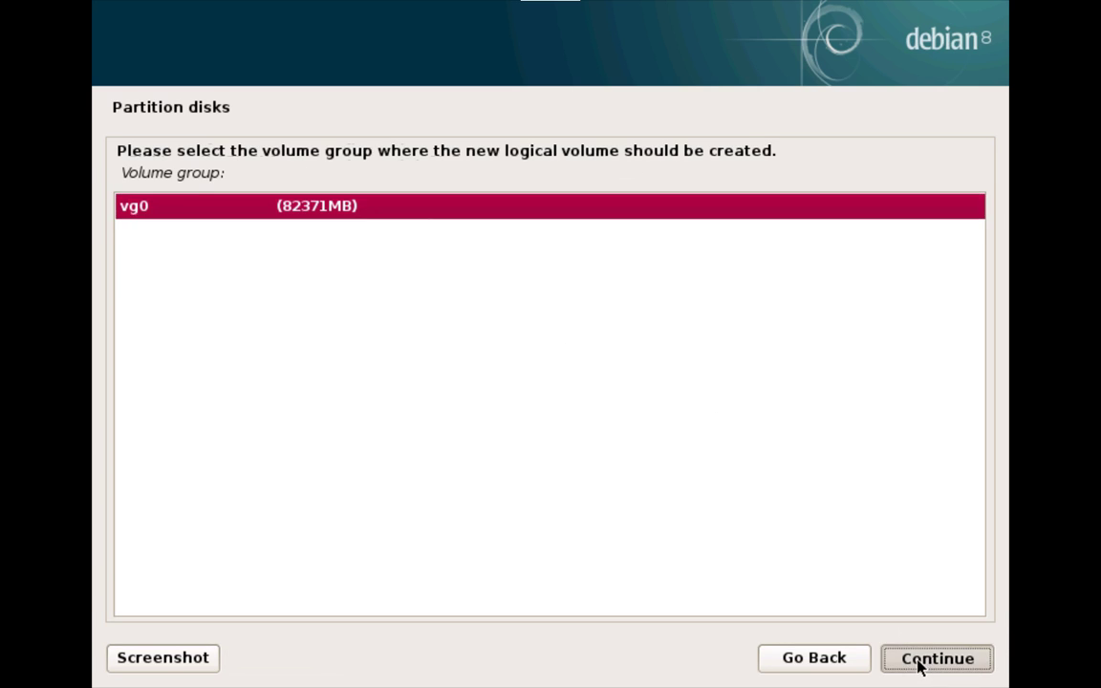
text(images)
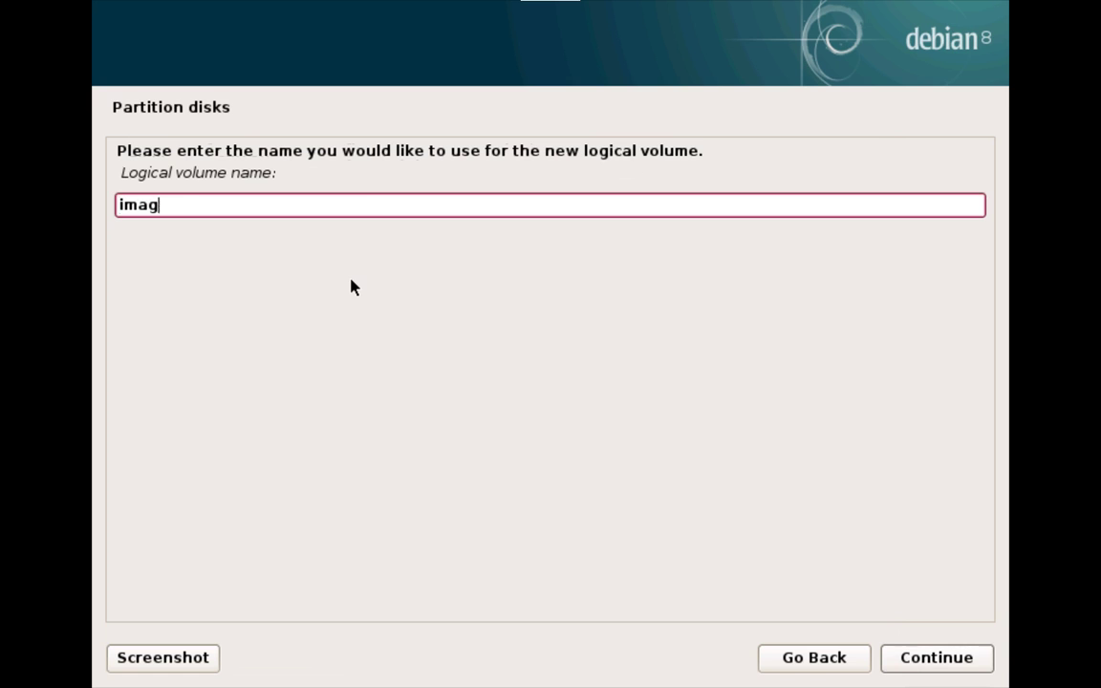
click(899, 656)
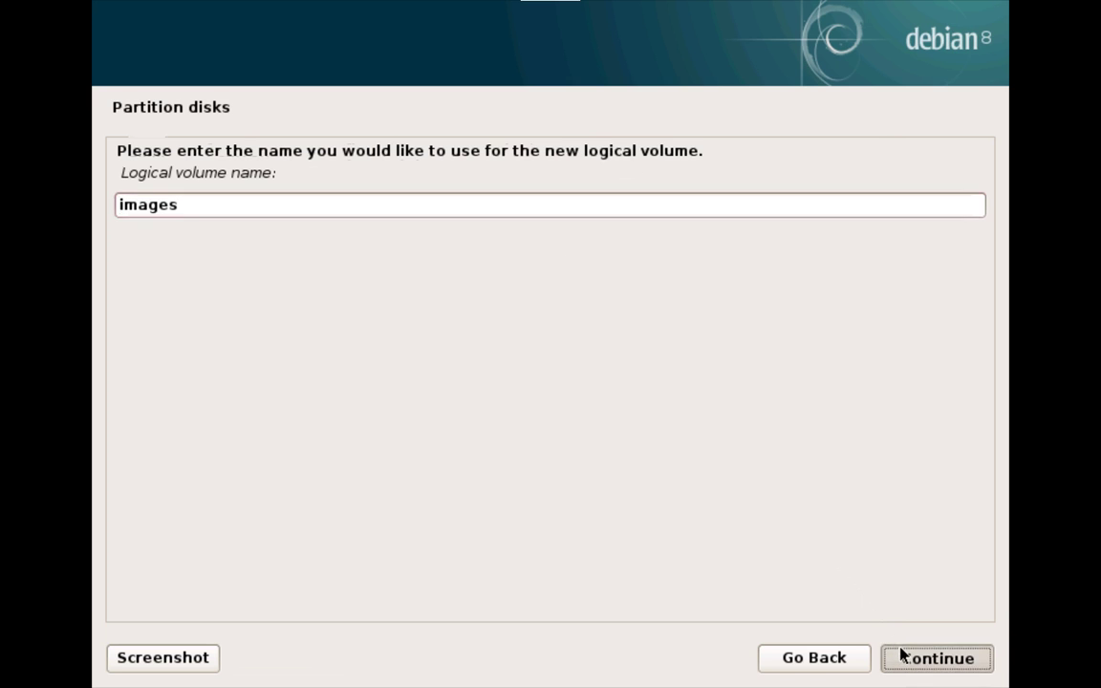
click(830, 657)
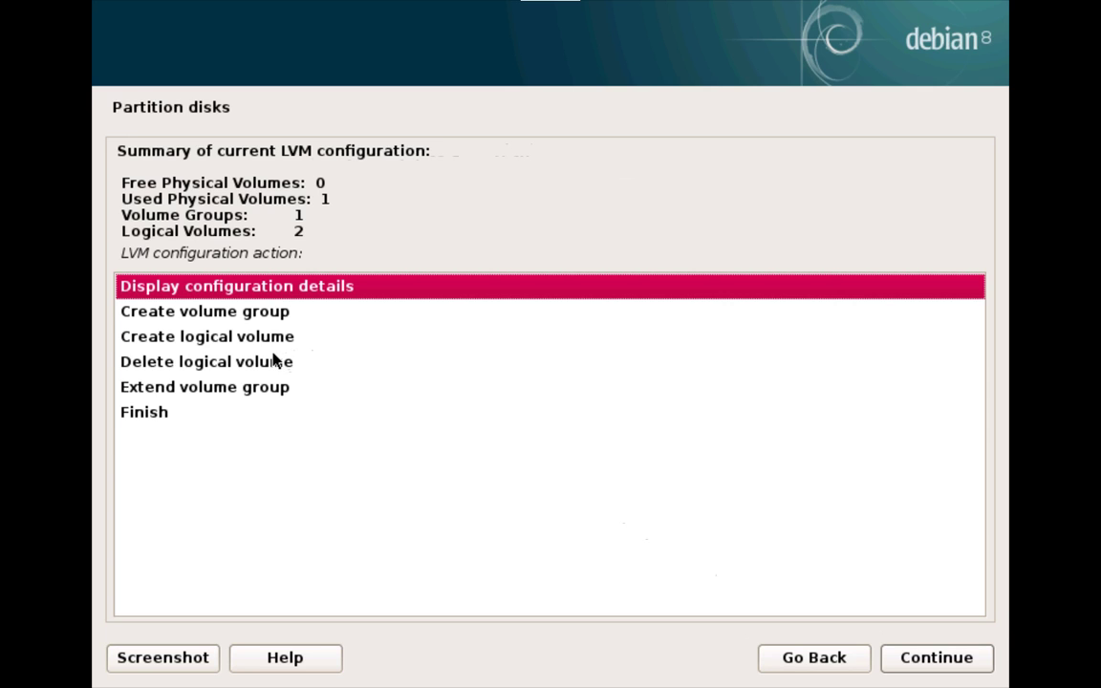
Step: Start another vg0 logical volume named opt
click(265, 342)
click(271, 367)
click(267, 336)
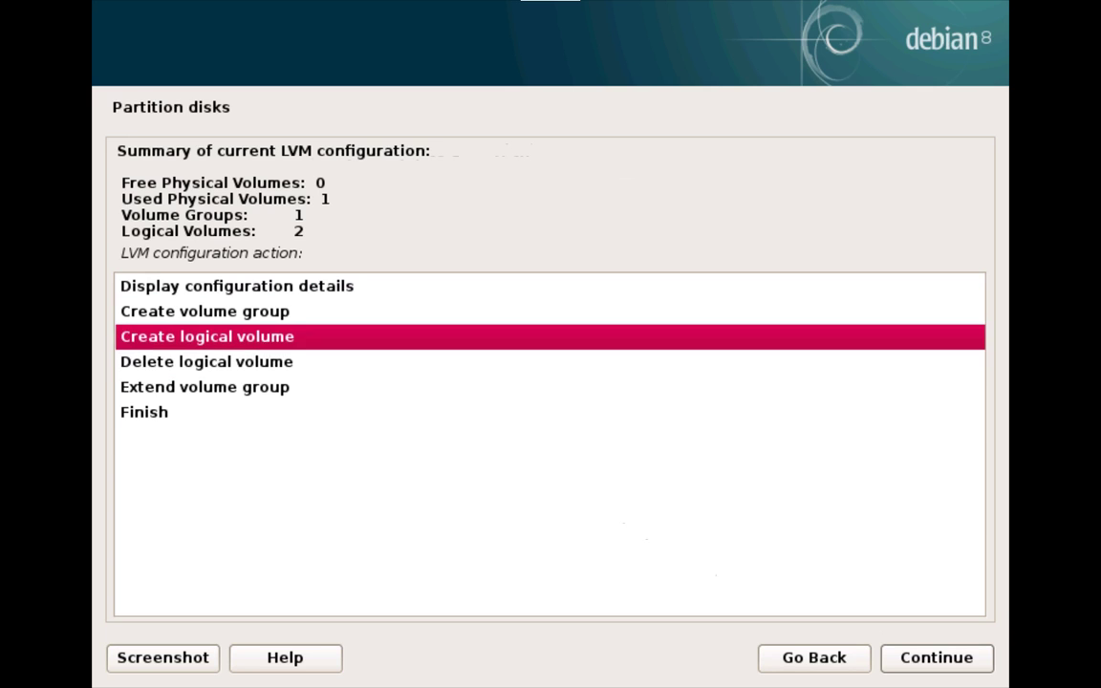
click(931, 668)
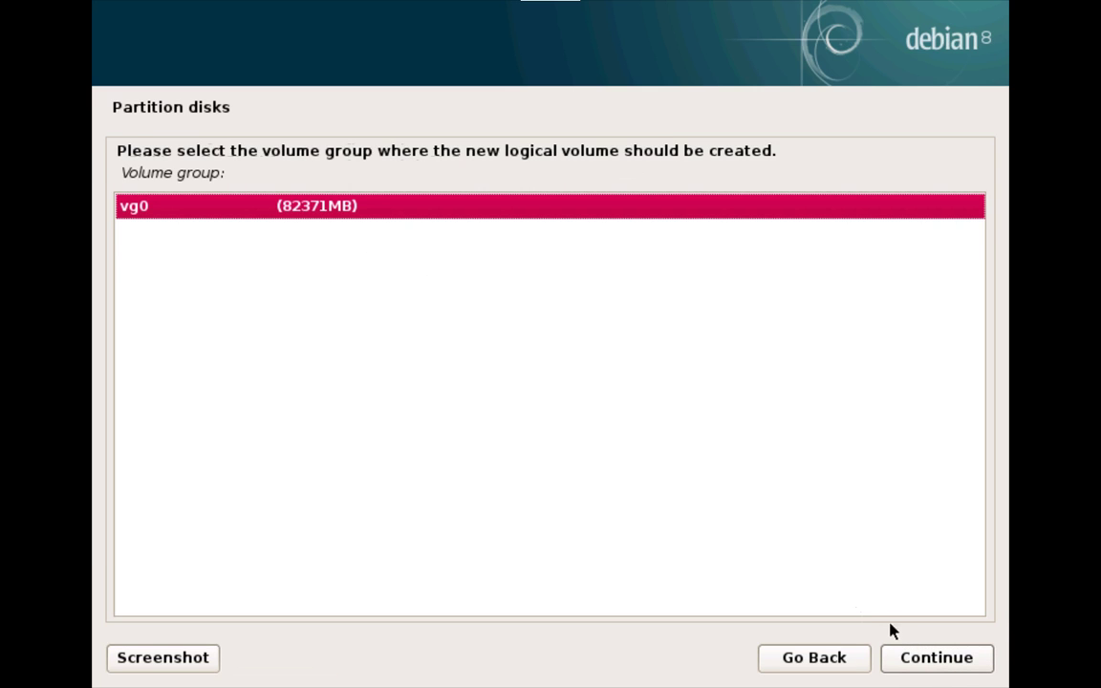
click(904, 656)
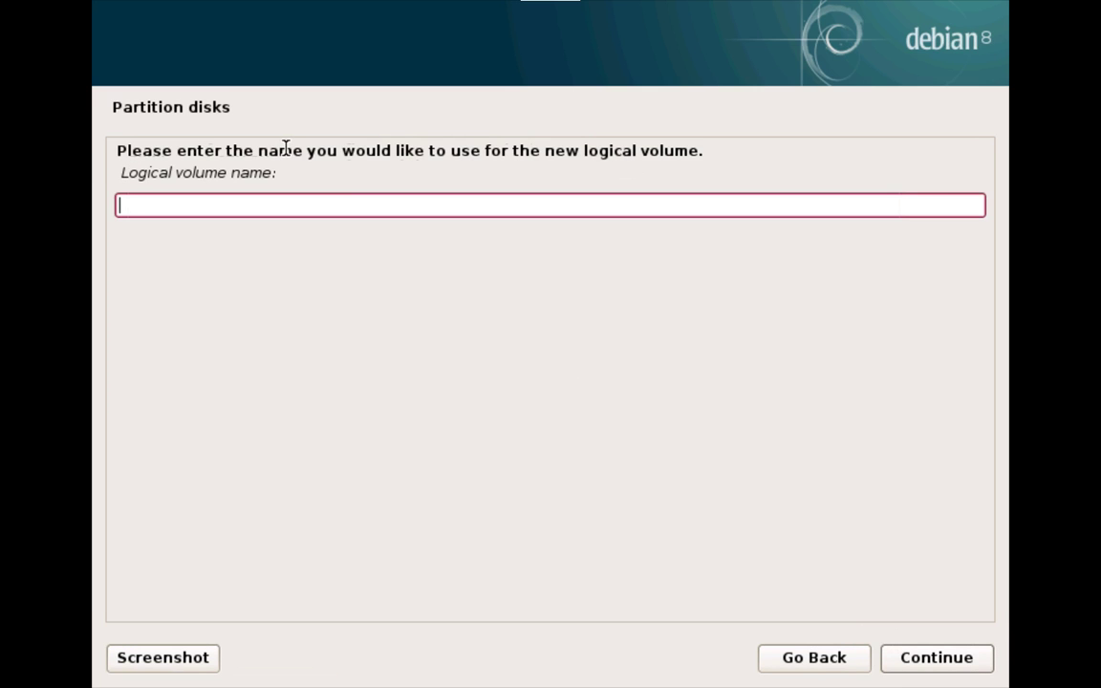
text(opt)
click(932, 664)
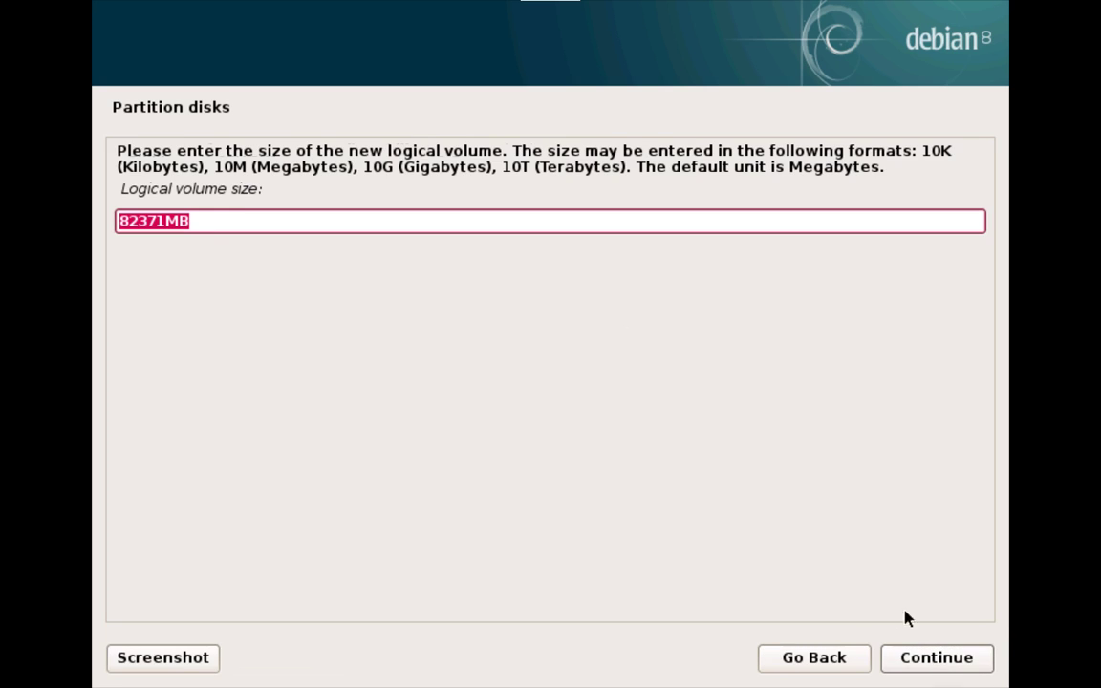
Step: Set the opt volume's size to 20 GB and create it
click(186, 227)
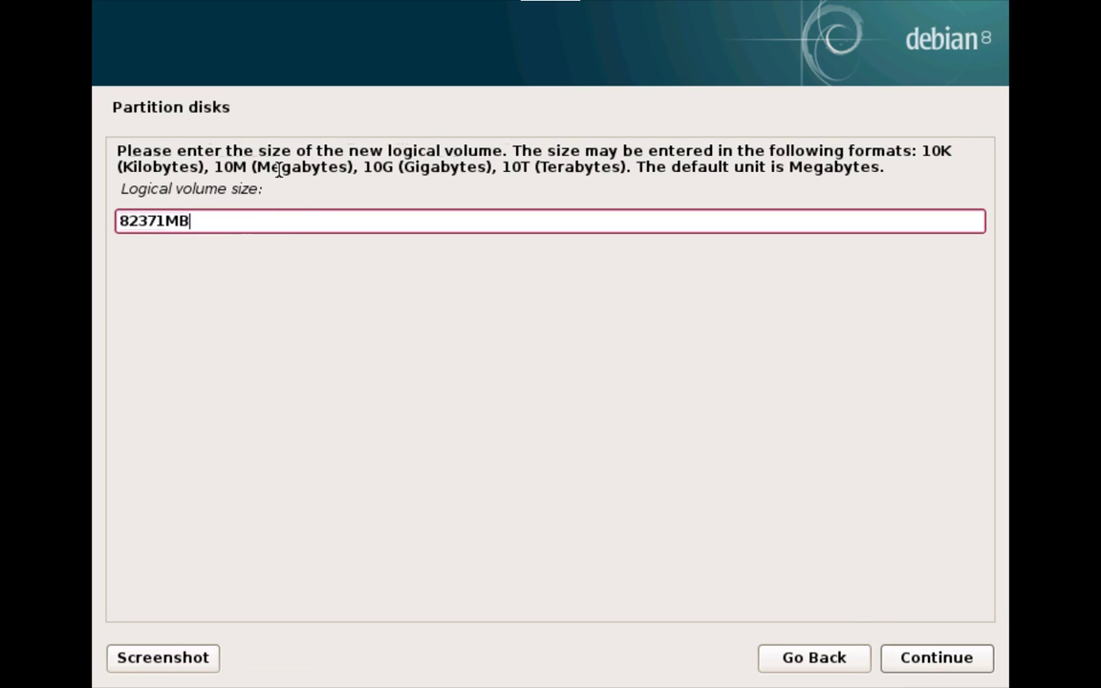
key(BackSpace)
key(BackSpace)
key(BackSpace)
key(BackSpace)
key(BackSpace)
key(BackSpace)
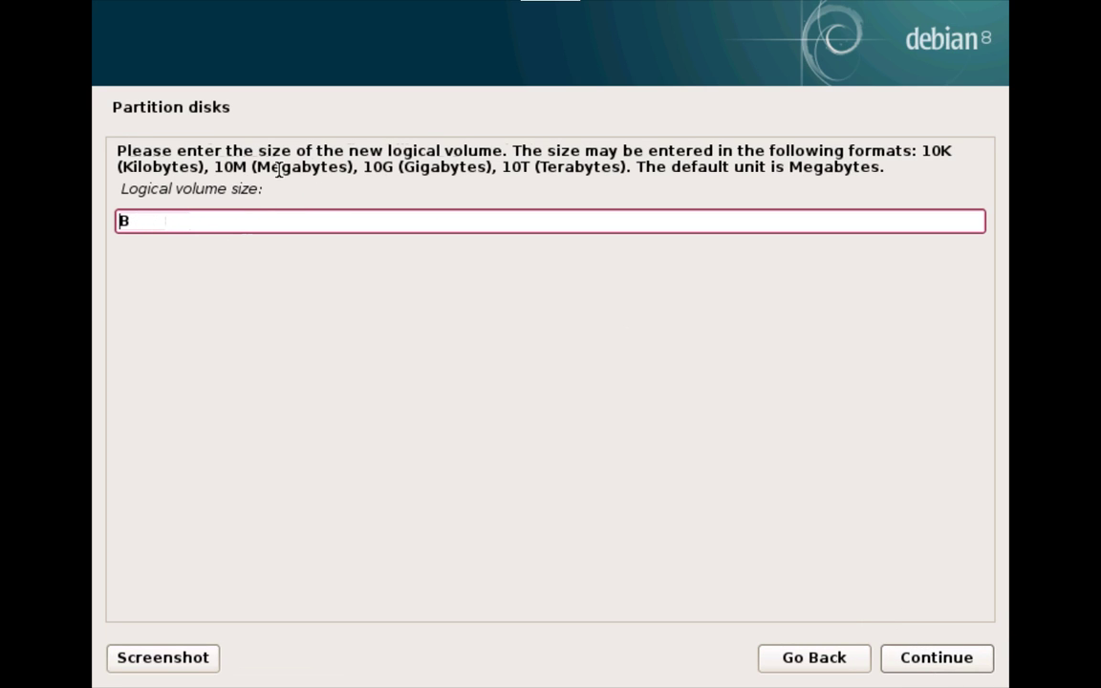
text(20 GB)
click(916, 664)
click(320, 357)
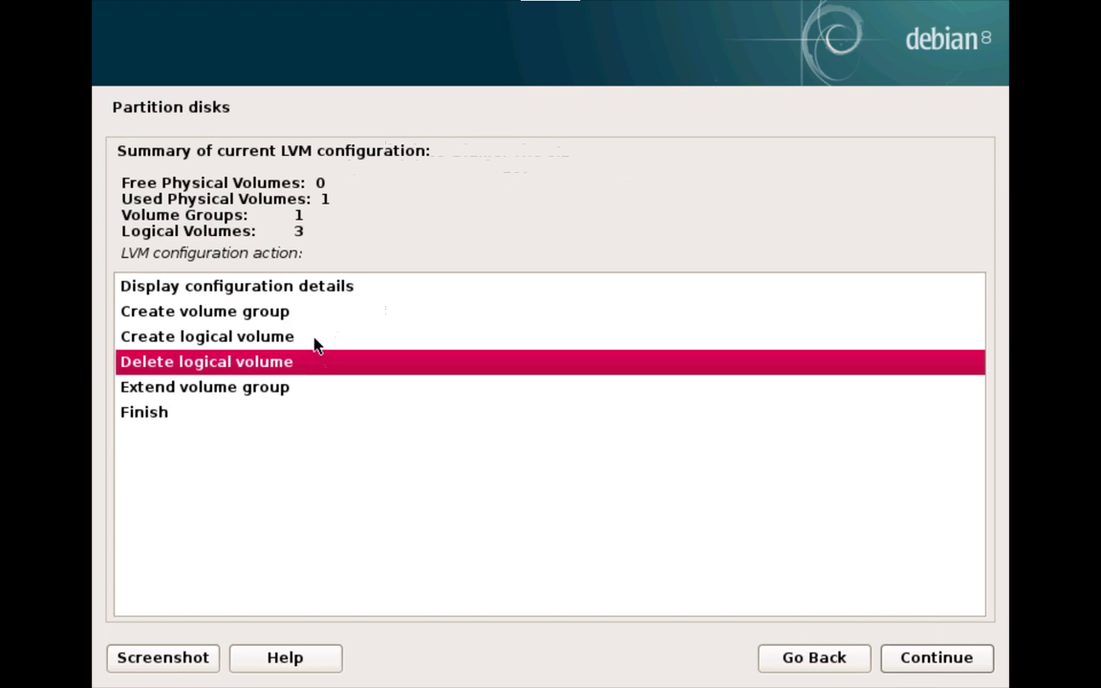
Step: Create the images volume in vg0 at the full 62373MB, then finish the LVM configuration
click(316, 342)
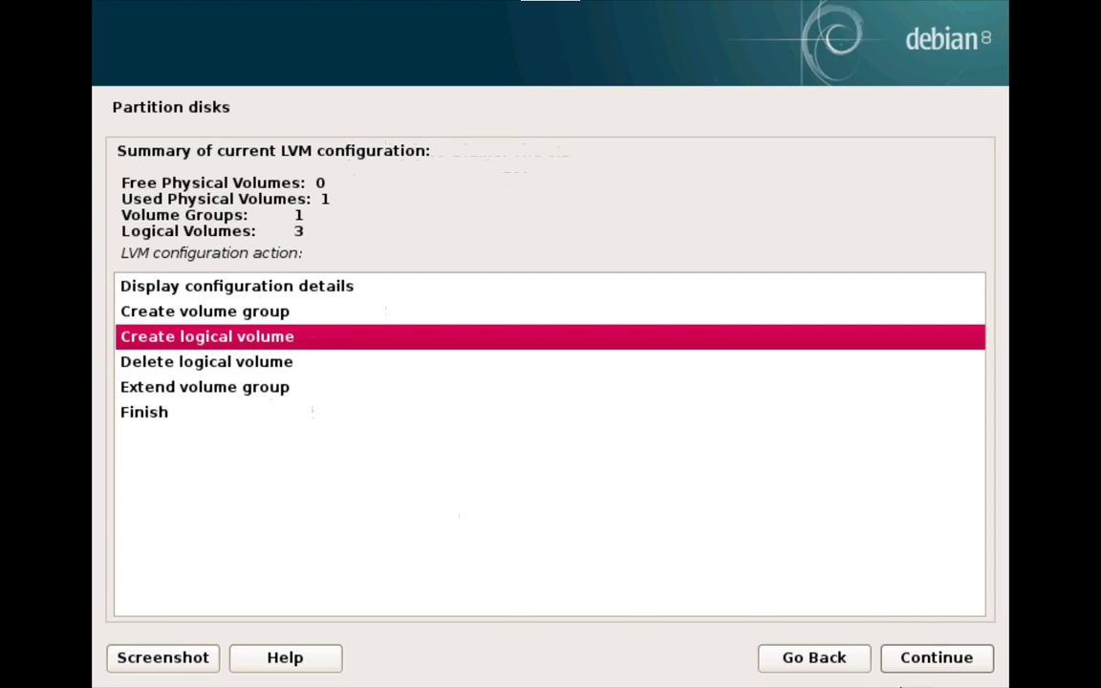
click(916, 656)
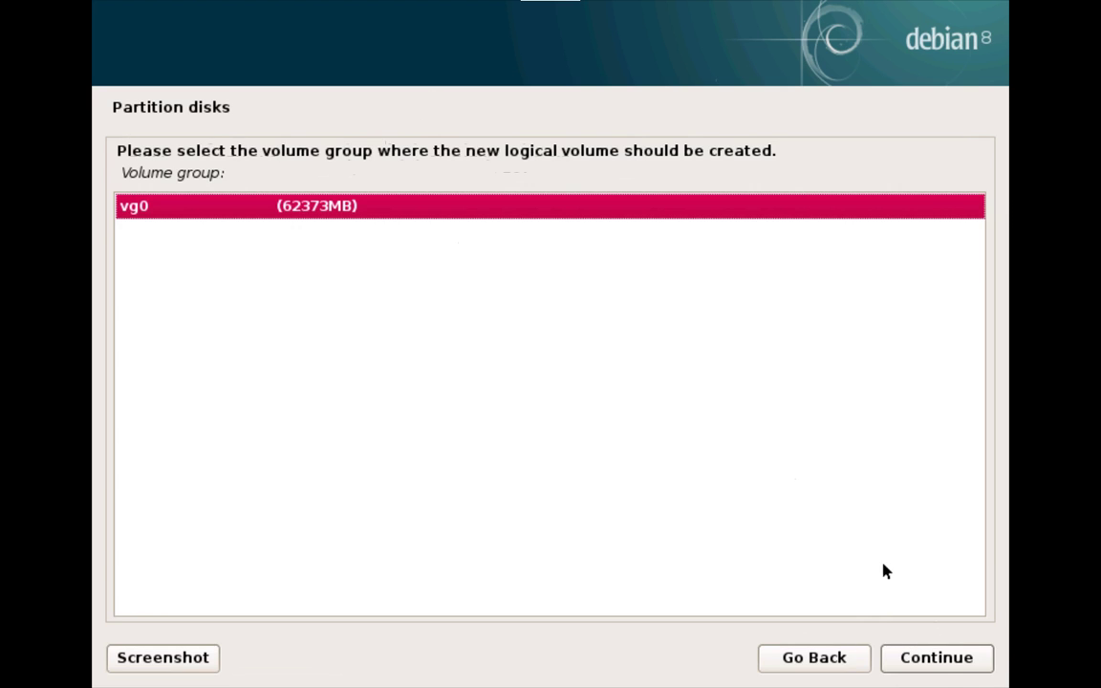
click(945, 661)
text(ima)
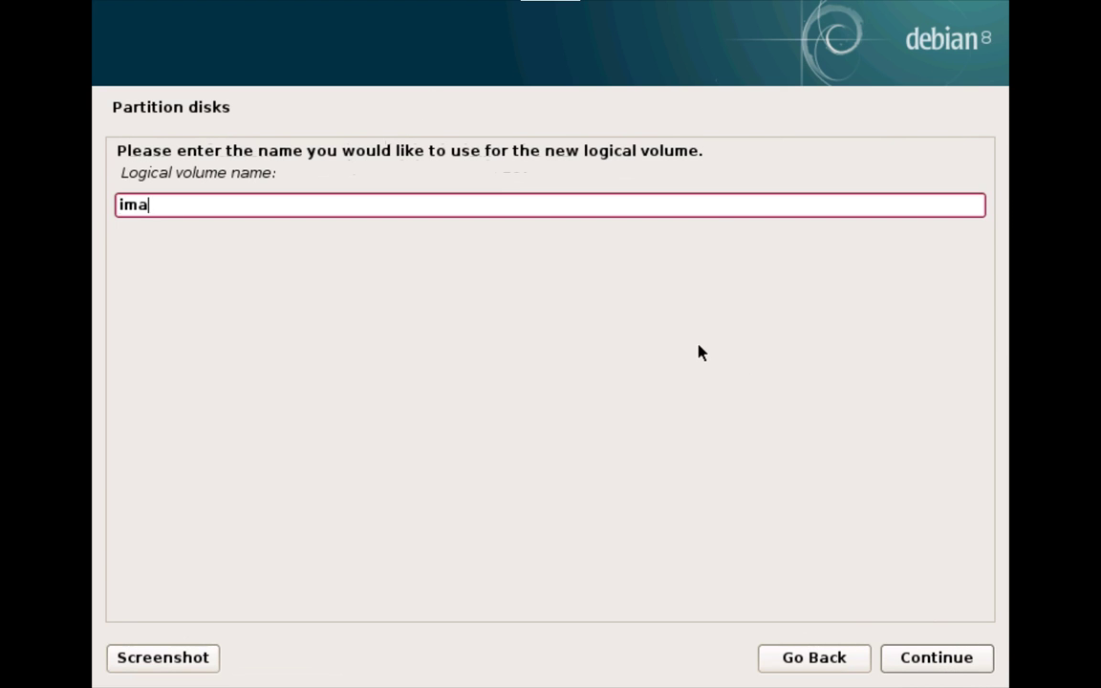
text(ges)
click(961, 657)
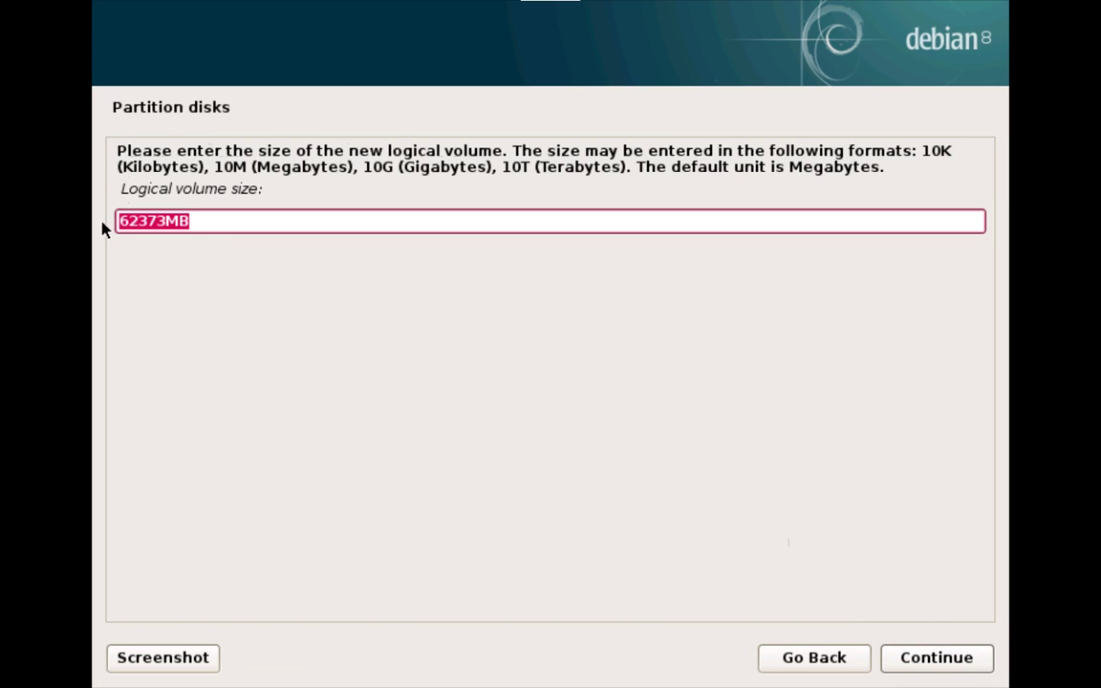
click(145, 221)
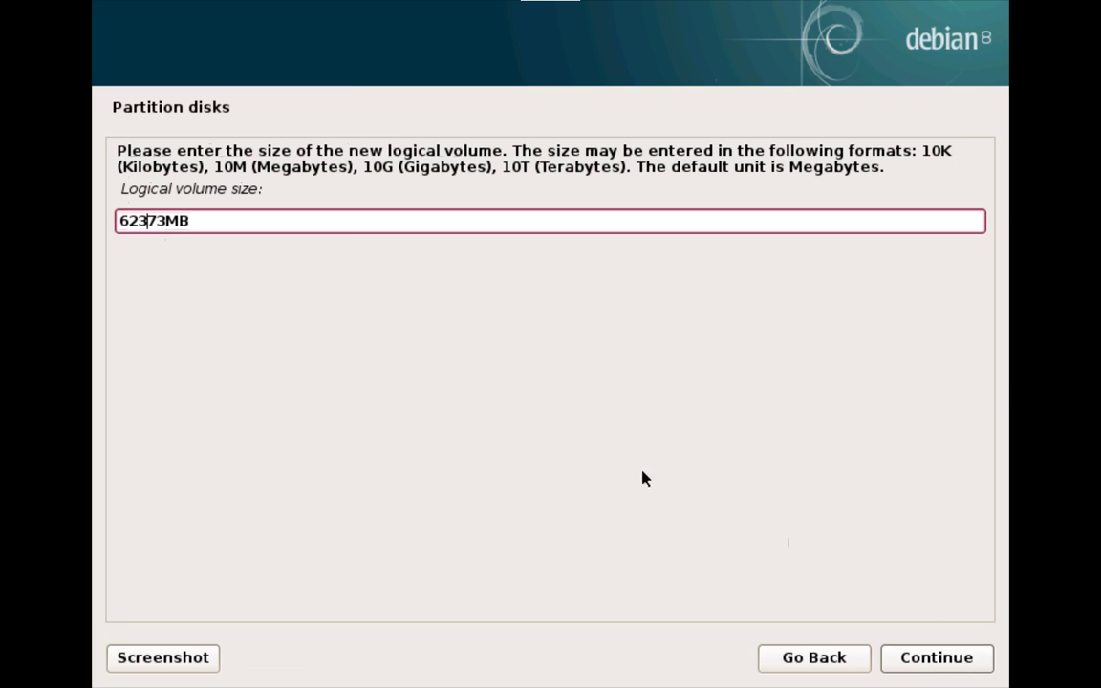
click(921, 659)
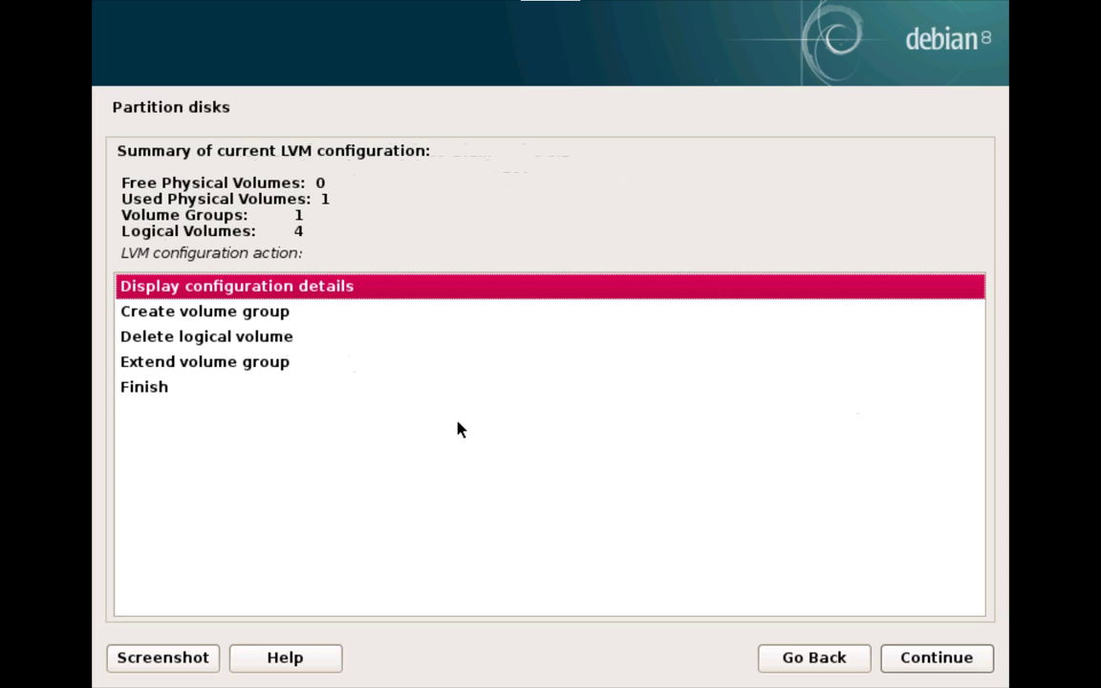
click(233, 390)
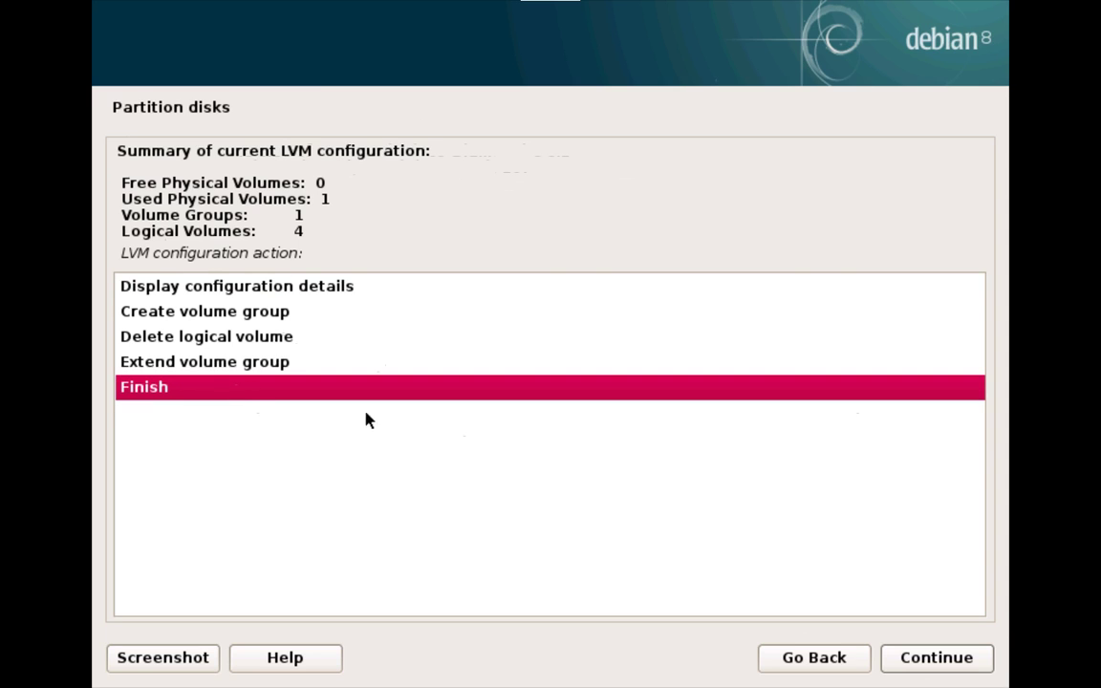
click(972, 655)
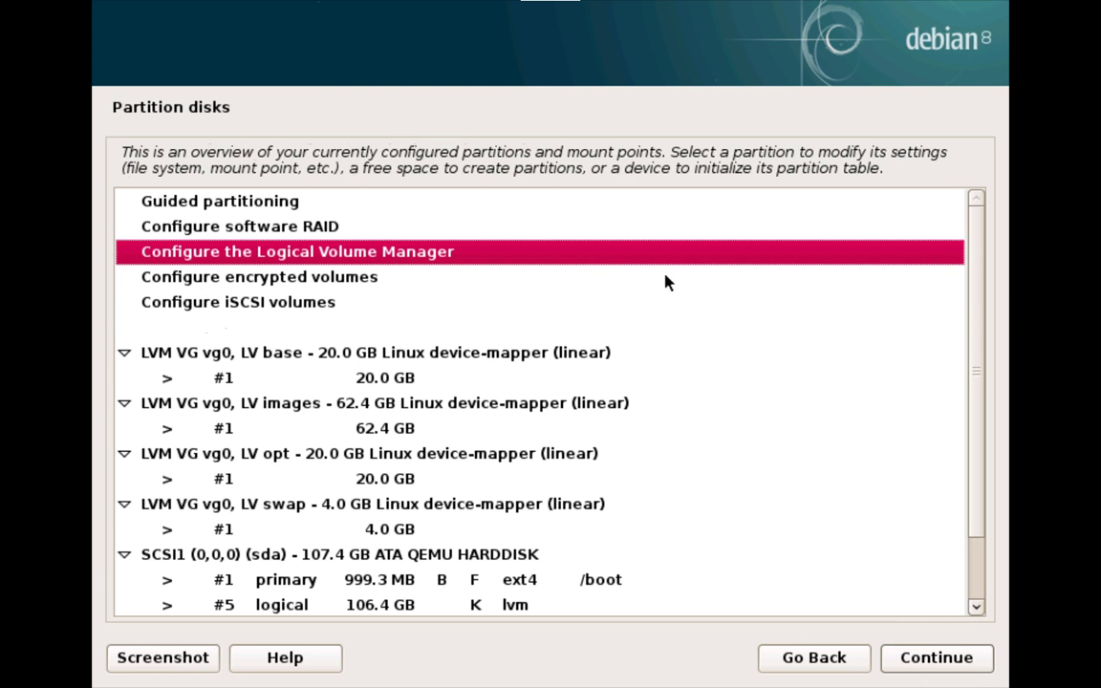
Step: Select partition #1 of the 20 GB base volume and bring up its Use as choices
scroll(987, 273, down, 3)
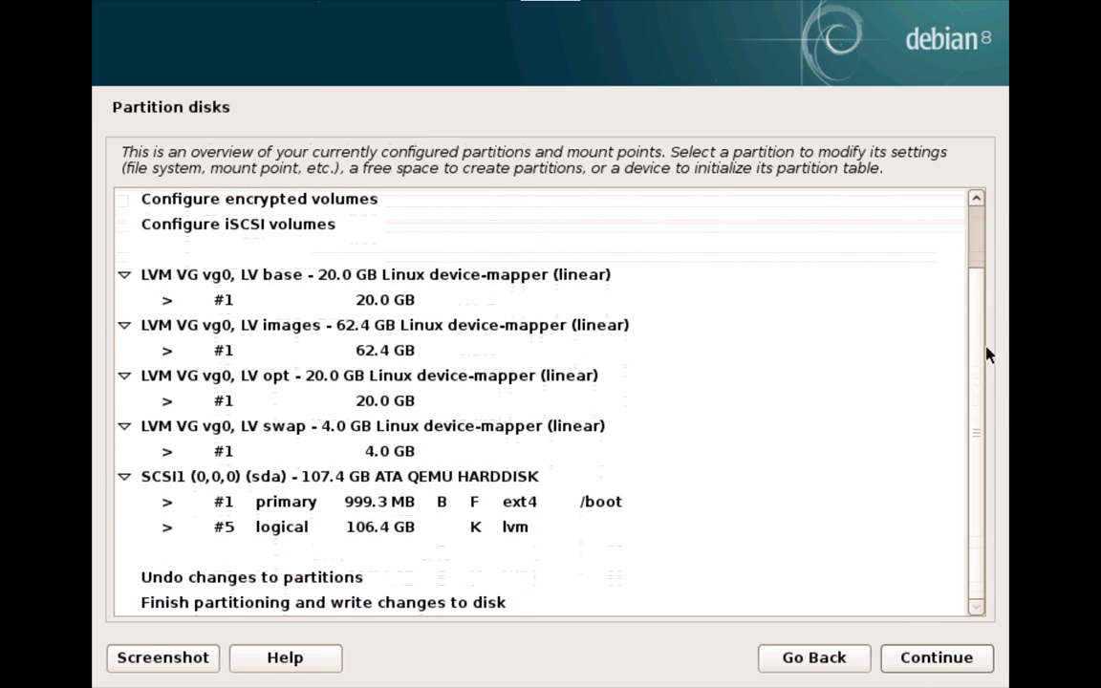
scroll(985, 271, up, 3)
scroll(975, 356, down, 3)
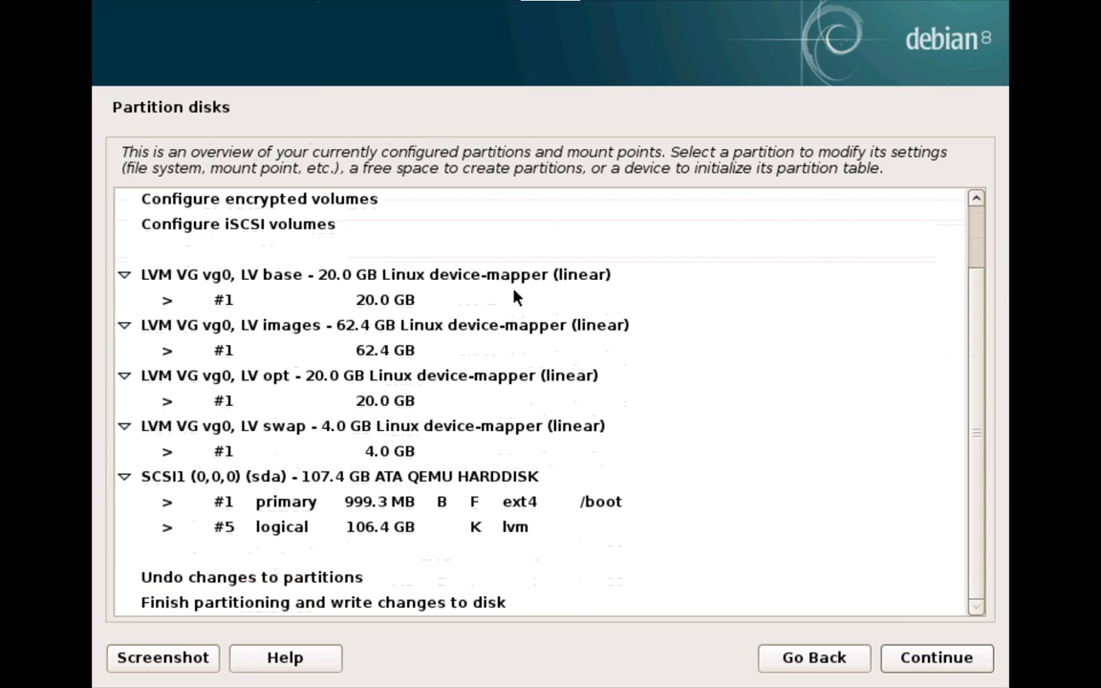
click(361, 502)
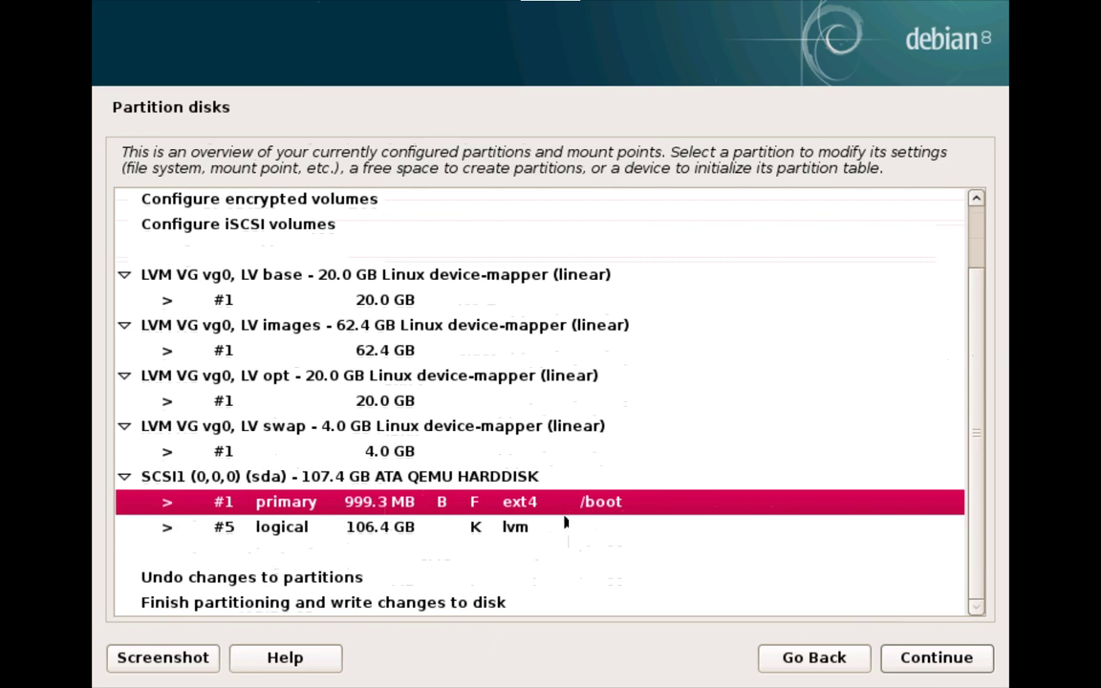
click(387, 531)
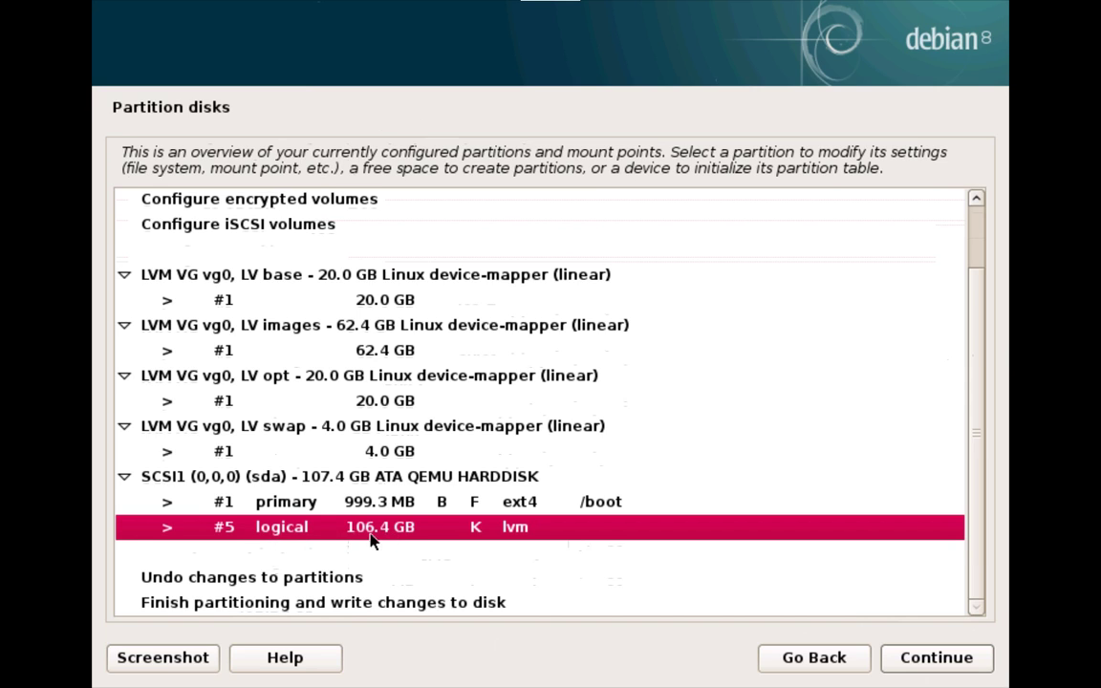
click(216, 281)
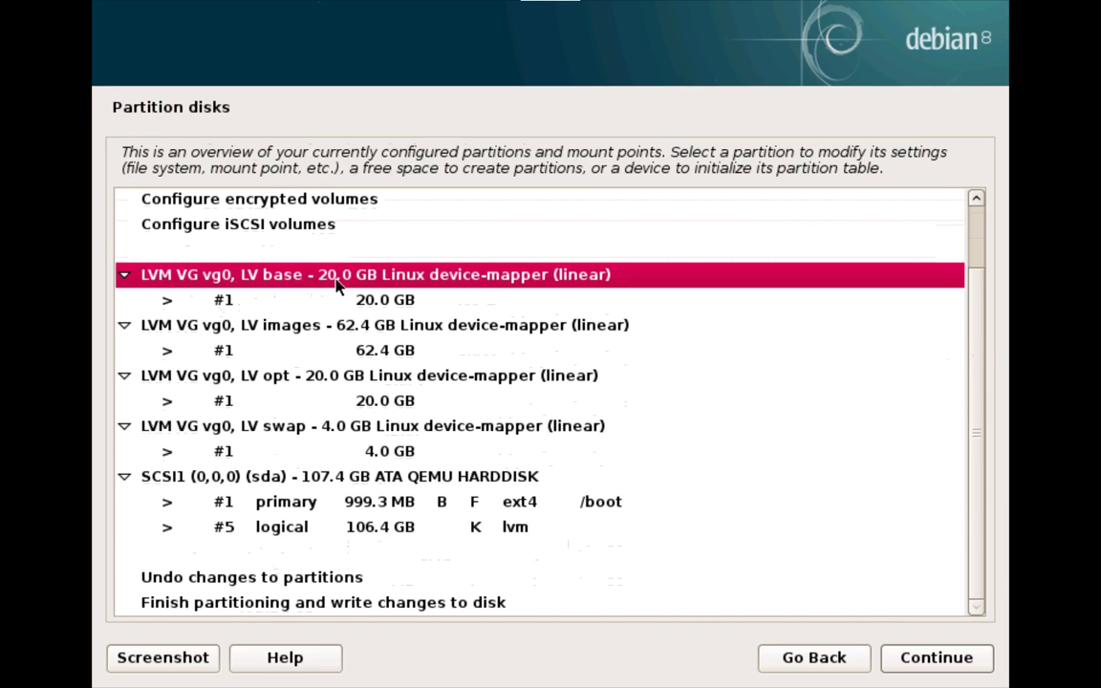
click(356, 302)
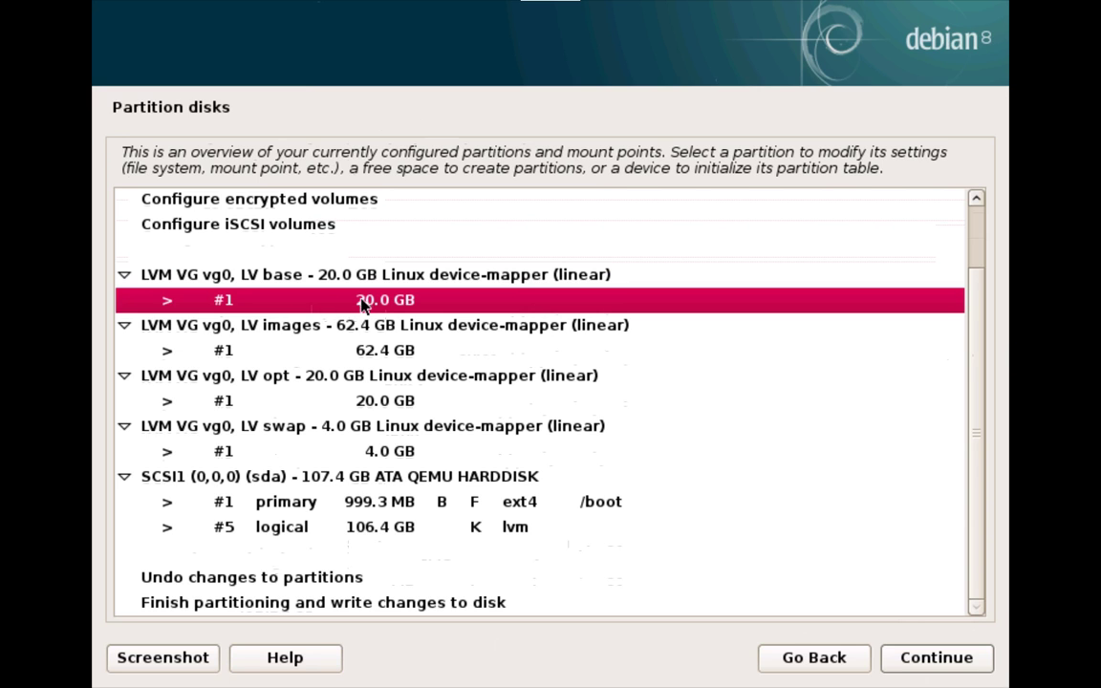
click(956, 666)
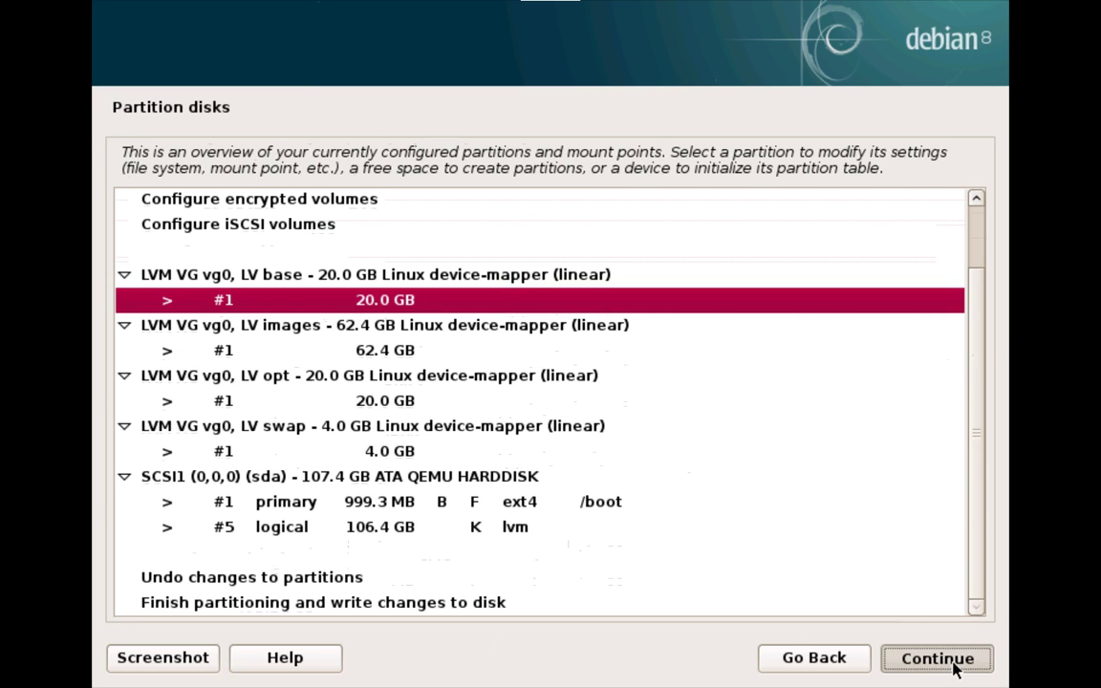
double_click(213, 216)
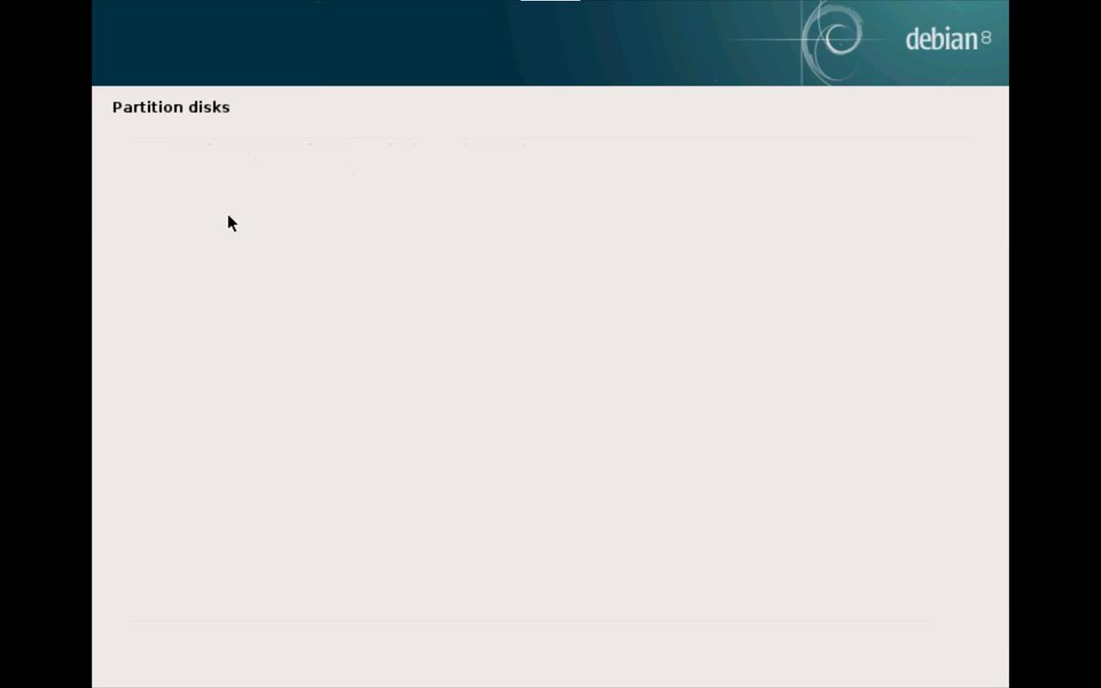
Step: Set the base partition to Ext4 journaling, open Mount options, and leave full screen
click(214, 186)
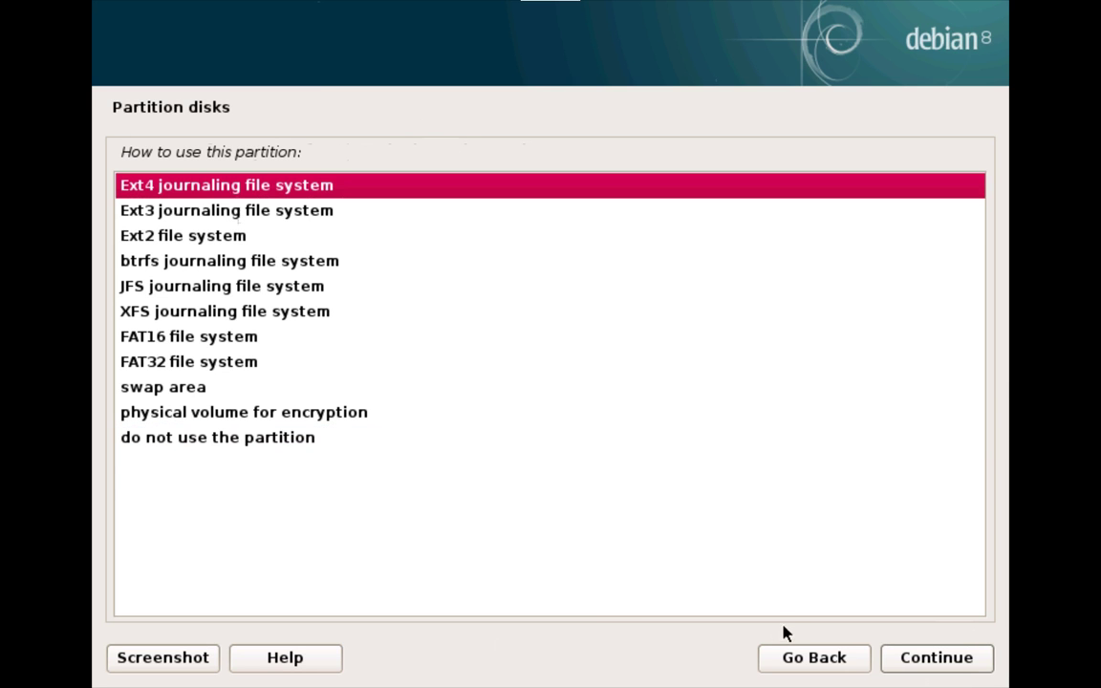
click(904, 656)
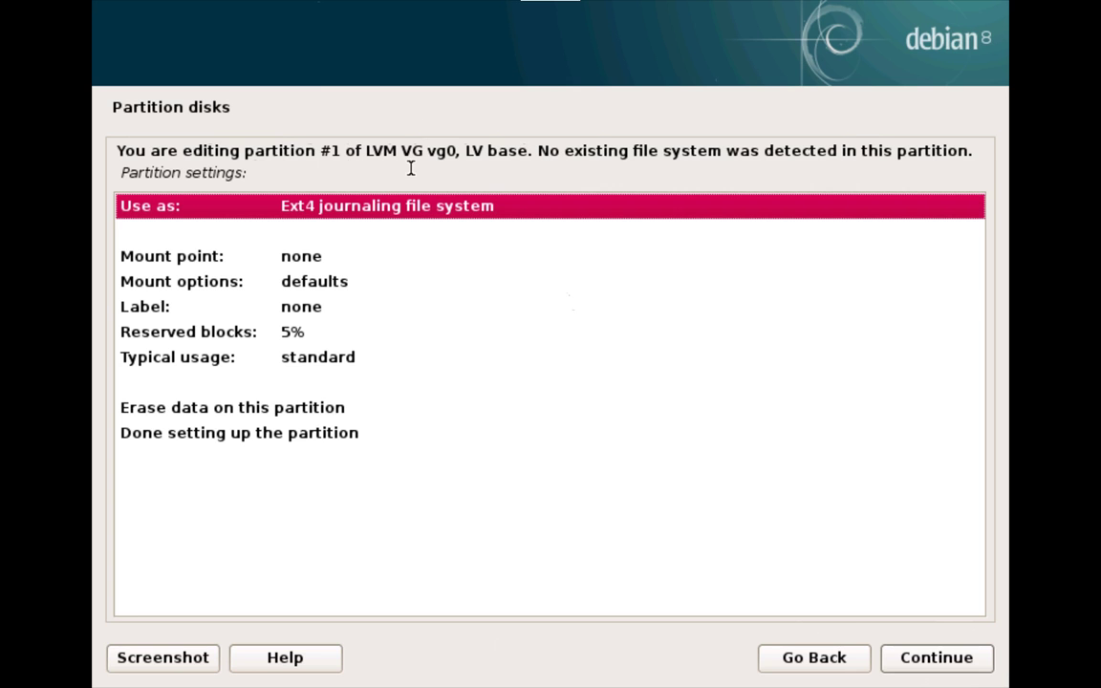
double_click(302, 279)
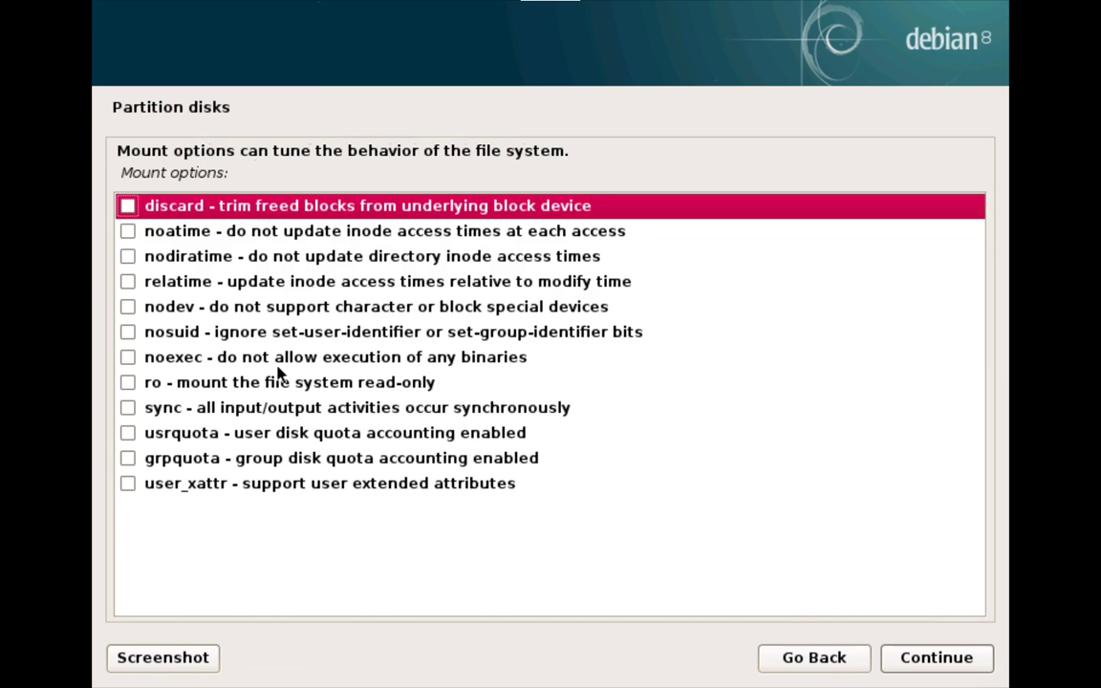
click(533, 12)
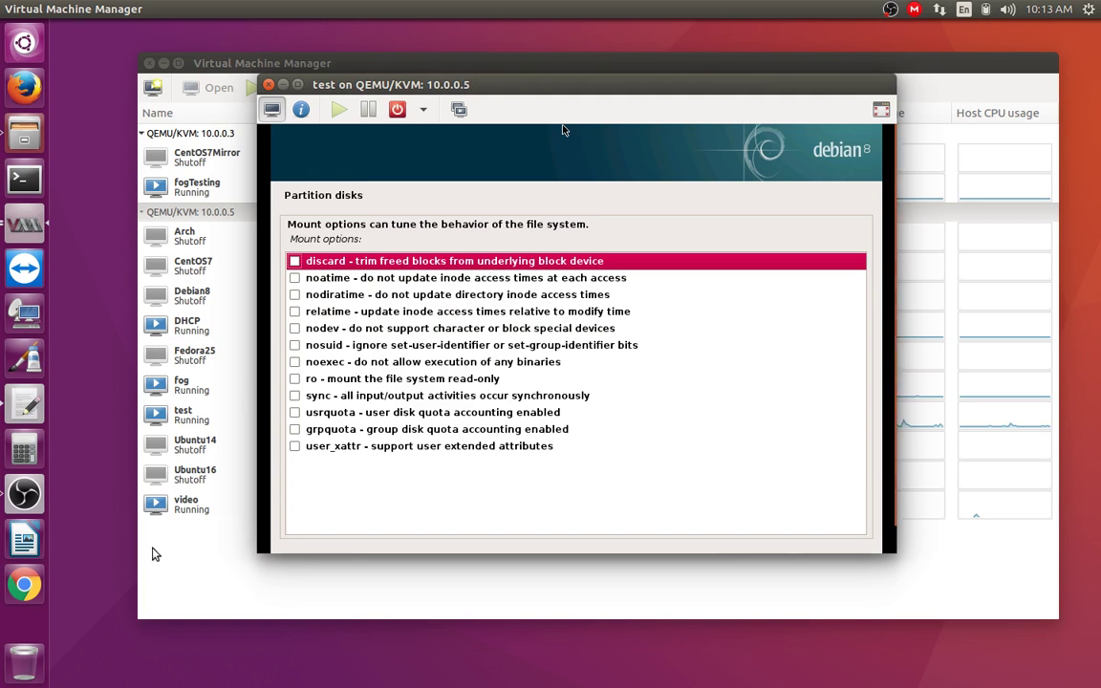
Step: Add '>' mount mappings to the base, swap, images and opt lines, ending with 'opt > /opt'
key(alt+Tab)
click(499, 389)
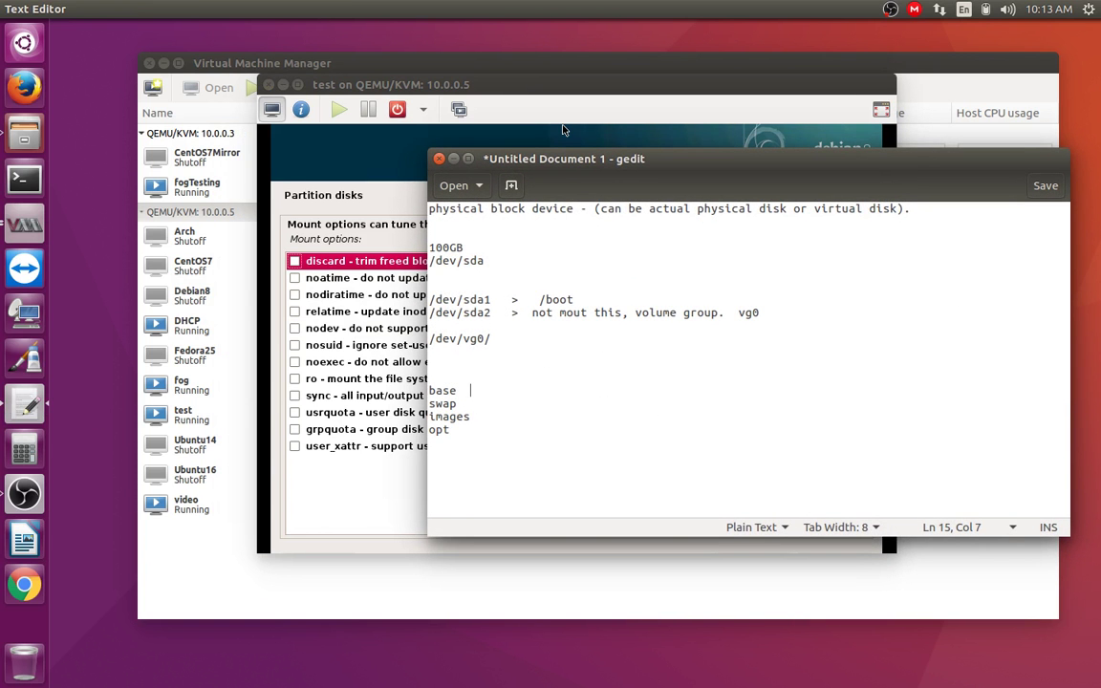
text(>   /)
key(Down)
text(> swap)
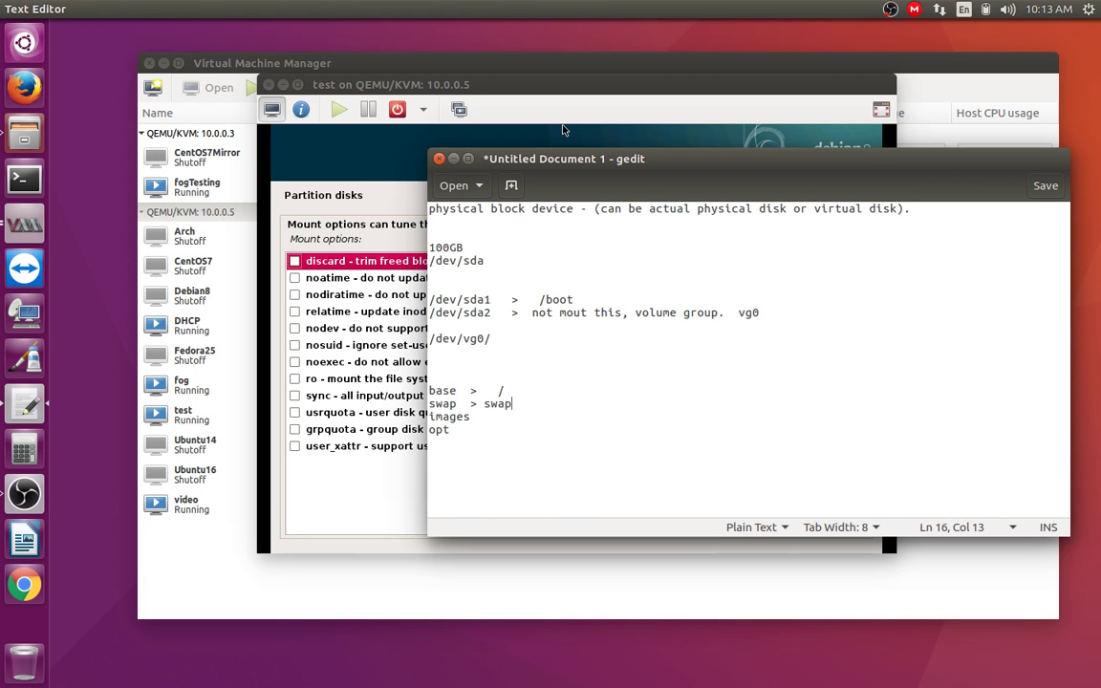
key(Down)
text(> /images)
key(Down)
text(/)
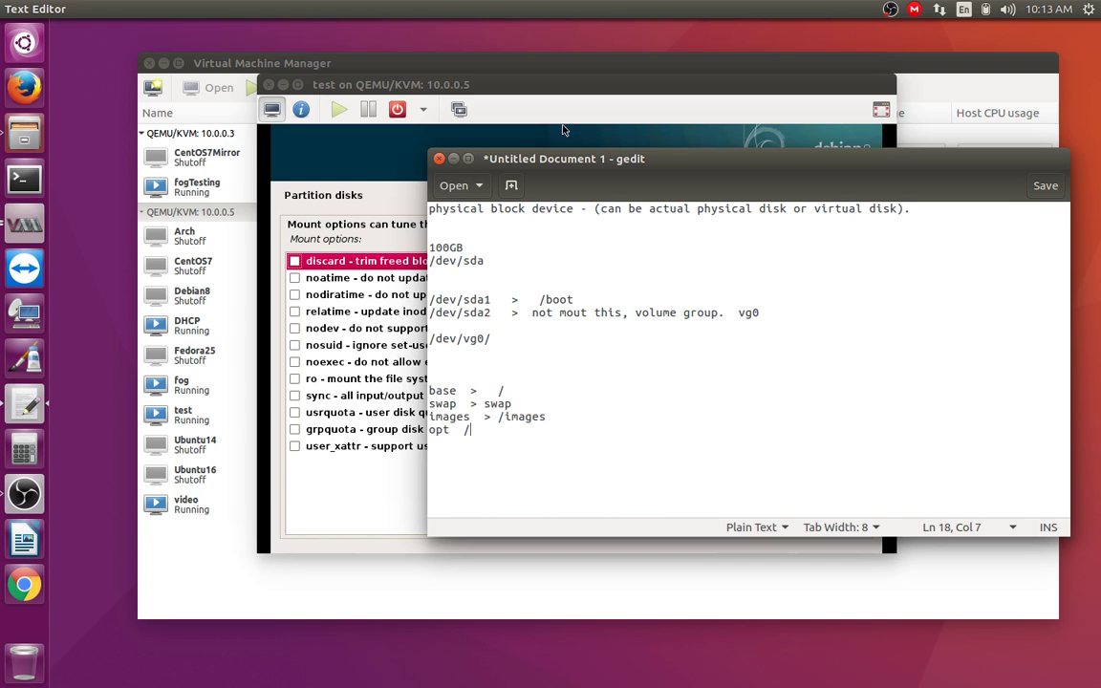
key(BackSpace)
text(> /opt)
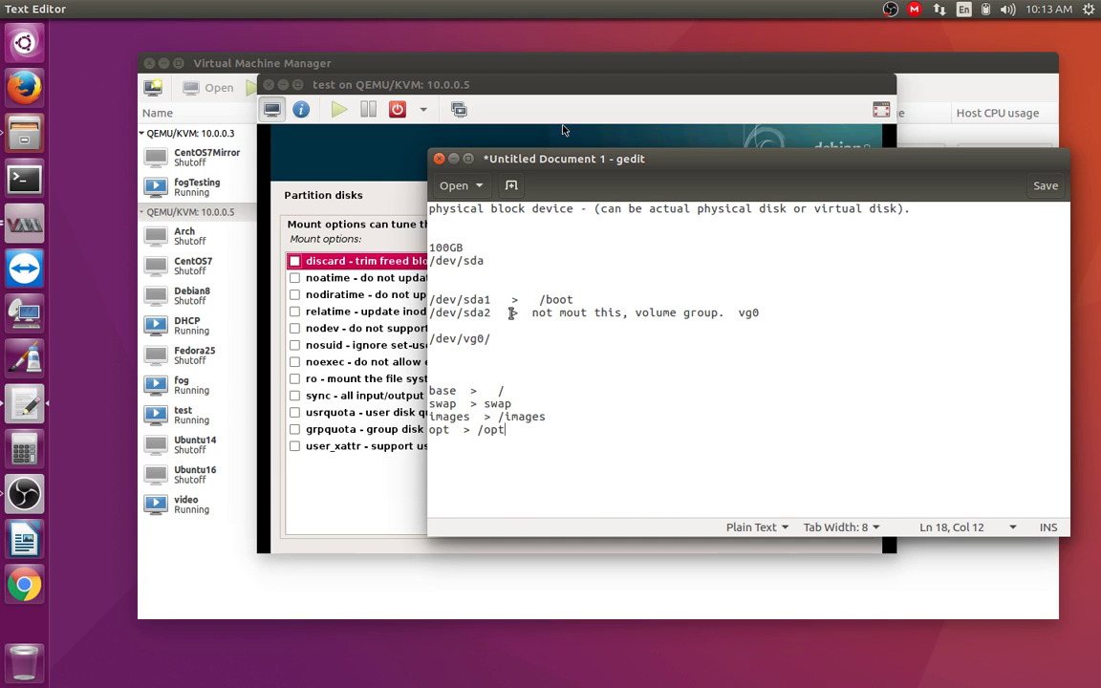
Step: Insert blank lines above the base list in the notes
drag(429, 299, 575, 299)
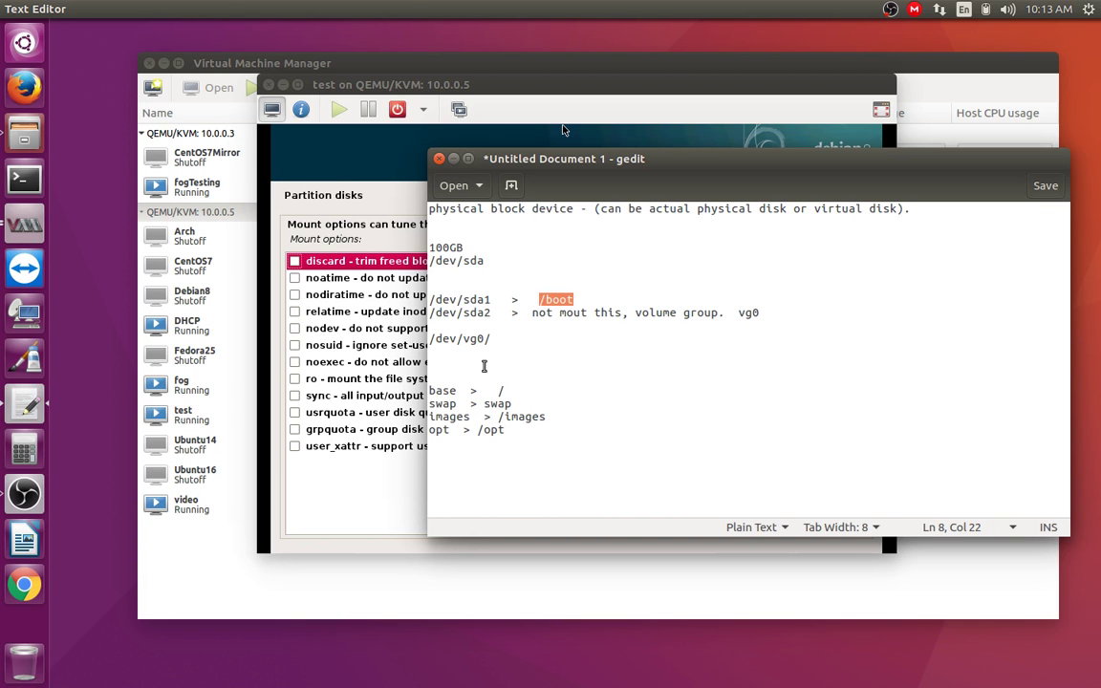
click(485, 366)
key(Return)
key(Return)
key(Return)
key(Return)
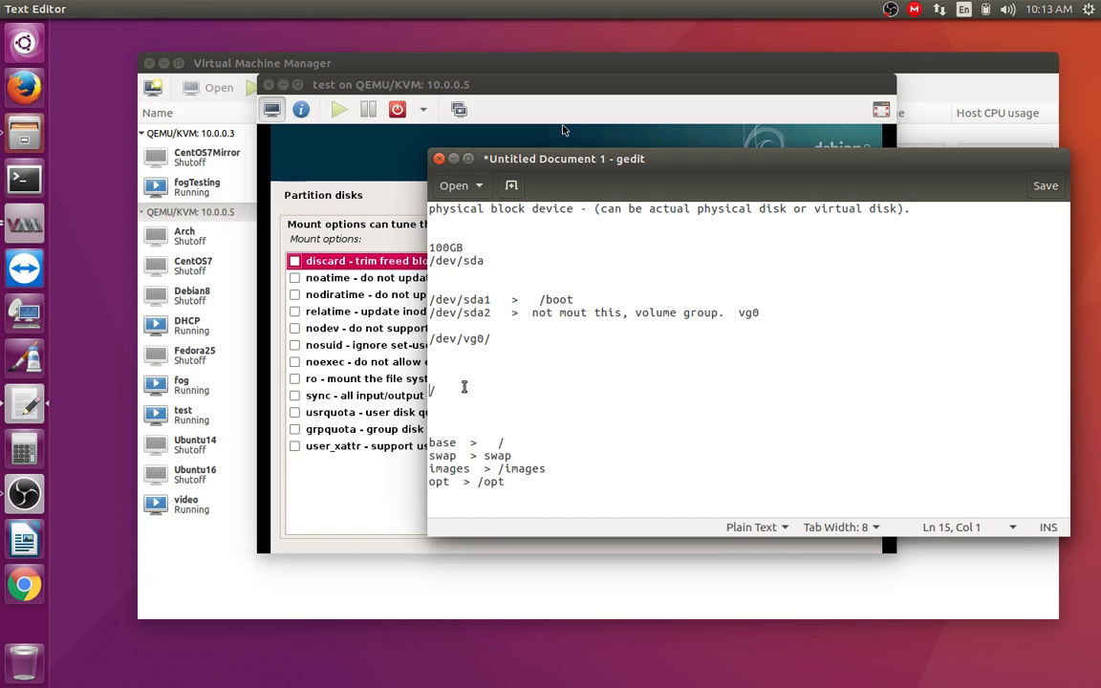
Step: Draft a /dev/sdb1 home-directory mapping line in the notes
text(dev/sdb1 > )
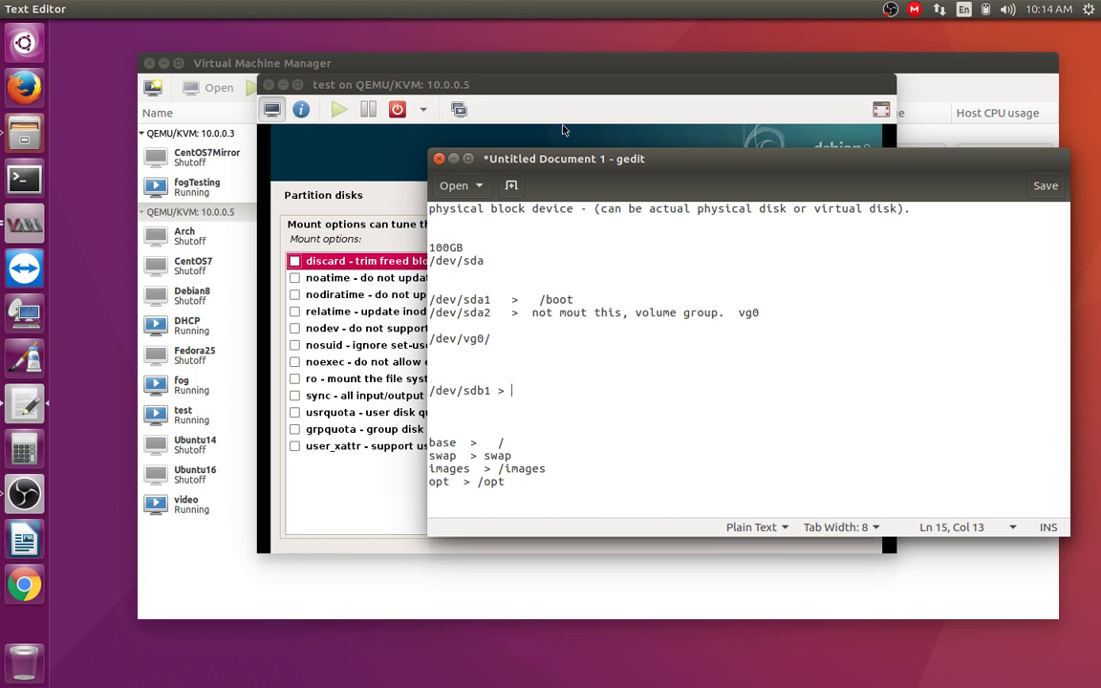
text(/home)
key(BackSpace)
key(BackSpace)
key(BackSpace)
key(BackSpace)
key(BackSpace)
text(/home/wayne)
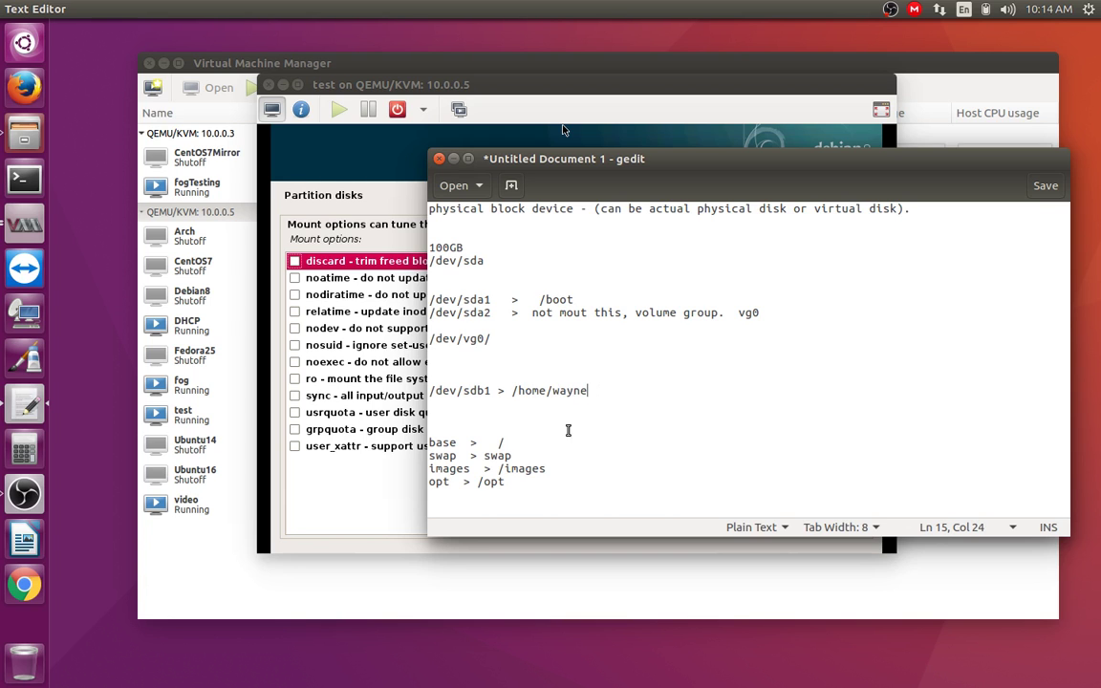
double_click(617, 398)
click(673, 445)
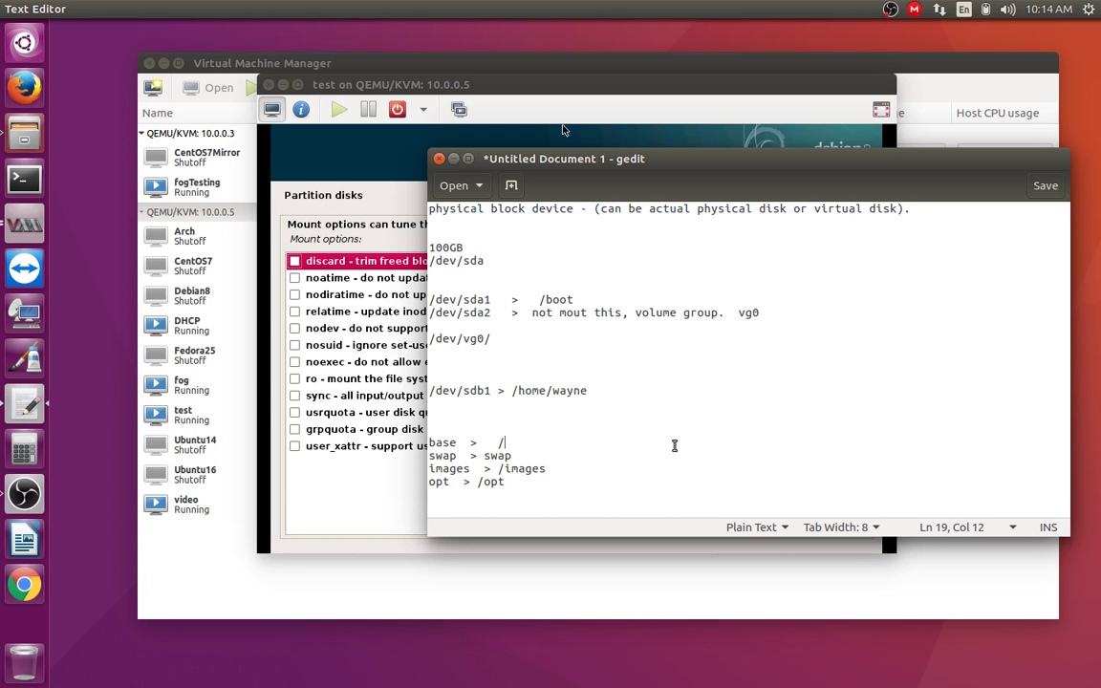
Step: Replace the /dev/sdb1 line with a lone '/' and minimise gedit
click(517, 391)
click(484, 379)
drag(602, 389, 430, 390)
text(/)
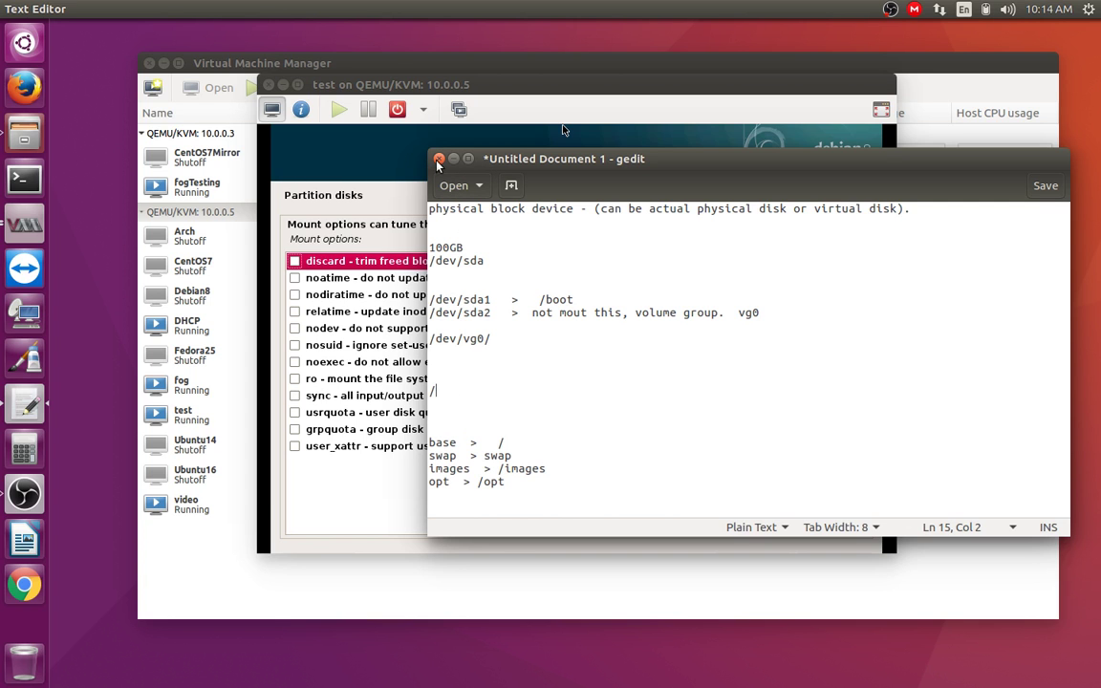
click(452, 159)
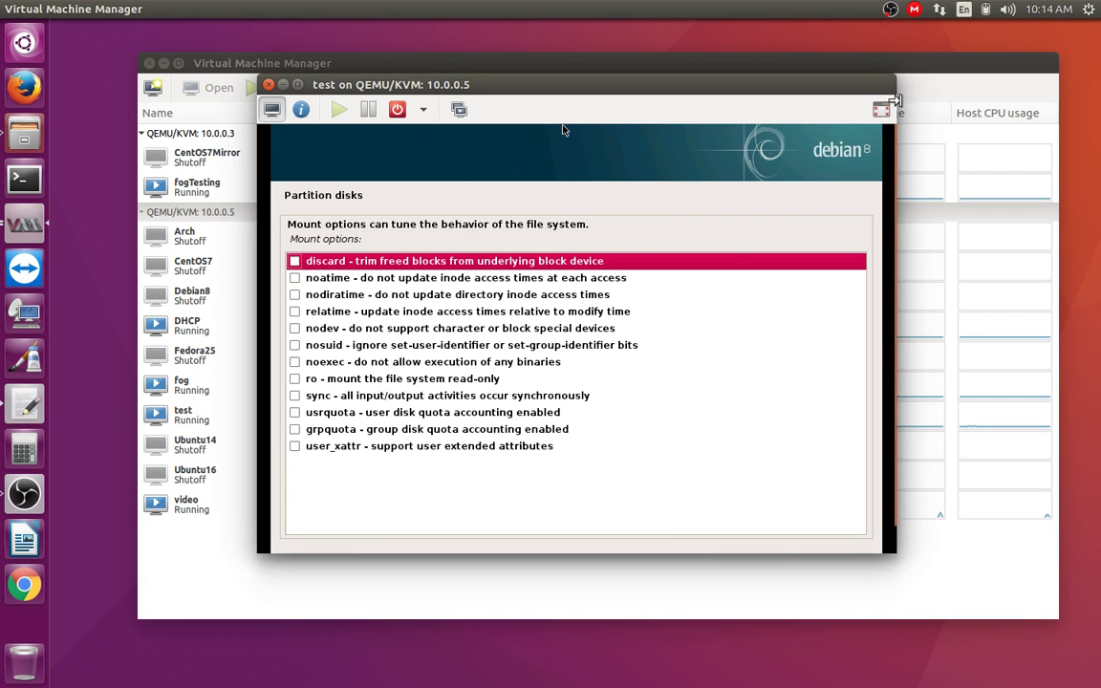
Step: Give the 20 GB base volume's partition the mount point / (root file system) and finish its setup
click(881, 108)
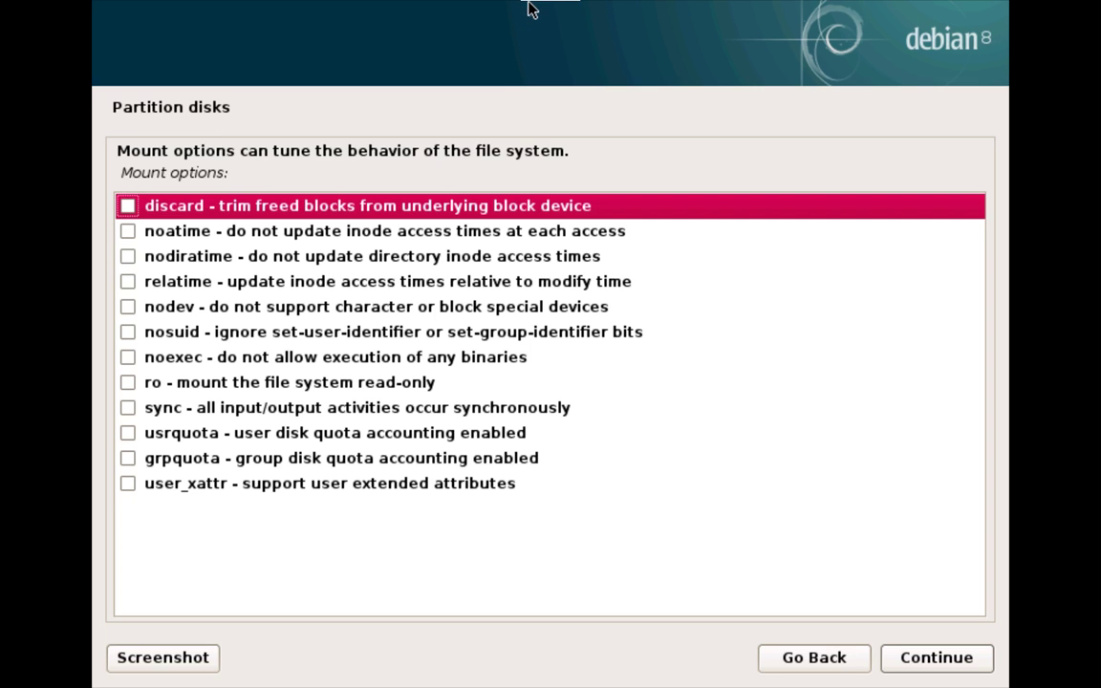
click(827, 668)
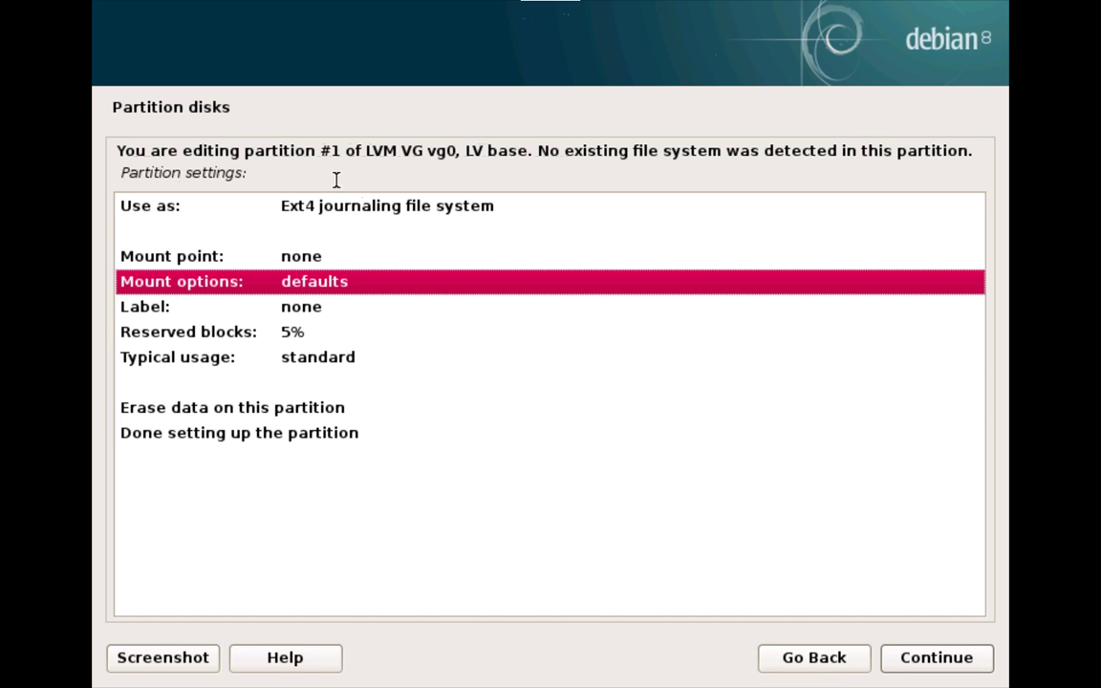
drag(410, 150, 524, 161)
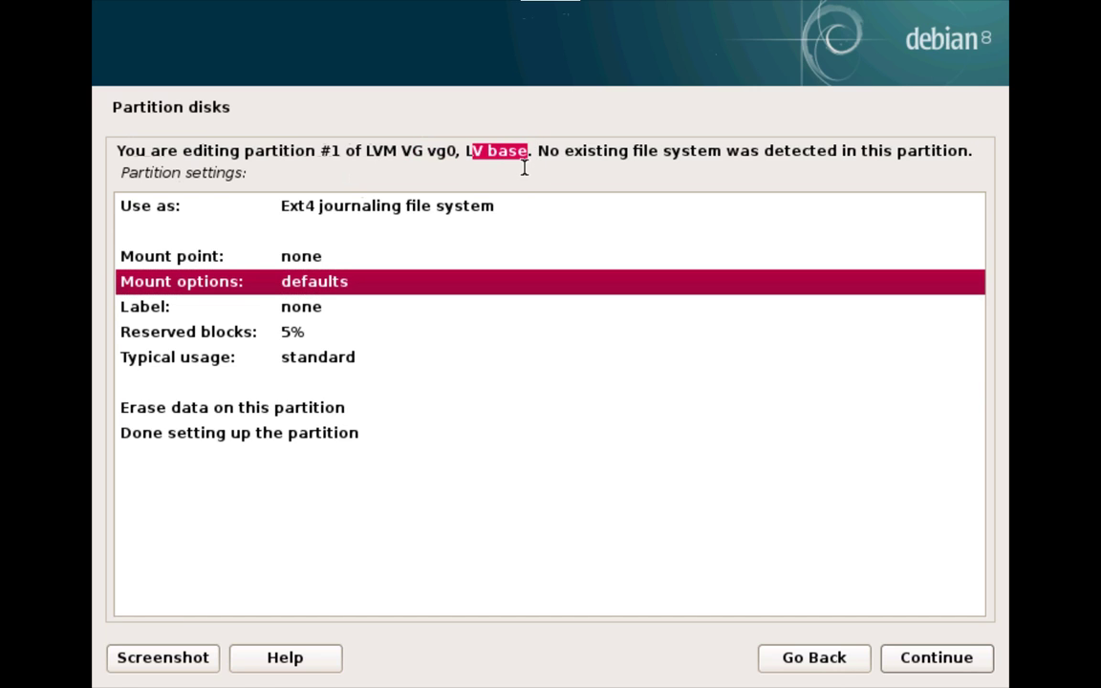
click(351, 263)
double_click(351, 263)
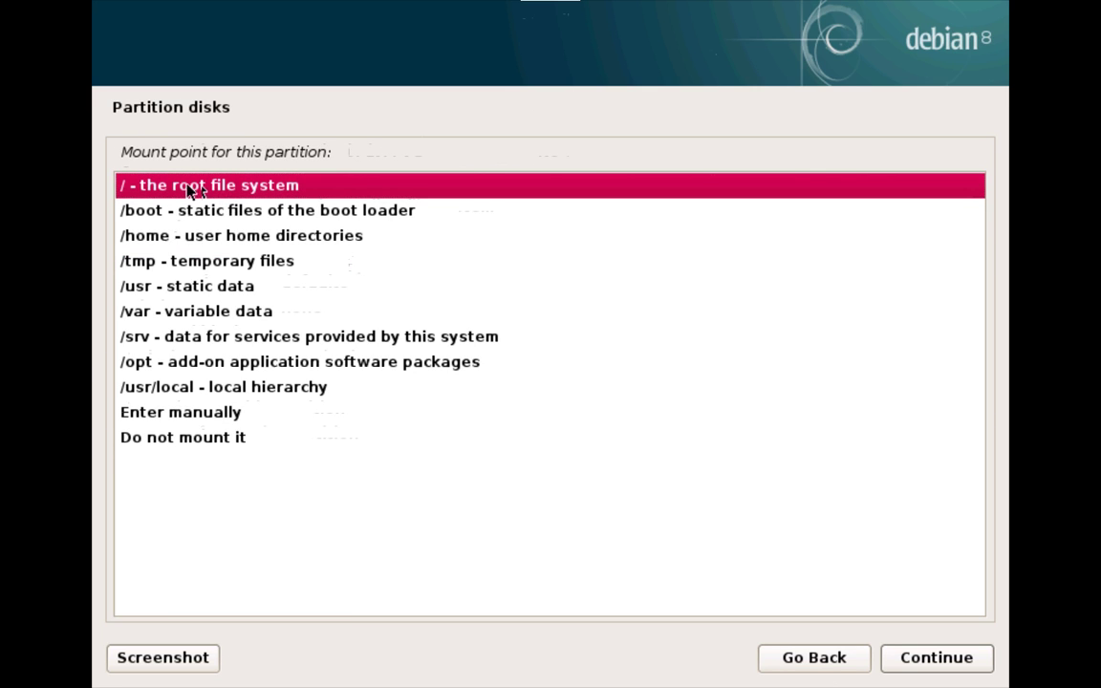
click(938, 655)
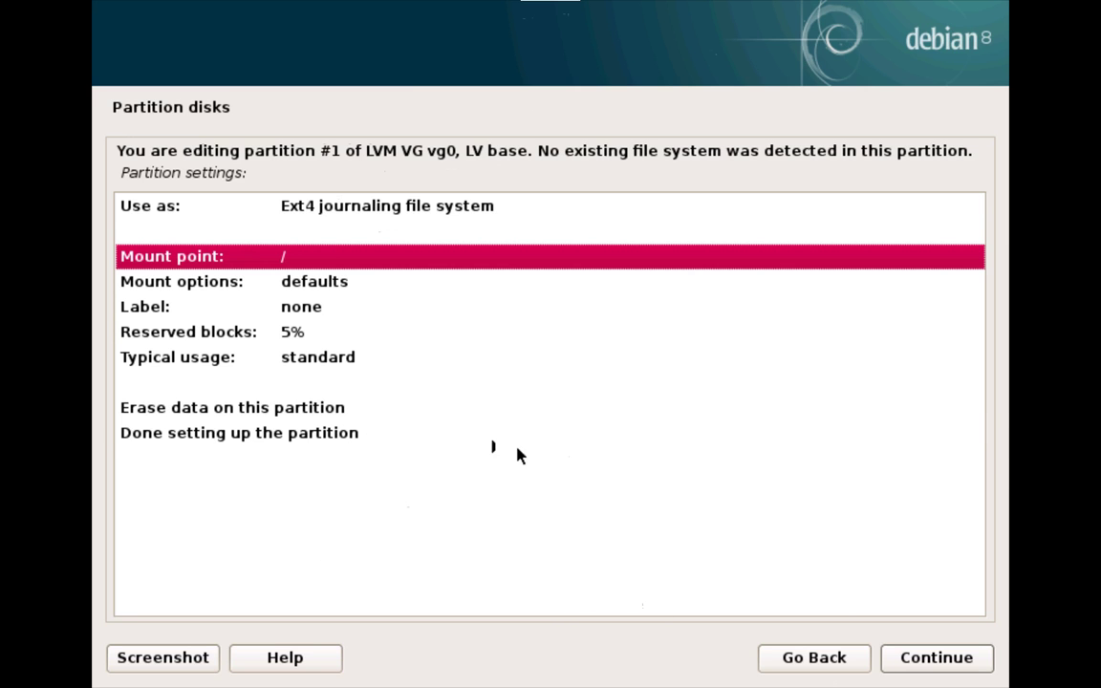
click(278, 443)
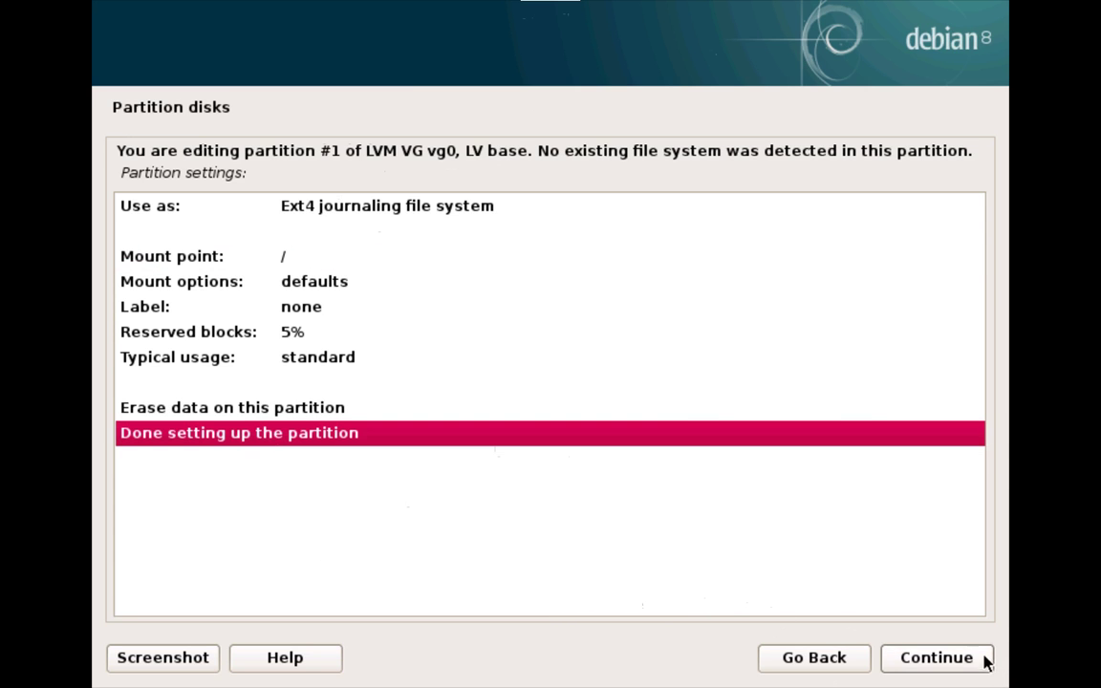
click(979, 657)
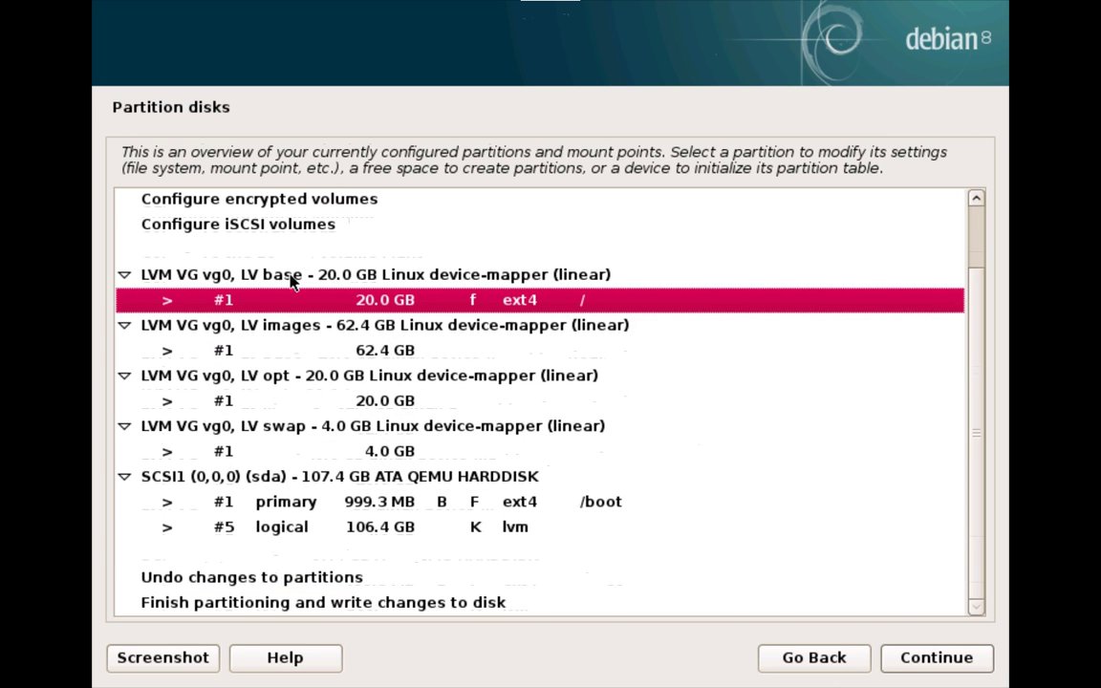
Step: Open the 62.4 GB images volume's partition and set it to use Ext4
click(271, 334)
click(263, 350)
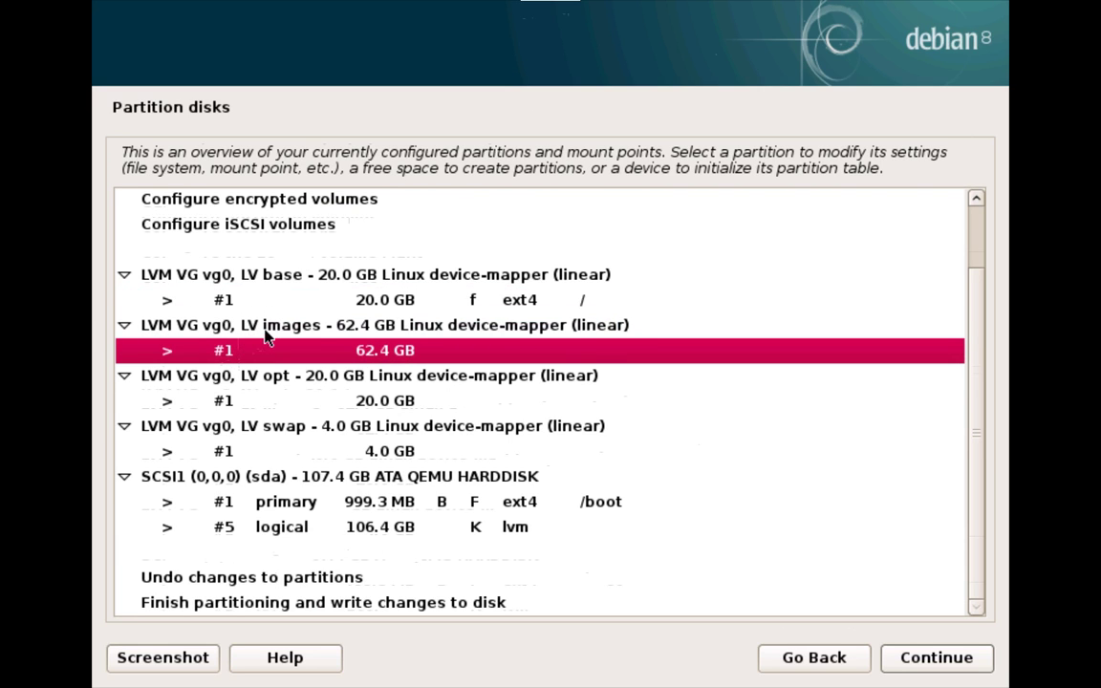
click(268, 333)
double_click(334, 346)
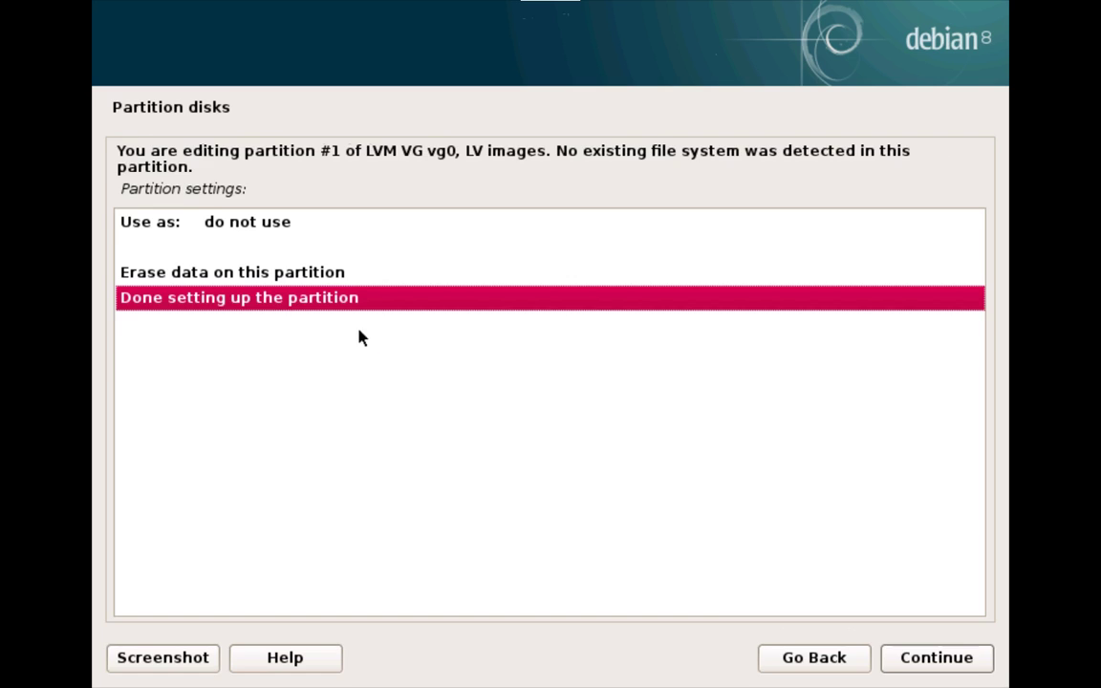
double_click(209, 231)
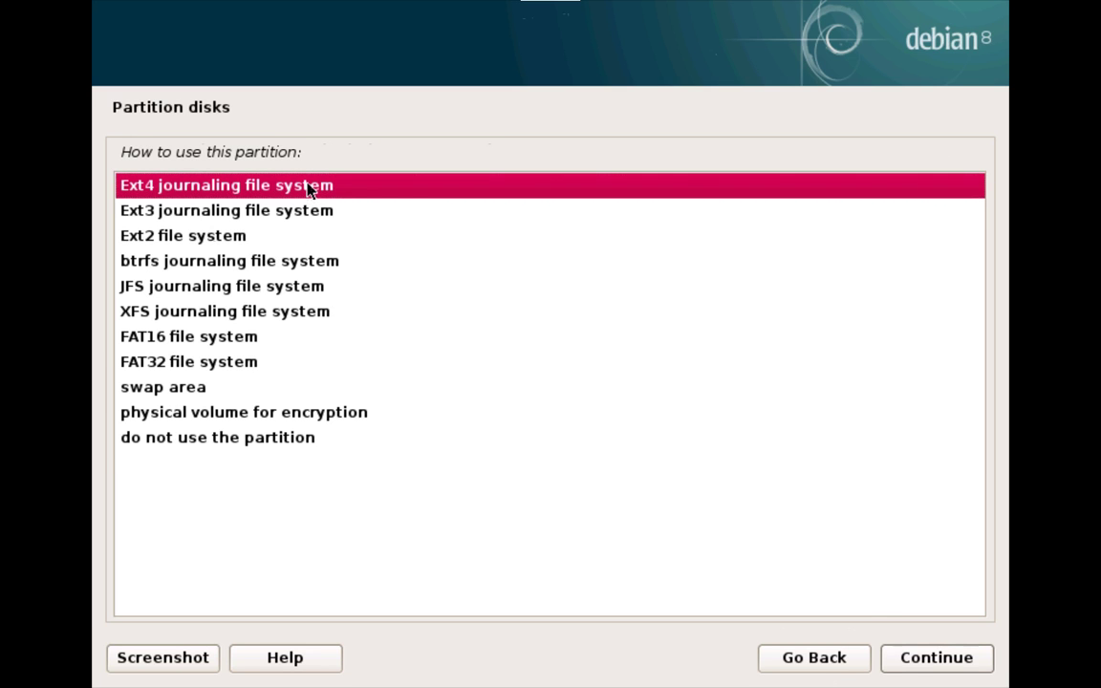
click(968, 657)
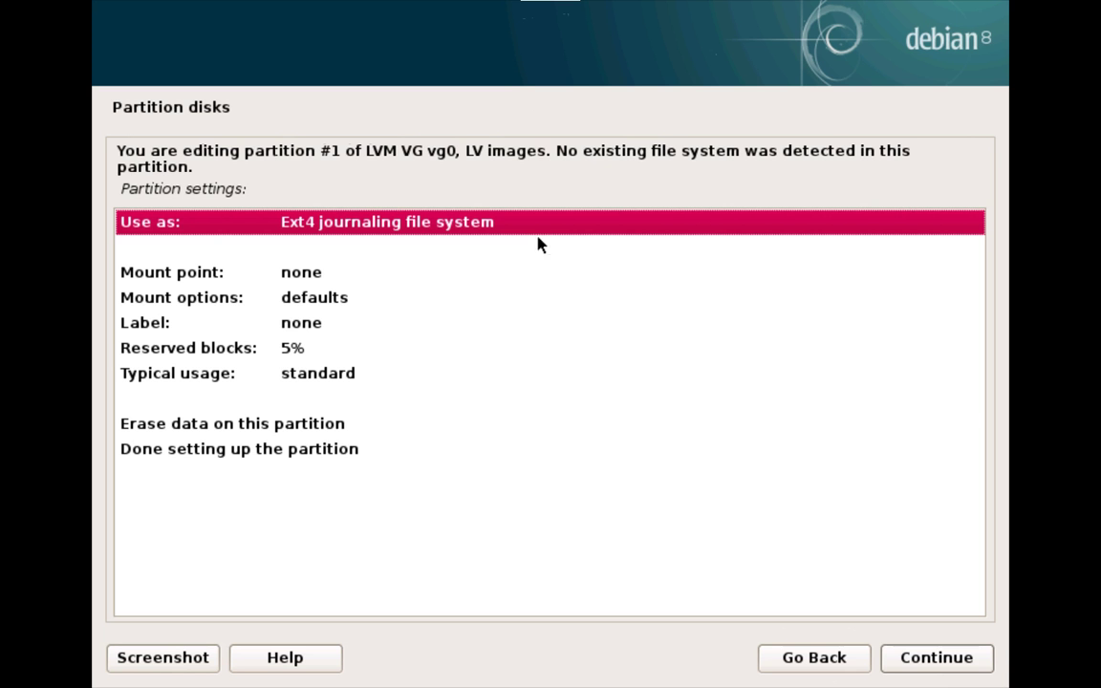
Step: Enter /images manually as its mount point and finish the partition setup
click(262, 277)
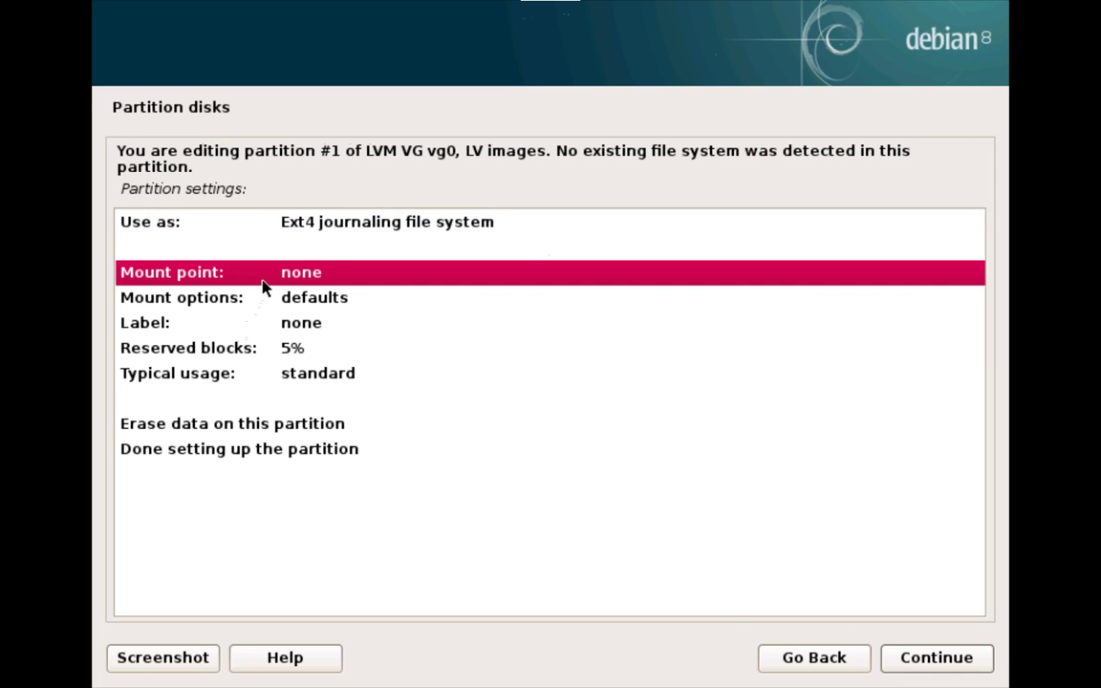
double_click(282, 282)
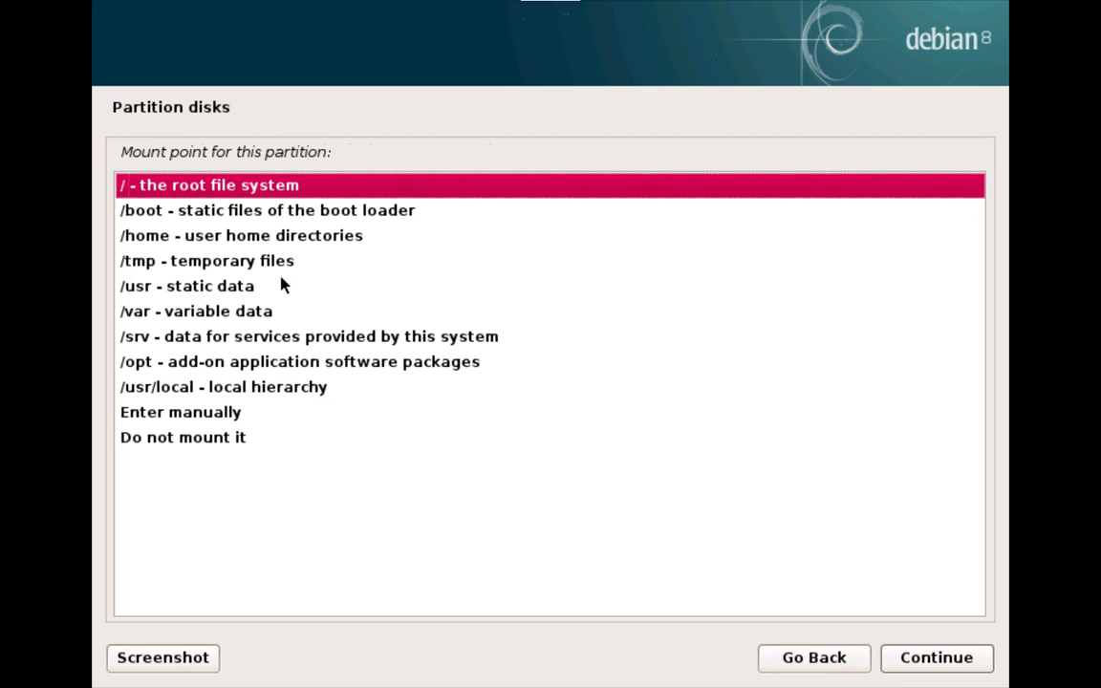
click(153, 417)
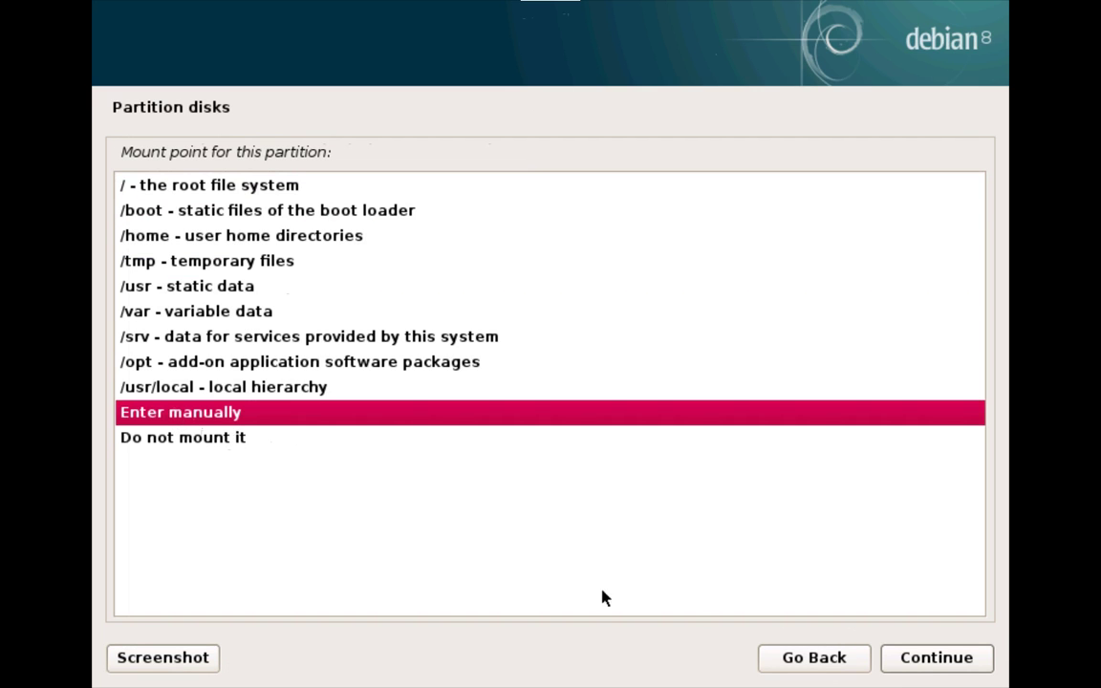
click(954, 654)
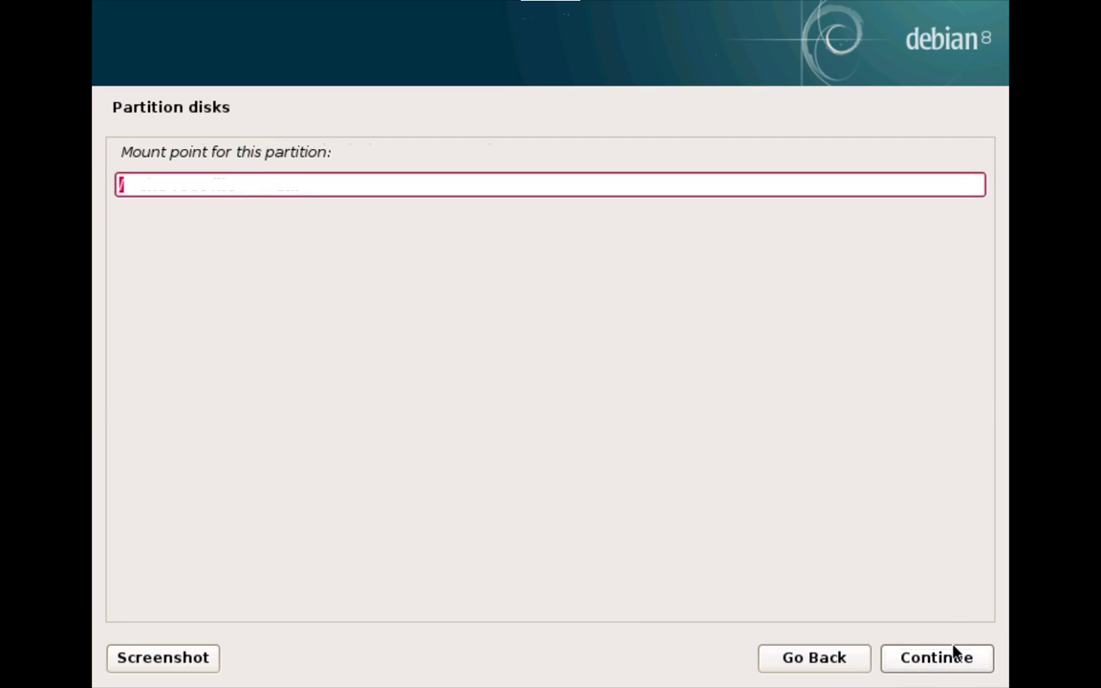
text(images)
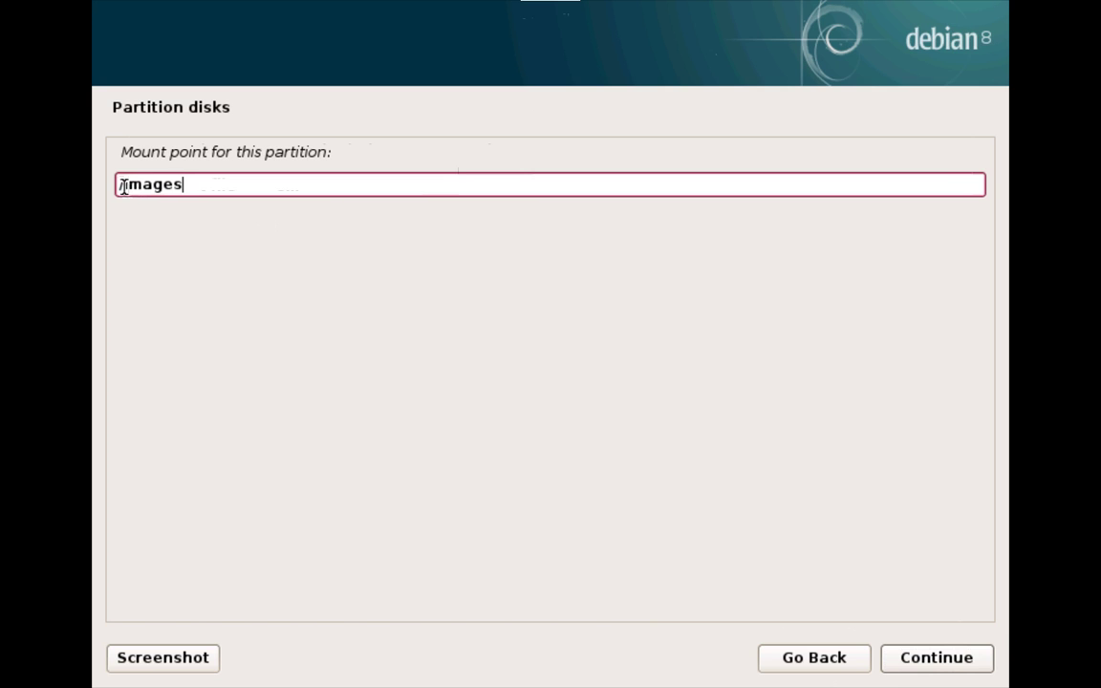
drag(128, 184, 100, 175)
click(219, 185)
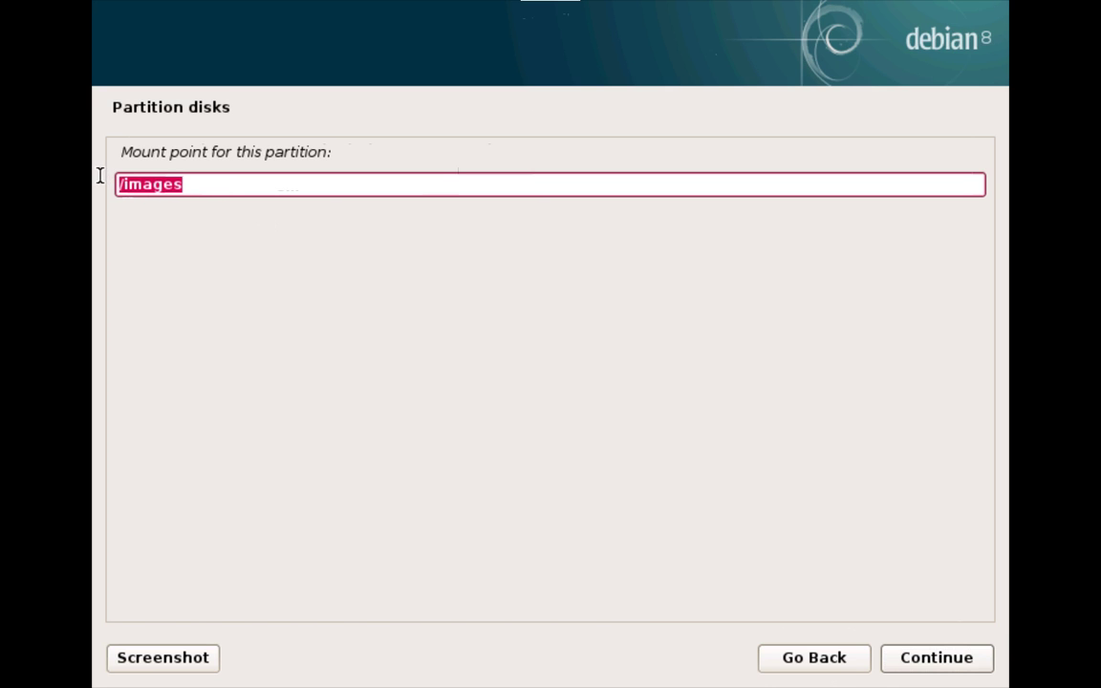
click(199, 189)
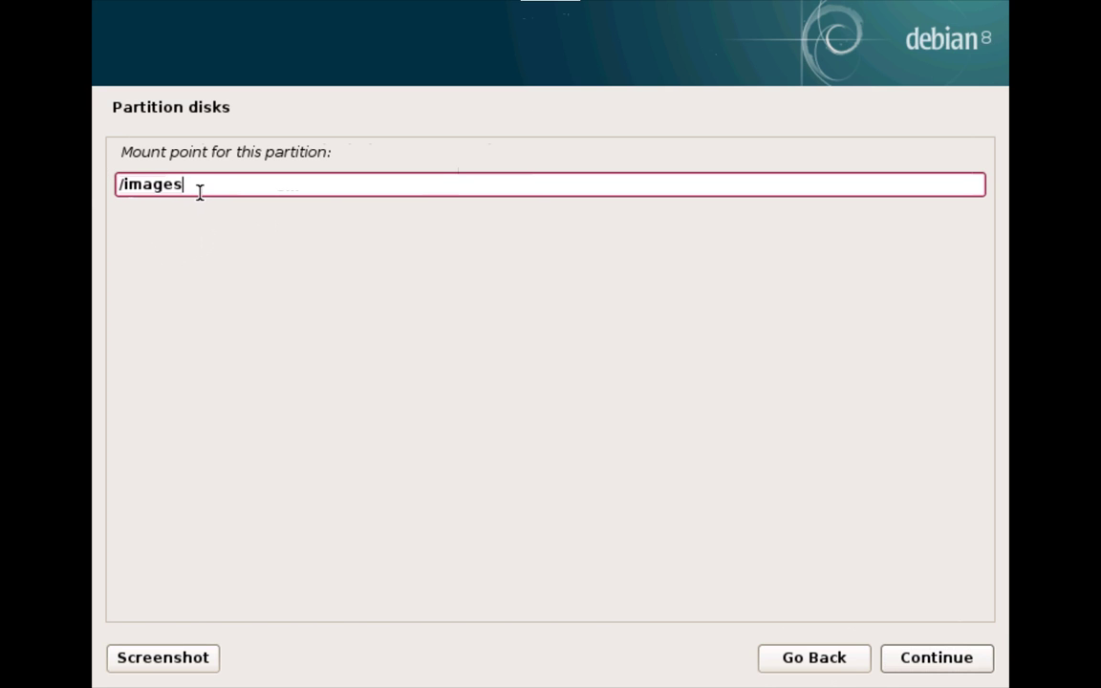
shift+click(123, 185)
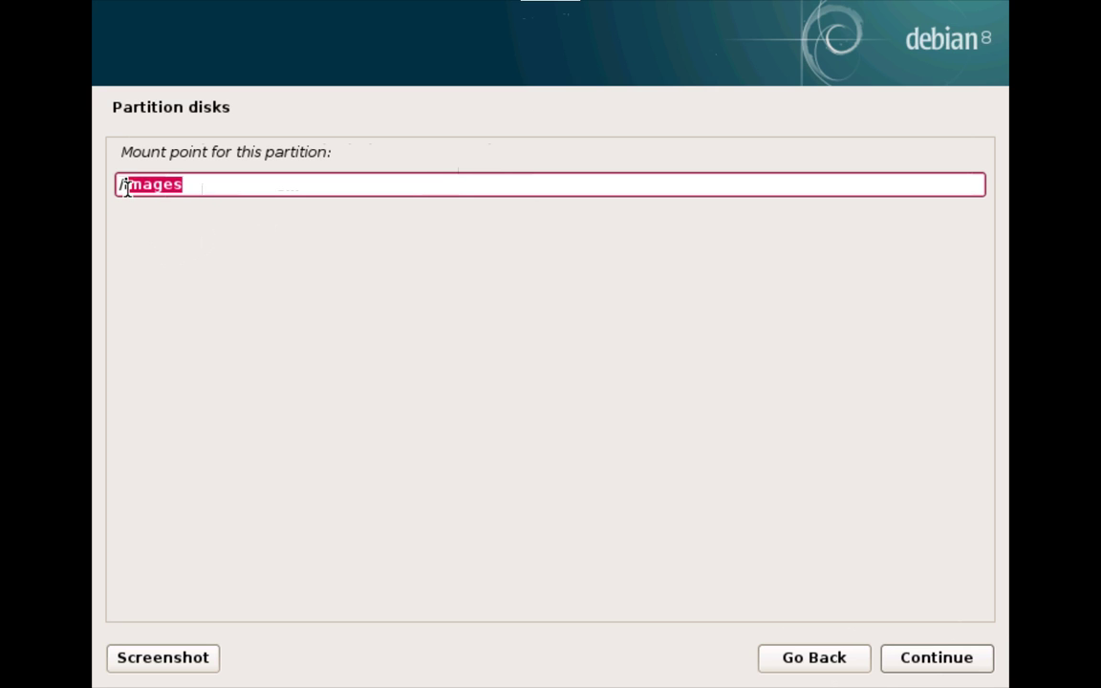
click(249, 185)
drag(122, 183, 188, 181)
click(940, 657)
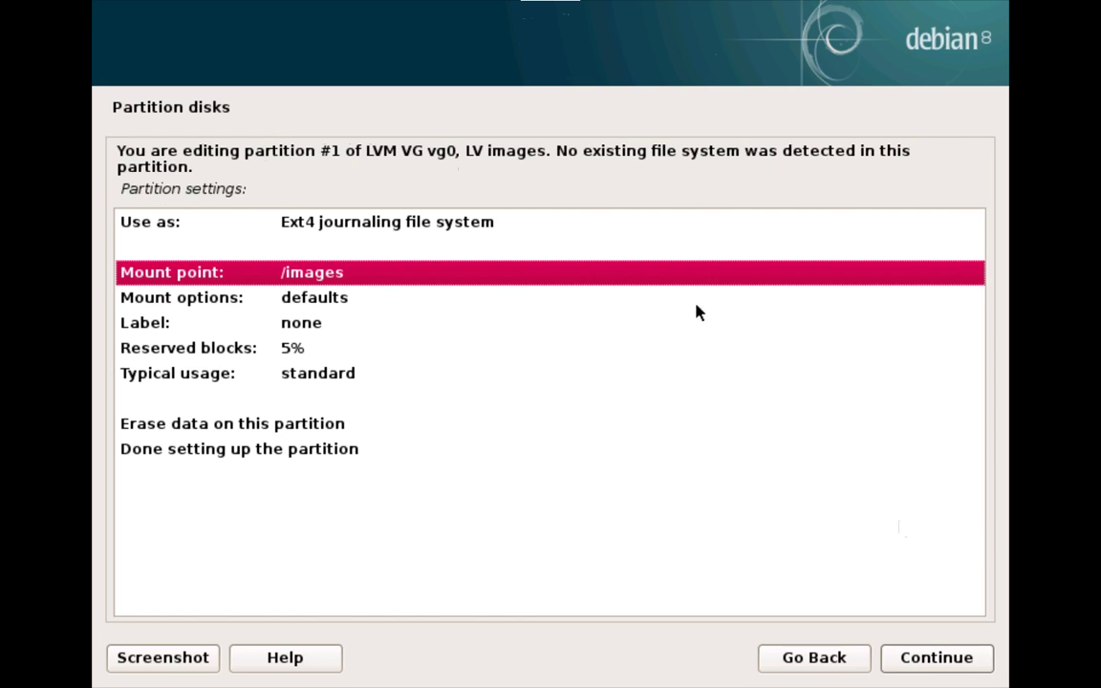
click(333, 451)
click(914, 661)
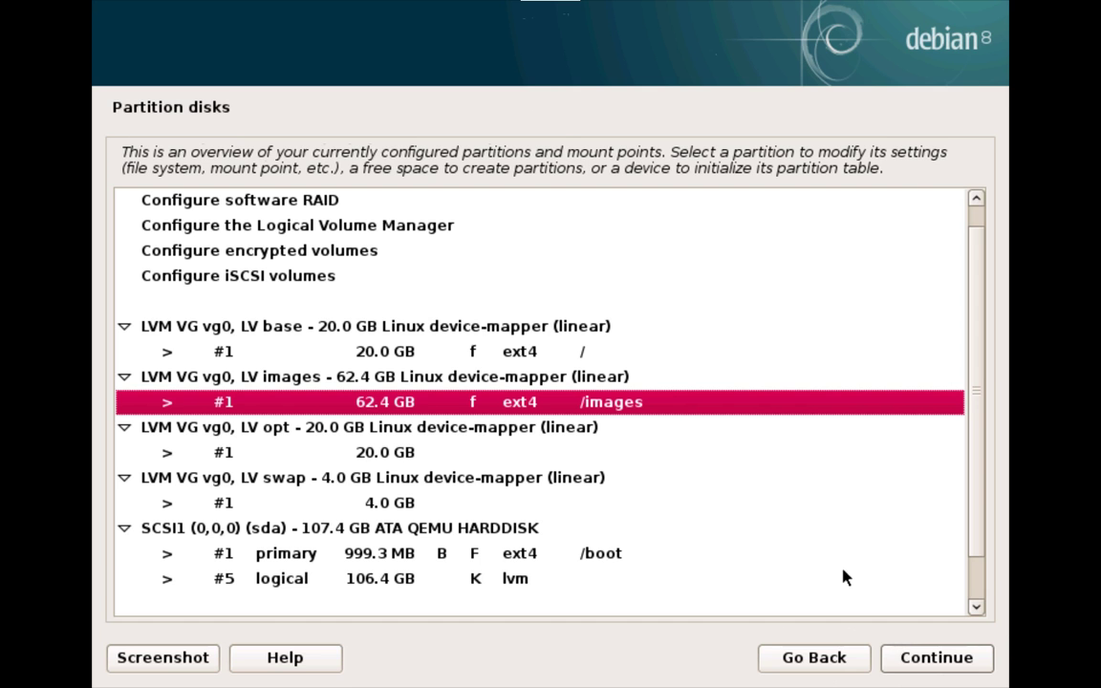
Step: Format the 20 GB opt volume as Ext4 with mount point /opt and finish its setup
click(287, 453)
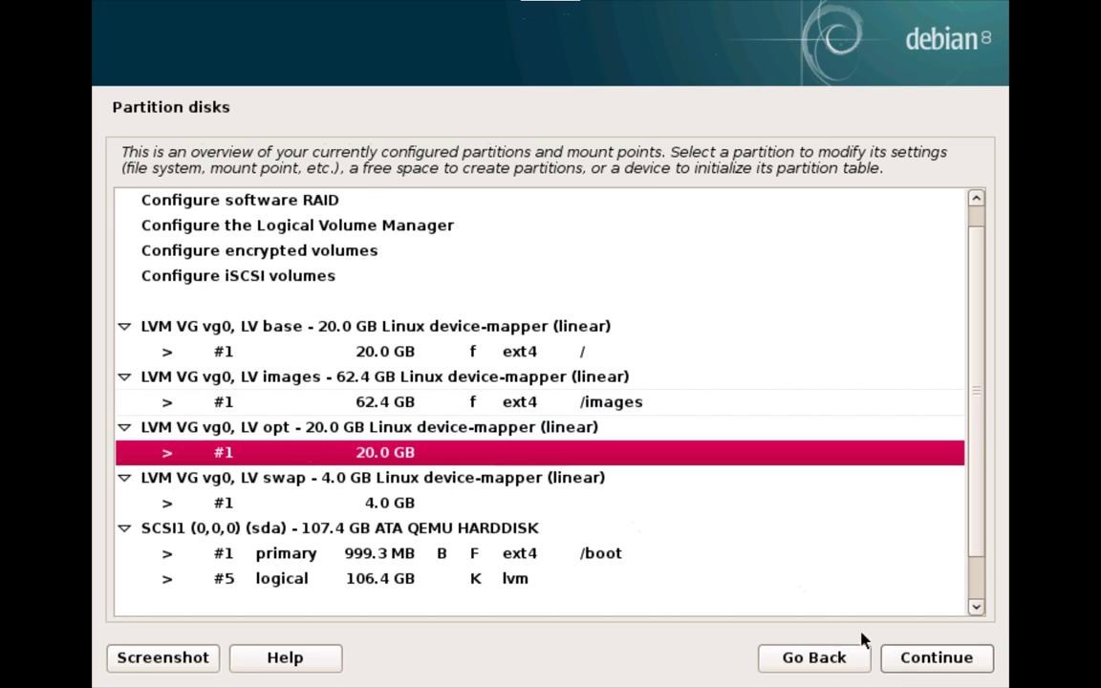
click(890, 648)
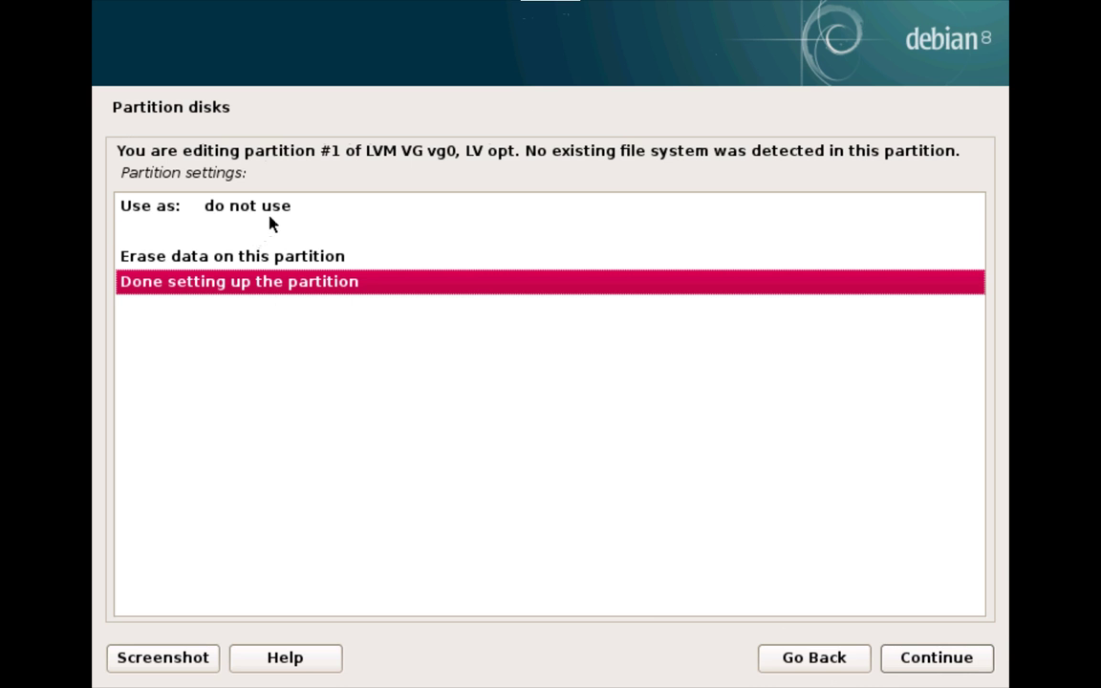
double_click(269, 215)
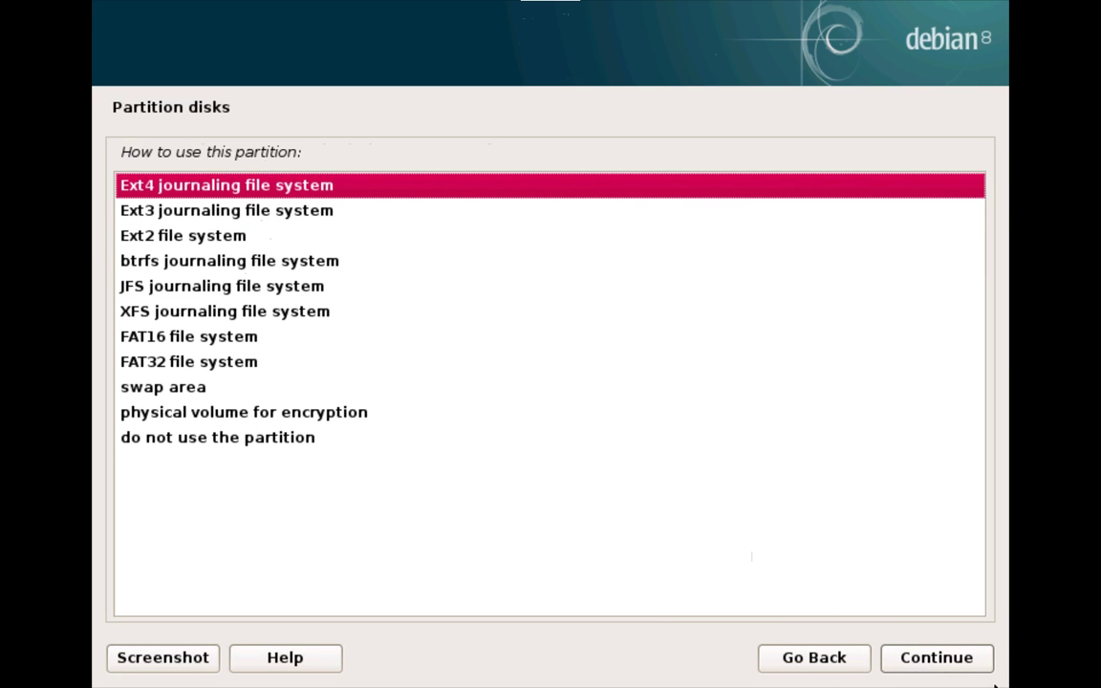
click(982, 666)
double_click(284, 258)
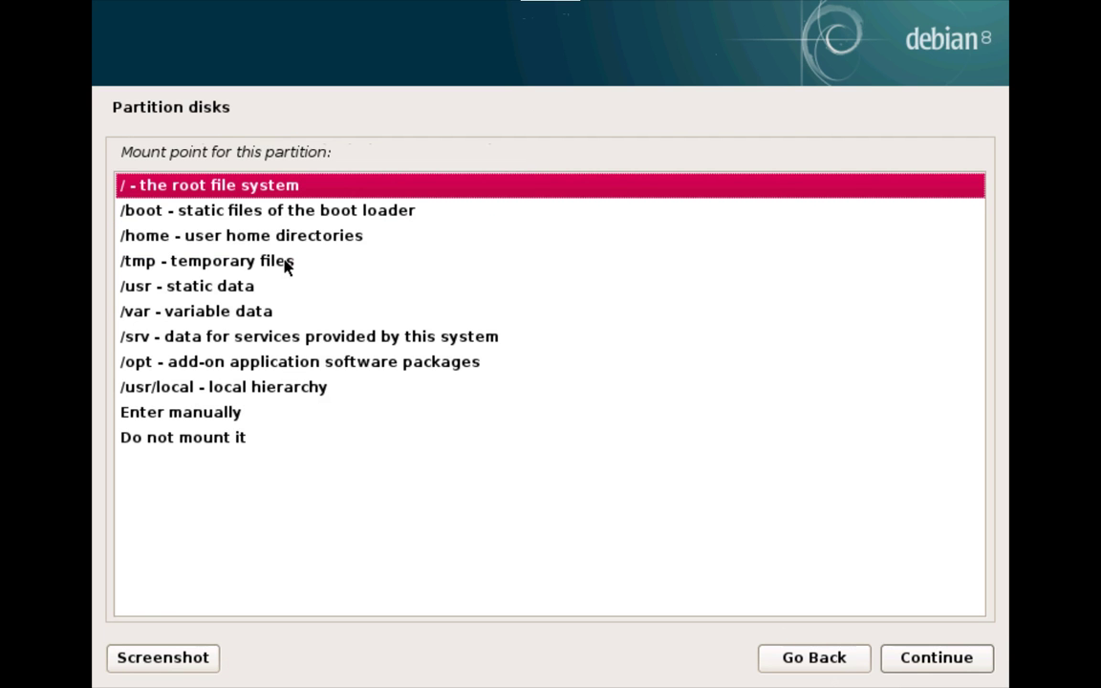
click(164, 361)
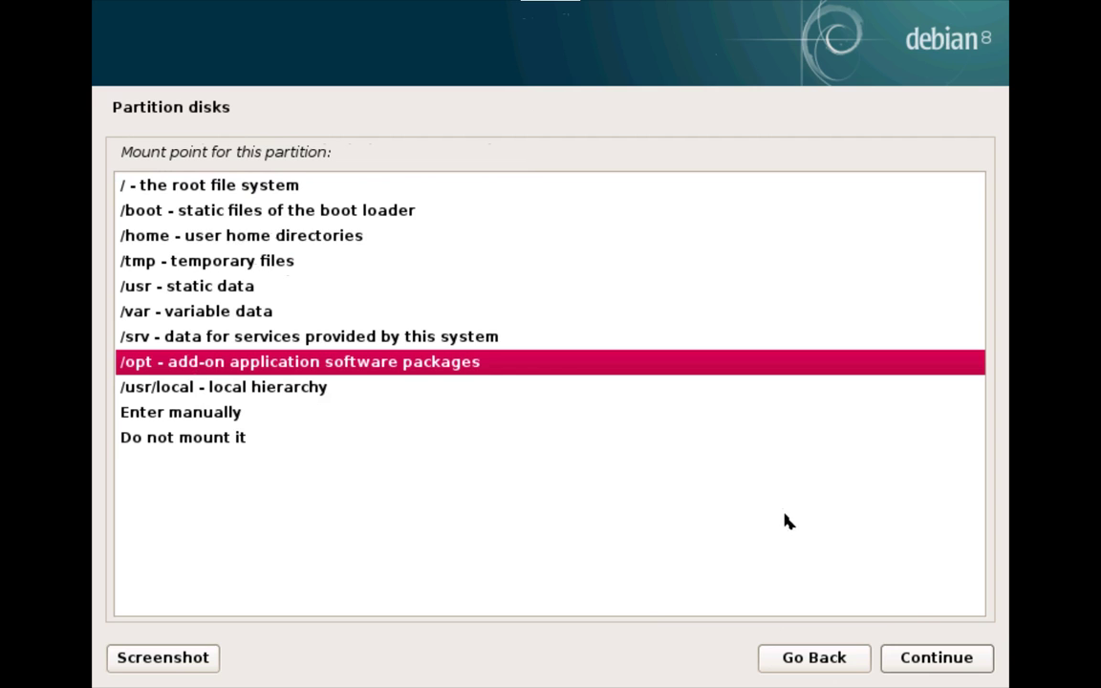
click(928, 657)
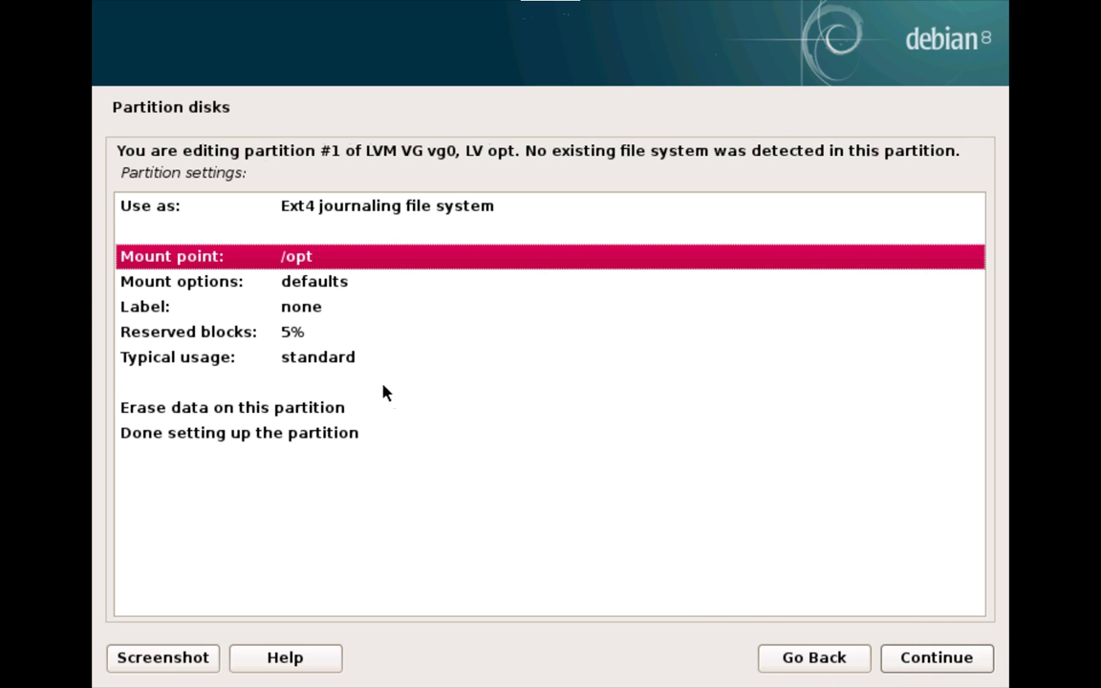
click(309, 440)
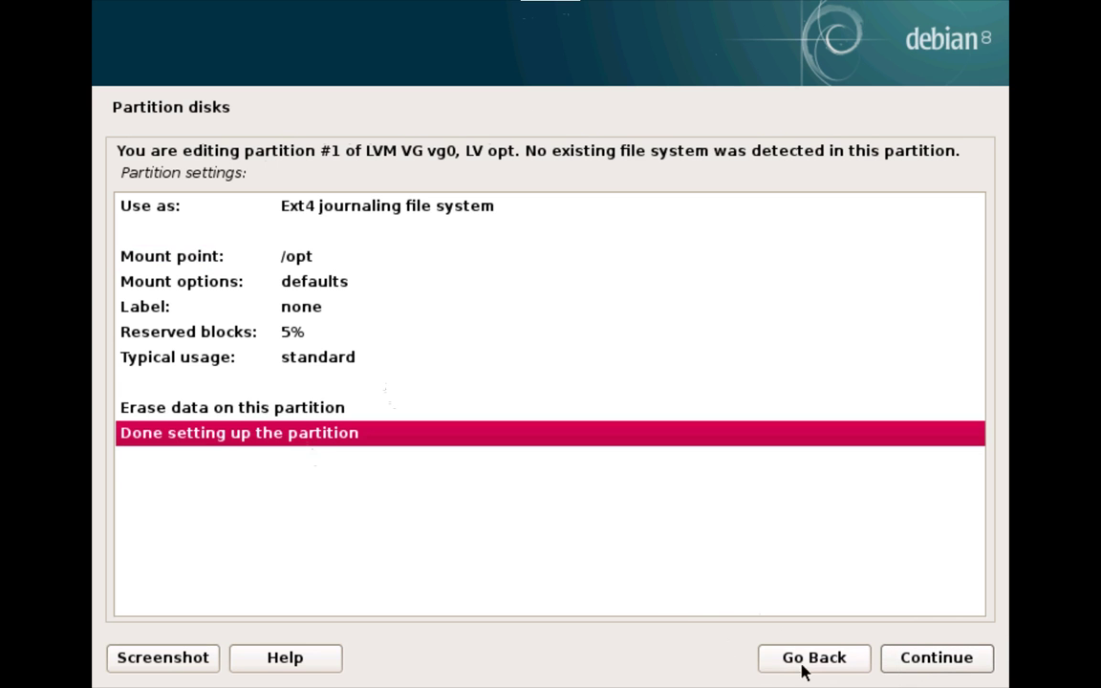
click(932, 660)
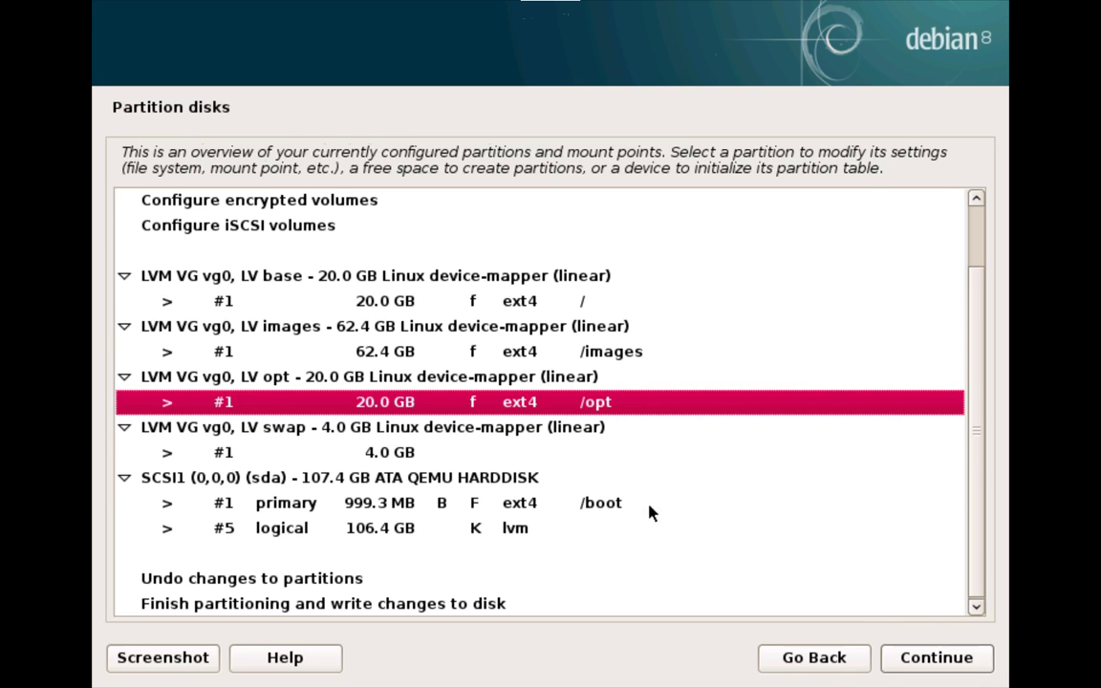
Step: Set the 4.0 GB swap volume's partition to be used as swap area and finish its setup
click(310, 452)
click(922, 655)
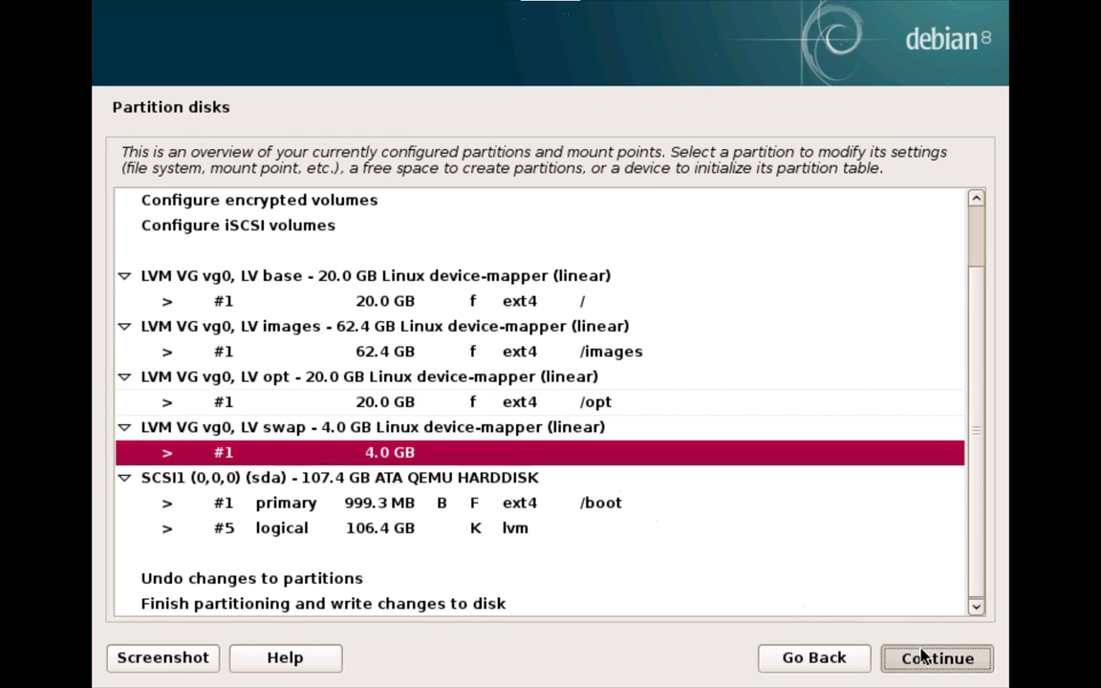
double_click(347, 212)
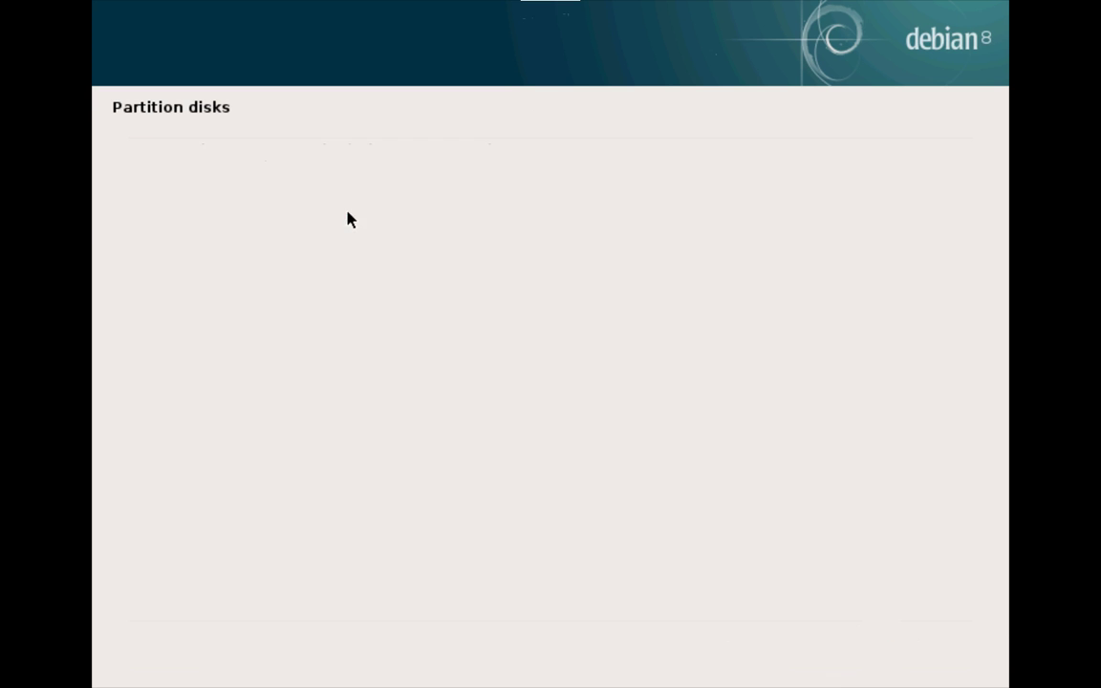
click(251, 392)
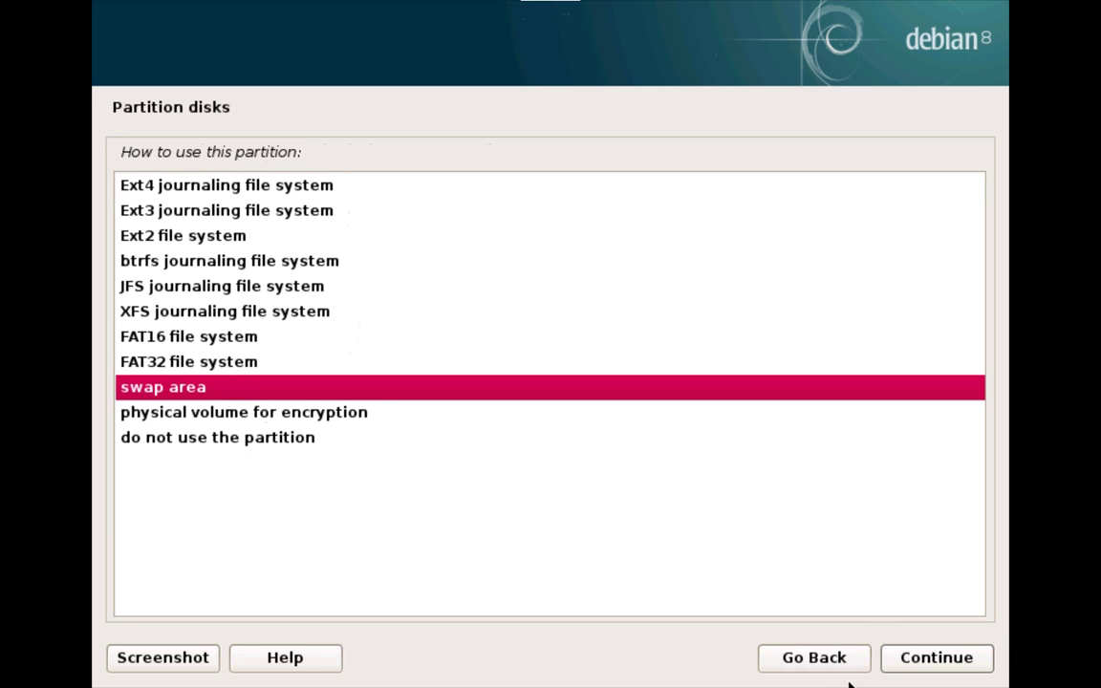
click(908, 667)
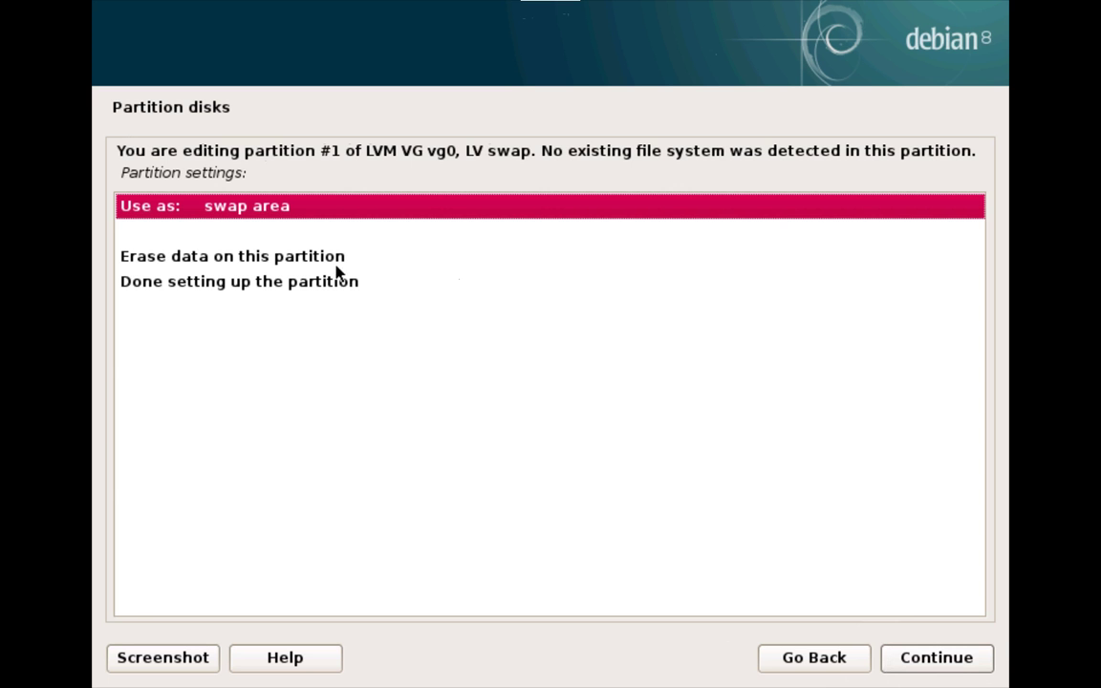
click(334, 260)
click(312, 281)
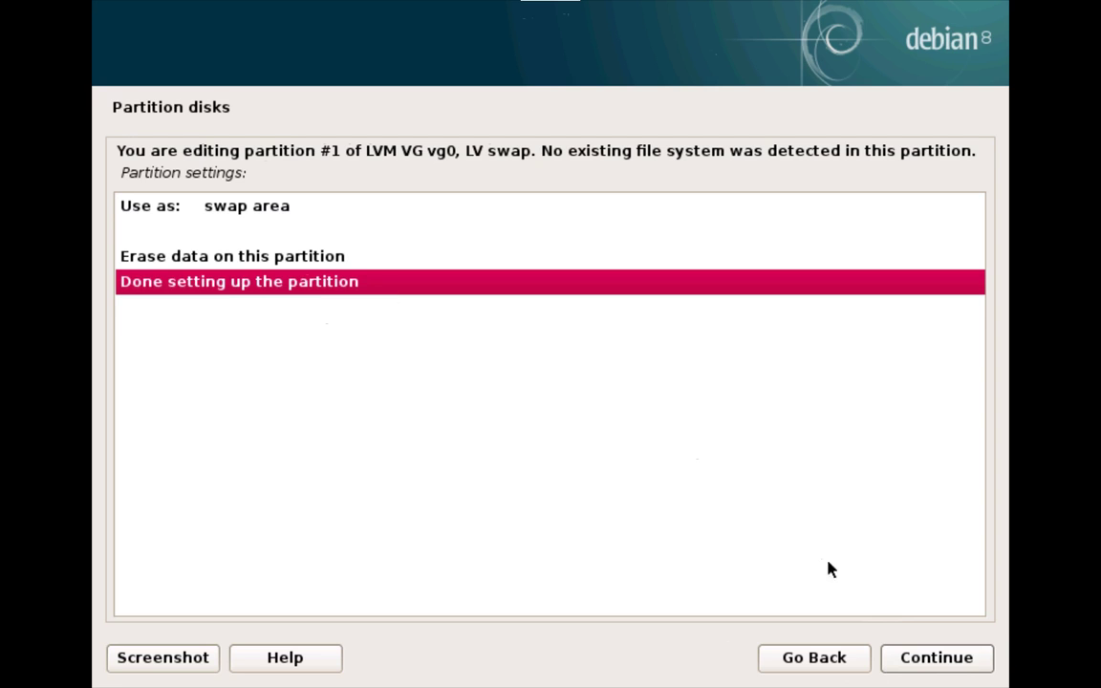
click(907, 655)
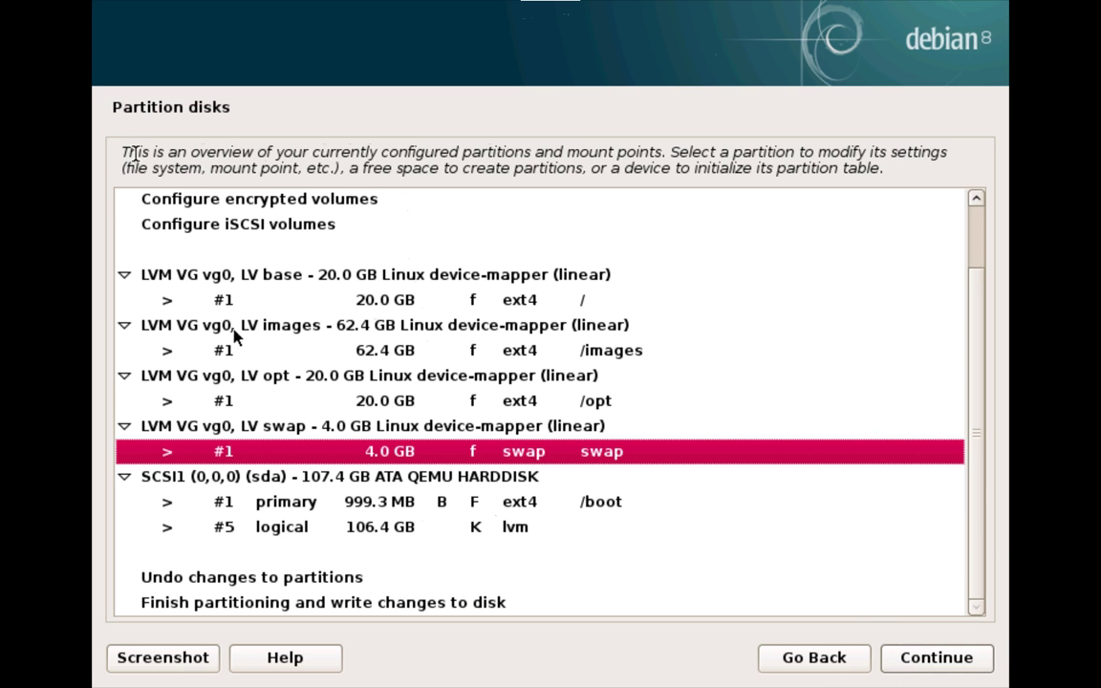
click(351, 497)
key(Up)
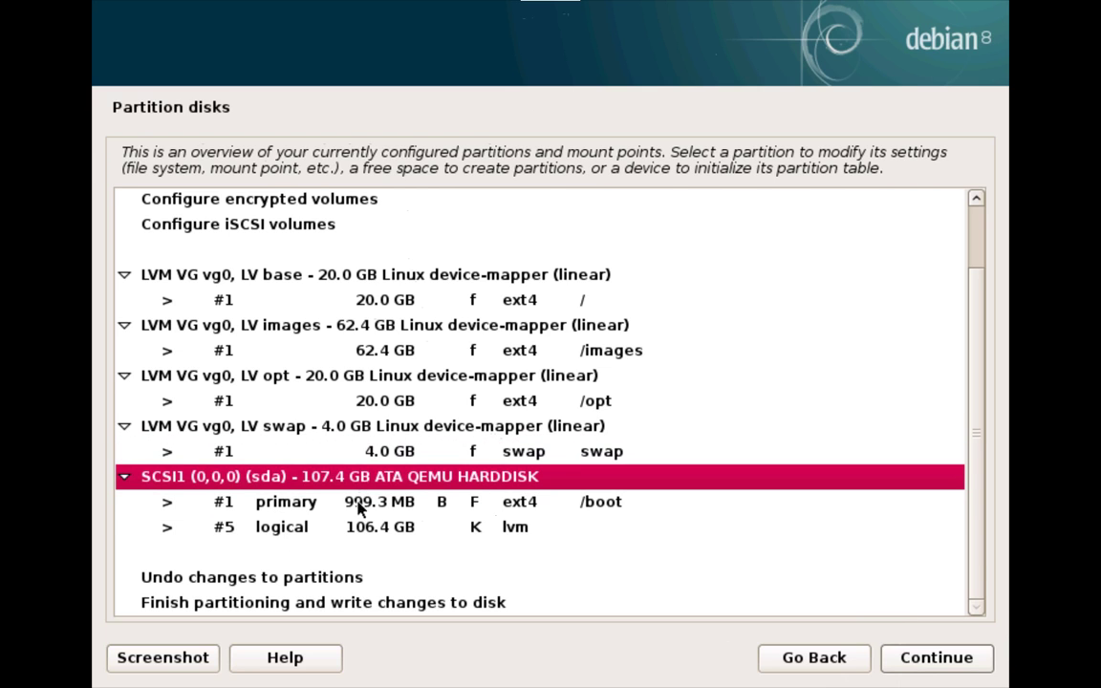
key(Down)
key(Down)
key(Up)
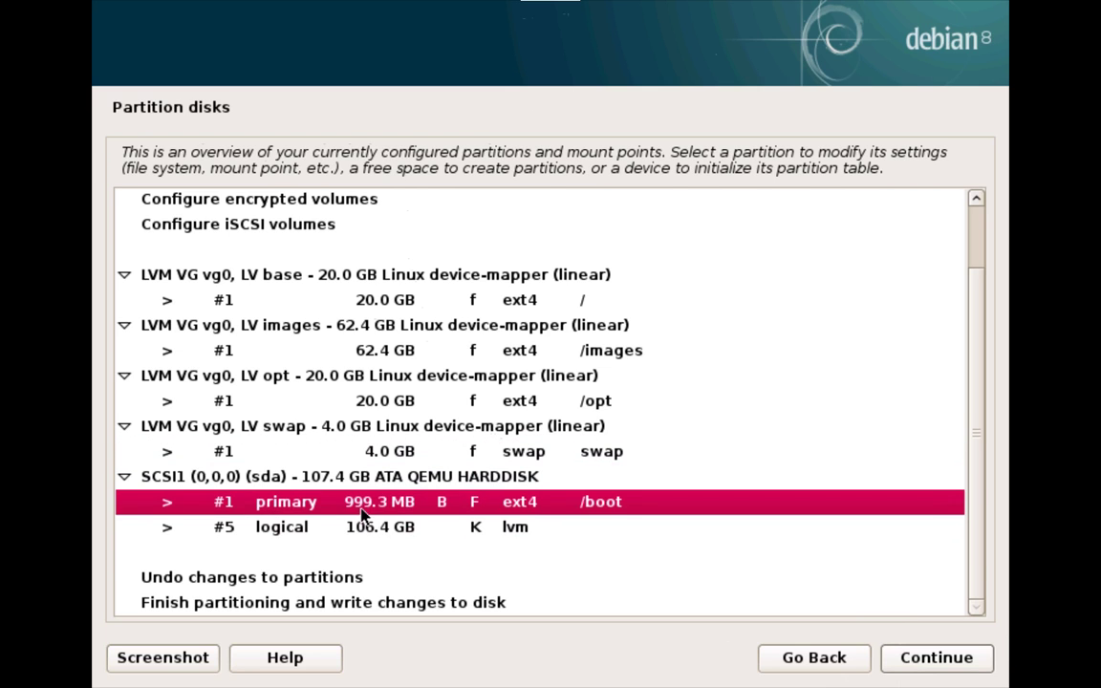
click(363, 546)
click(376, 528)
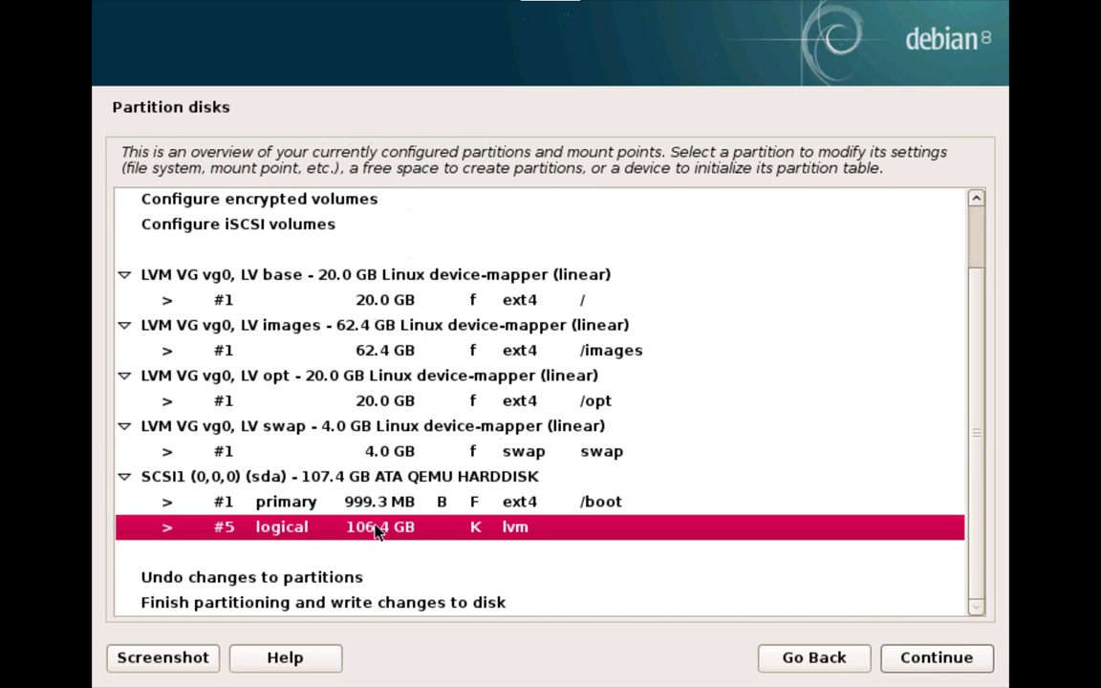
click(648, 512)
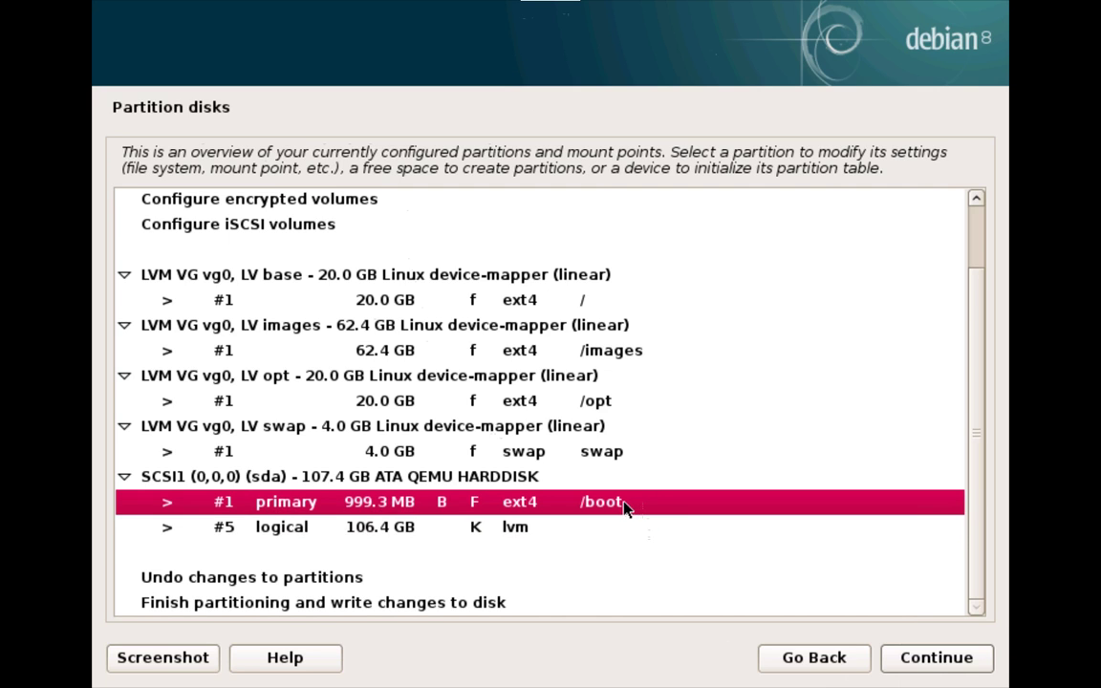
click(514, 528)
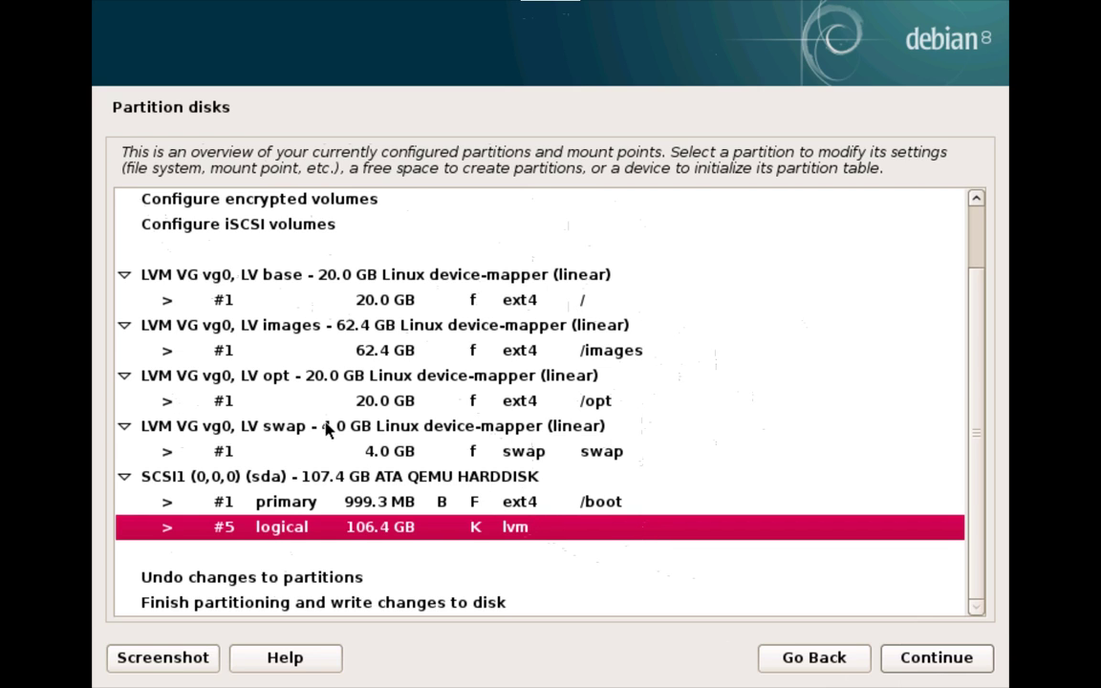
scroll(329, 426, up, 1)
scroll(389, 373, down, 1)
scroll(573, 381, up, 1)
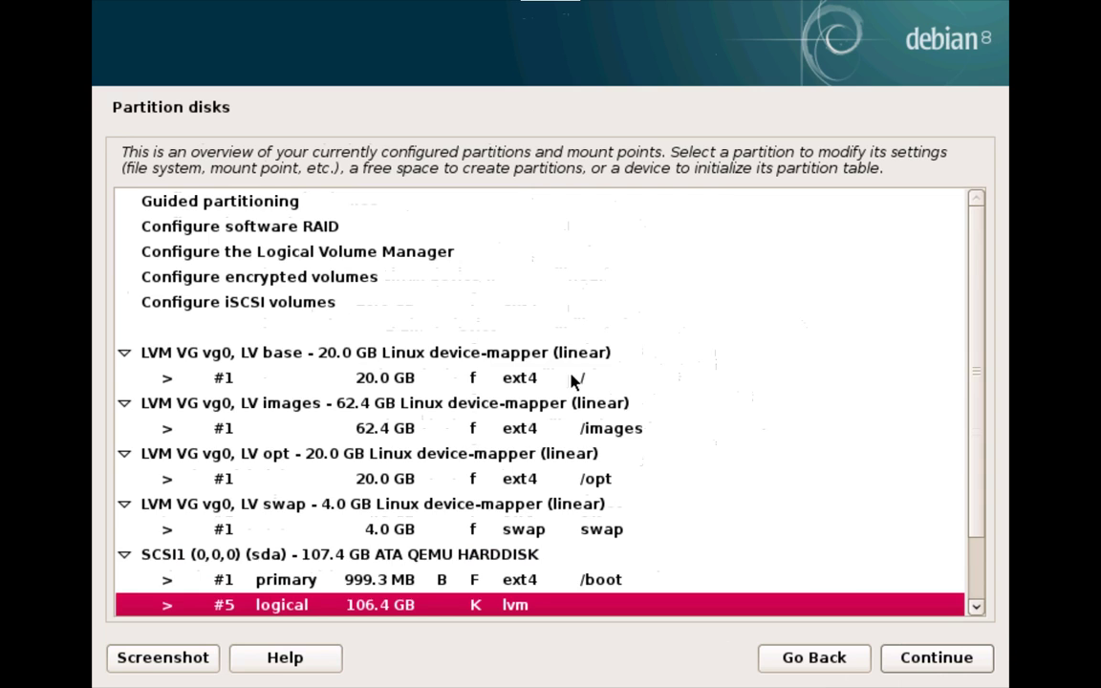
scroll(573, 381, down, 1)
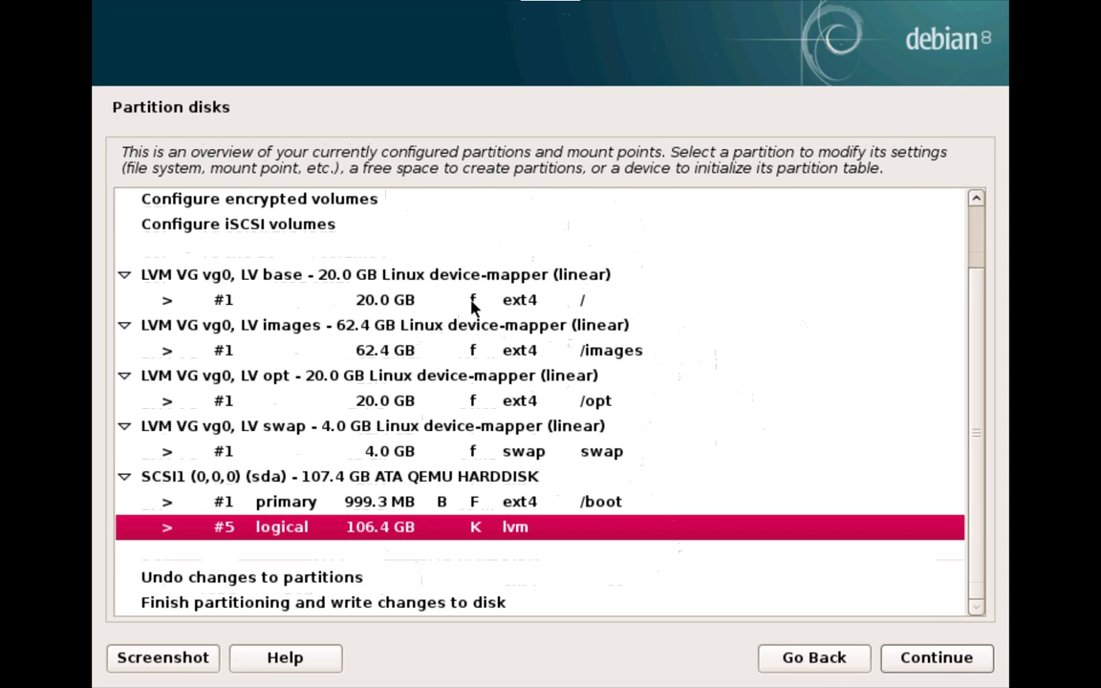
click(575, 306)
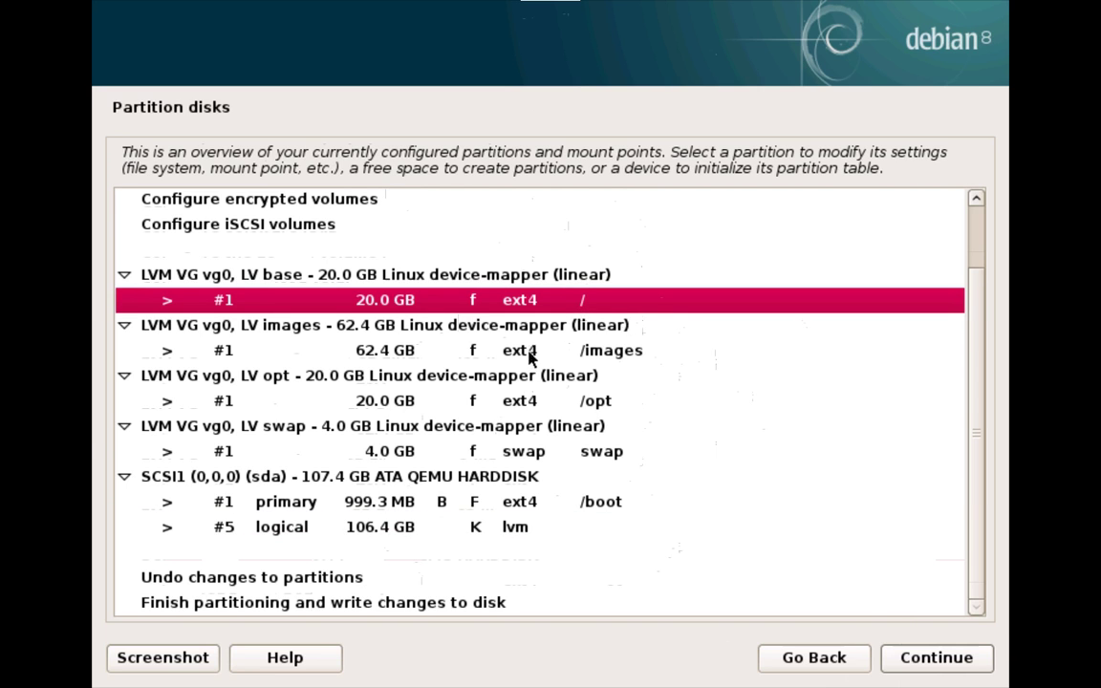
click(535, 400)
click(580, 332)
click(580, 350)
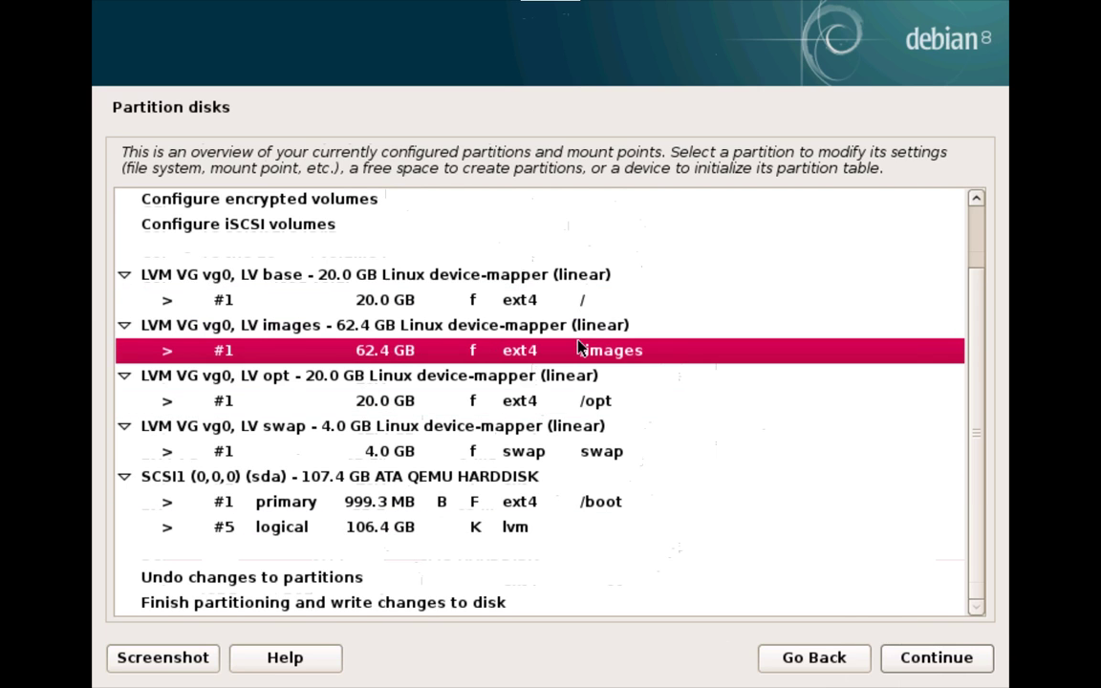
click(558, 503)
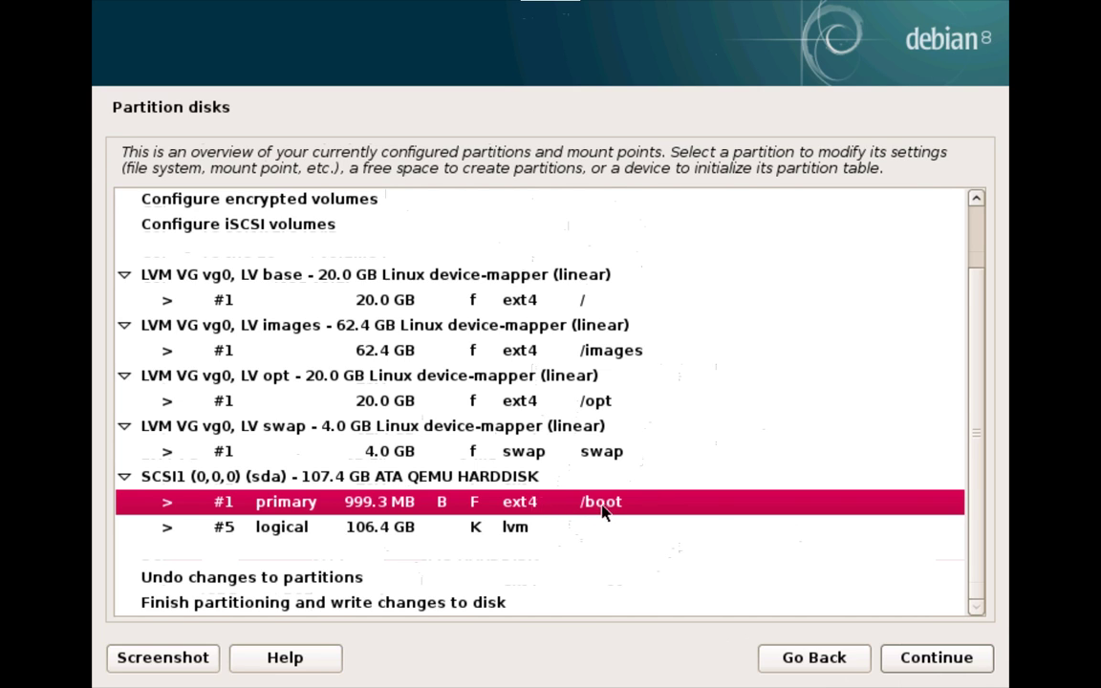
click(289, 527)
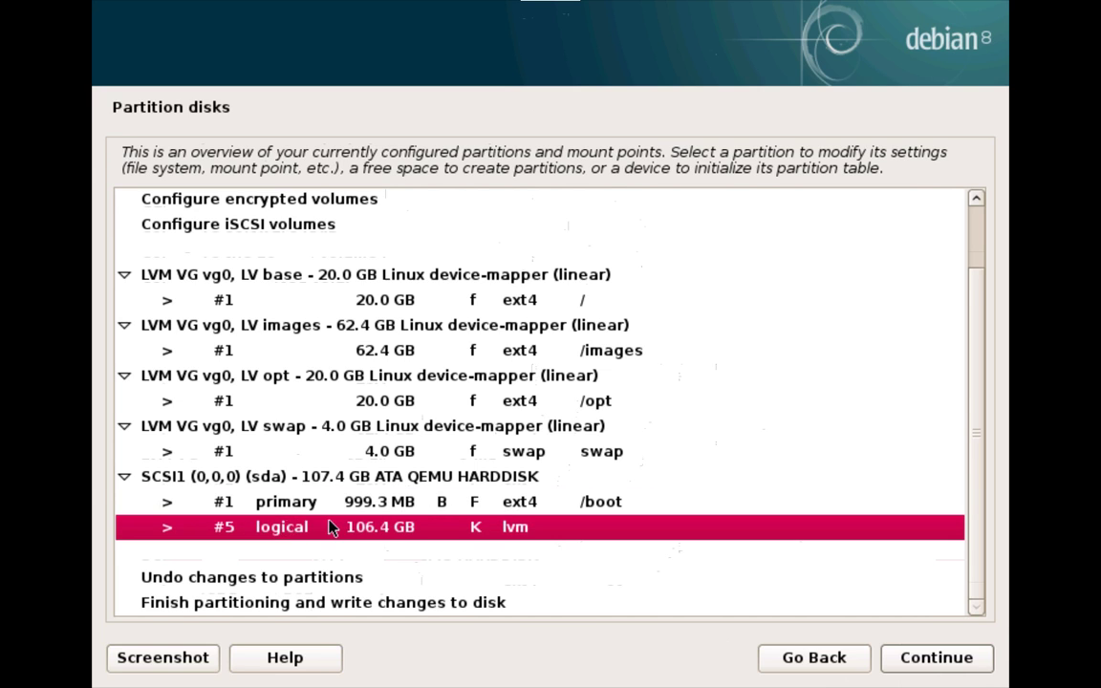
click(491, 504)
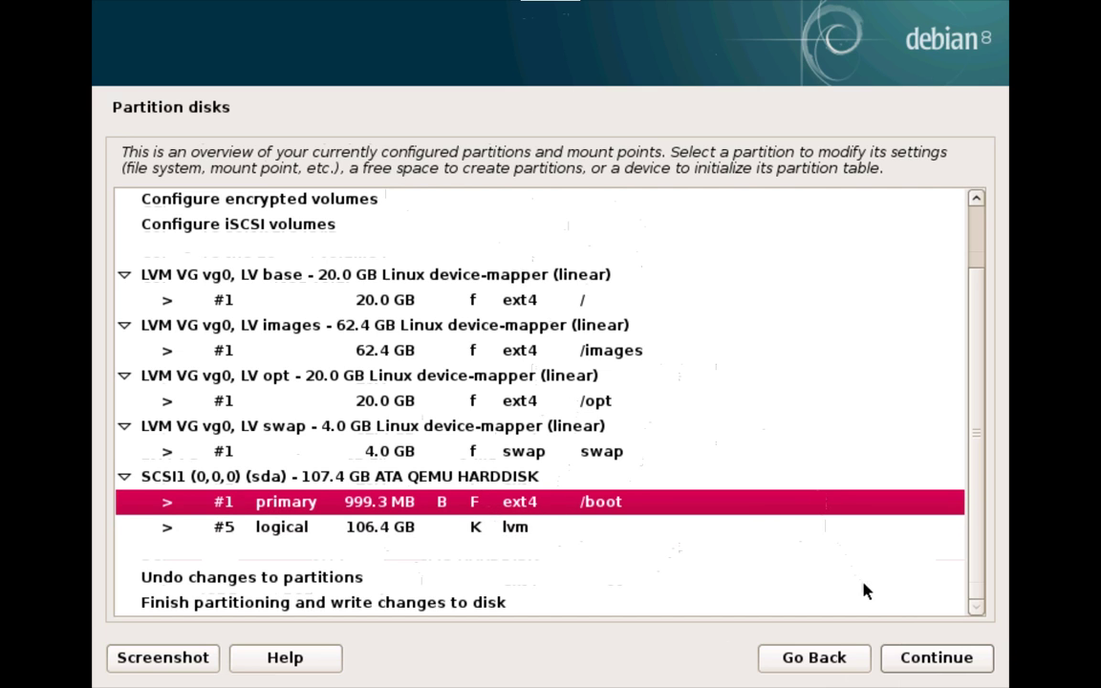
Step: Keep the /boot settings, write the partition changes to disk, then exit fullscreen to the gedit notes
click(922, 662)
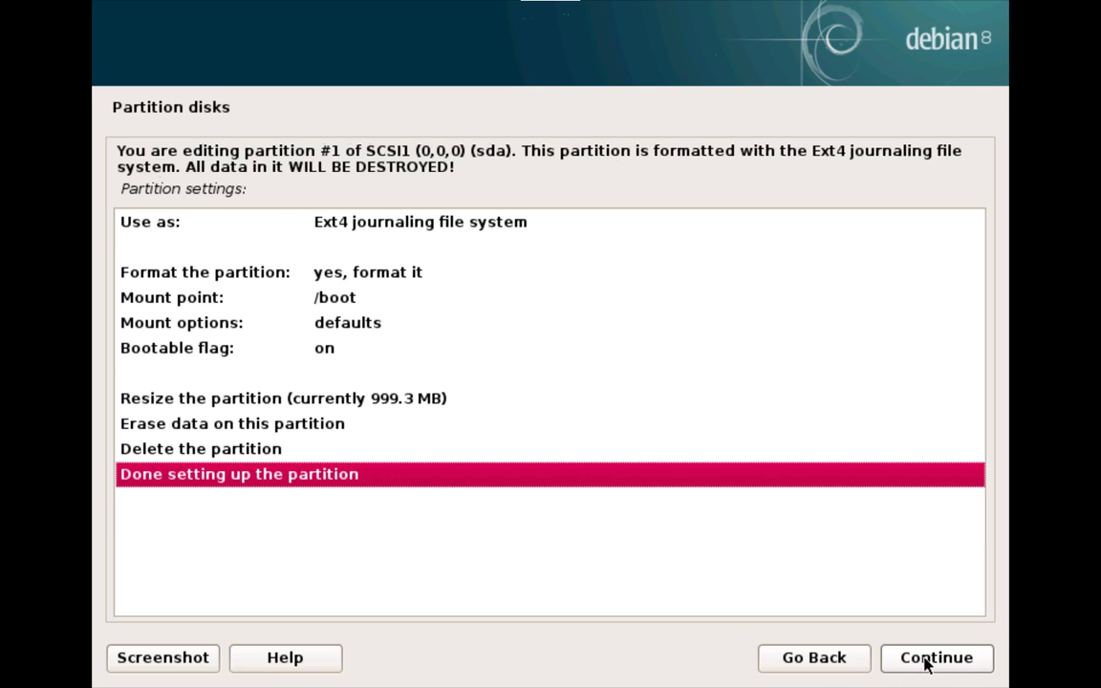
click(923, 659)
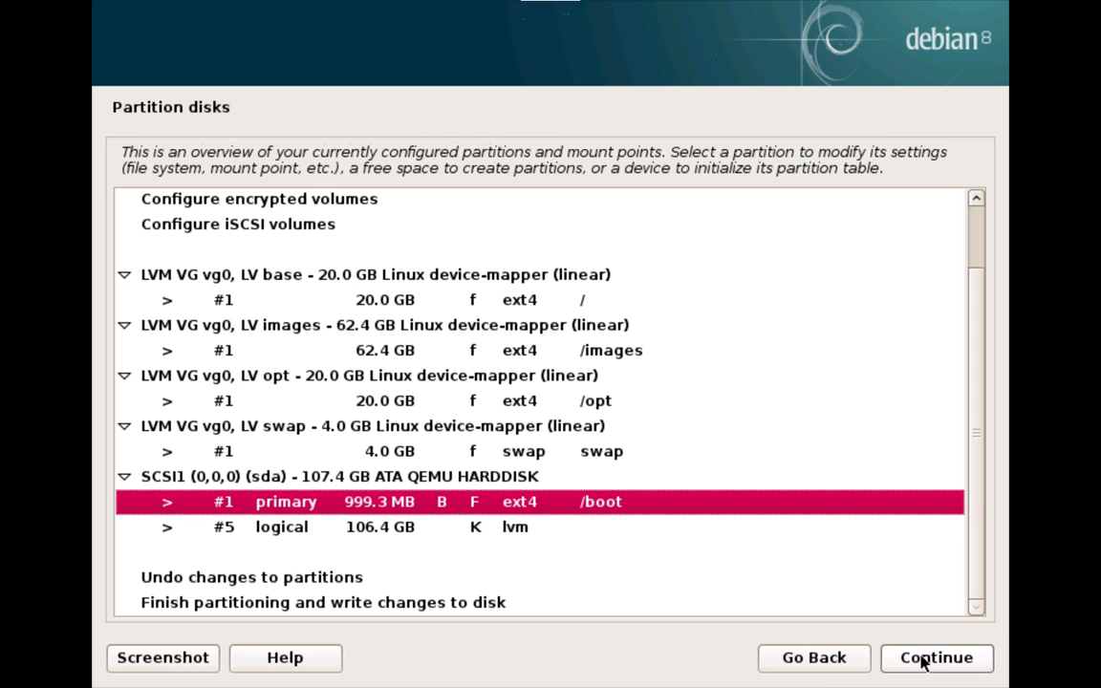
click(400, 608)
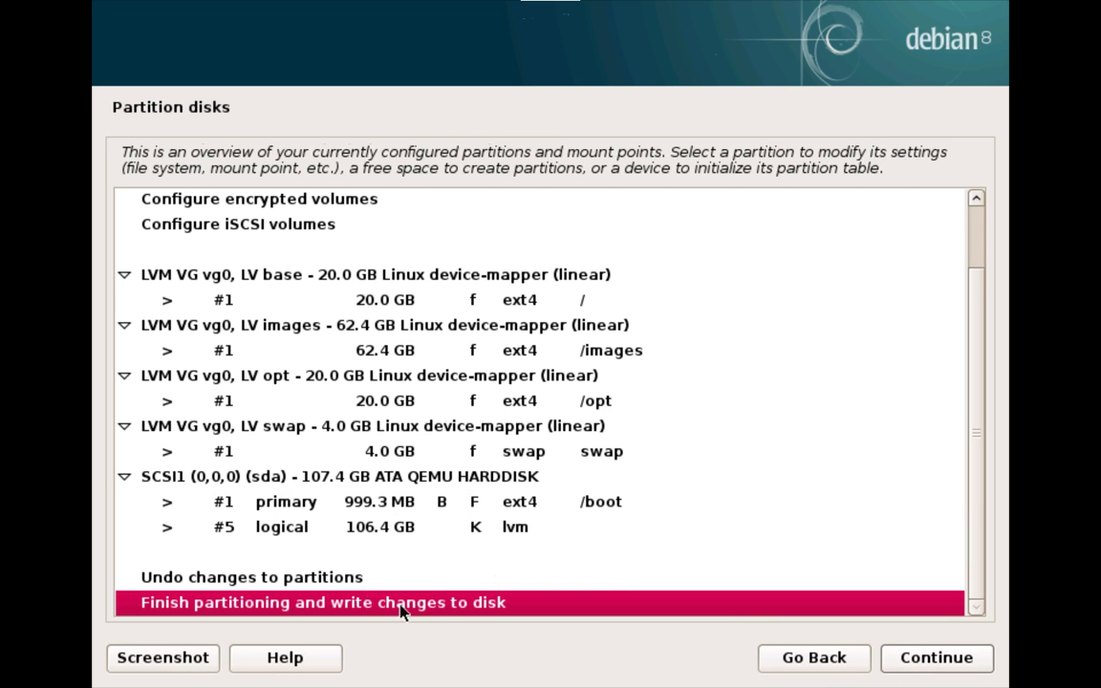
click(893, 658)
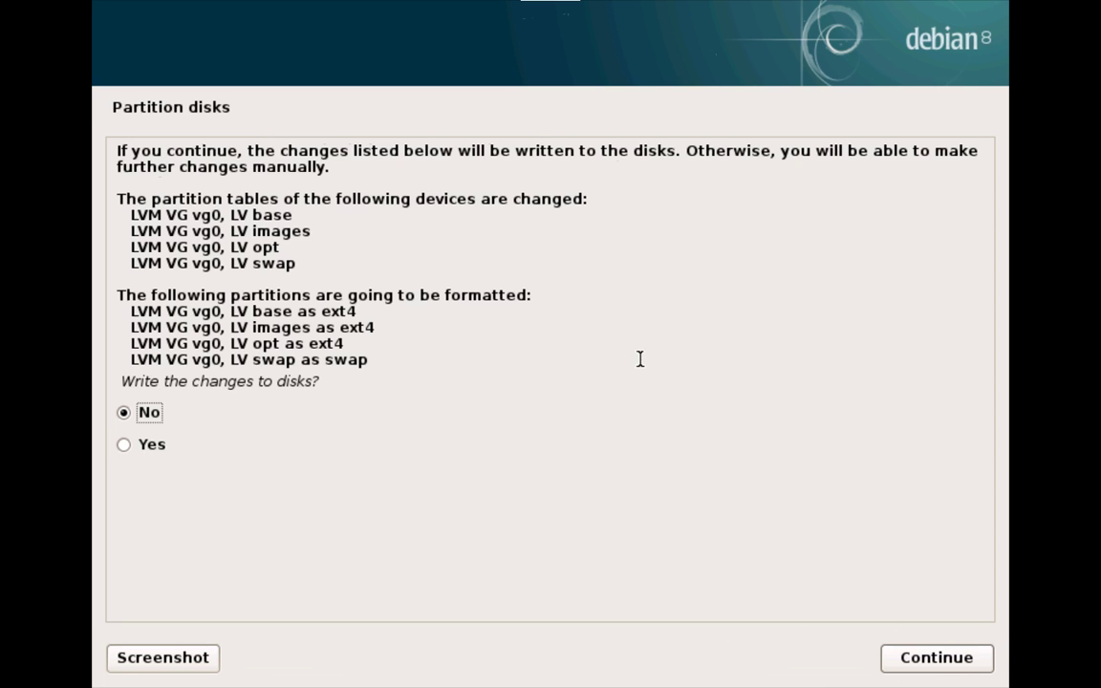
click(153, 444)
click(944, 657)
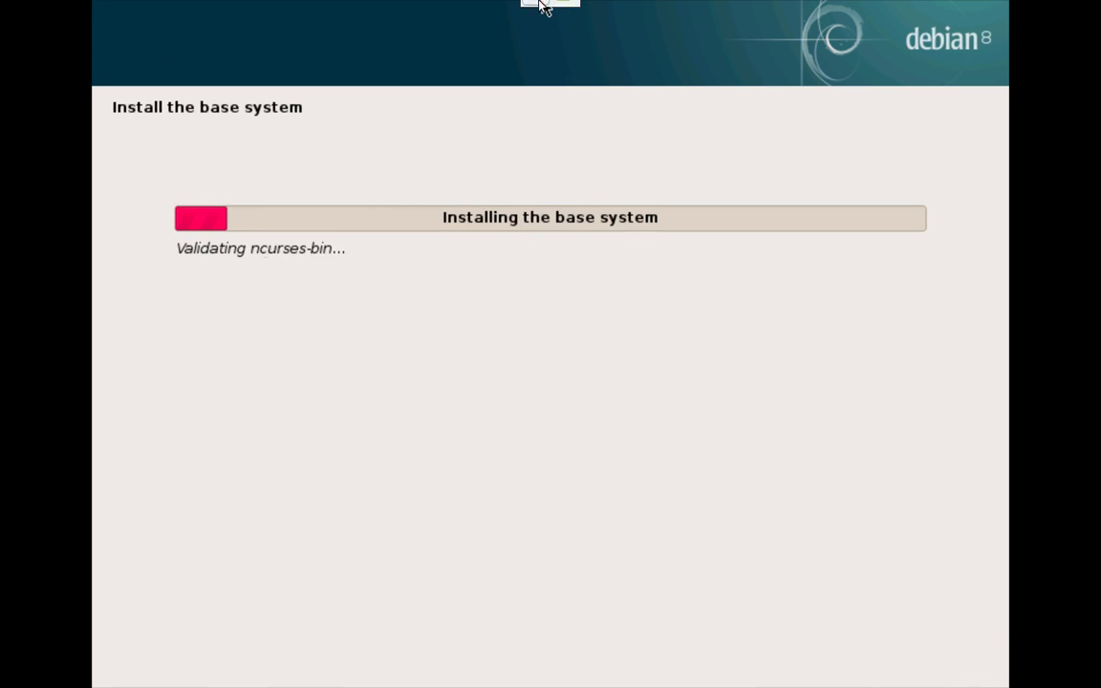
click(483, 12)
click(25, 403)
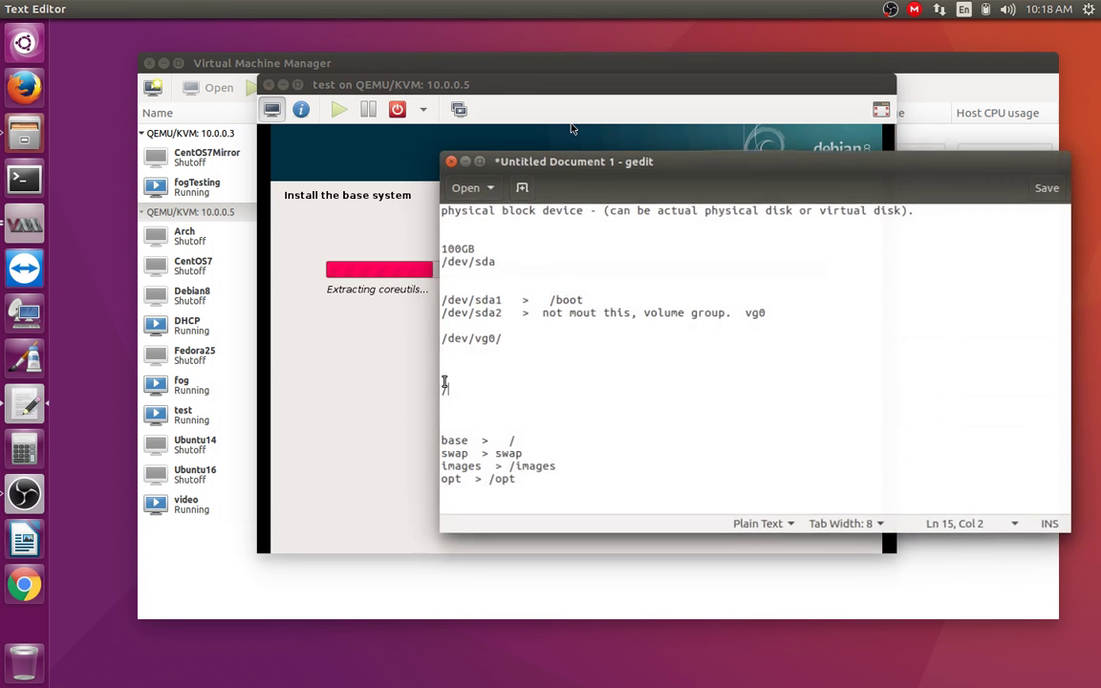
Step: Add /home and /boot lines beneath the root / entry in the notes
drag(449, 392, 386, 405)
click(453, 399)
drag(453, 398, 427, 390)
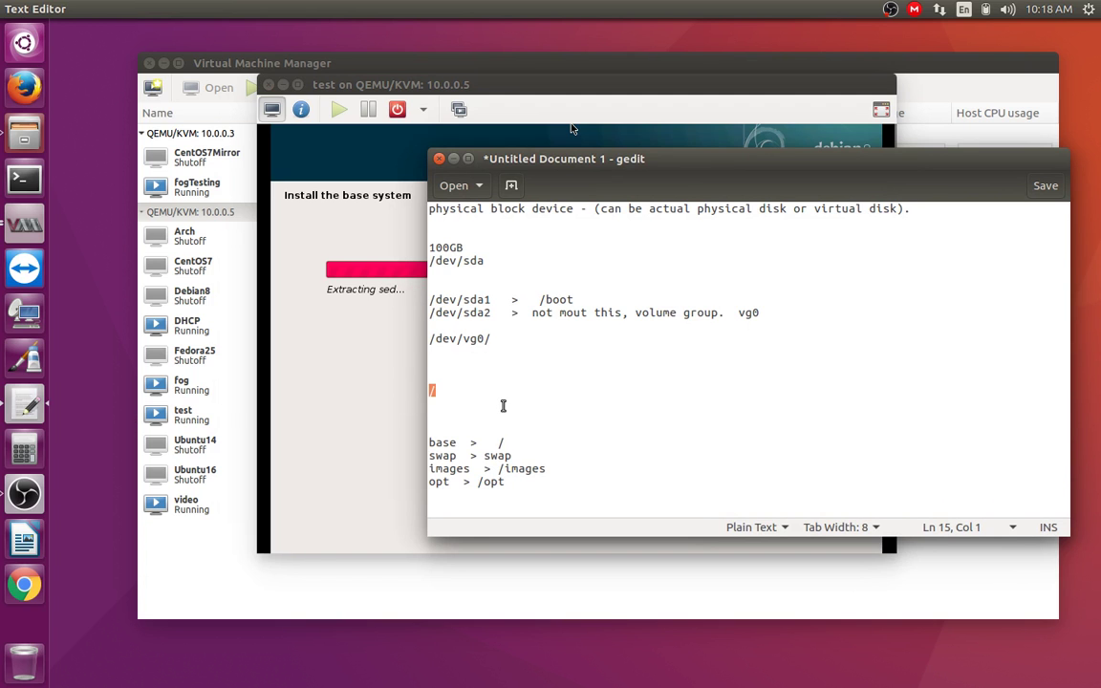
click(474, 392)
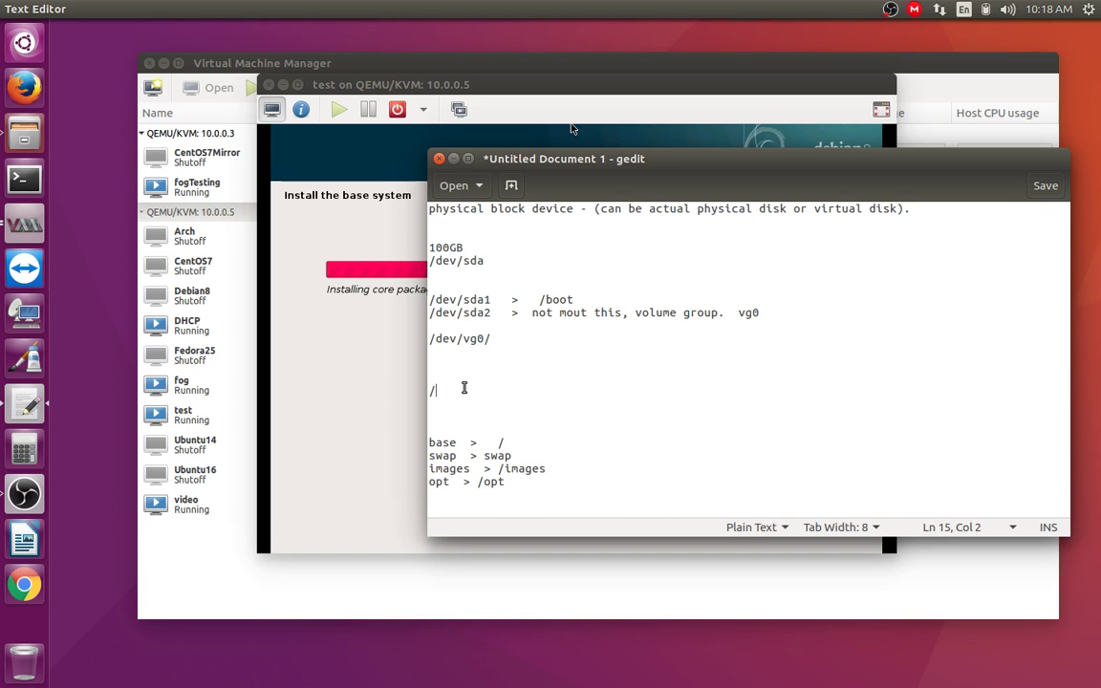
key(Return)
key(Return)
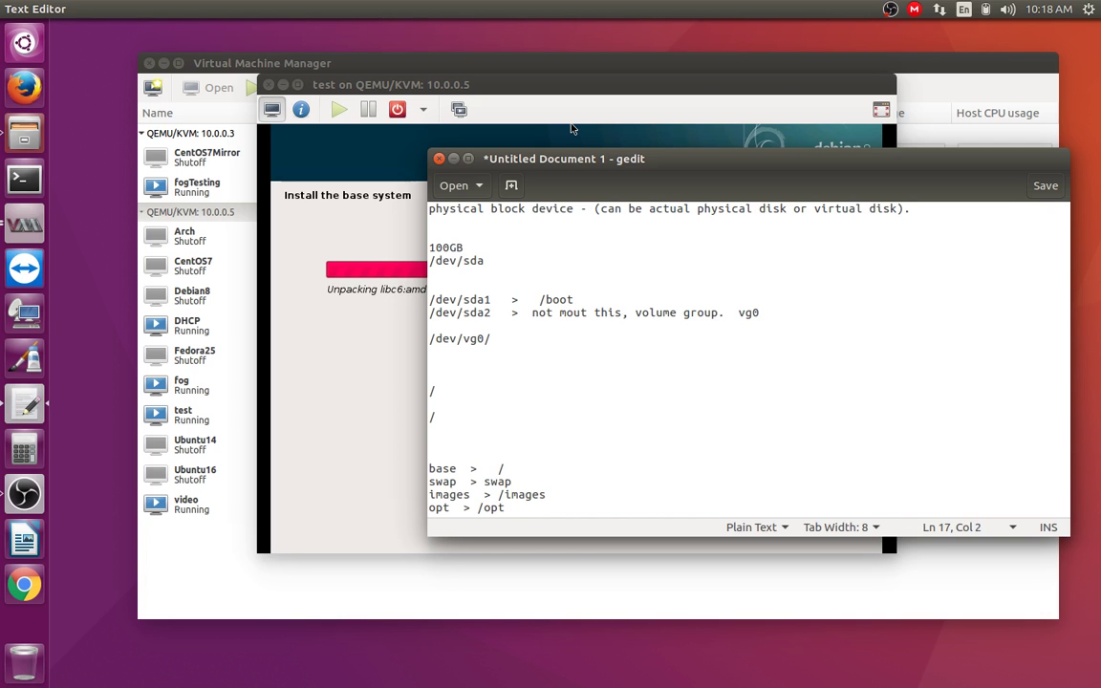
text(/boot/)
key(BackSpace)
key(BackSpace)
key(BackSpace)
key(BackSpace)
key(BackSpace)
text(home)
key(Return)
text(/boot)
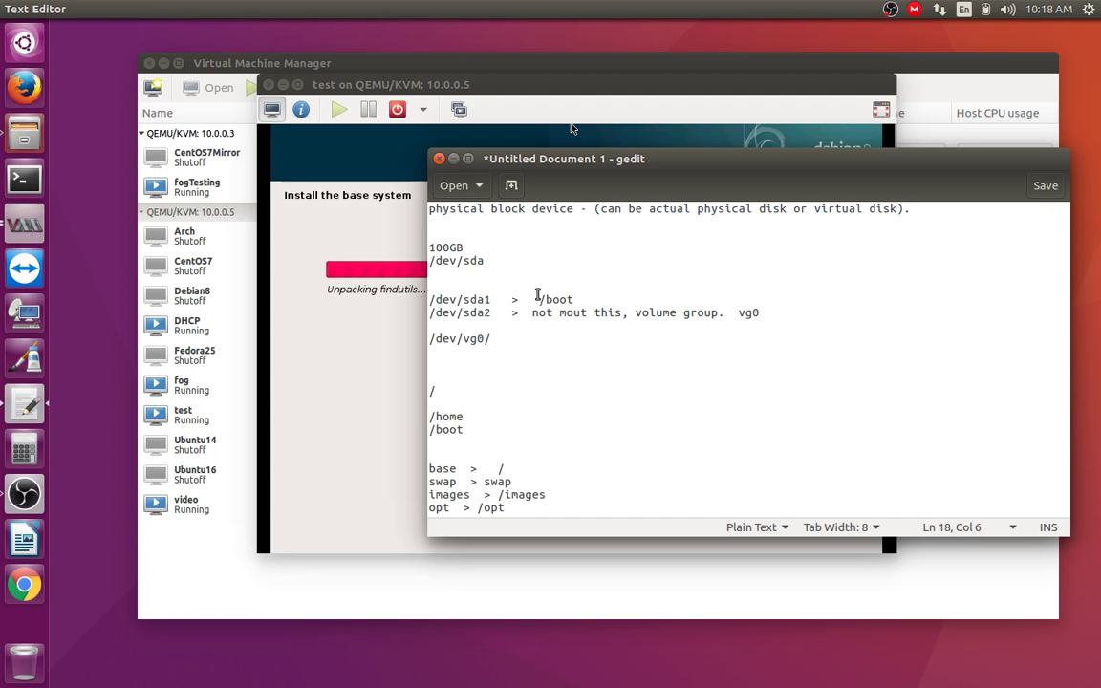
Step: Complete the home entry as /home/ followed by the user's name
drag(434, 299, 586, 300)
click(528, 400)
drag(431, 416, 481, 414)
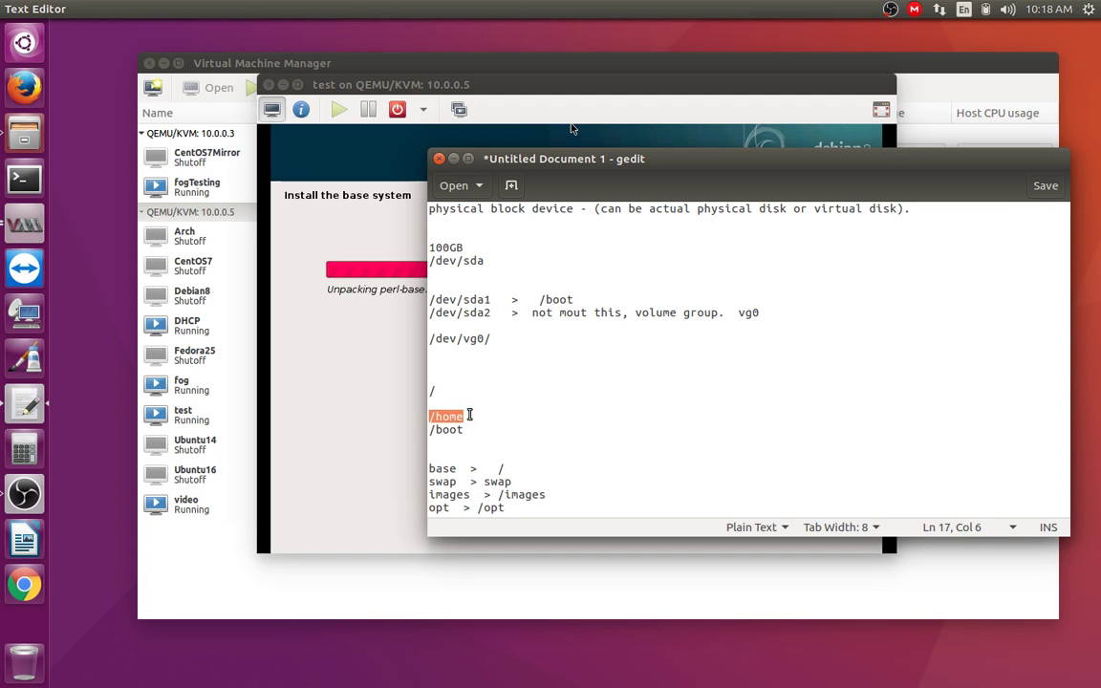
click(482, 420)
text(/ho)
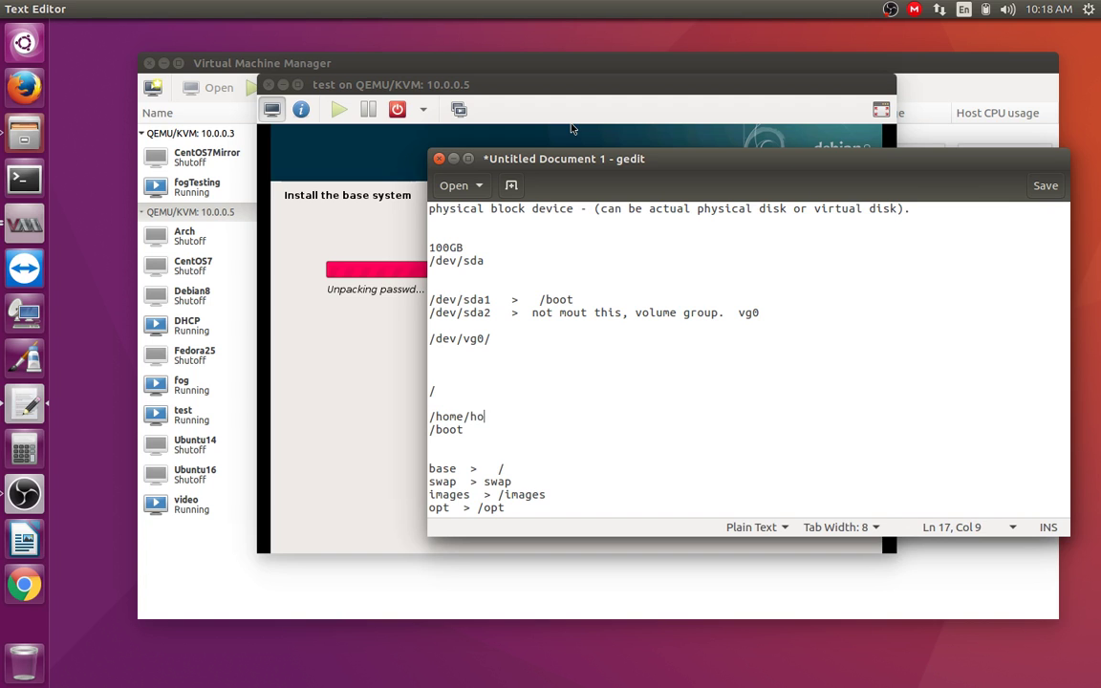
key(BackSpace)
key(BackSpace)
text(wayne)
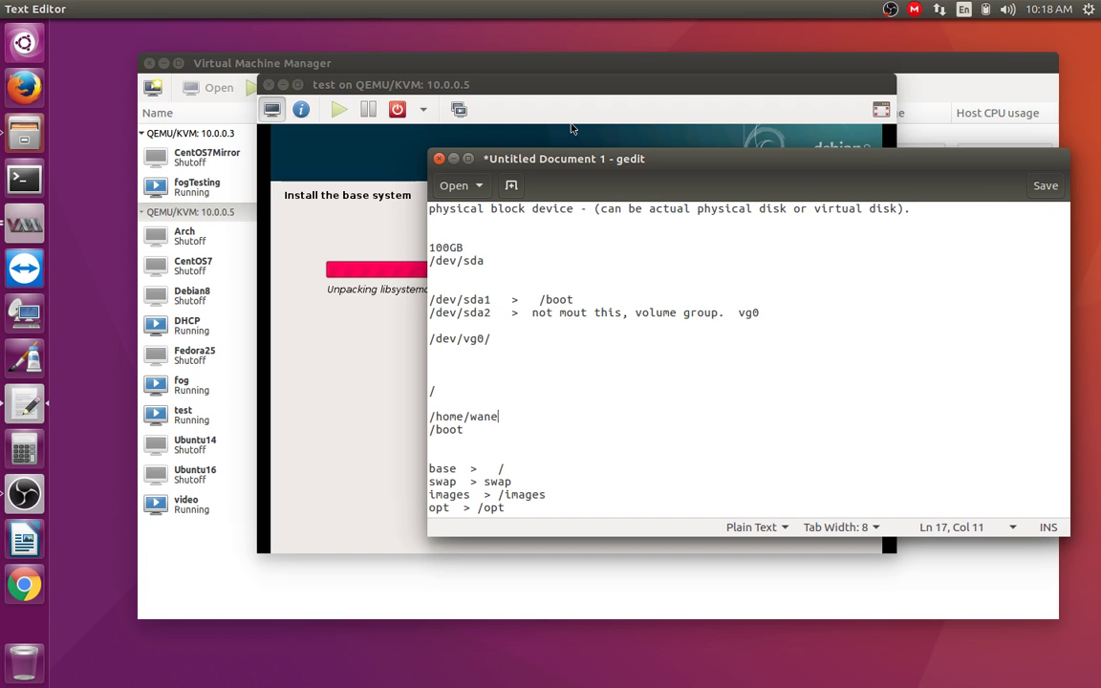
key(BackSpace)
key(BackSpace)
text(yne)
Step: Highlight the home, base > /, images > /images and opt > /opt lines while explaining them
drag(432, 417, 520, 415)
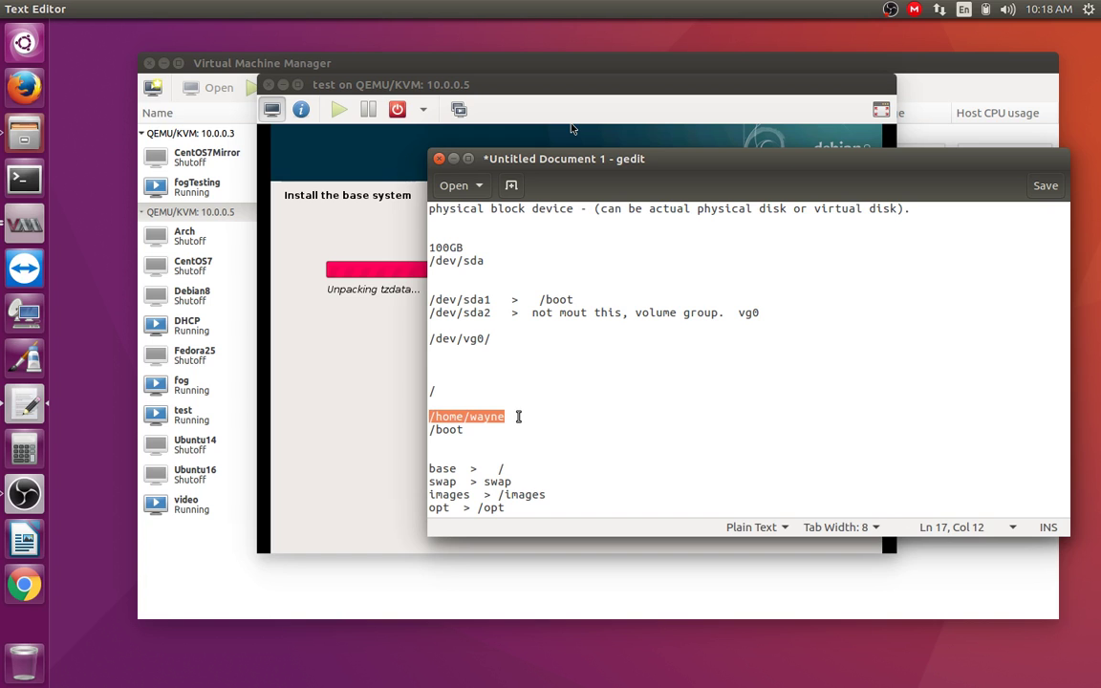
drag(436, 312, 477, 312)
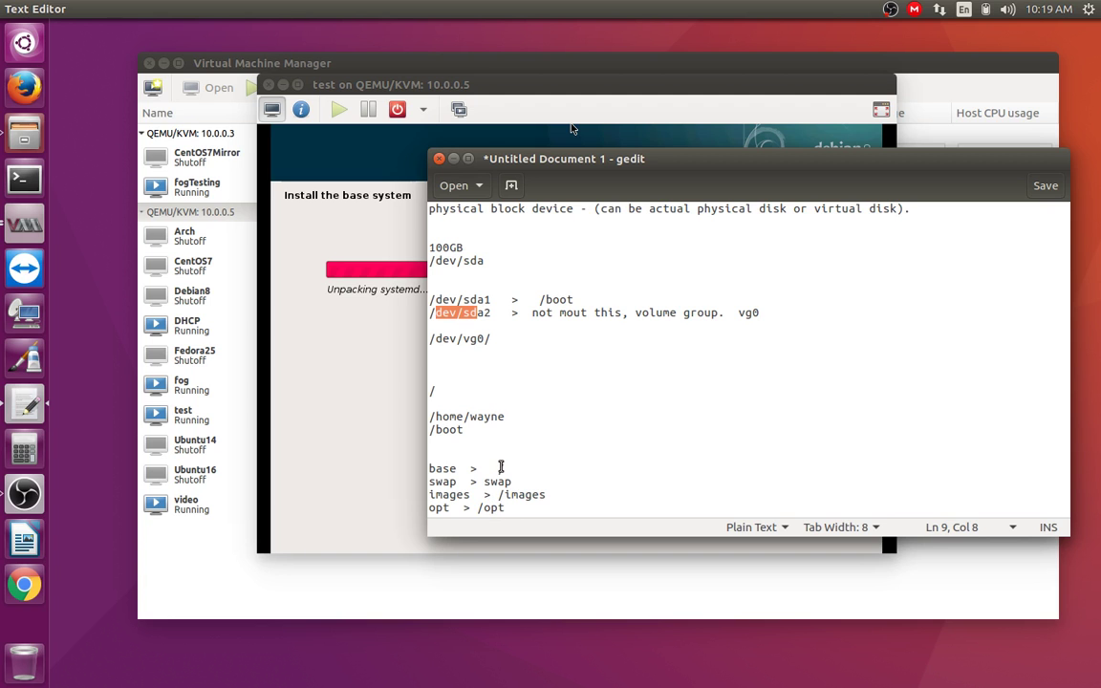
click(501, 466)
drag(500, 467, 501, 467)
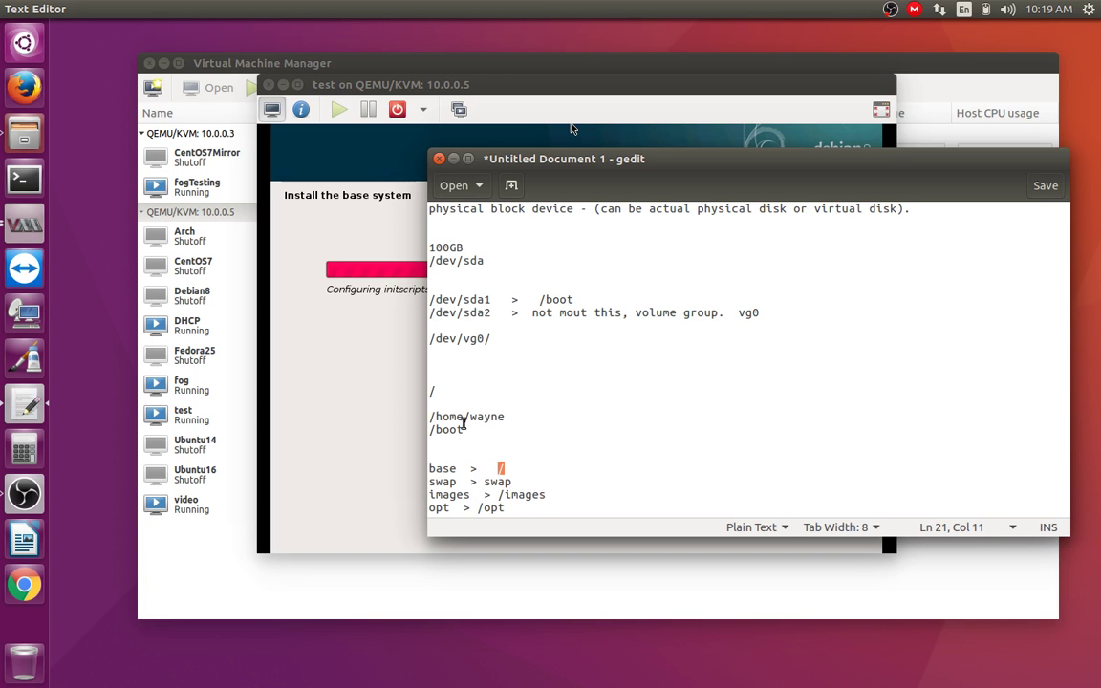
drag(442, 416, 497, 421)
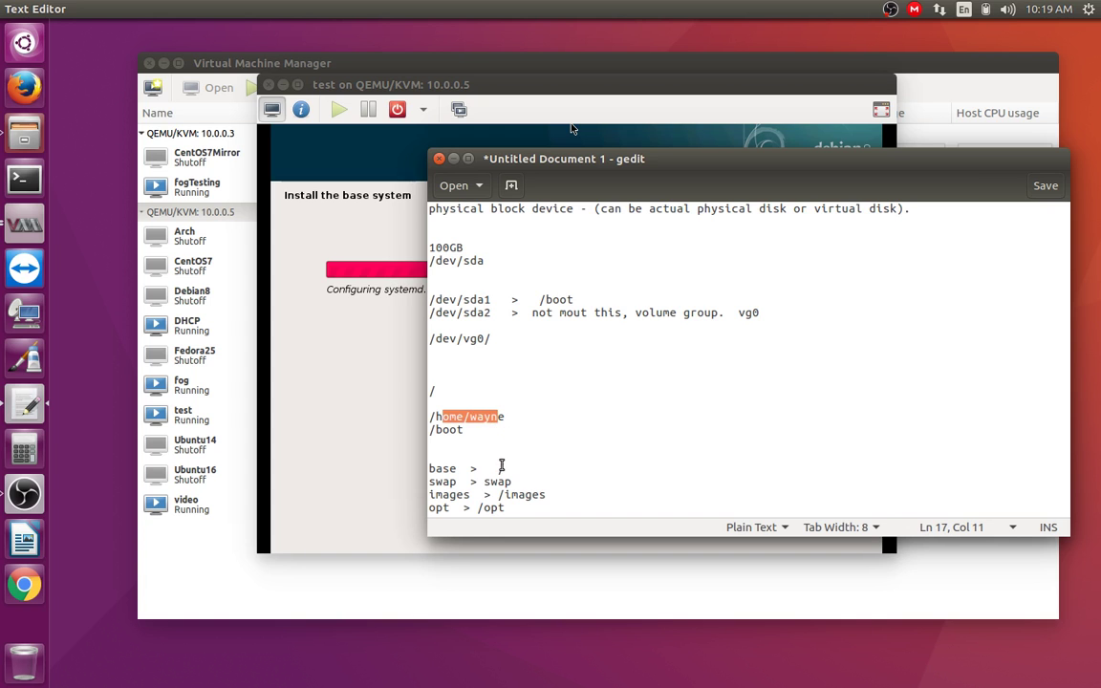
double_click(500, 467)
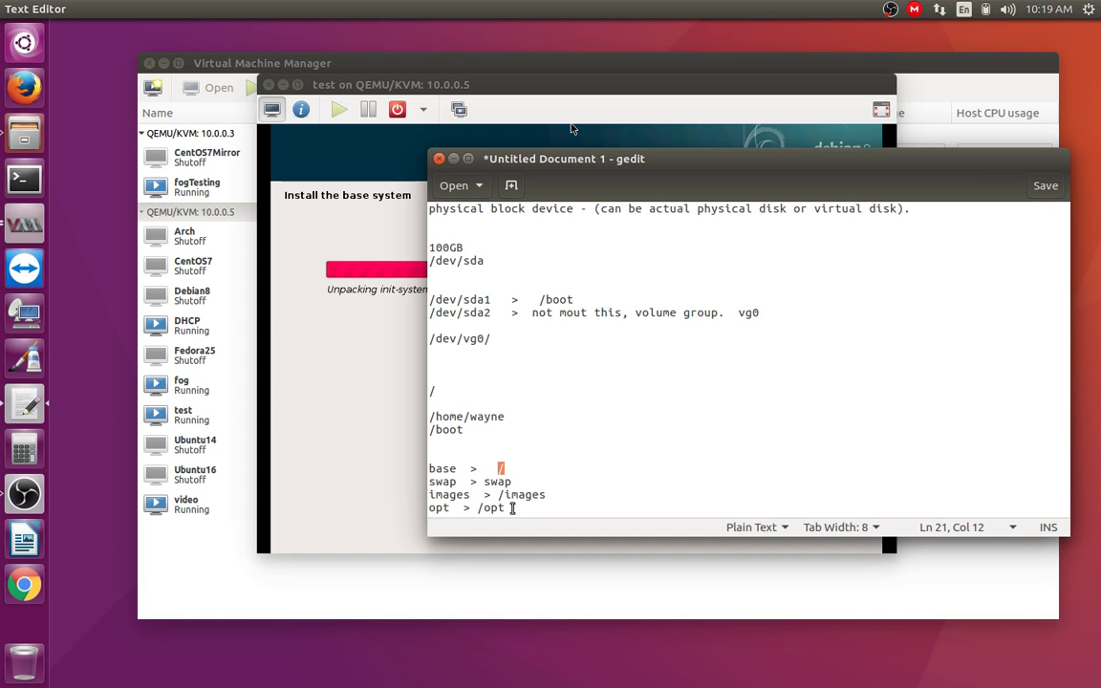
mouse_move(498, 495)
mouse_down()
mouse_move(555, 496)
mouse_move(498, 492)
mouse_up()
click(556, 496)
click(538, 495)
drag(435, 495, 552, 497)
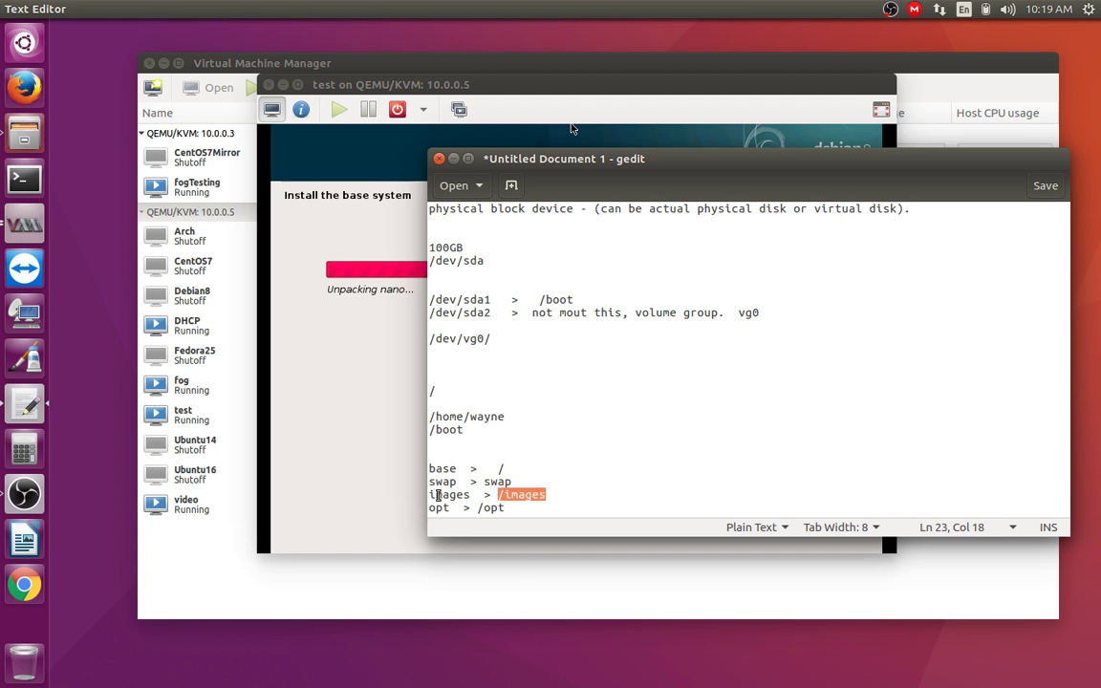
drag(562, 496, 454, 486)
drag(560, 493, 426, 494)
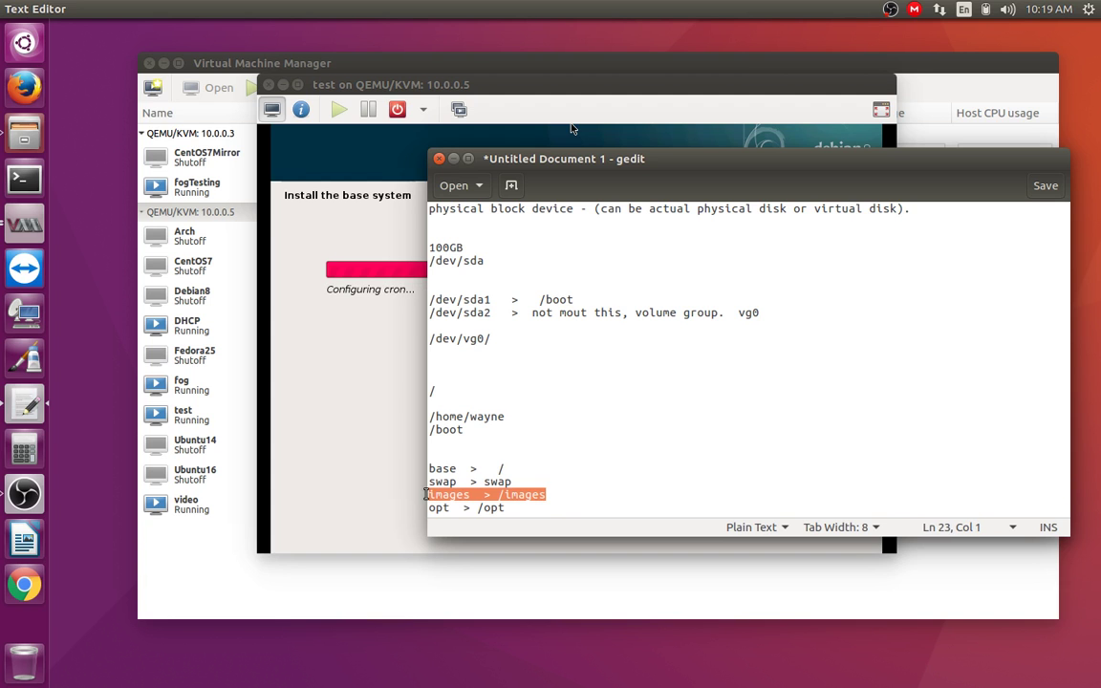
click(545, 507)
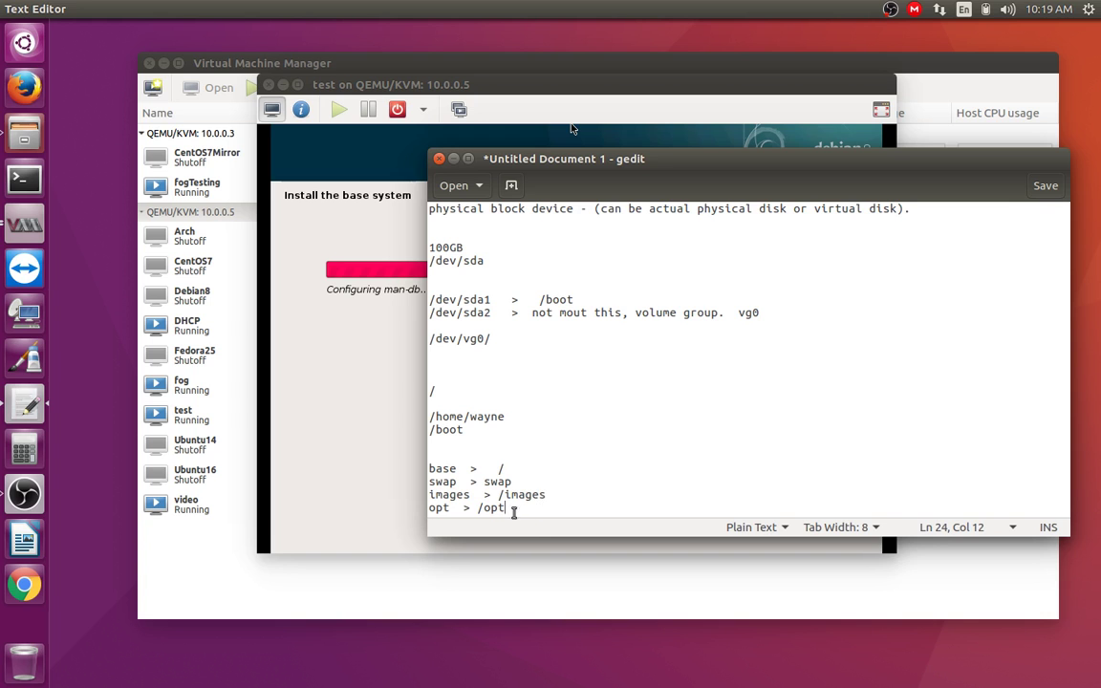
drag(519, 508, 428, 510)
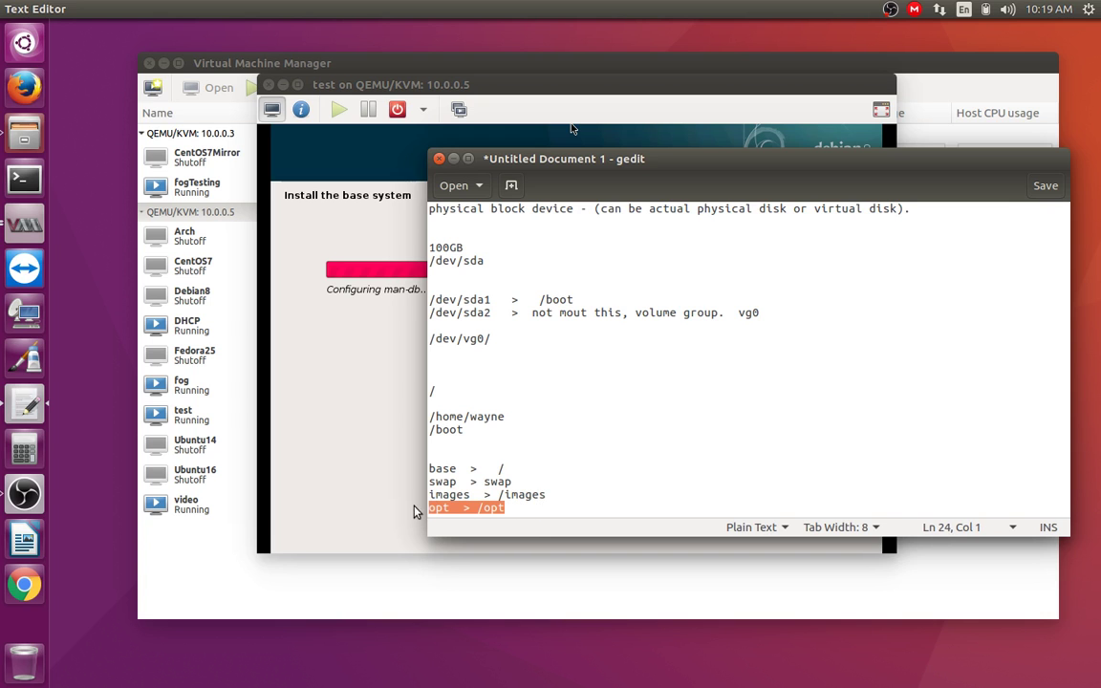
click(536, 507)
drag(565, 508, 428, 510)
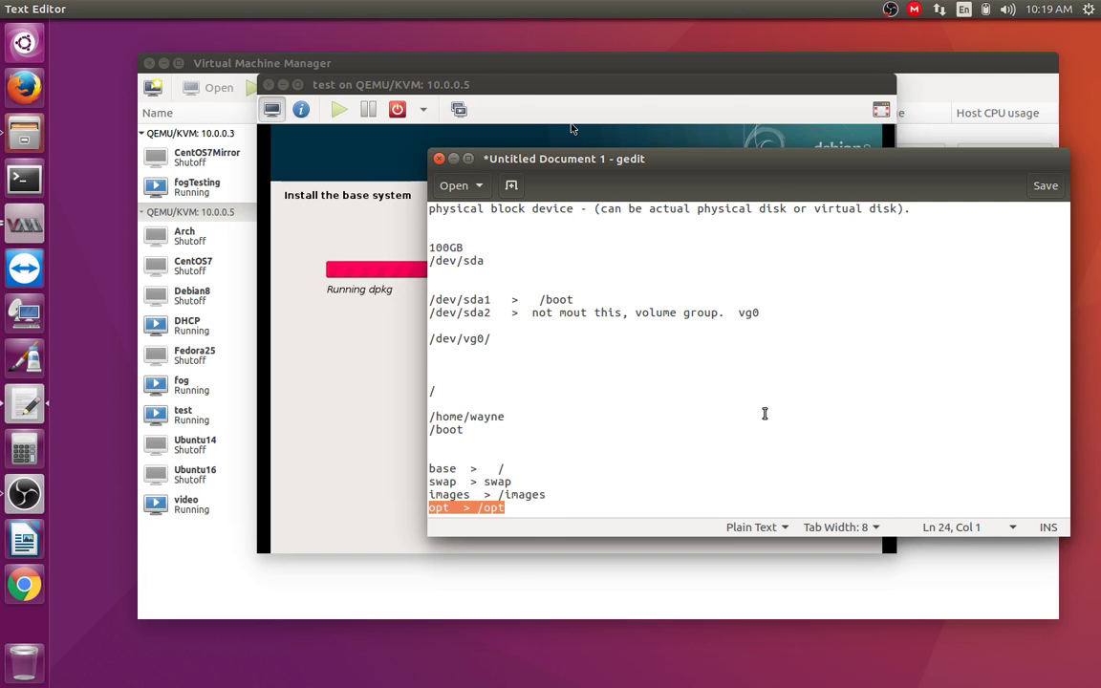
Step: Shift the notes window to reveal the installer progress, then minimize it
drag(508, 163, 509, 398)
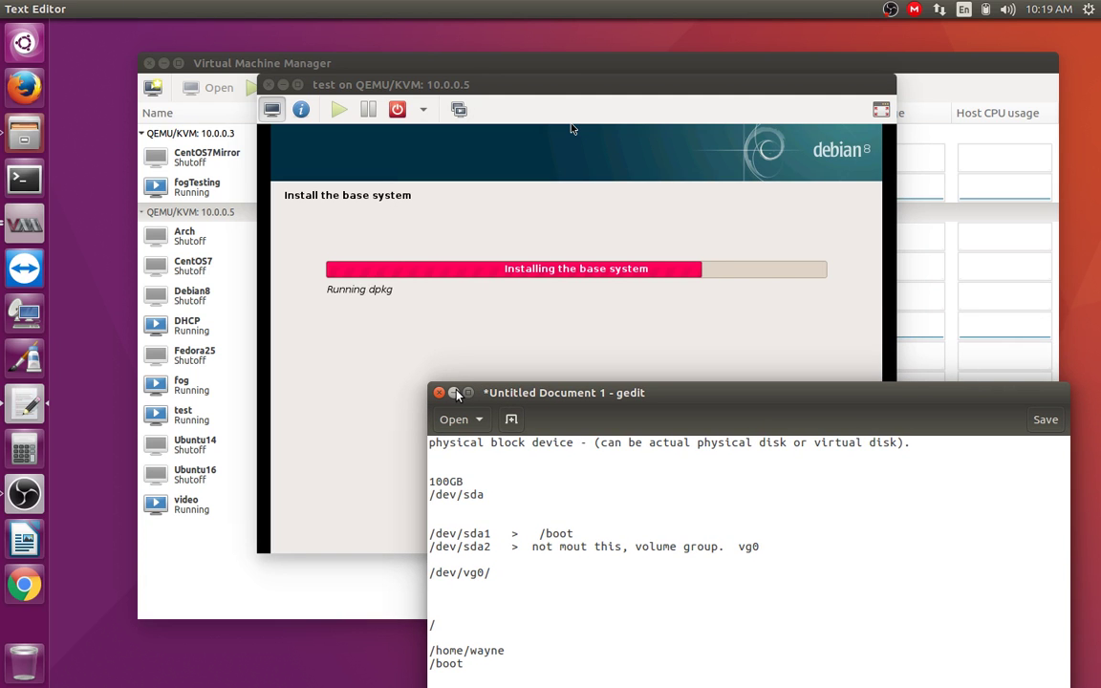
drag(534, 394, 718, 201)
drag(644, 418, 613, 419)
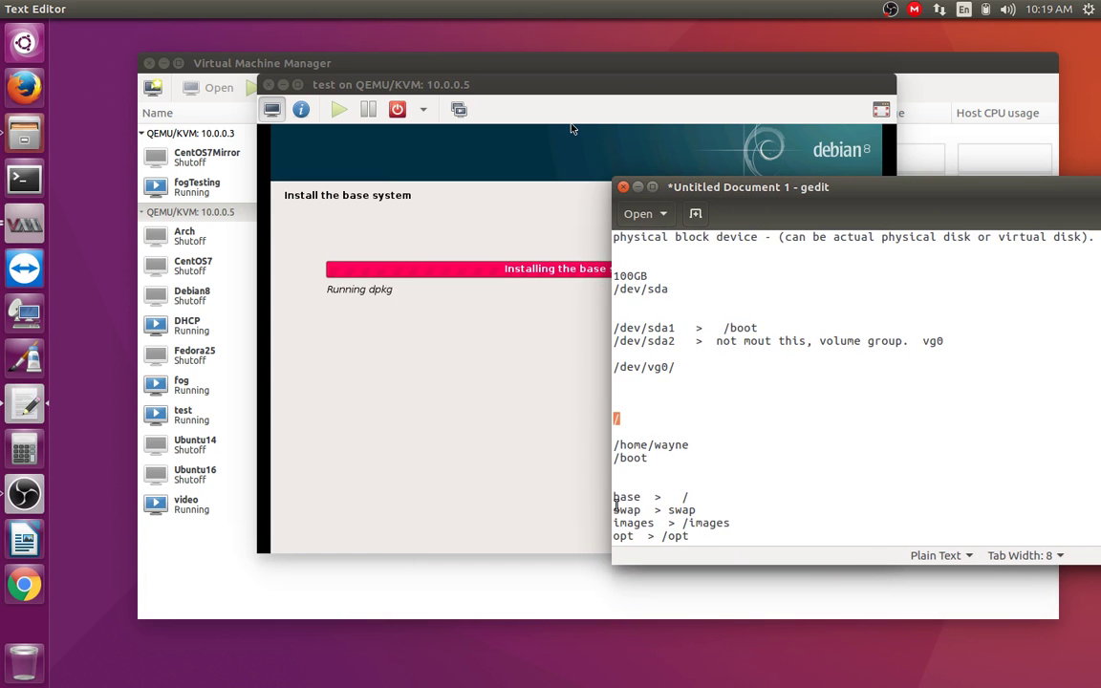
click(665, 465)
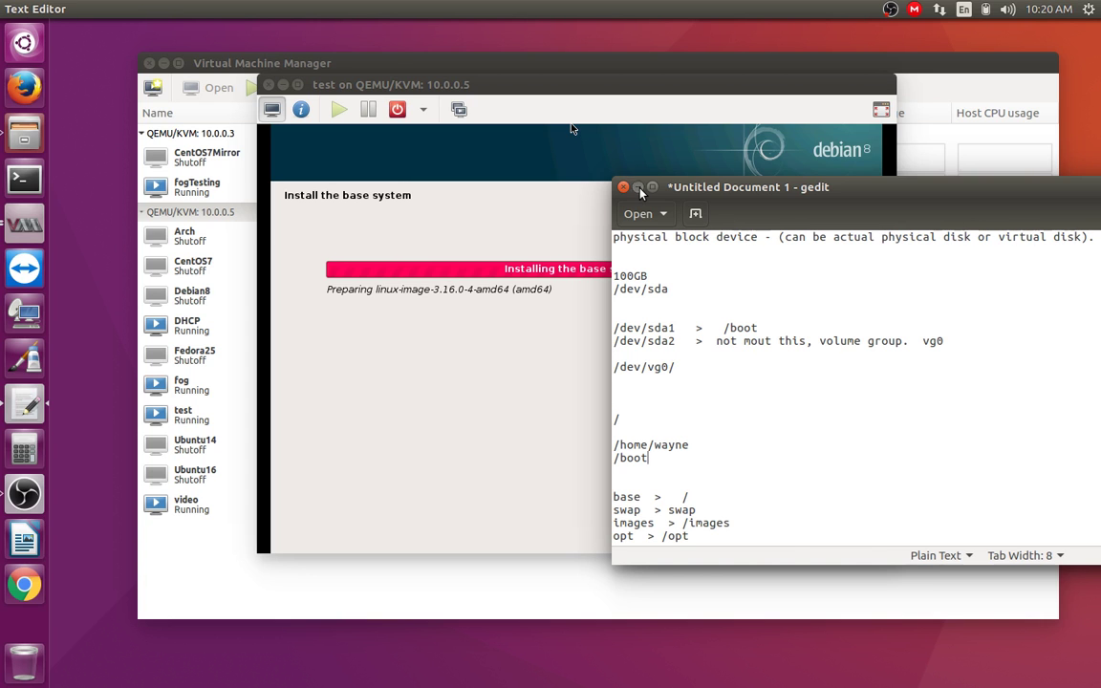
click(638, 188)
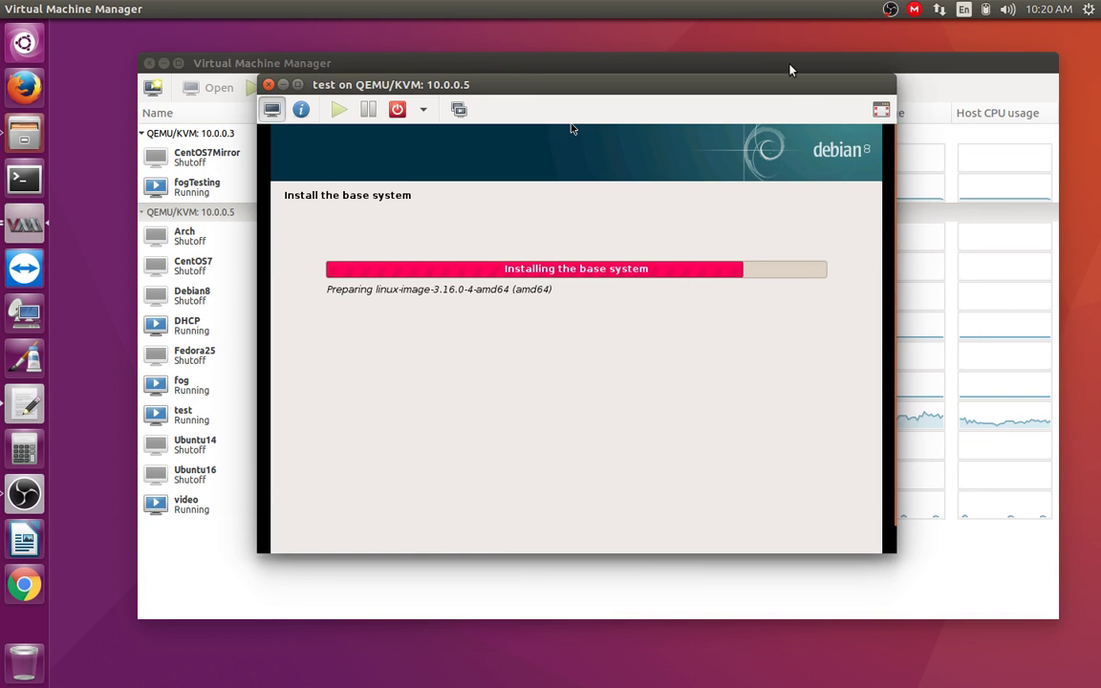
Step: Show the VM fullscreen and watch the base install configure linux-image-3.16.0-4-amd64
drag(733, 83, 396, 103)
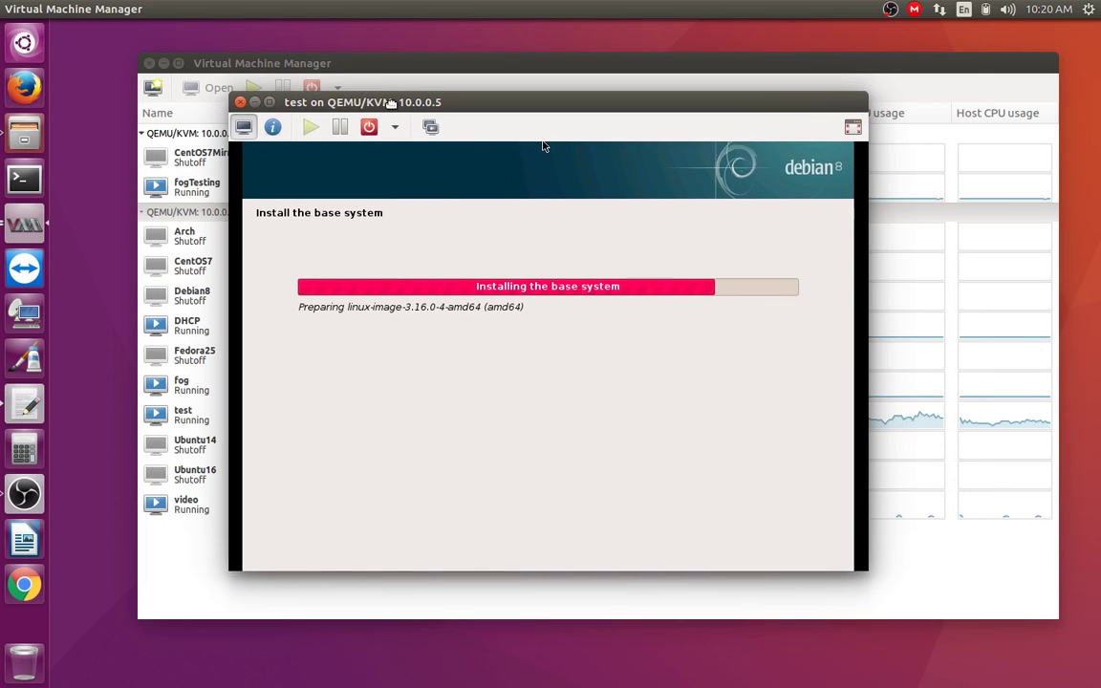
click(851, 128)
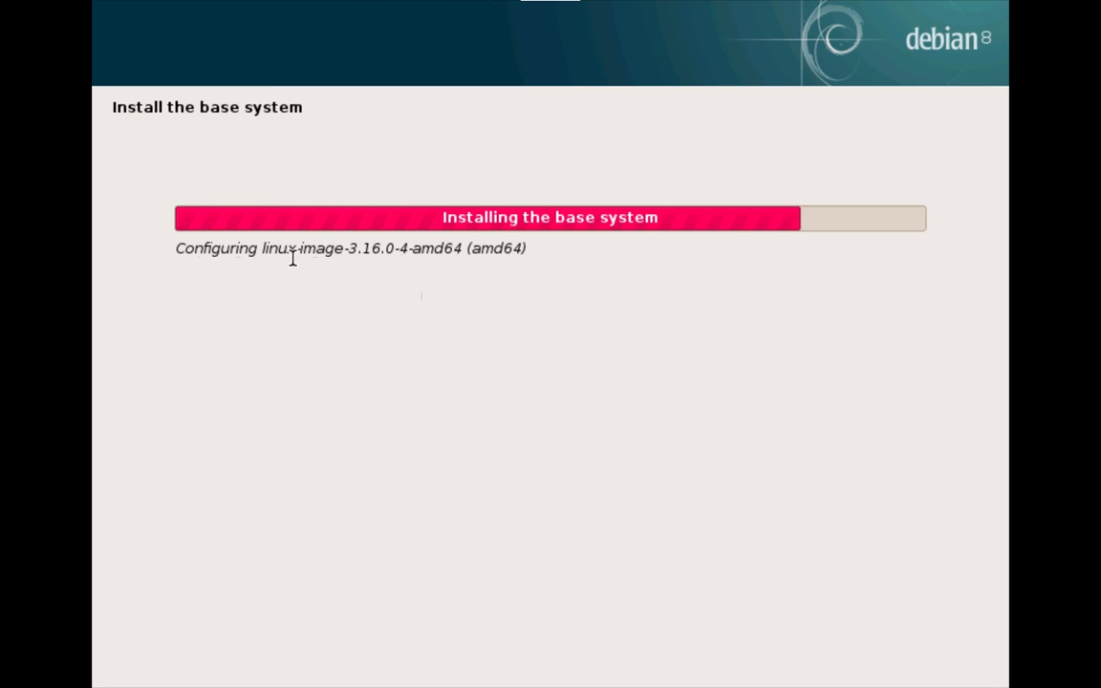
drag(288, 247, 695, 284)
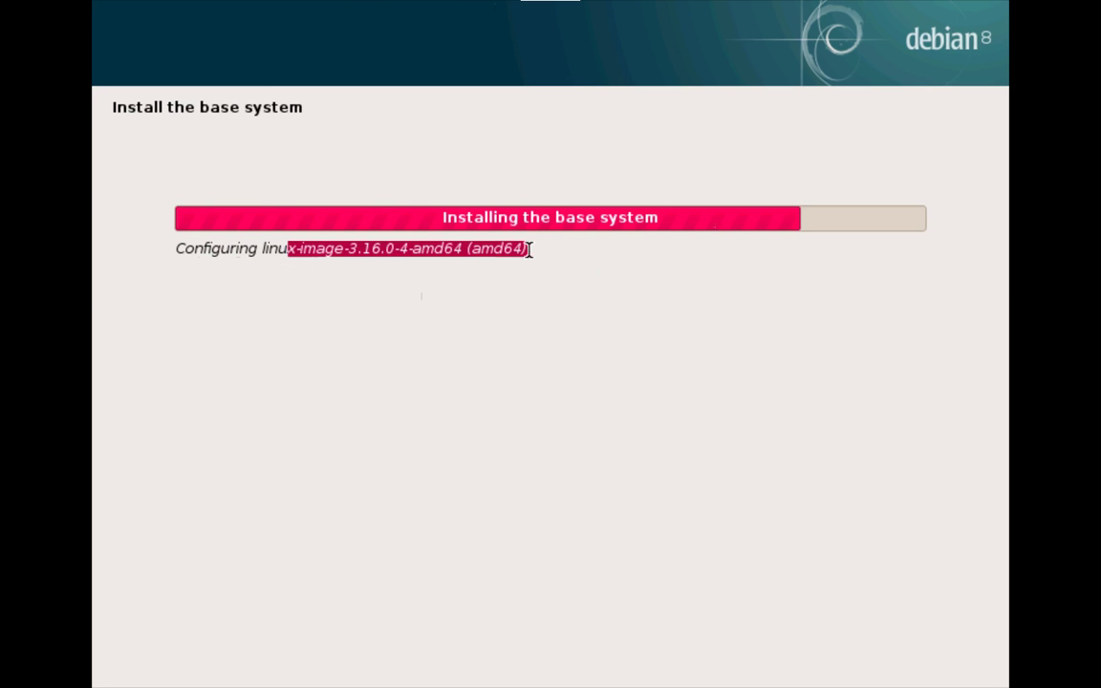
drag(550, 241, 145, 195)
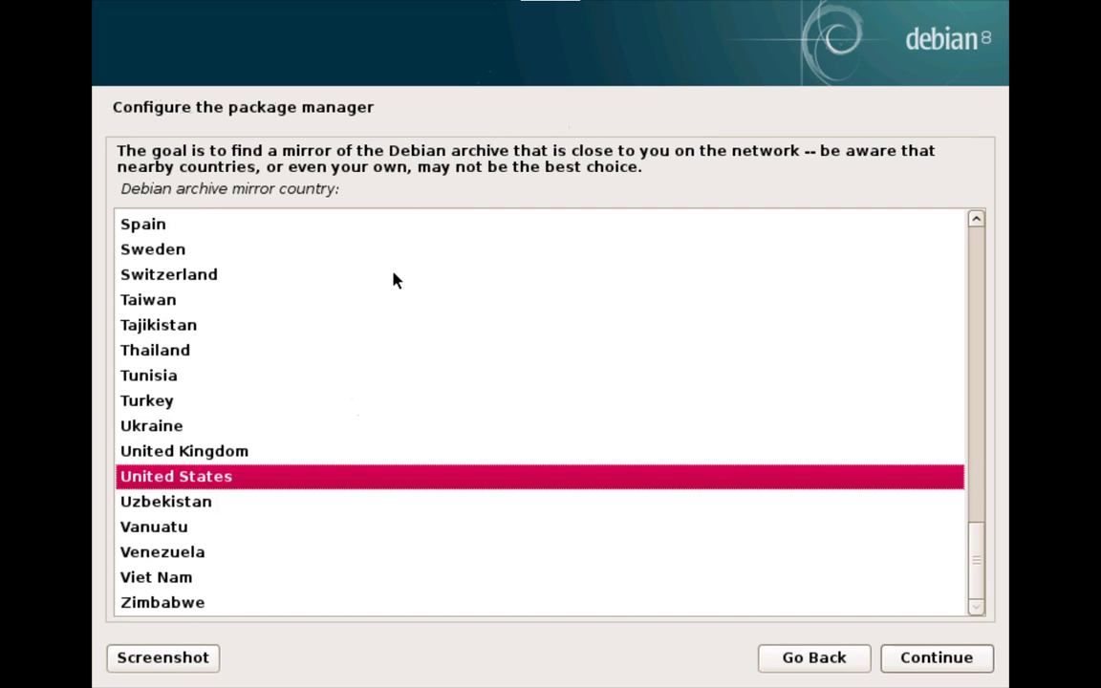
Step: Keep United States and the ftp.us.debian.org mirror, leaving the HTTP proxy blank
click(916, 663)
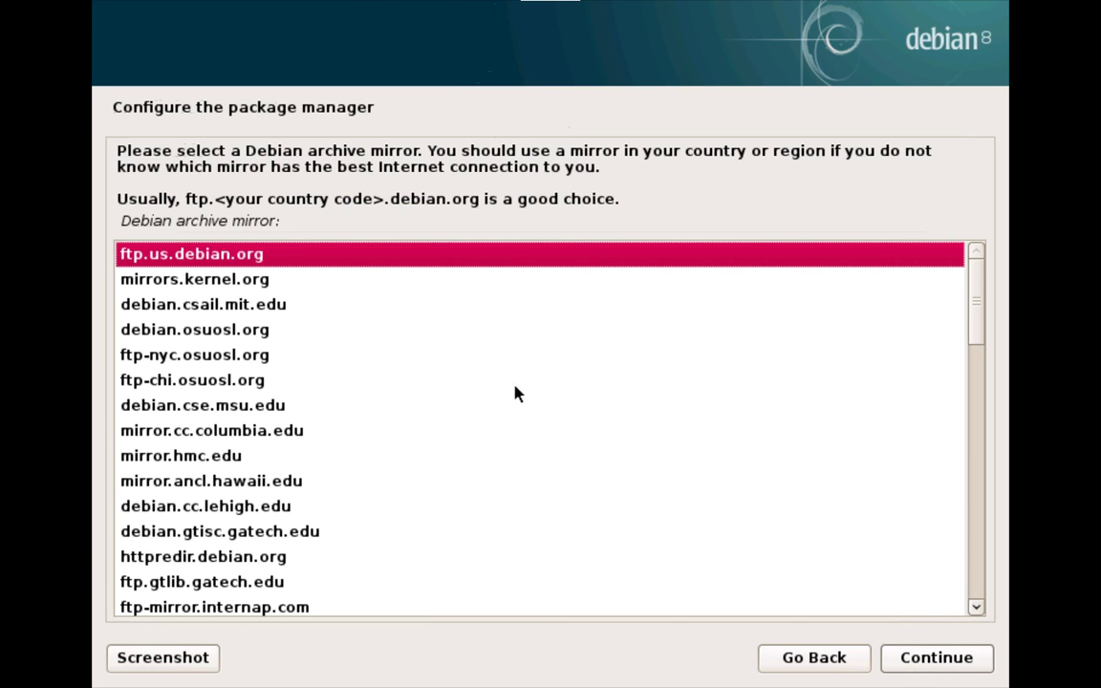
click(940, 663)
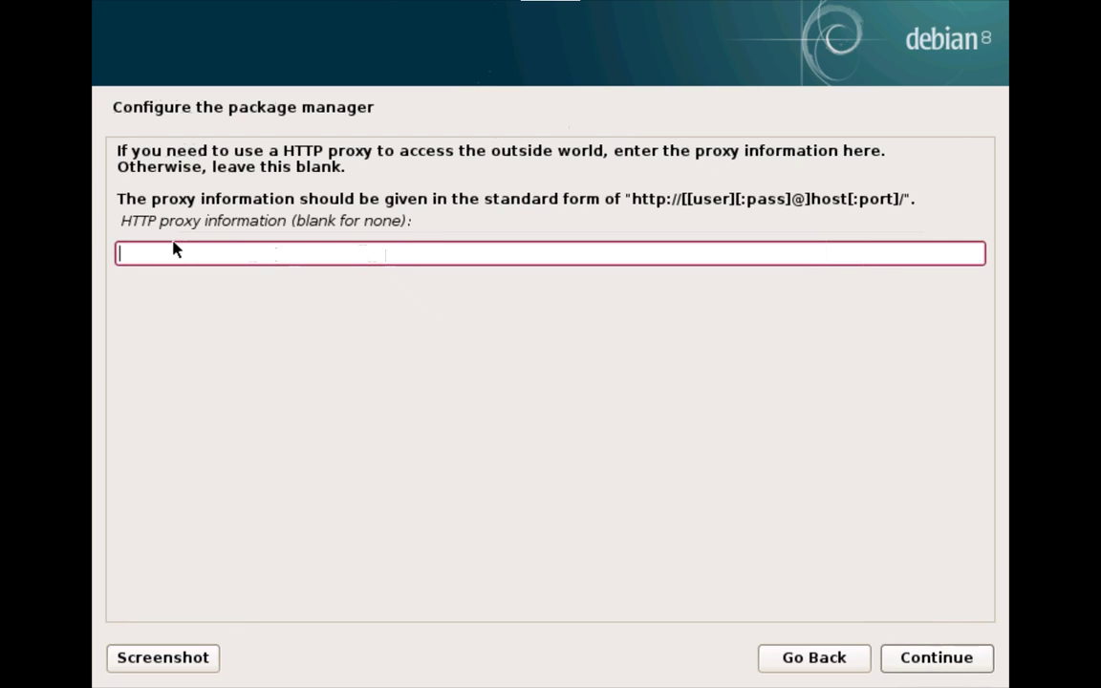
drag(121, 221, 455, 220)
click(285, 222)
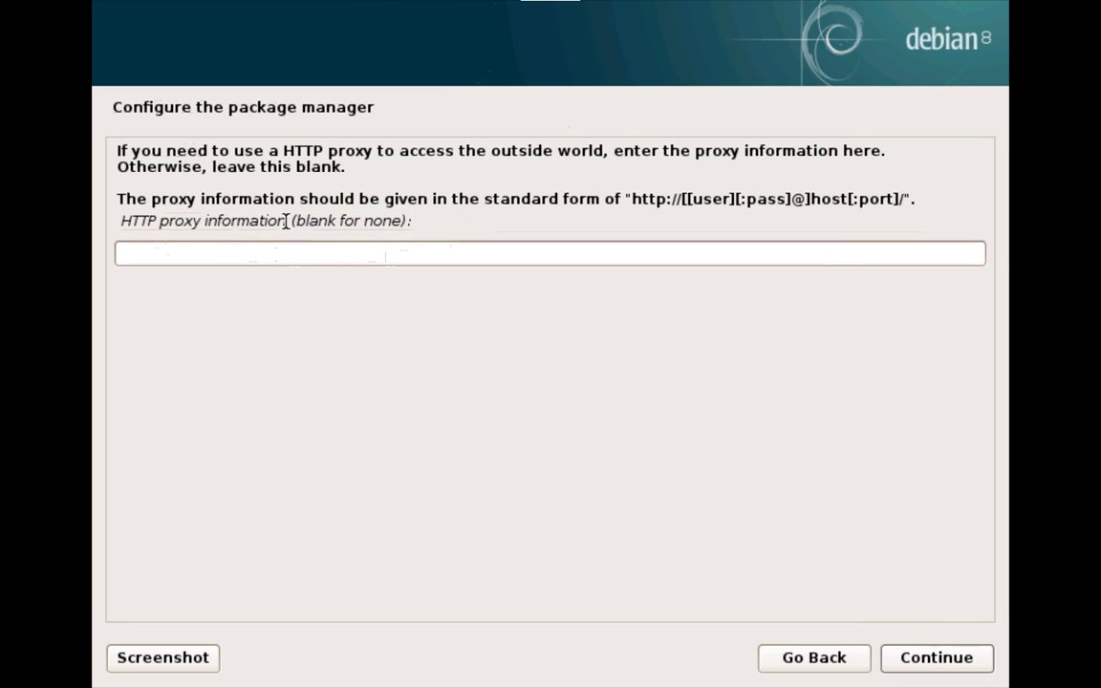
click(220, 255)
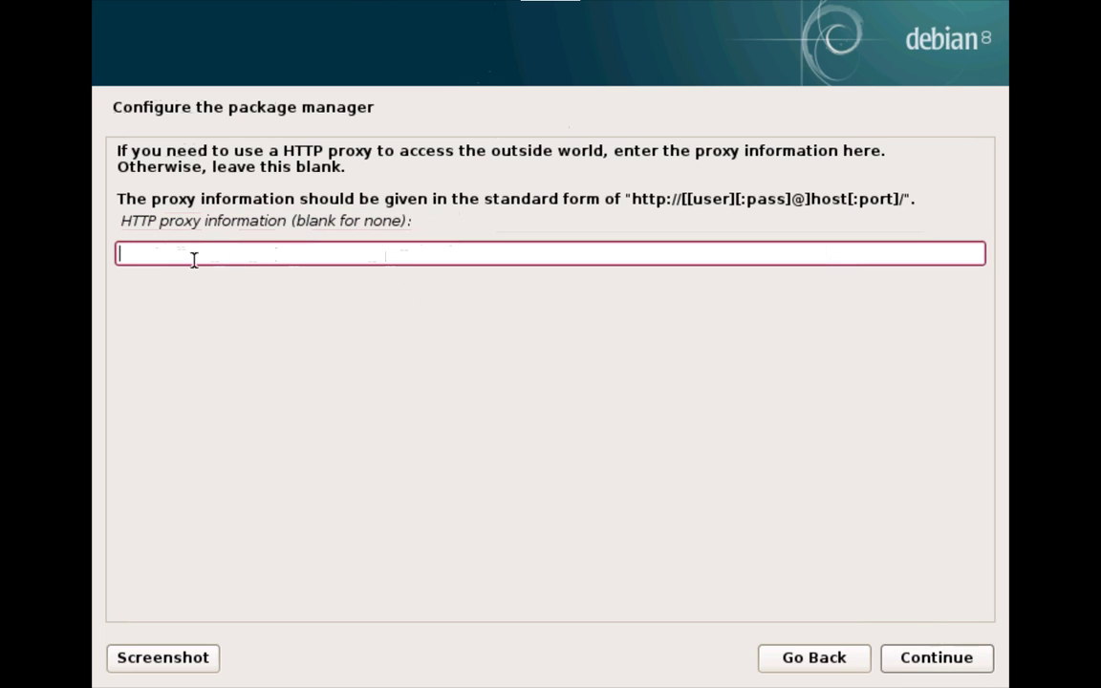
click(904, 658)
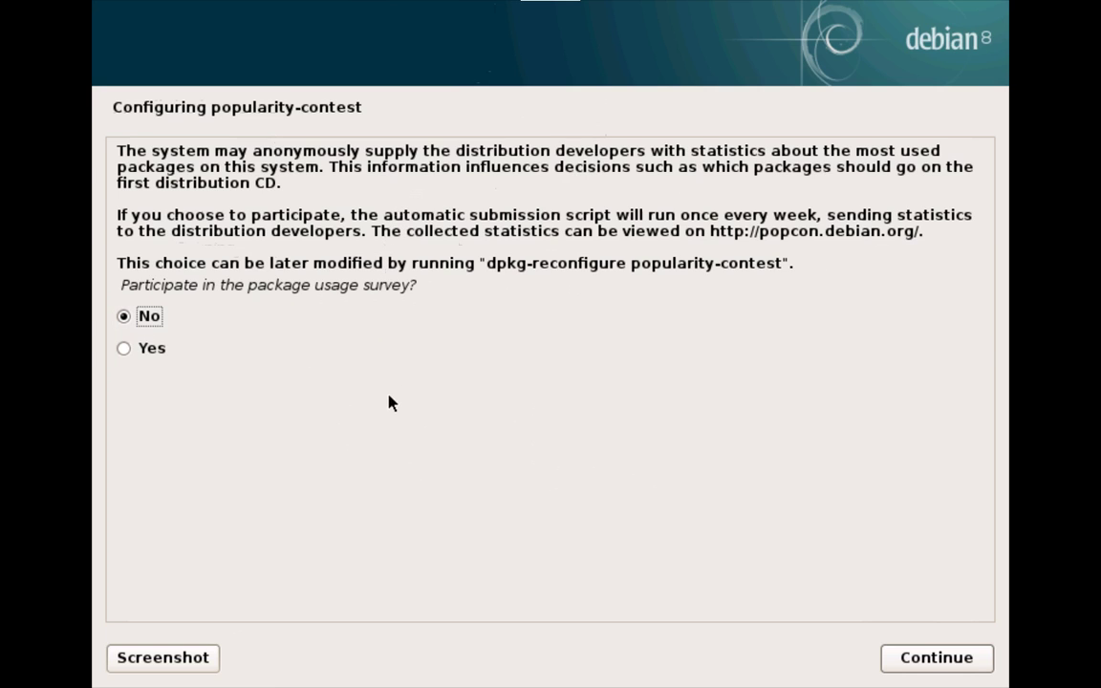
Step: Answer Yes to the popularity-contest package usage survey
click(154, 354)
click(937, 656)
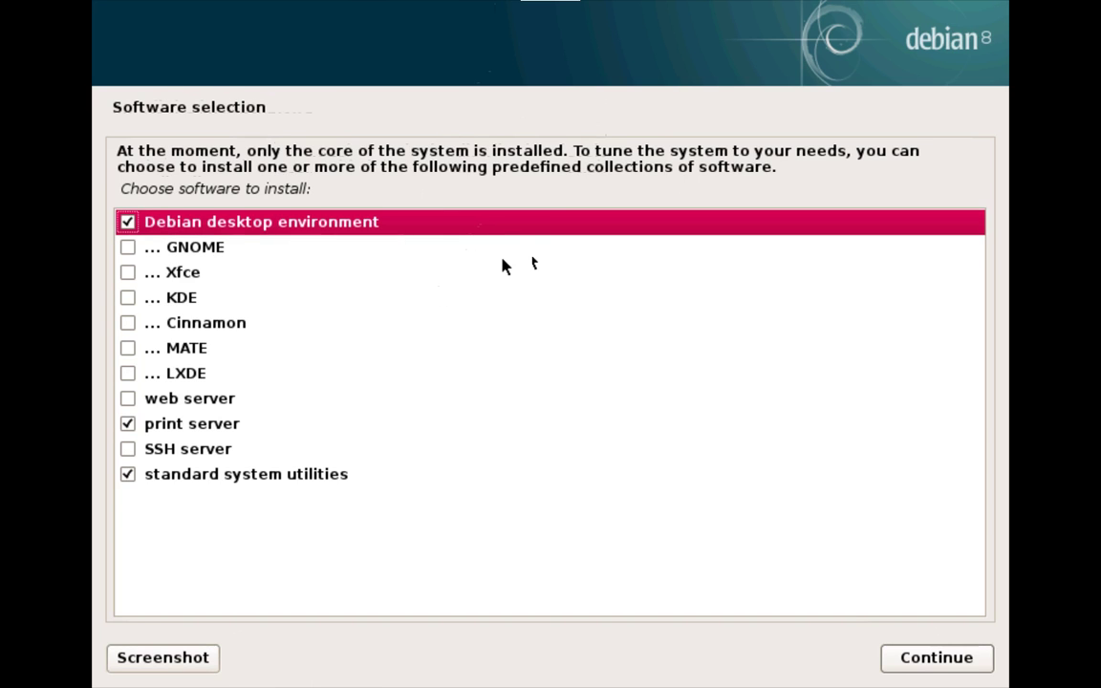
Step: Deselect desktop, print server and standard utilities, keeping only SSH server, and install it
click(128, 223)
click(128, 430)
click(131, 480)
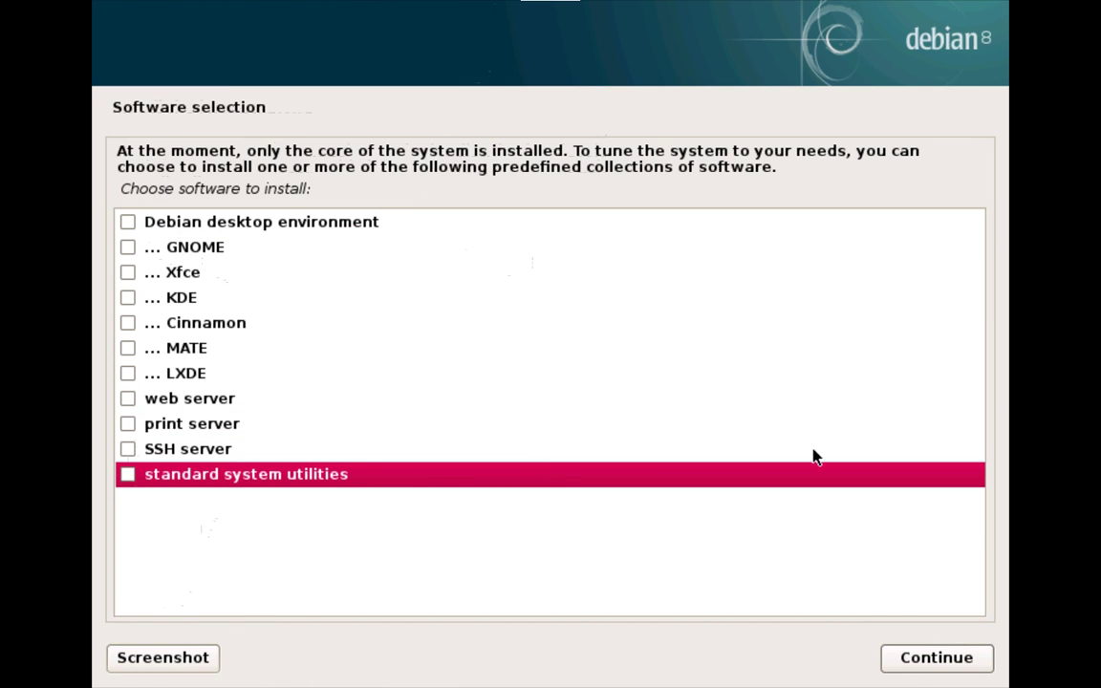
click(128, 448)
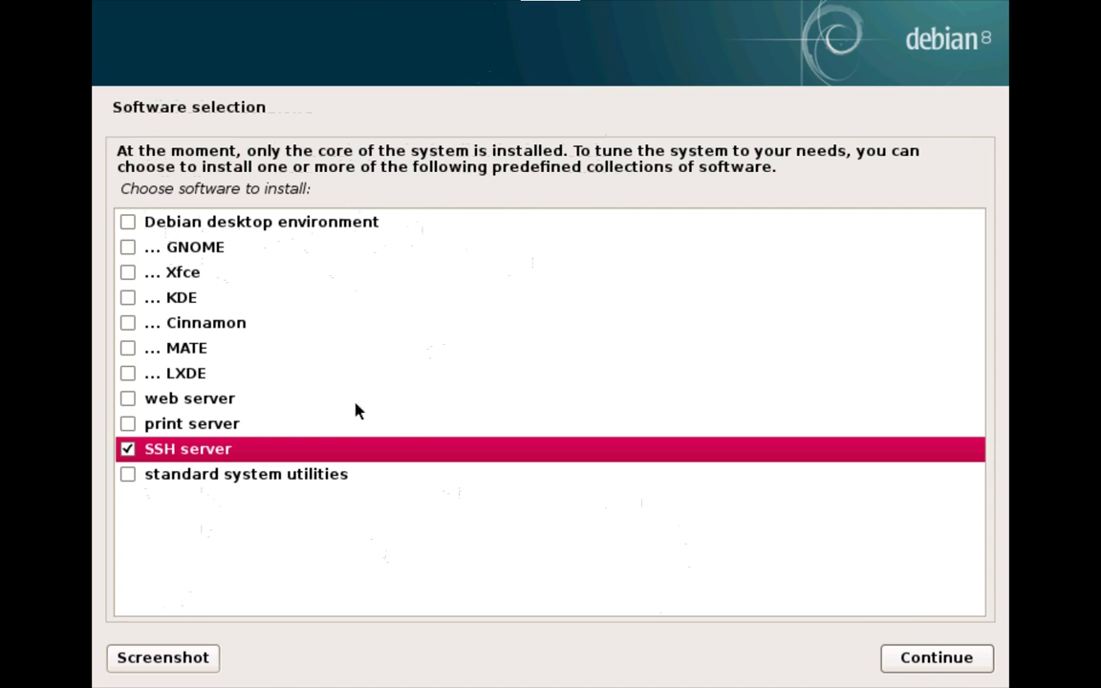
click(911, 658)
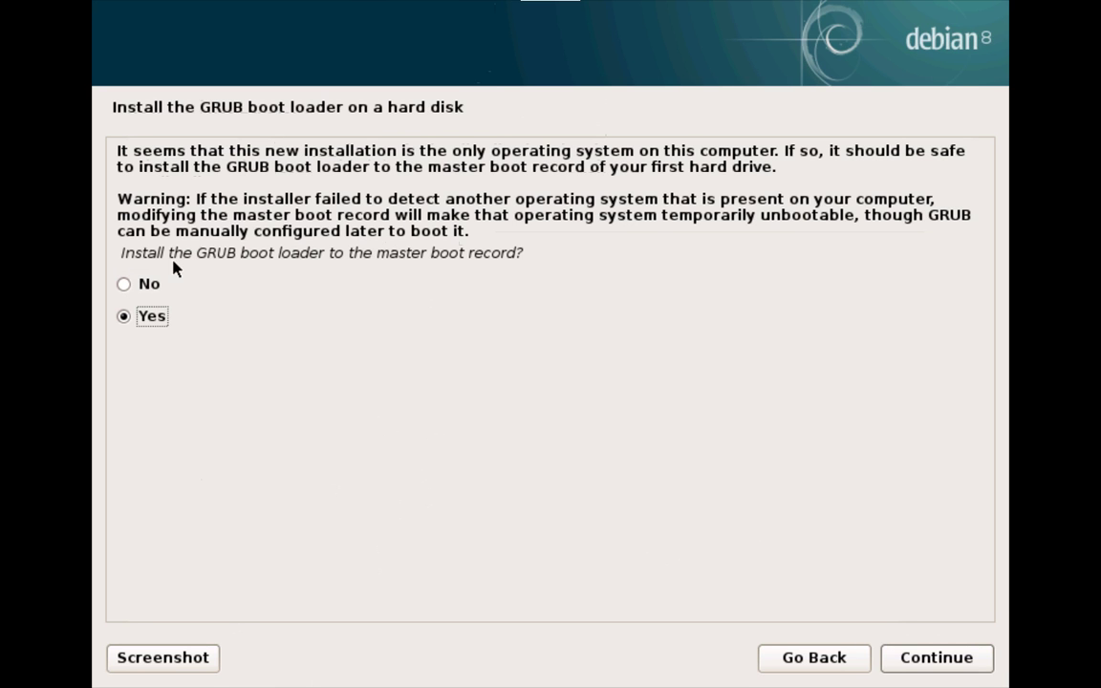
Step: Accept installing GRUB to the master boot record and choose /dev/sda as the boot device
click(908, 656)
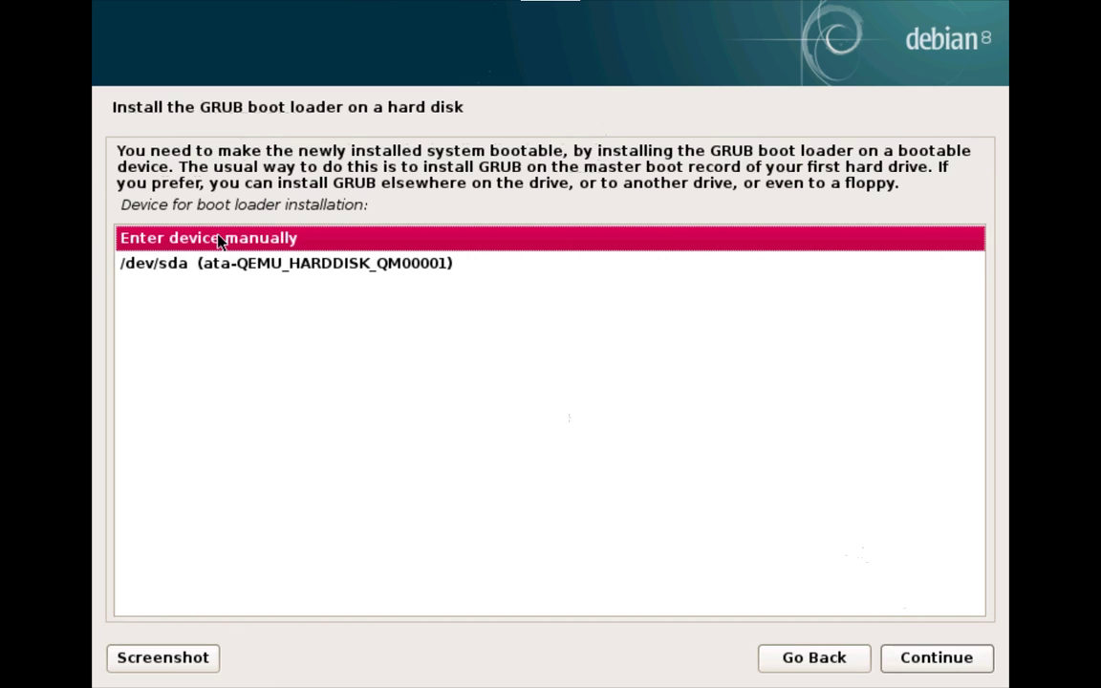
click(241, 267)
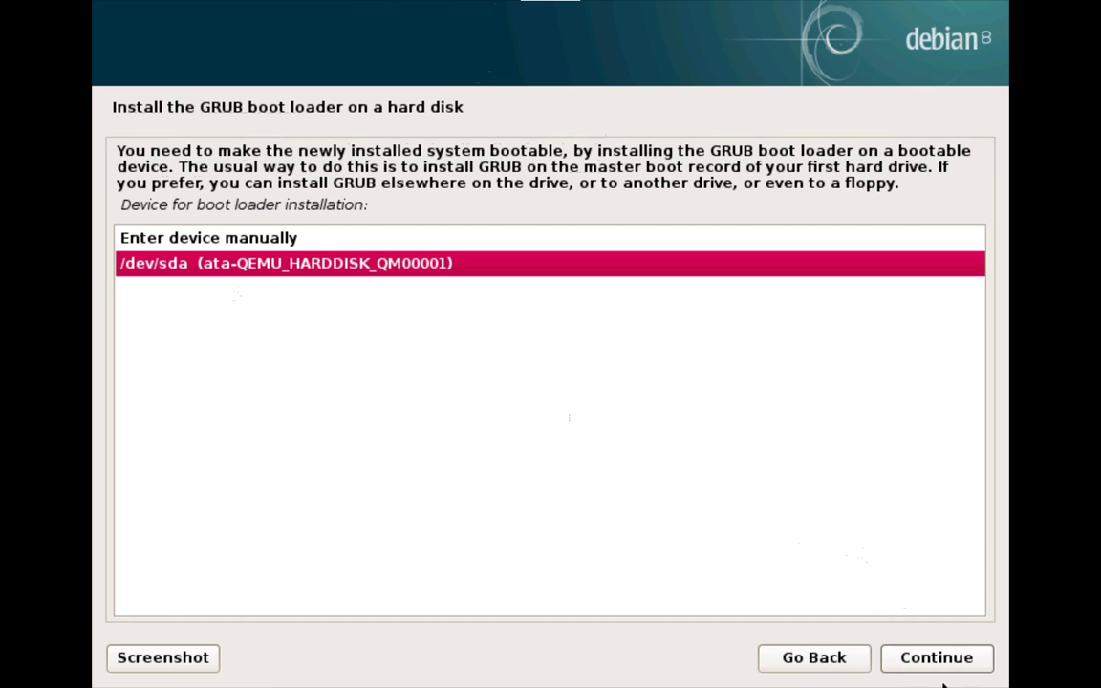
click(949, 668)
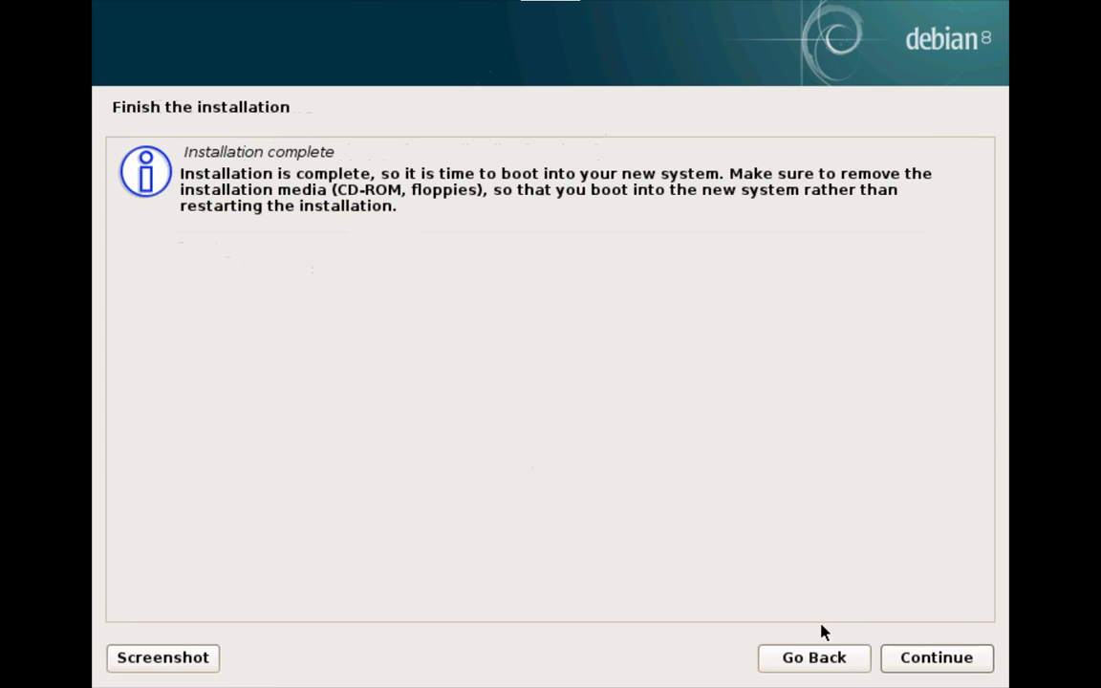
Step: Finish the installation, boot the Debian GNU/Linux GRUB entry and make the VM viewer fullscreen
click(914, 661)
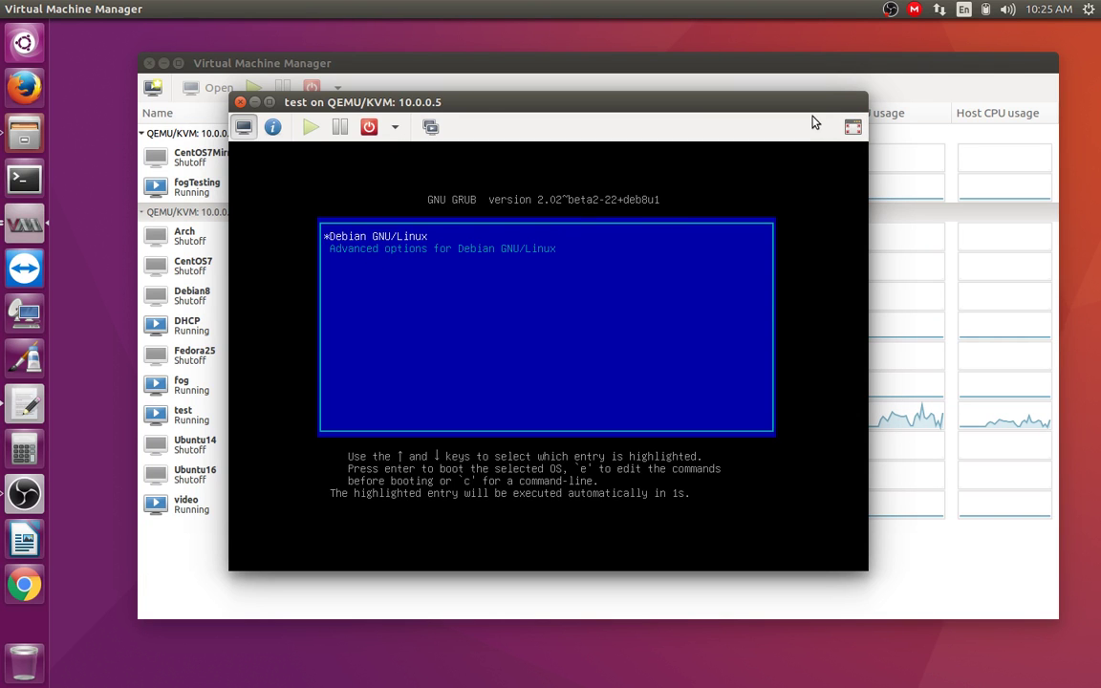
key(Return)
click(852, 127)
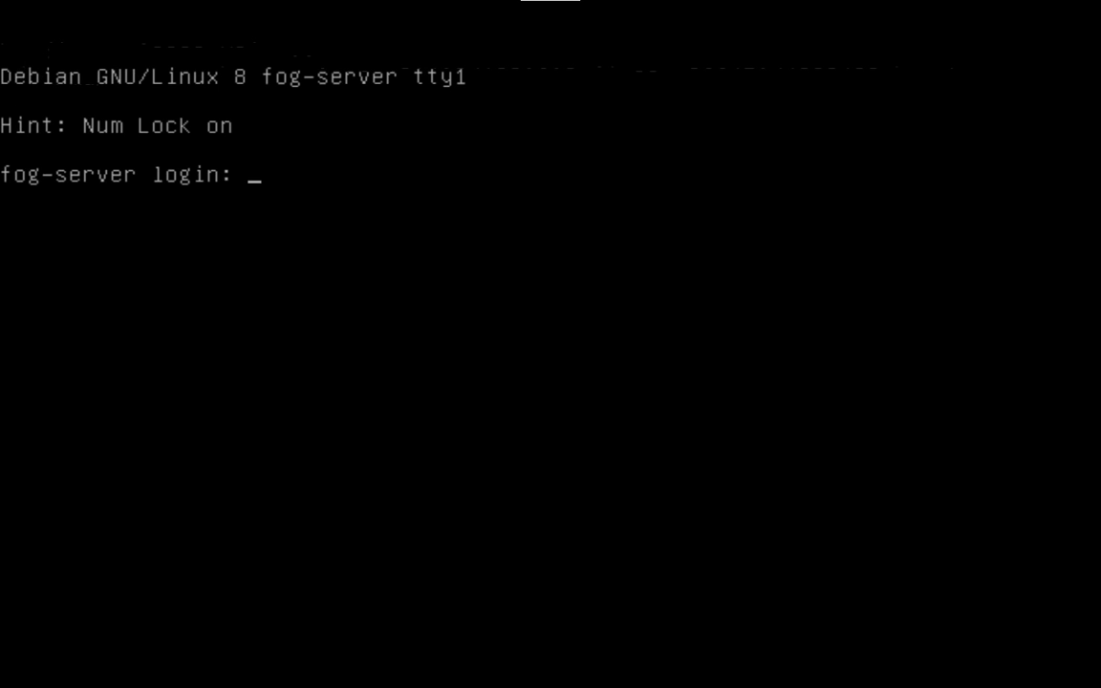
Step: Log in with the regular user's name and password, then switch to root using su root
text(wayne)
key(Return)
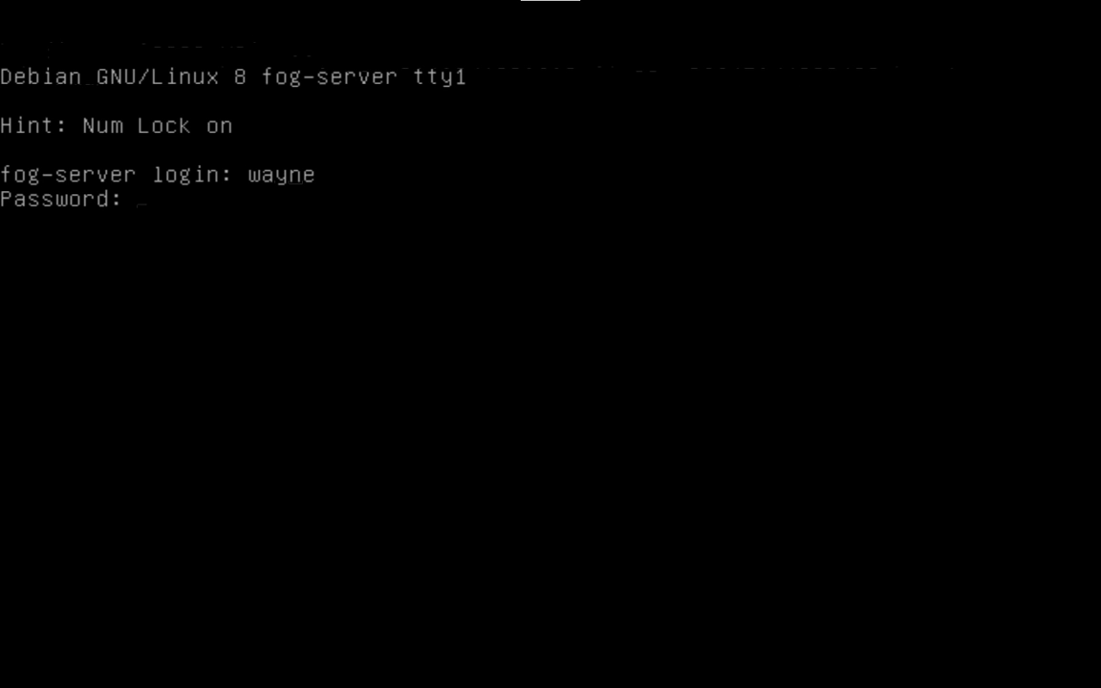
key(Return)
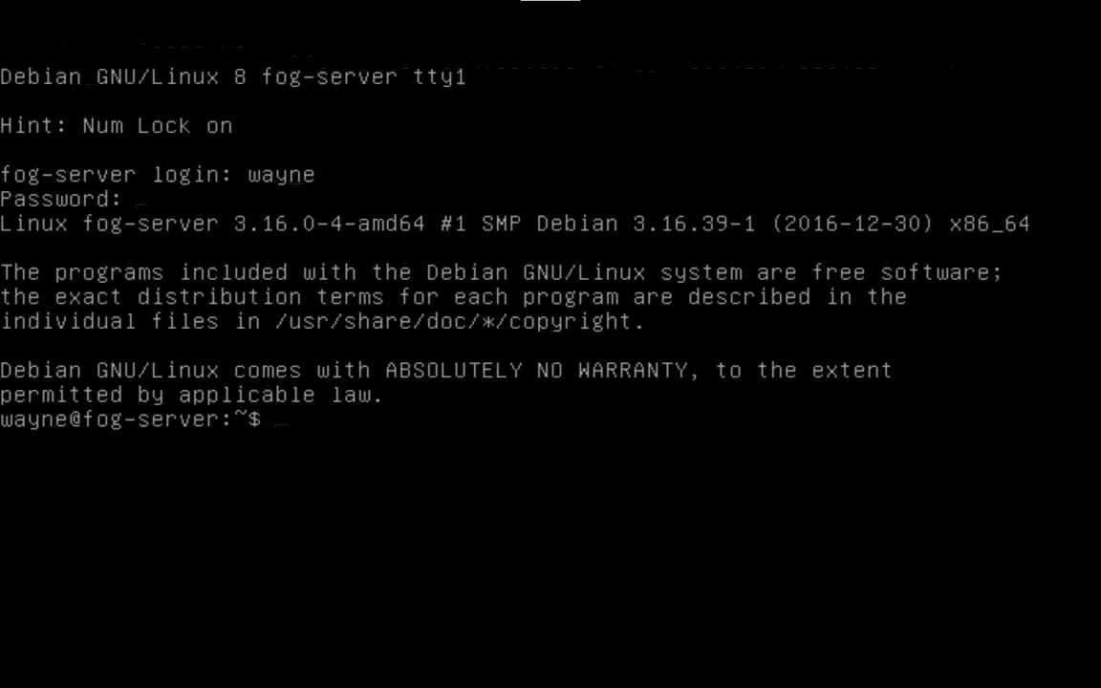
text(su root)
key(Return)
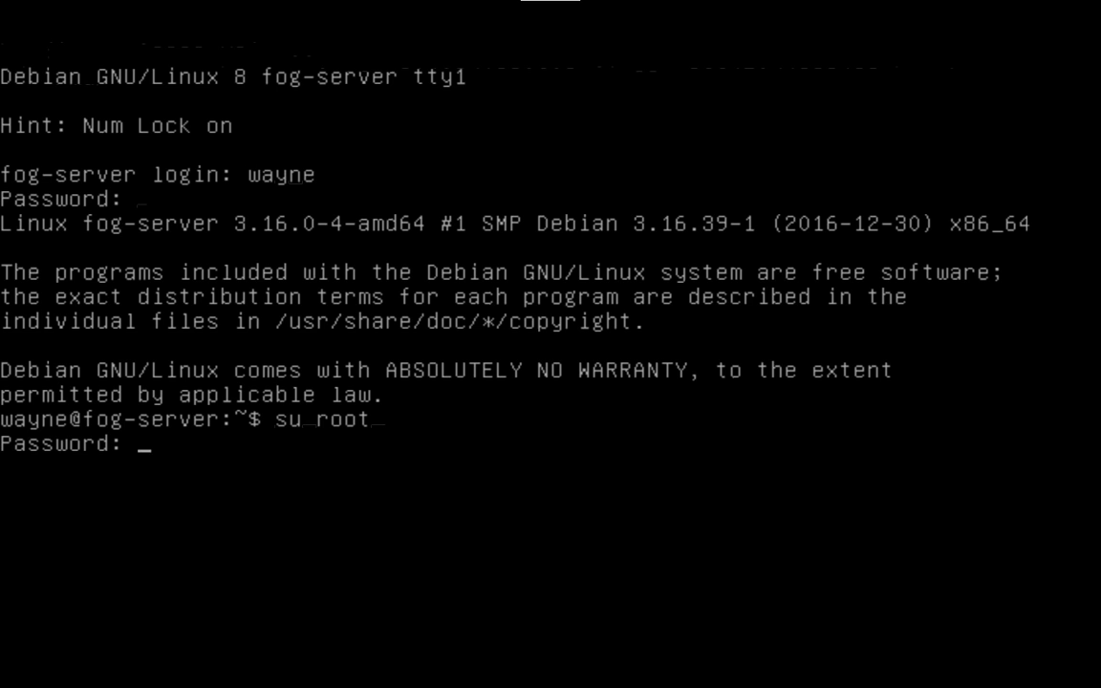
key(Return)
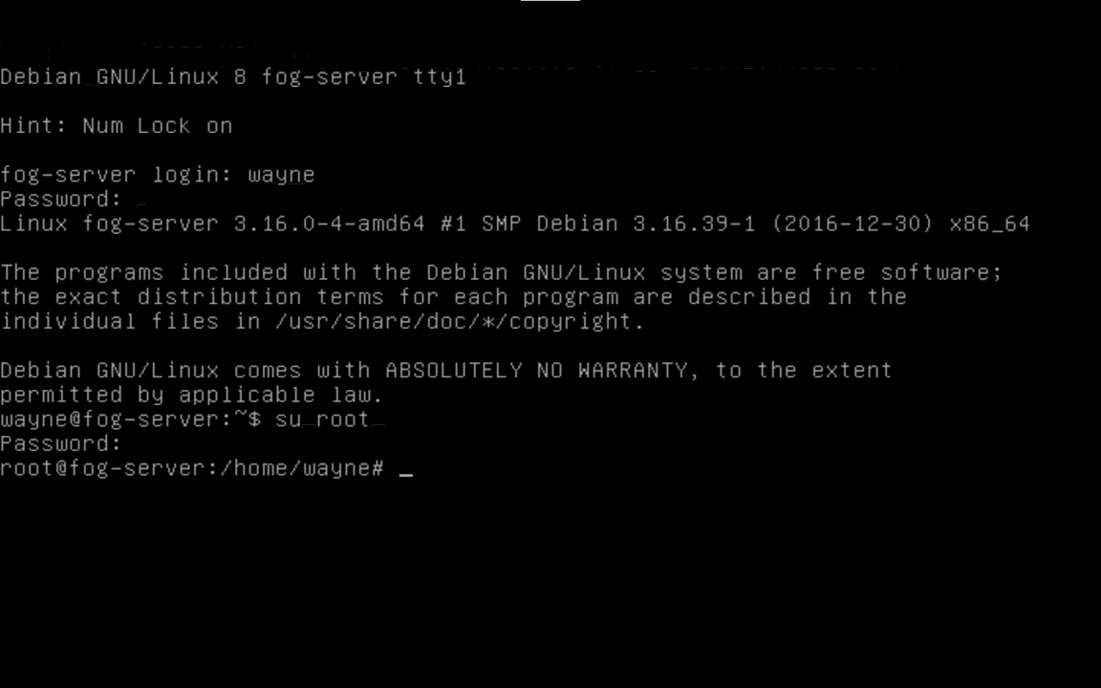
Step: Run apt-get install vim, confirm with y, then clear the screen
text(apt-get install s)
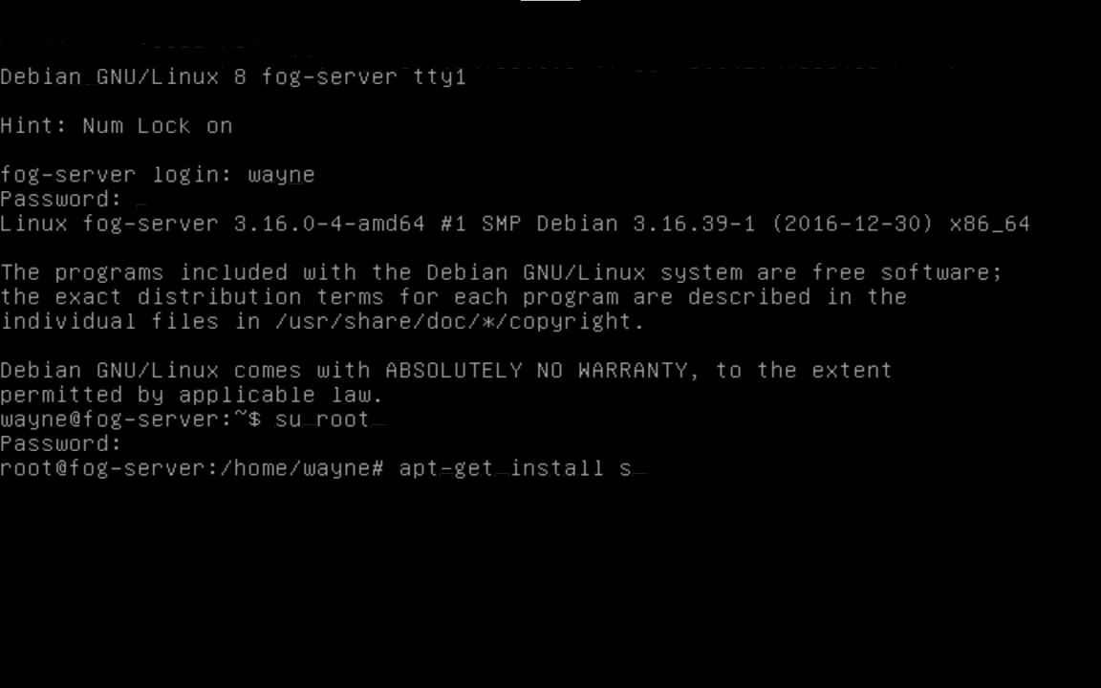
key(BackSpace)
text(vim)
key(Return)
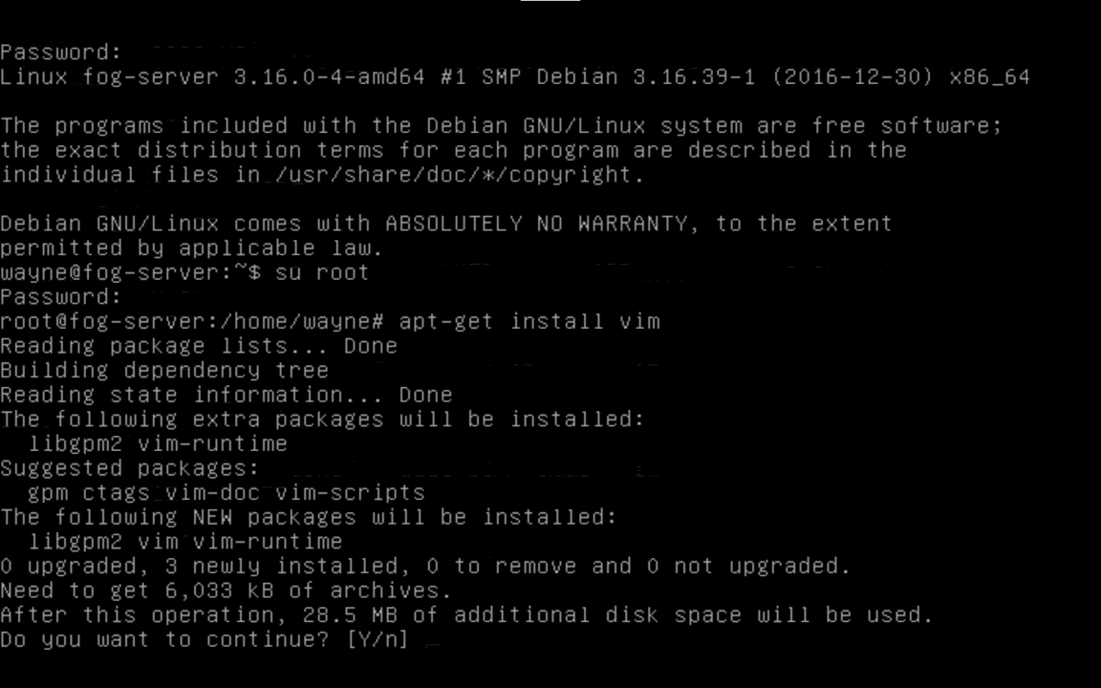
text(y)
key(Return)
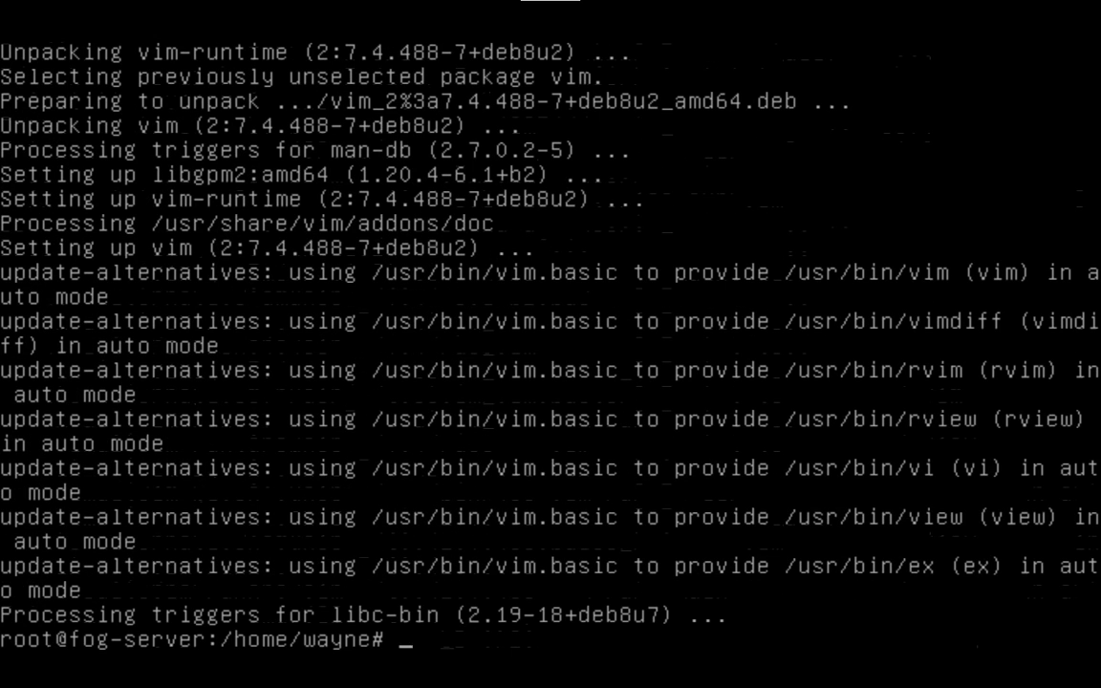
text(clear)
key(Return)
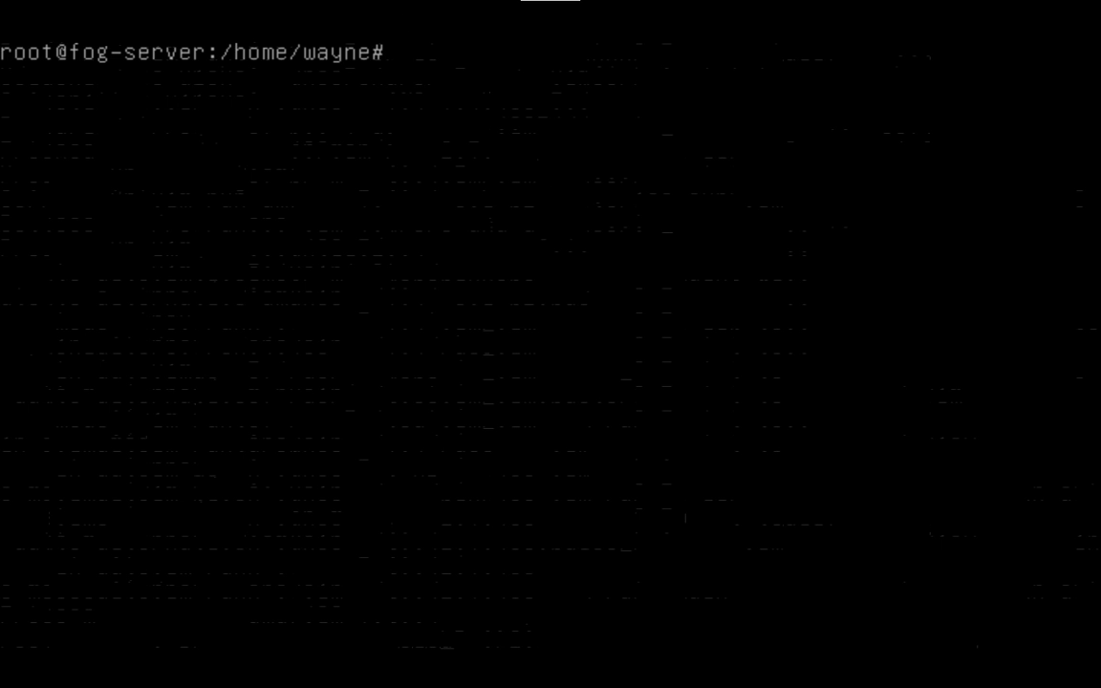
Step: Run vim /etc/ssh/sshd_config at the root prompt
text(vim /etc/)
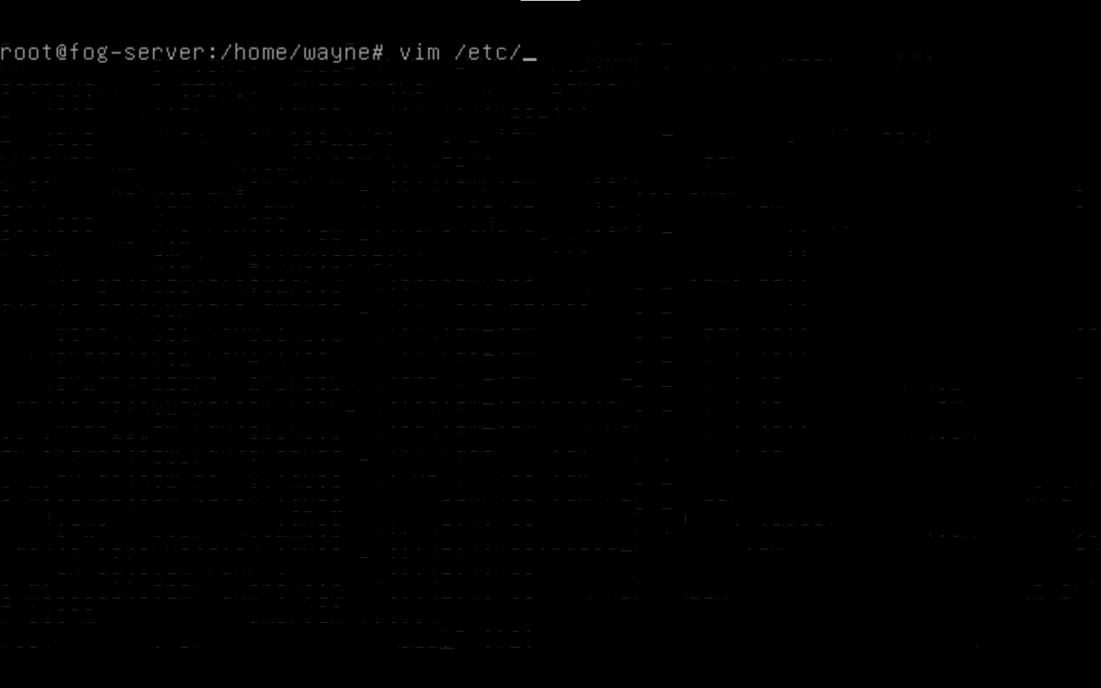
text(ssh/sshd)
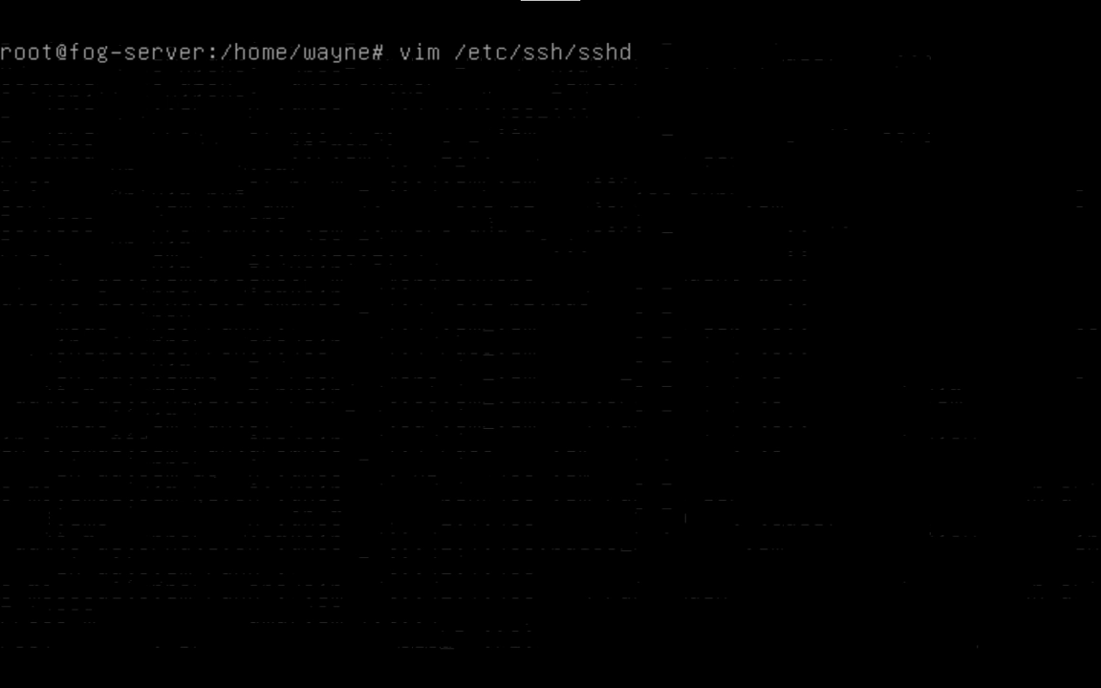
text(_config)
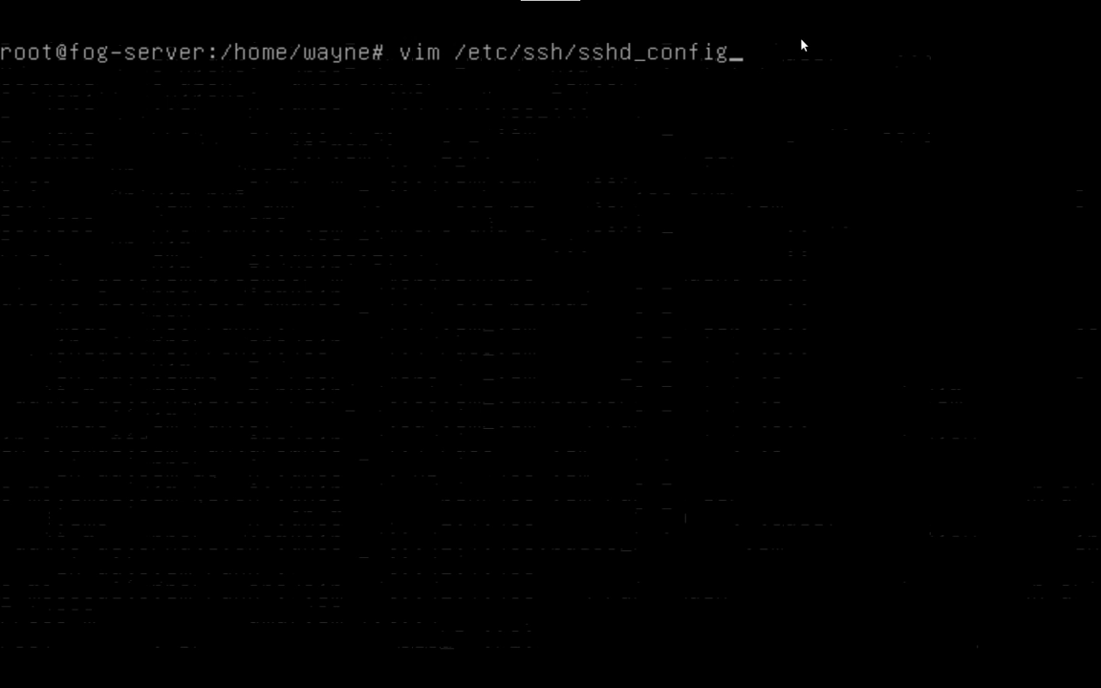
key(Return)
Step: Replace PermitRootLogin's without-password value with yes and save the file with :wq
key(Down)
key(Down)
key(Down)
key(Down)
key(Down)
key(Down)
key(Down)
key(Down)
key(Down)
key(Down)
key(Down)
key(Down)
key(Down)
key(Down)
key(Down)
key(Down)
key(Down)
key(Down)
key(Down)
key(Down)
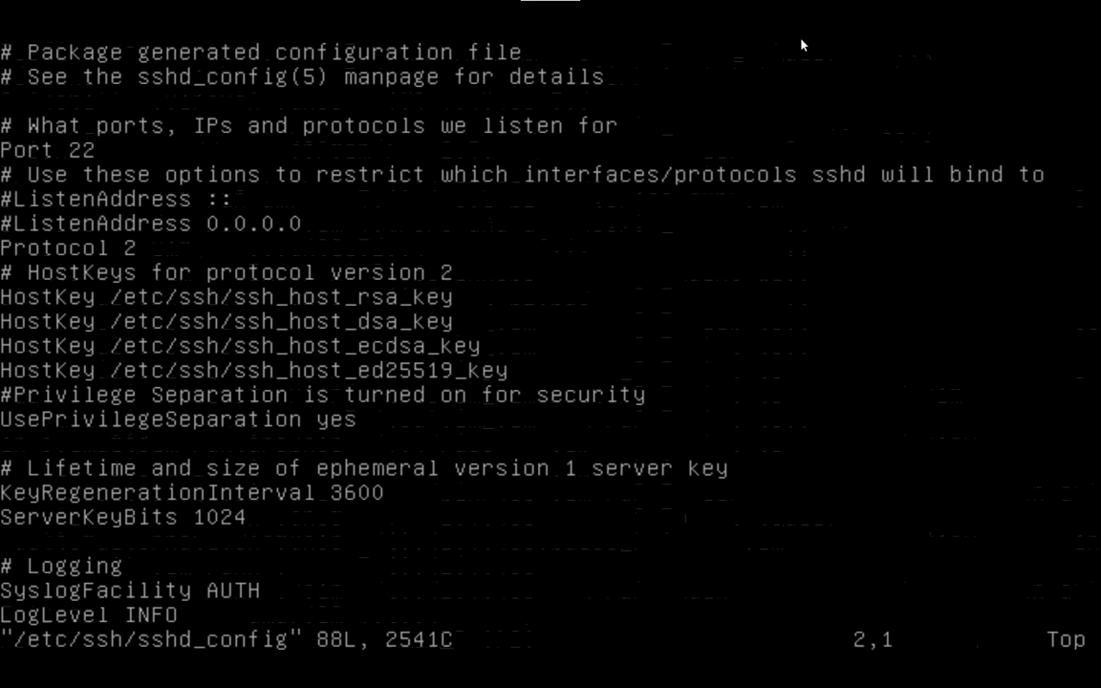
key(Up)
key(Up)
key(Up)
key(Up)
key(Up)
key(Up)
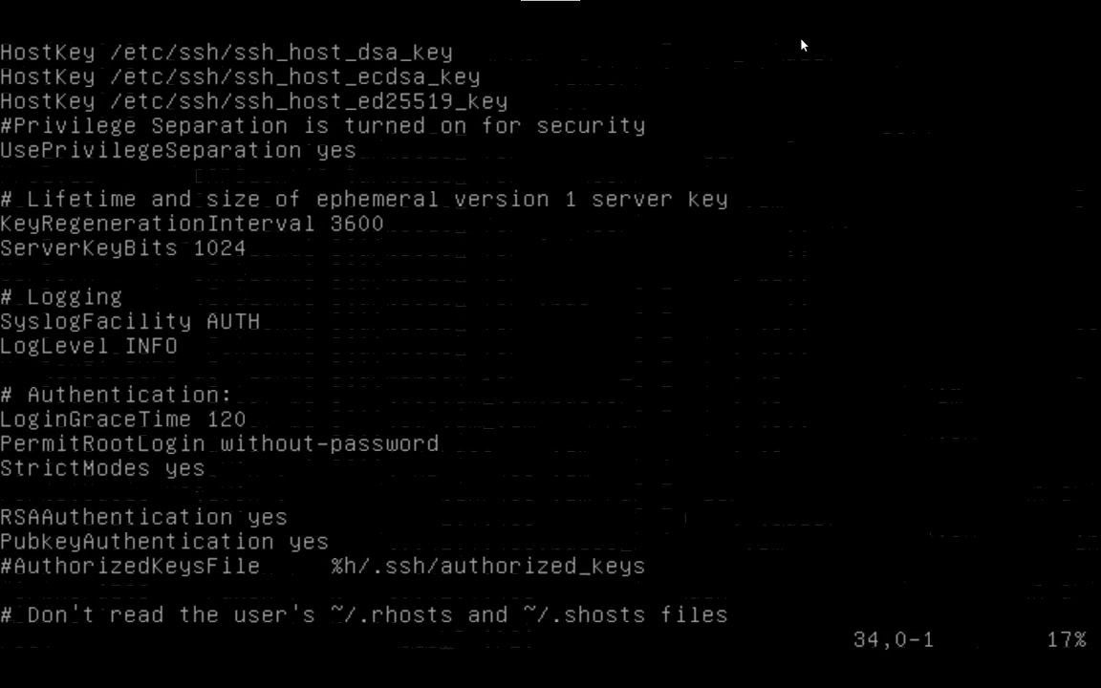
key(Up)
key(Right)
key(Right)
key(Right)
key(Right)
key(Right)
key(Right)
key(Right)
key(Right)
key(Right)
key(Right)
key(Right)
key(Right)
key(Right)
key(Right)
key(Right)
key(Right)
key(Right)
key(Right)
key(Right)
key(Right)
key(i)
key(Delete)
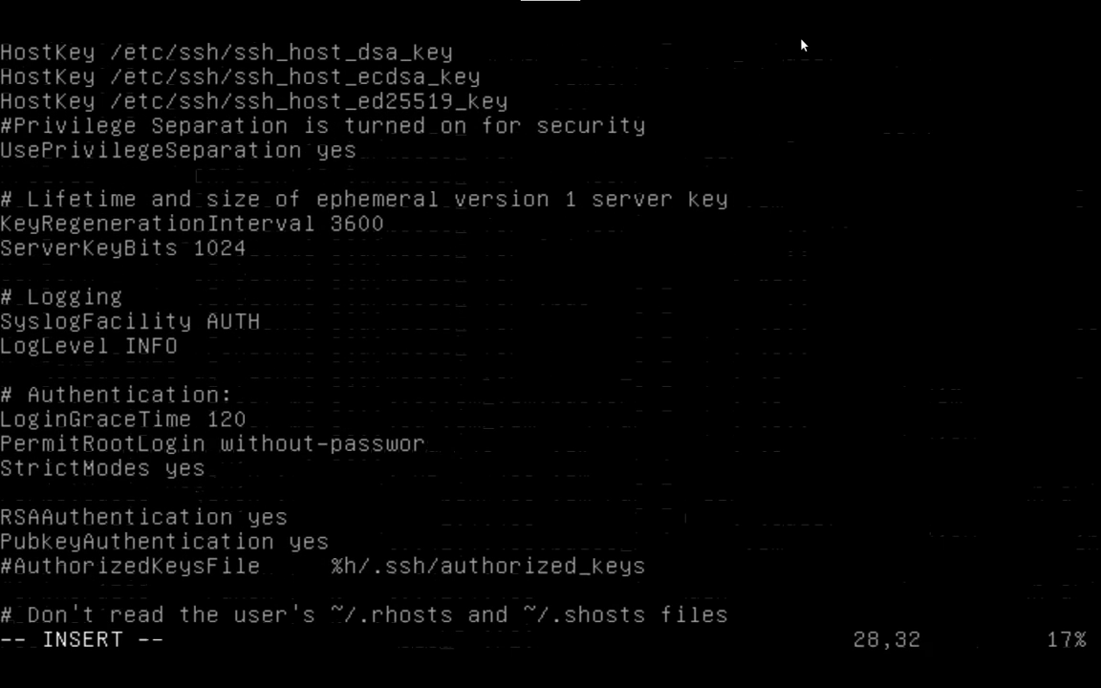
key(BackSpace)
key(BackSpace)
key(BackSpace)
key(BackSpace)
key(BackSpace)
key(BackSpace)
key(BackSpace)
key(BackSpace)
key(BackSpace)
key(BackSpace)
key(BackSpace)
key(BackSpace)
key(BackSpace)
key(BackSpace)
key(BackSpace)
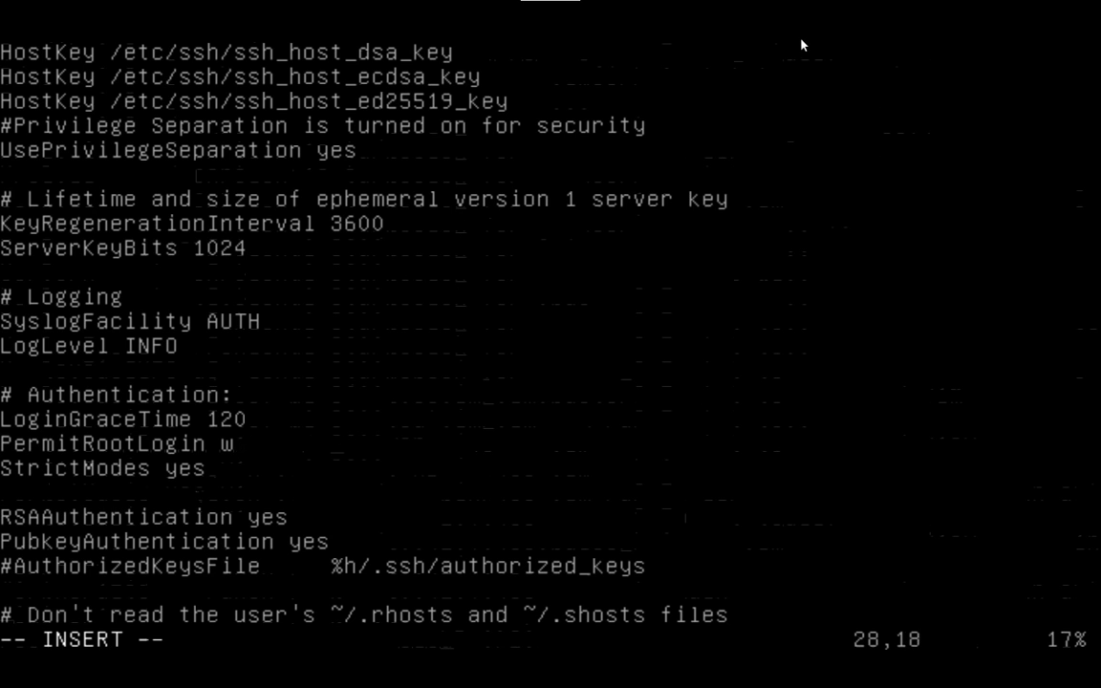
text(yes)
key(Escape)
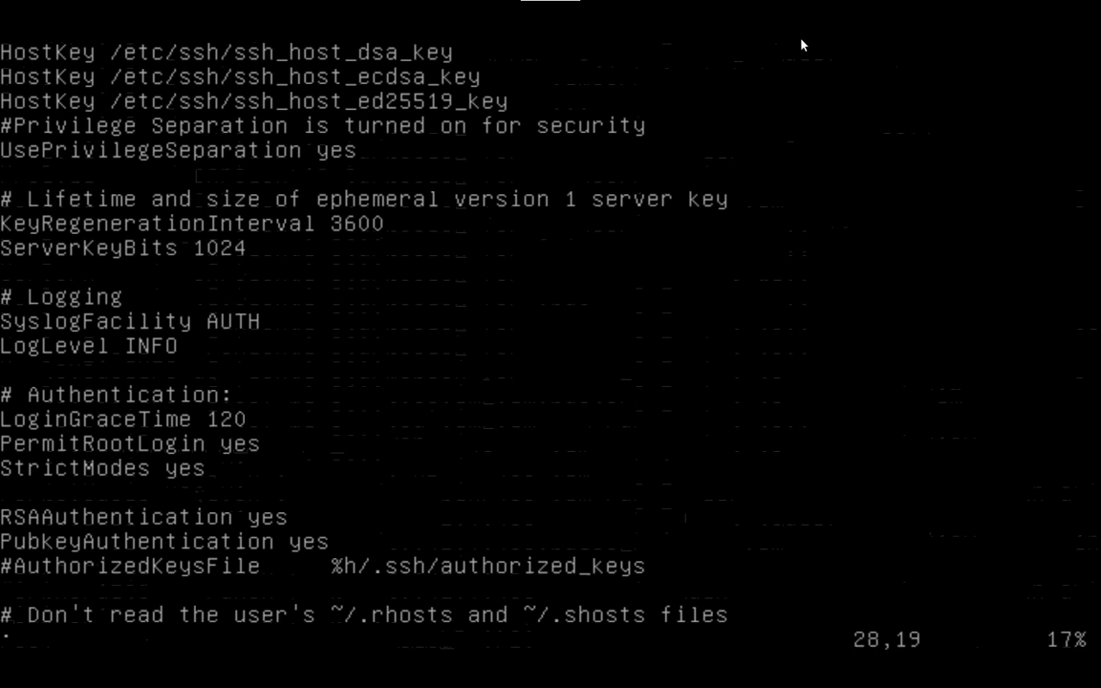
text(:wq)
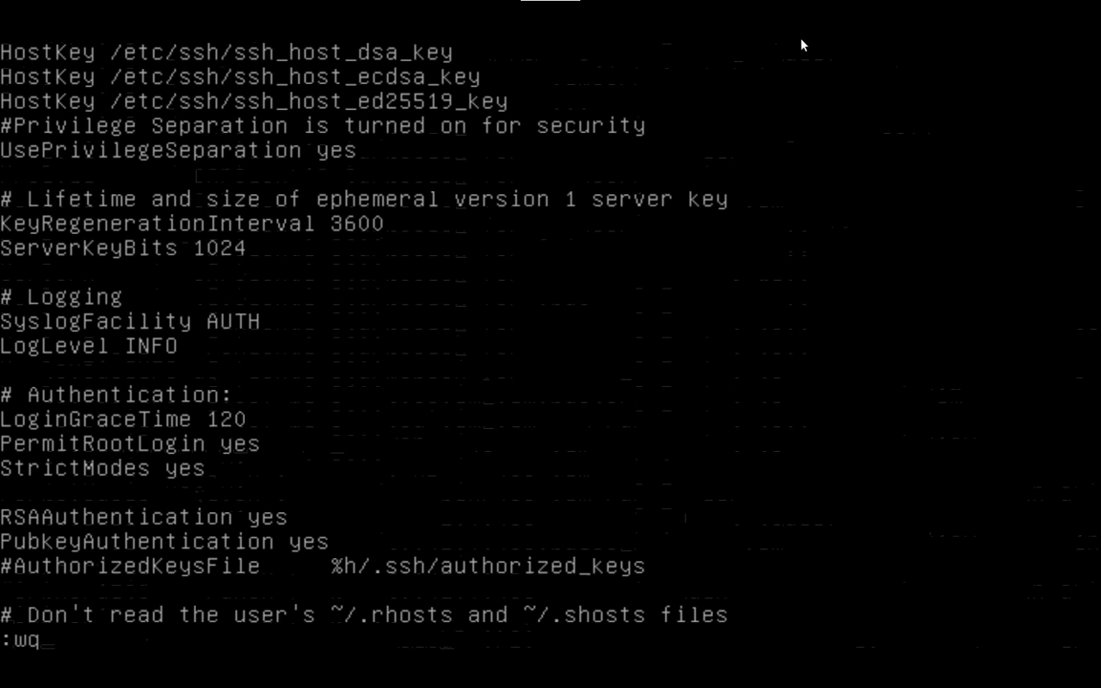
key(Return)
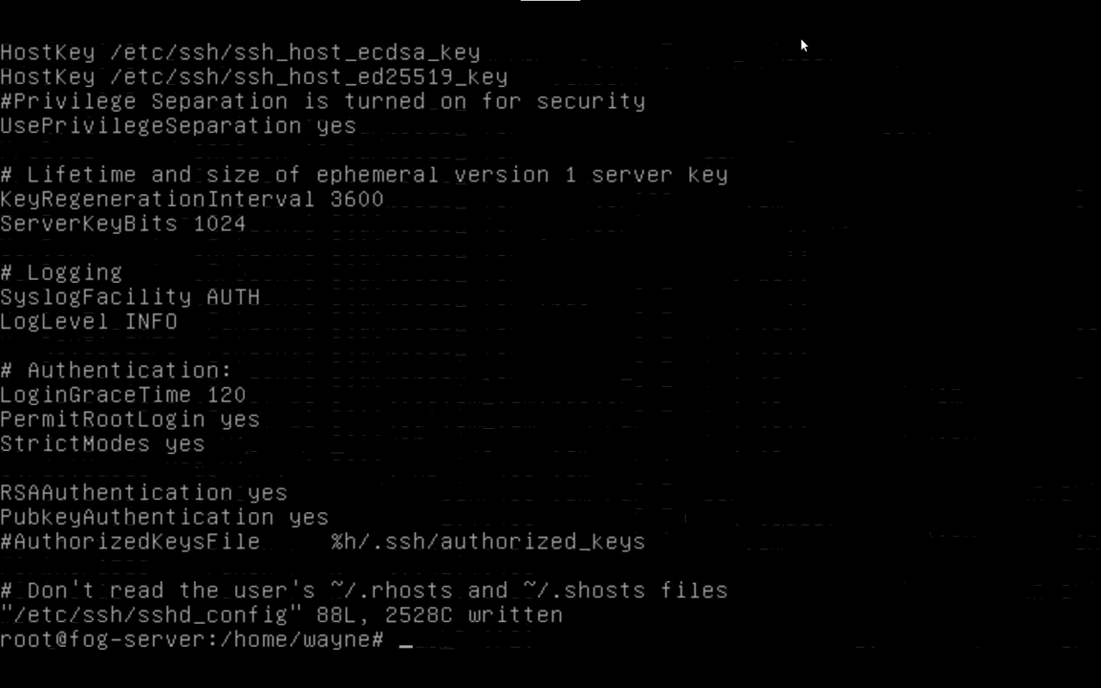
Step: Restart the SSH daemon with systemctl restart sshd, correcting the misspelled command
text(c)
key(BackSpace)
text(sytemctl )
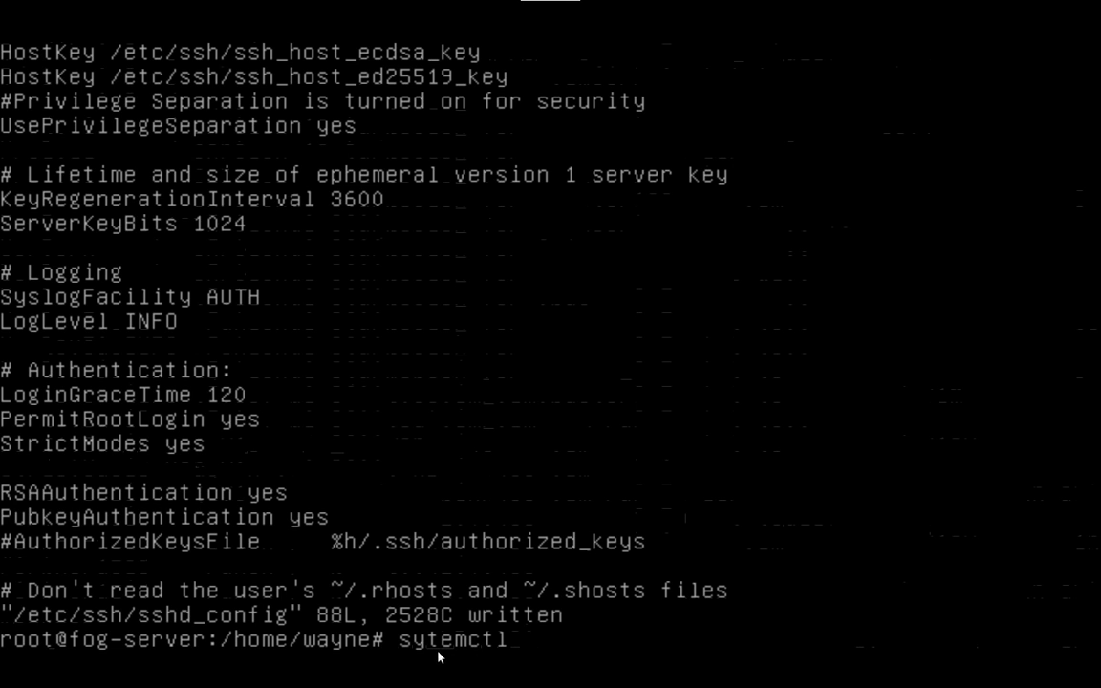
text(restart sshd)
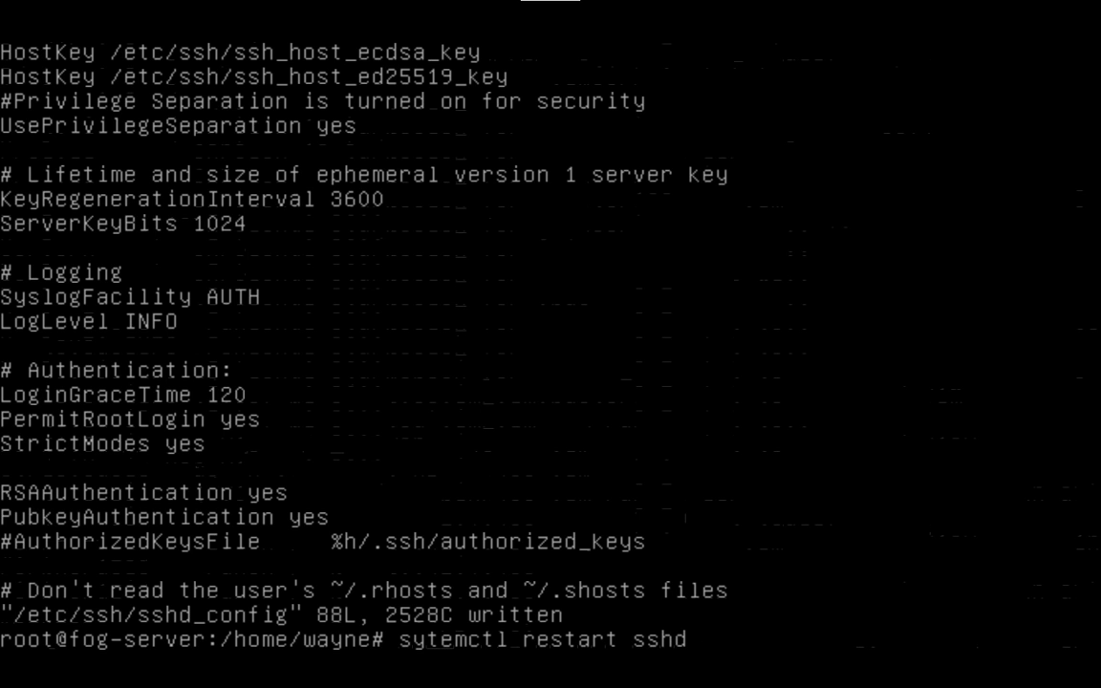
key(Return)
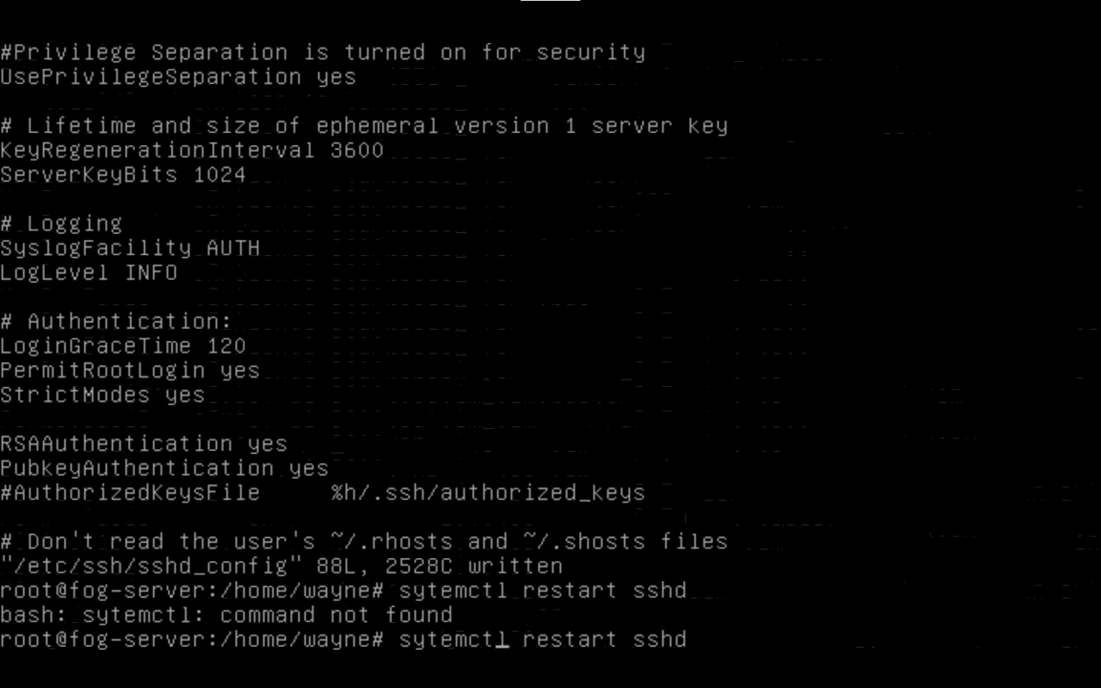
text(s)
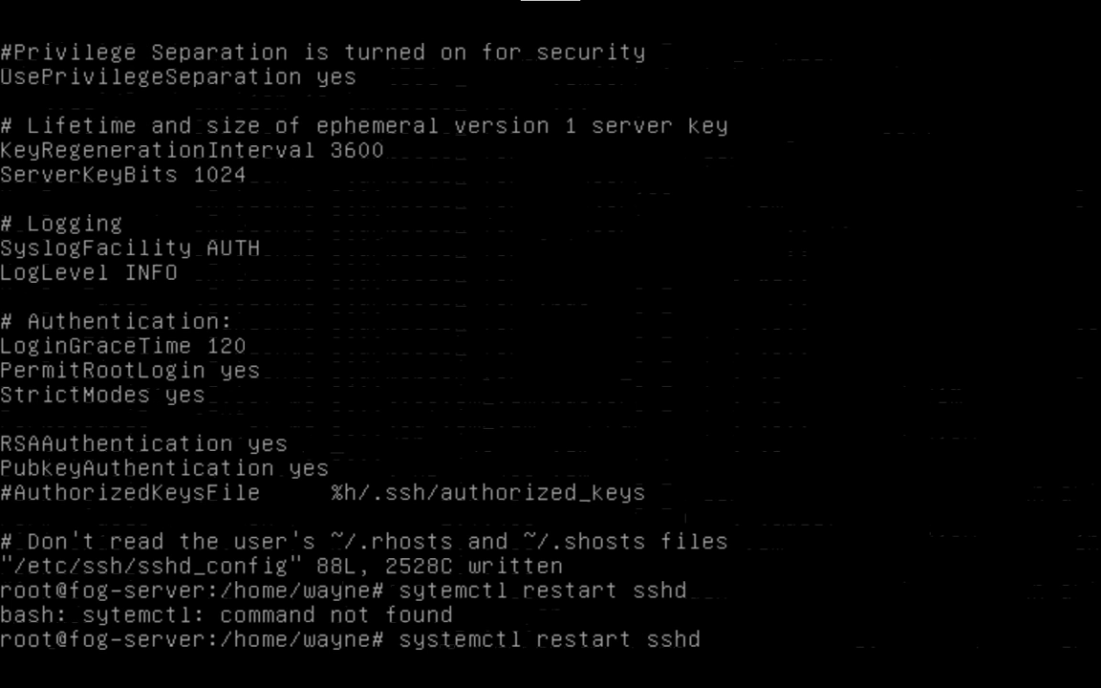
key(Return)
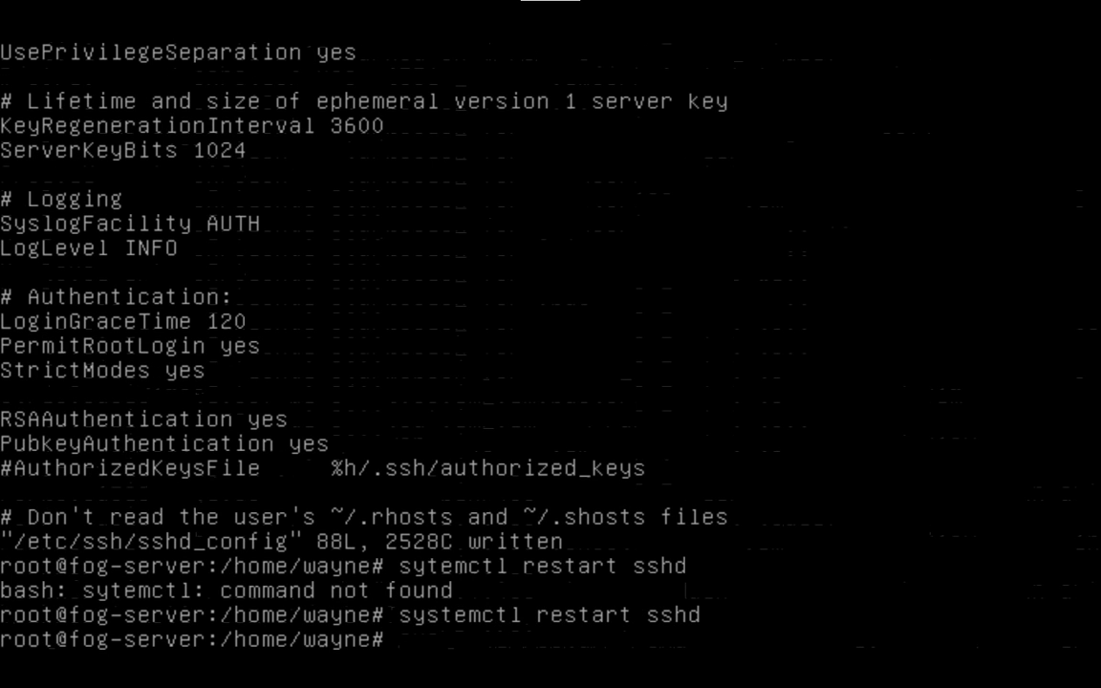
Step: Run ip addr to find the server's address 10.0.0.253
text(ip addr)
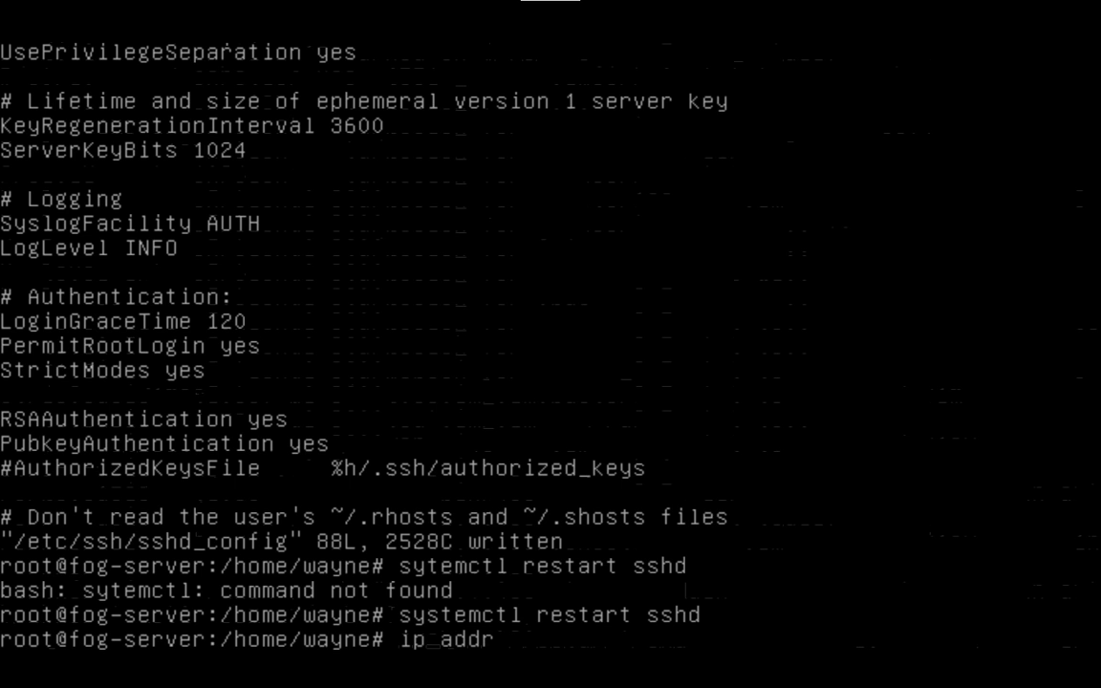
key(Return)
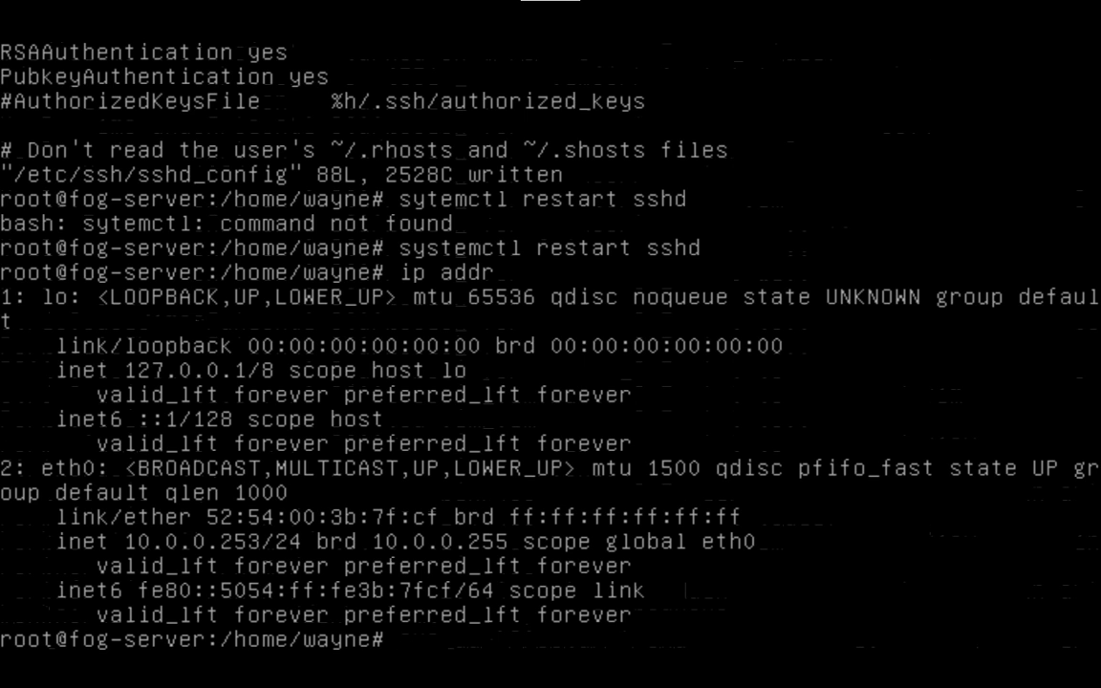
Step: Set a new root password with passwd, entering it twice
text(x)
key(BackSpace)
key(BackSpace)
text(passwd)
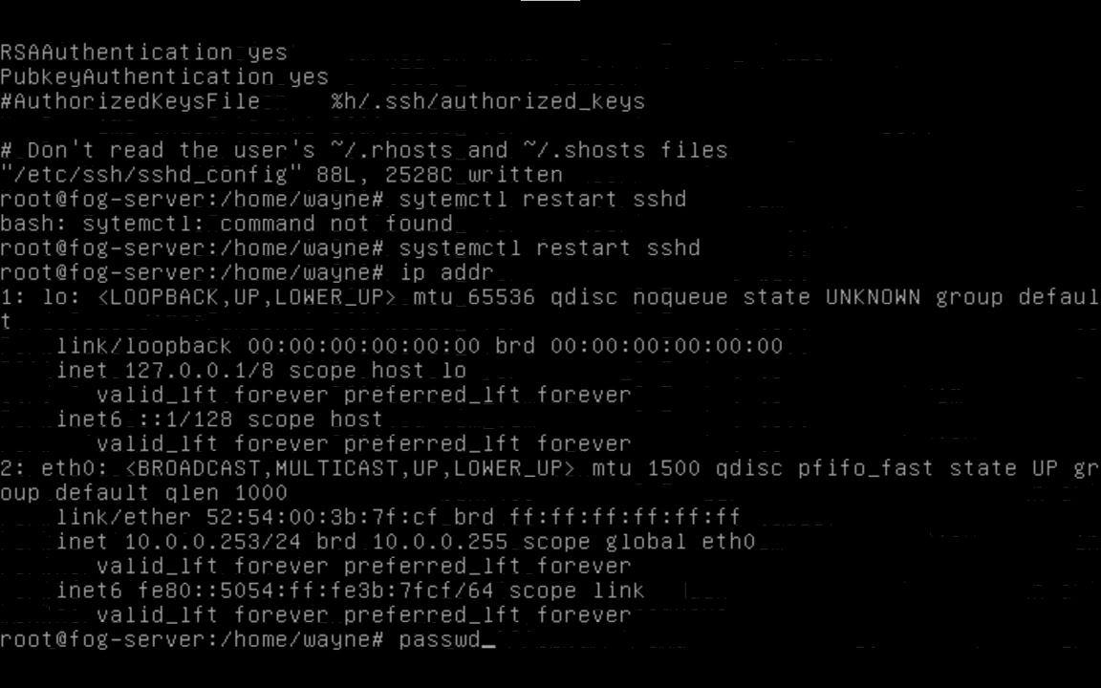
key(Return)
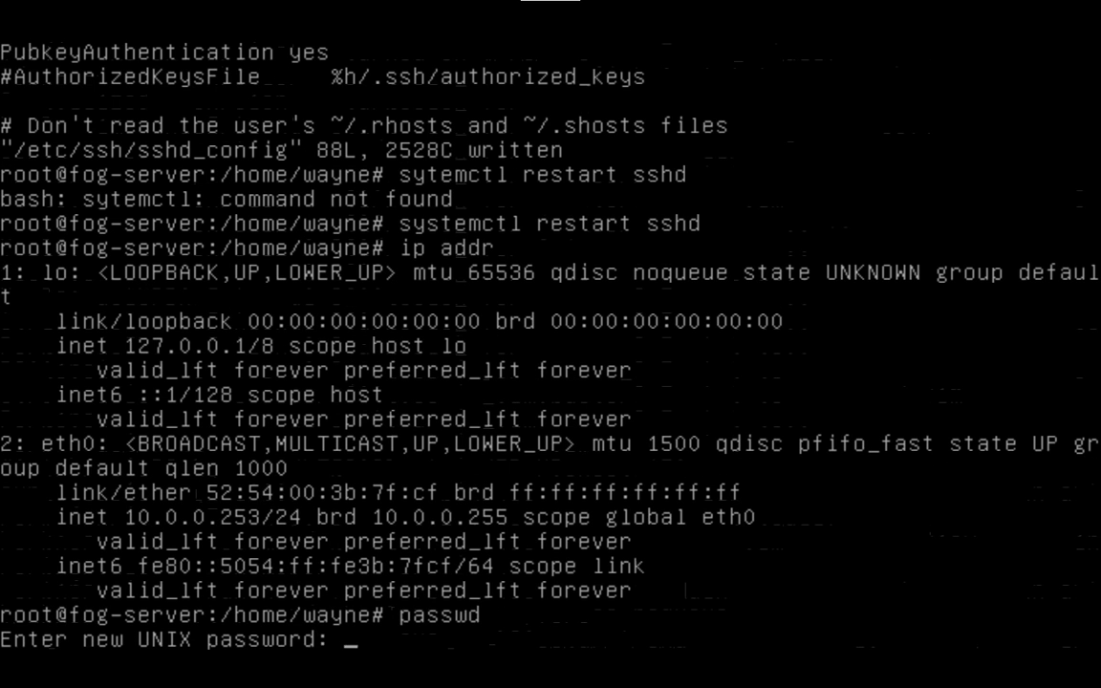
key(Return)
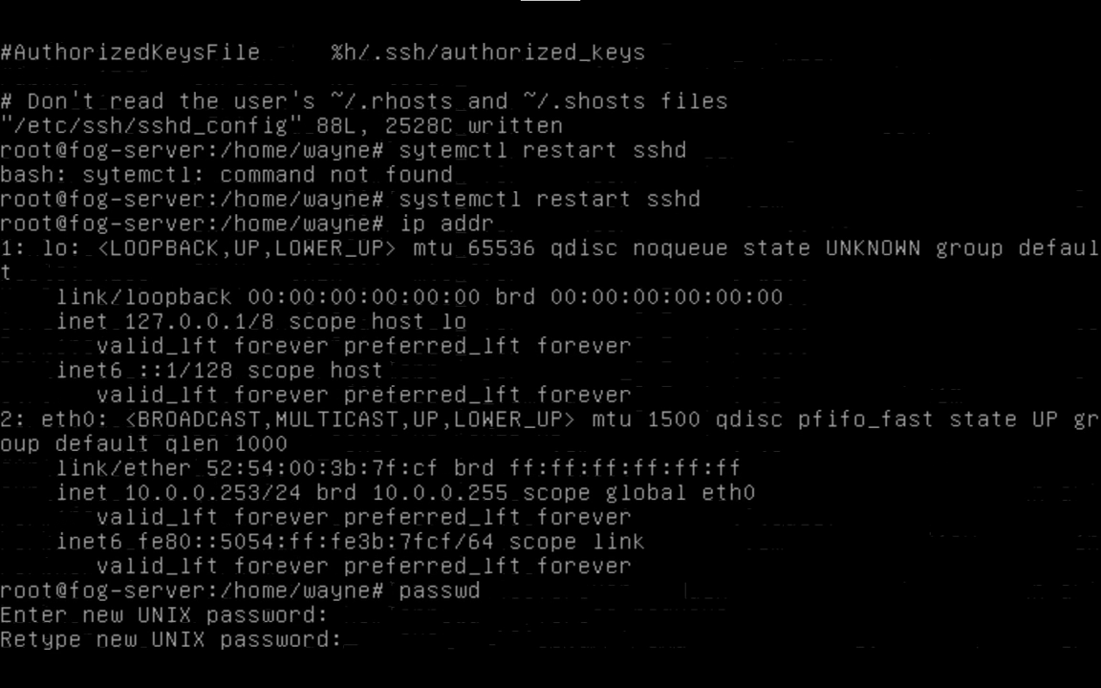
key(Return)
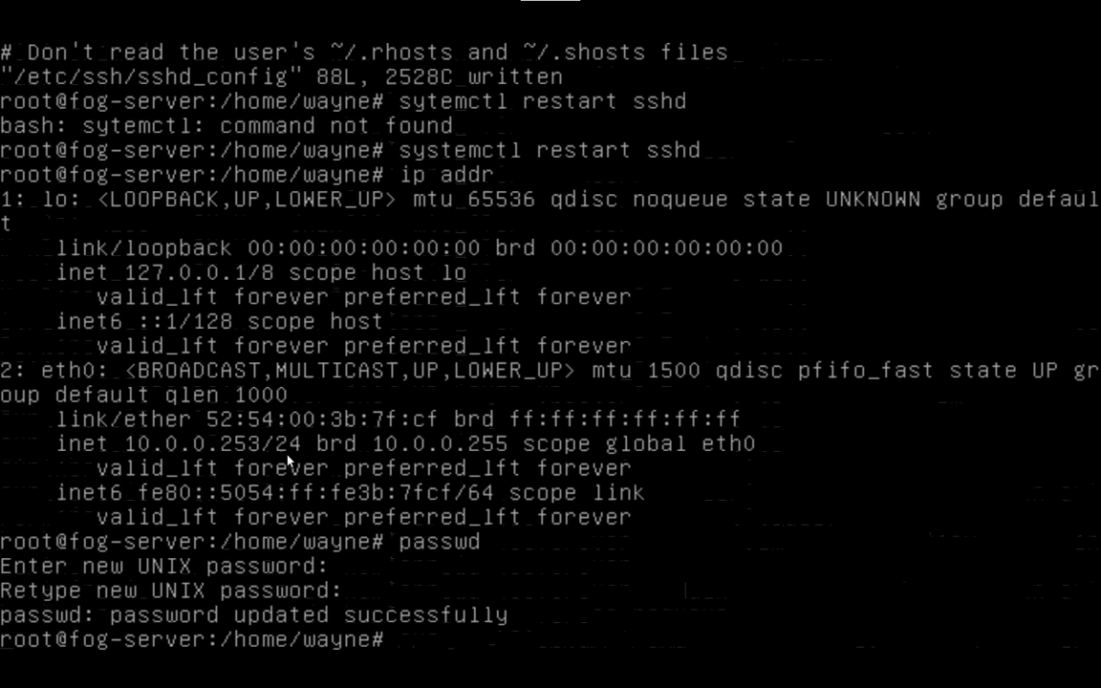
Step: Exit twice to log out to the fog-server login prompt
text(exit)
key(Return)
text(exit)
key(Return)
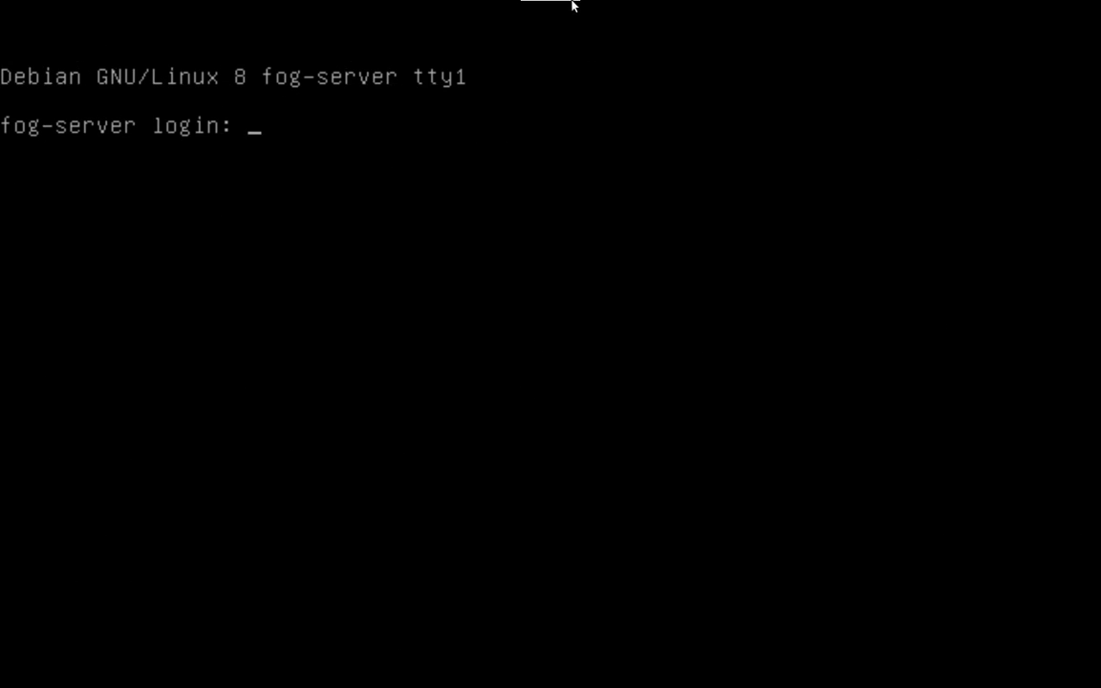
Step: Leave fullscreen, close Virtual Machine Manager and open a maximized host terminal
click(535, 11)
click(240, 101)
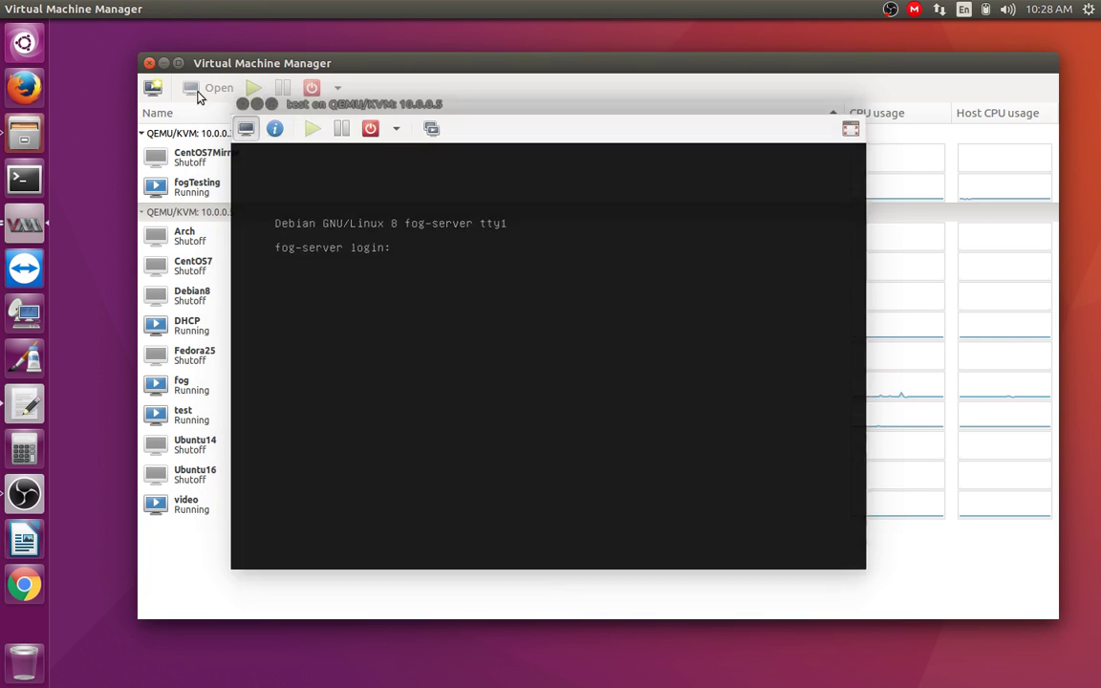
key(ctrl+q)
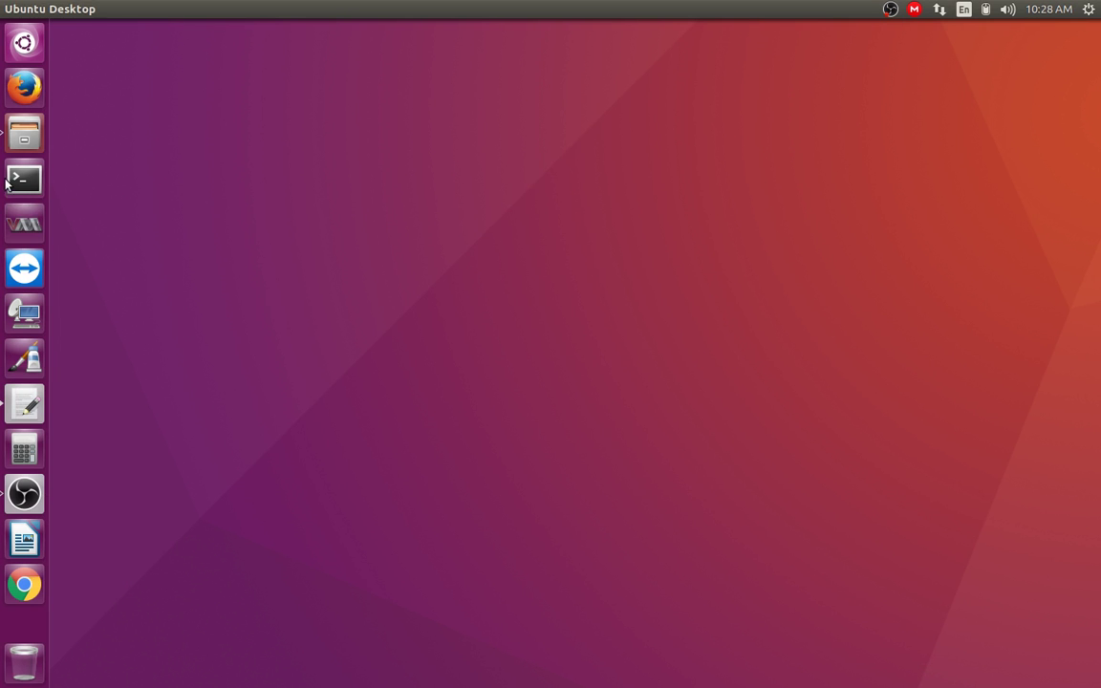
key(ctrl+alt+t)
double_click(405, 30)
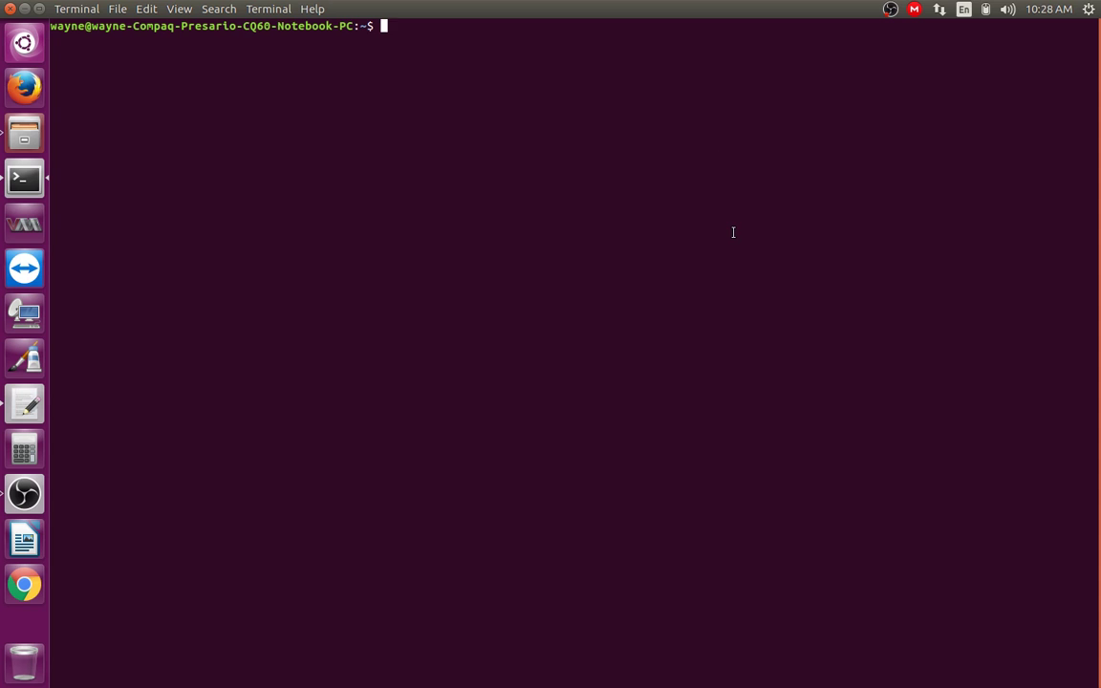
Step: SSH into 10.0.0.253 with ssh -l root, accept the host key, and log in
text(ssh -l )
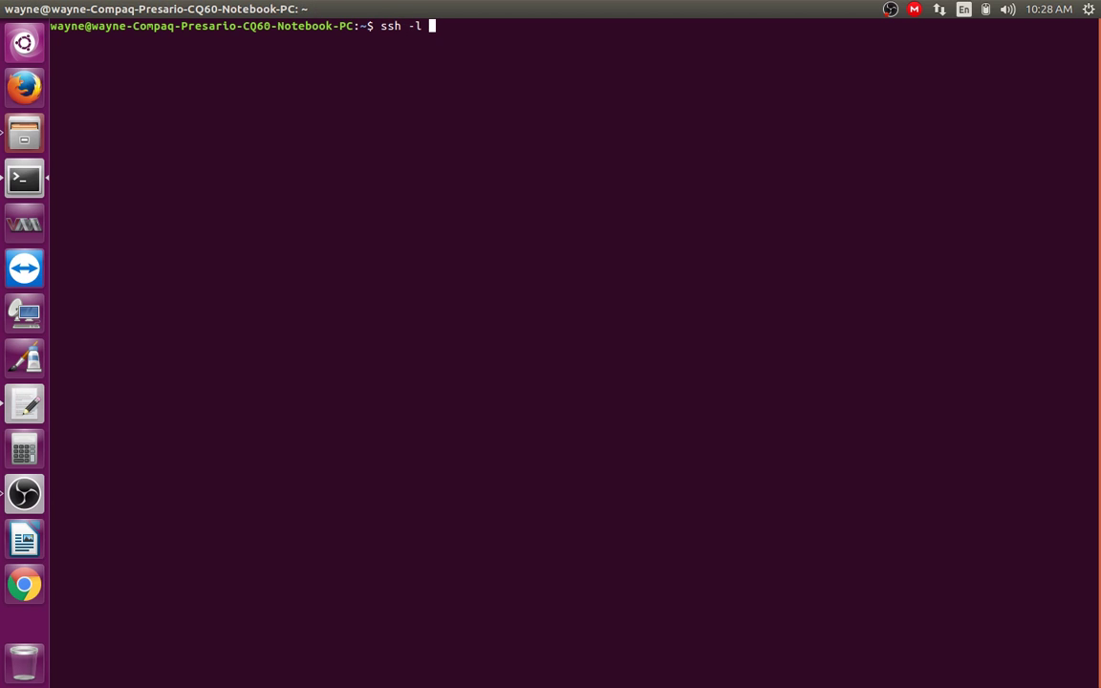
text(toot)
drag(411, 26, 459, 27)
click(489, 64)
text(10.0.0.253)
key(Return)
text(y)
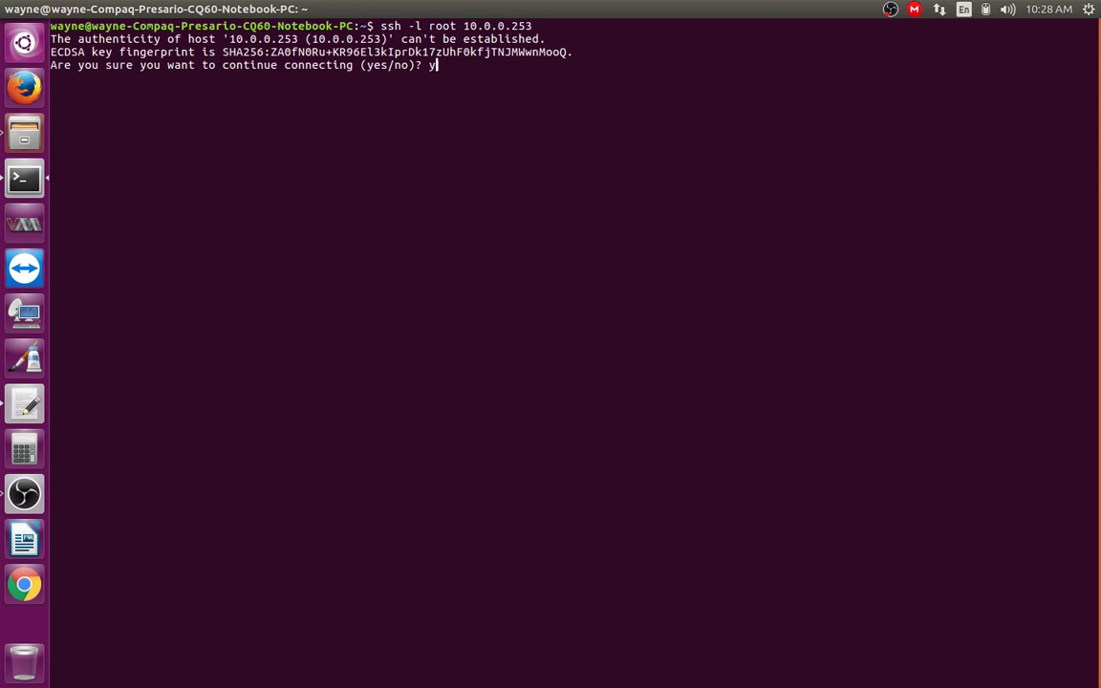
text(es)
key(Return)
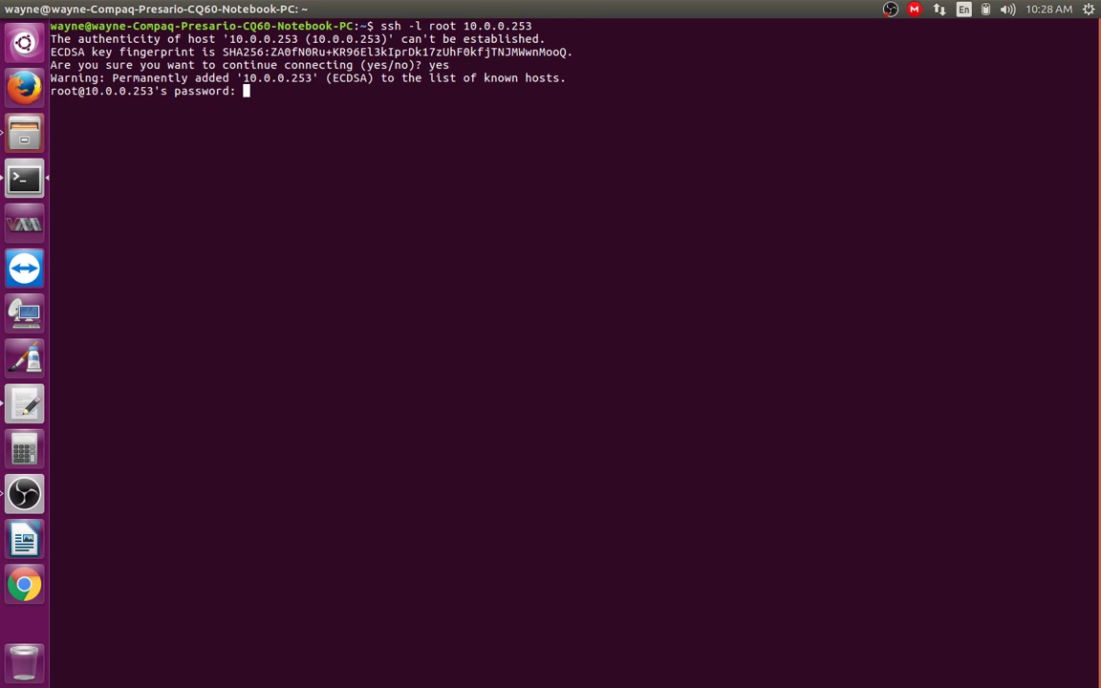
key(Return)
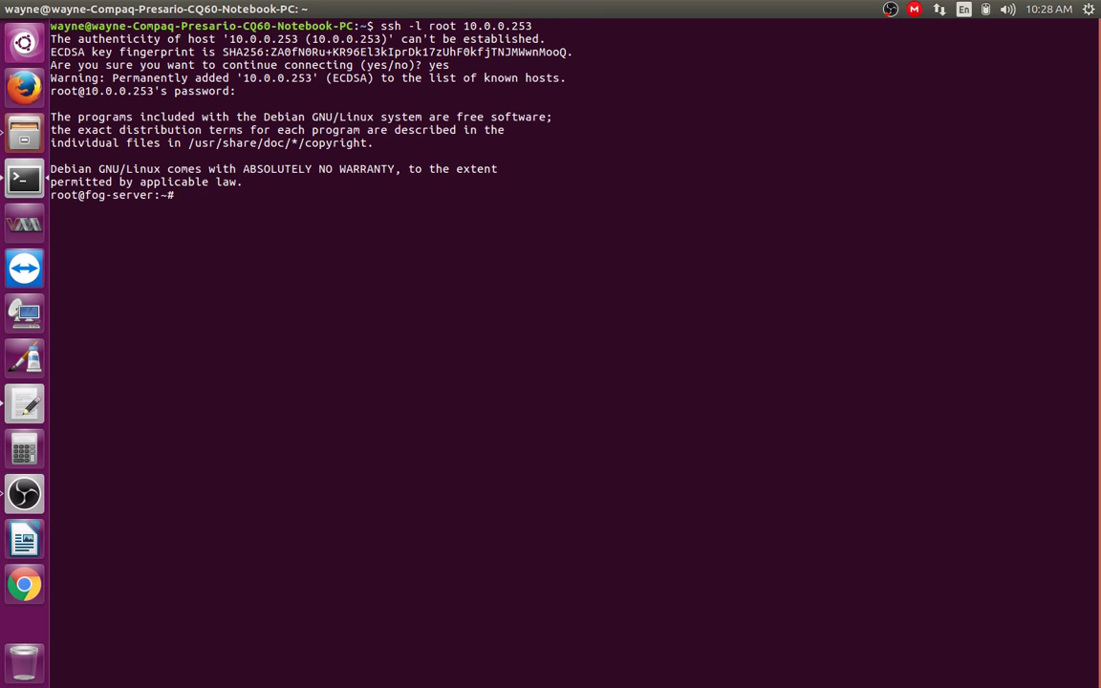
text(exit)
key(Return)
key(Up)
key(Left)
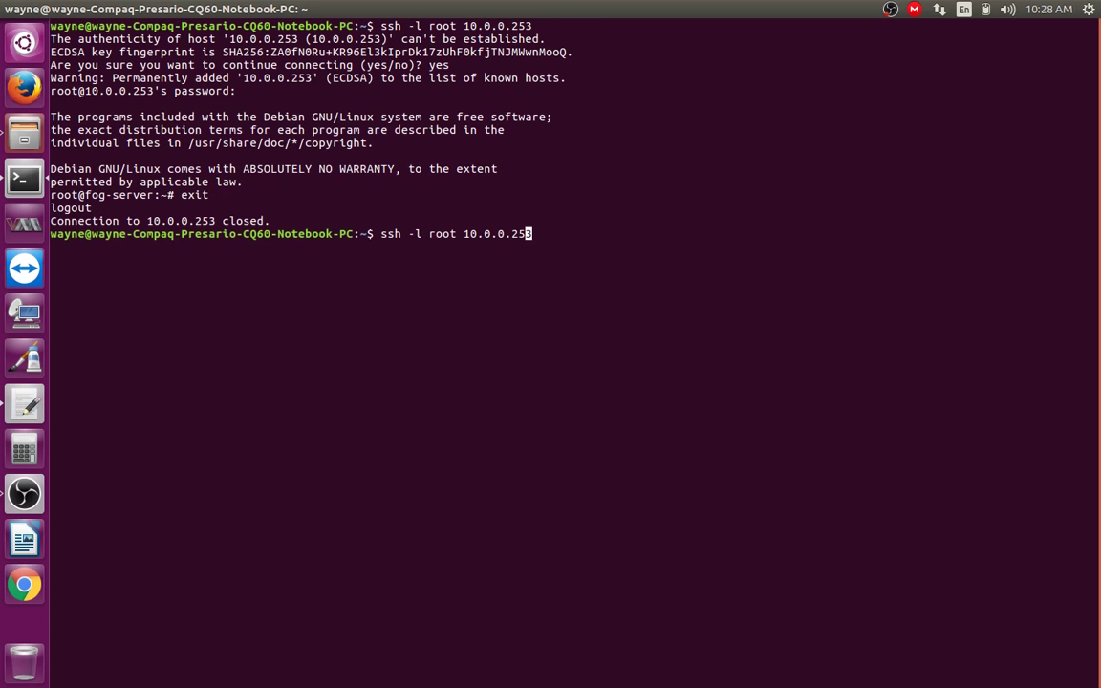
key(Right)
key(BackSpace)
key(BackSpace)
key(BackSpace)
key(BackSpace)
key(BackSpace)
key(BackSpace)
key(BackSpace)
key(BackSpace)
key(BackSpace)
key(BackSpace)
key(BackSpace)
key(BackSpace)
key(BackSpace)
key(BackSpace)
key(BackSpace)
key(BackSpace)
key(BackSpace)
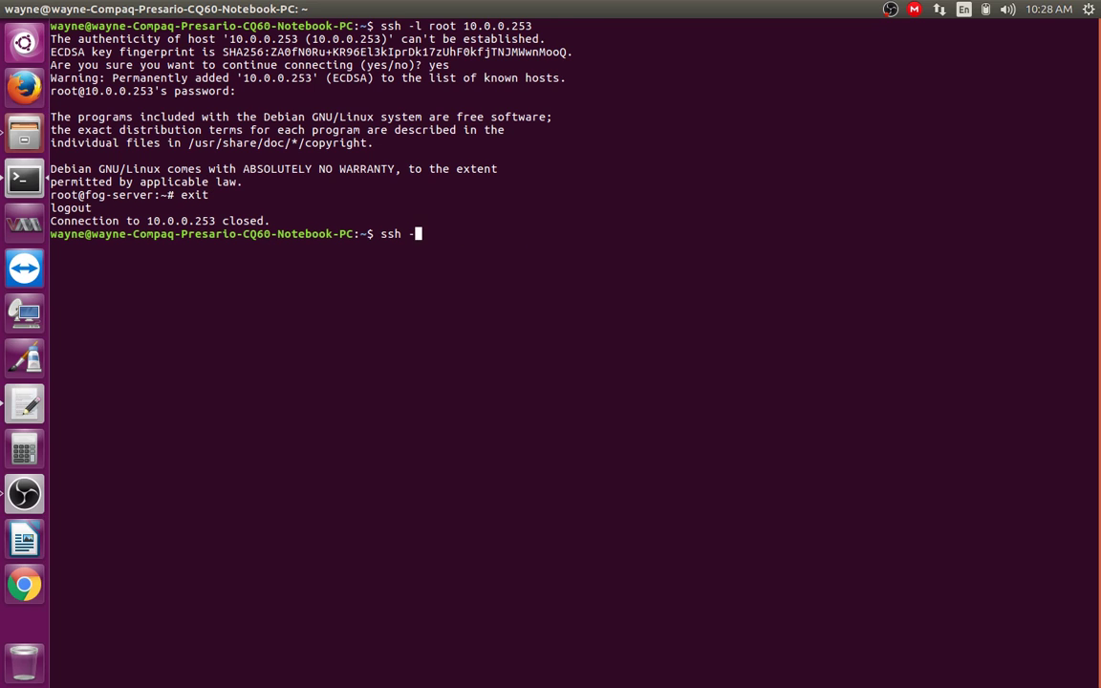
key(BackSpace)
text(root@10.0.0.235)
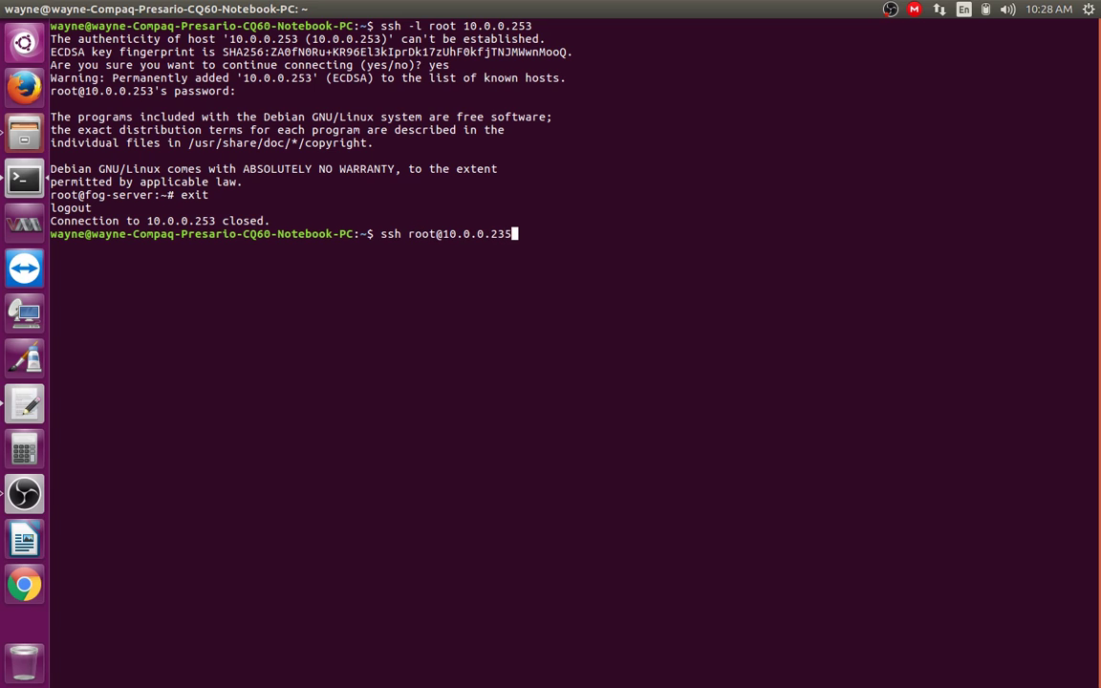
key(BackSpace)
key(BackSpace)
text(53)
key(Return)
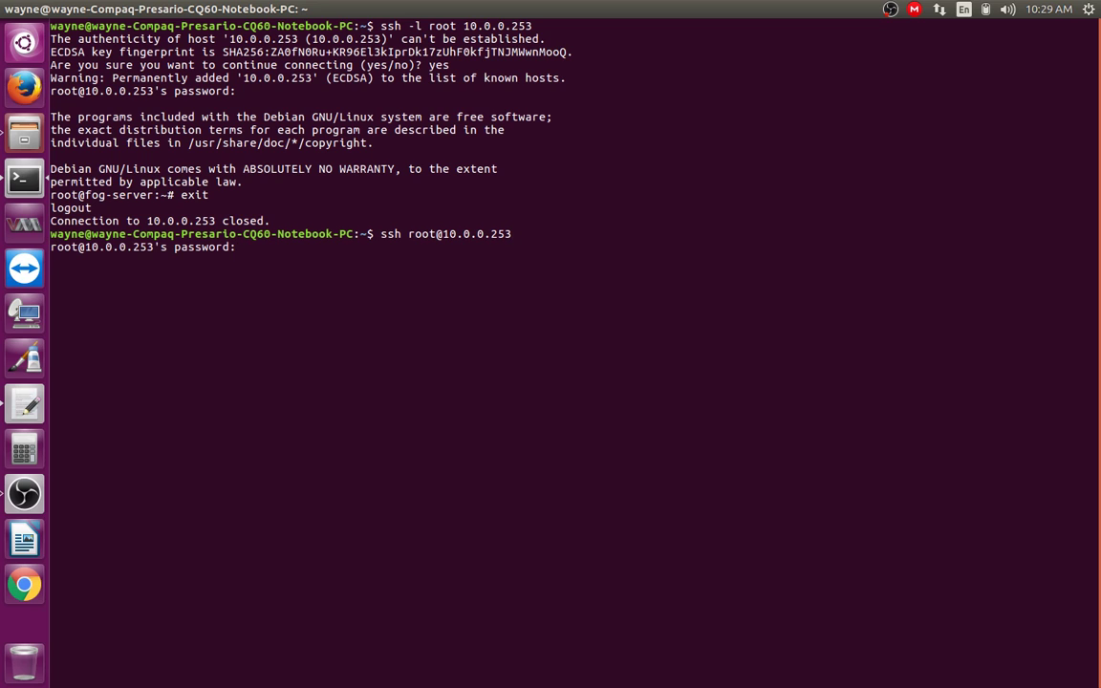
key(Return)
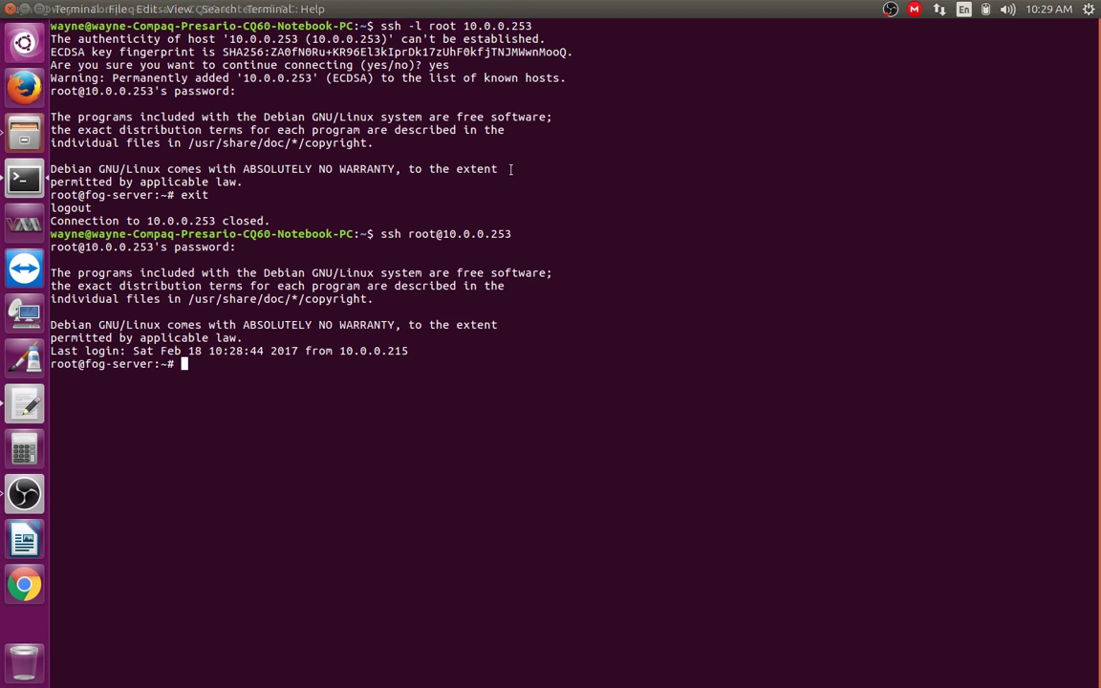
Step: Highlight the two ssh commands, login banner, login output and root prompt, then run clear
drag(381, 234, 512, 238)
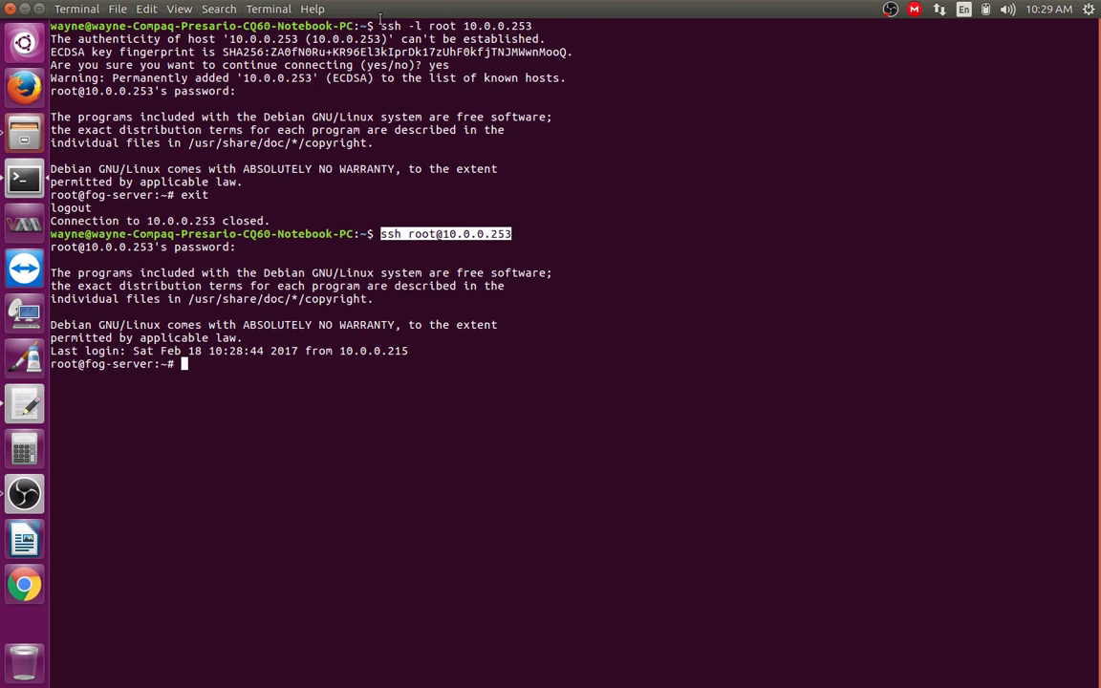
drag(381, 26, 531, 26)
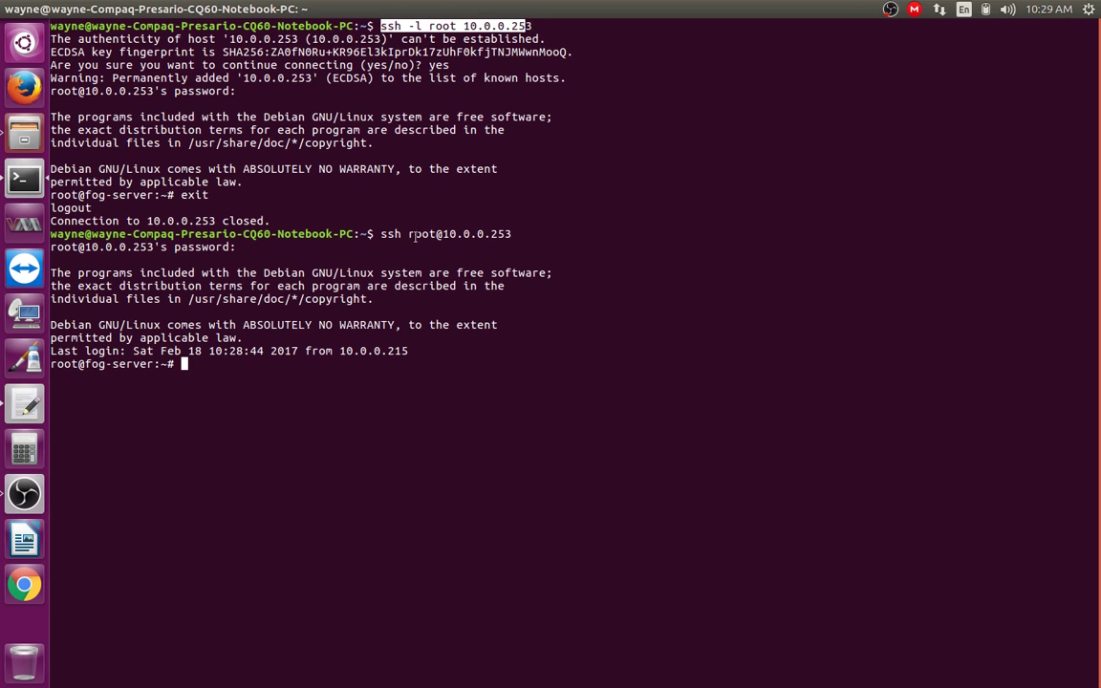
click(452, 553)
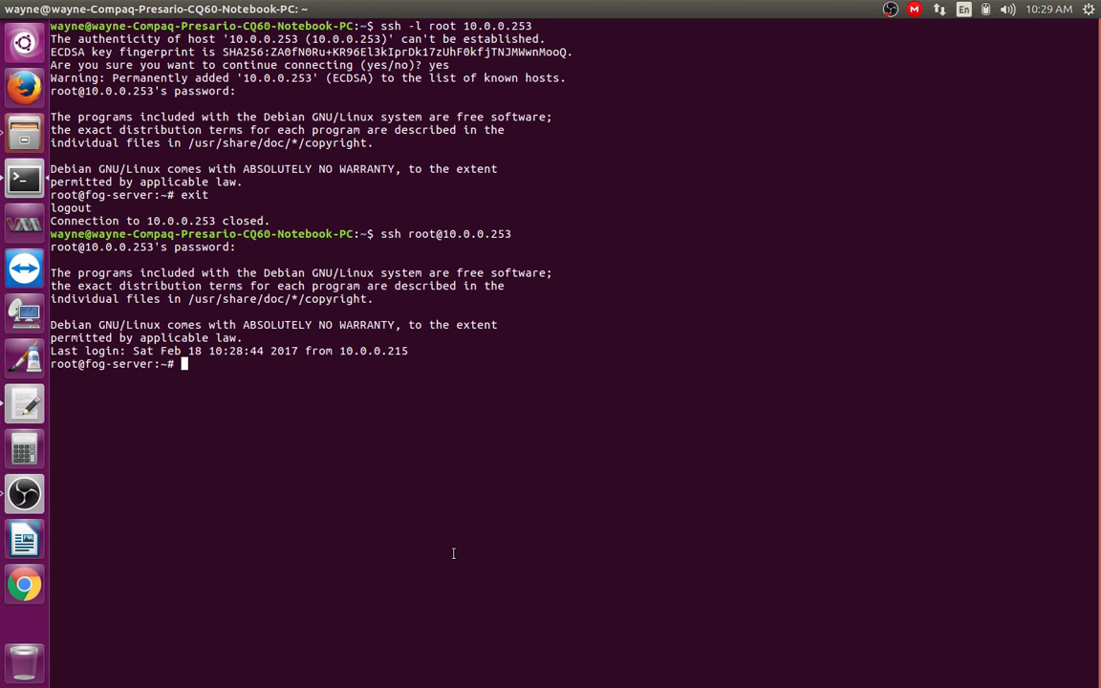
drag(49, 272, 112, 285)
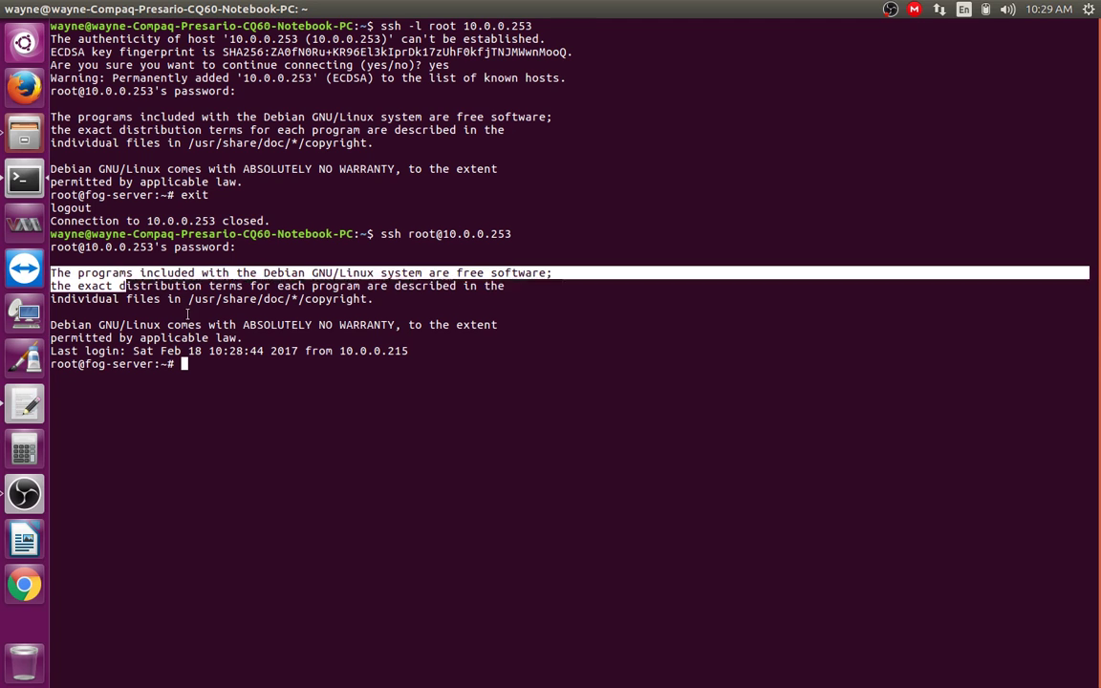
click(305, 416)
drag(204, 364, 58, 246)
click(219, 277)
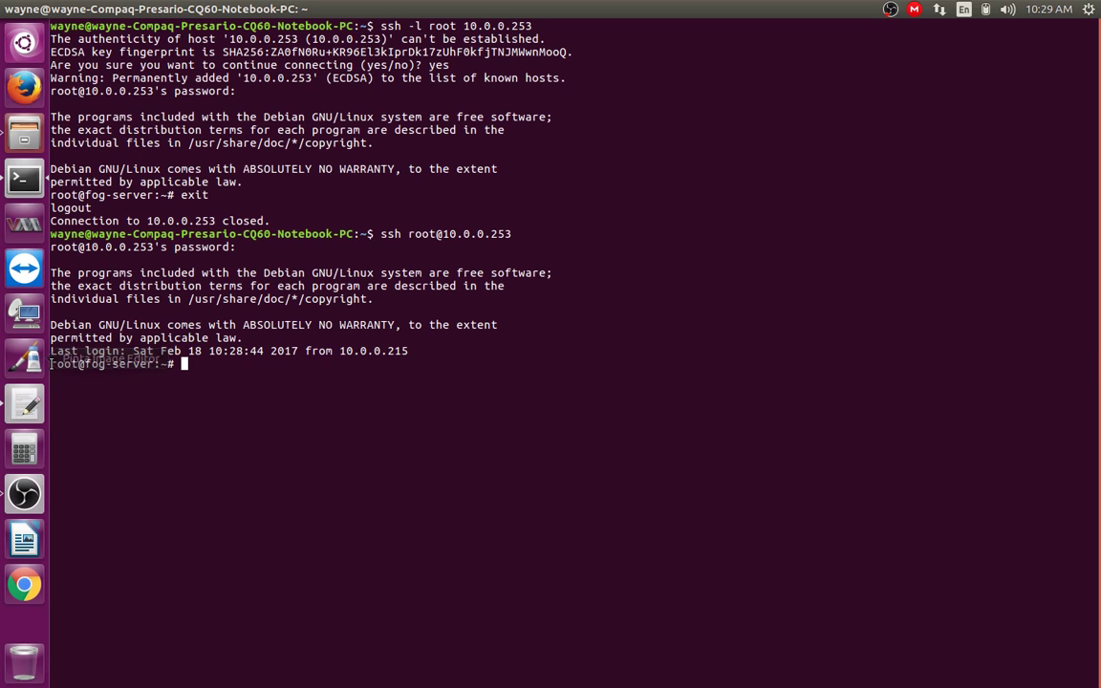
drag(57, 364, 165, 366)
click(442, 397)
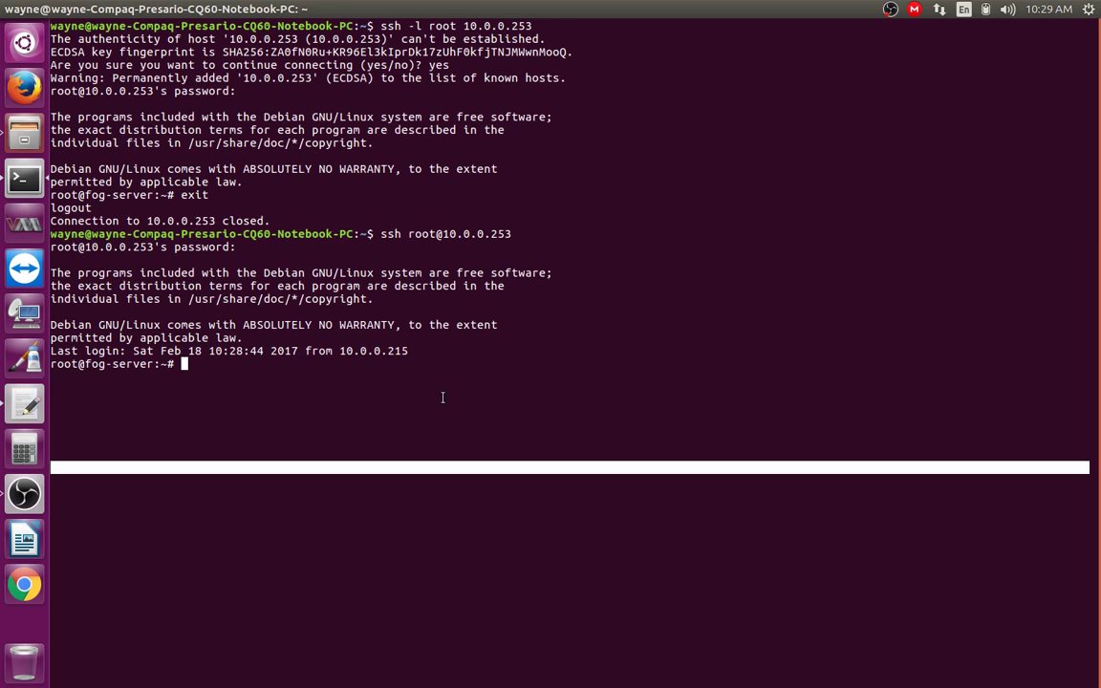
text(clear)
key(Return)
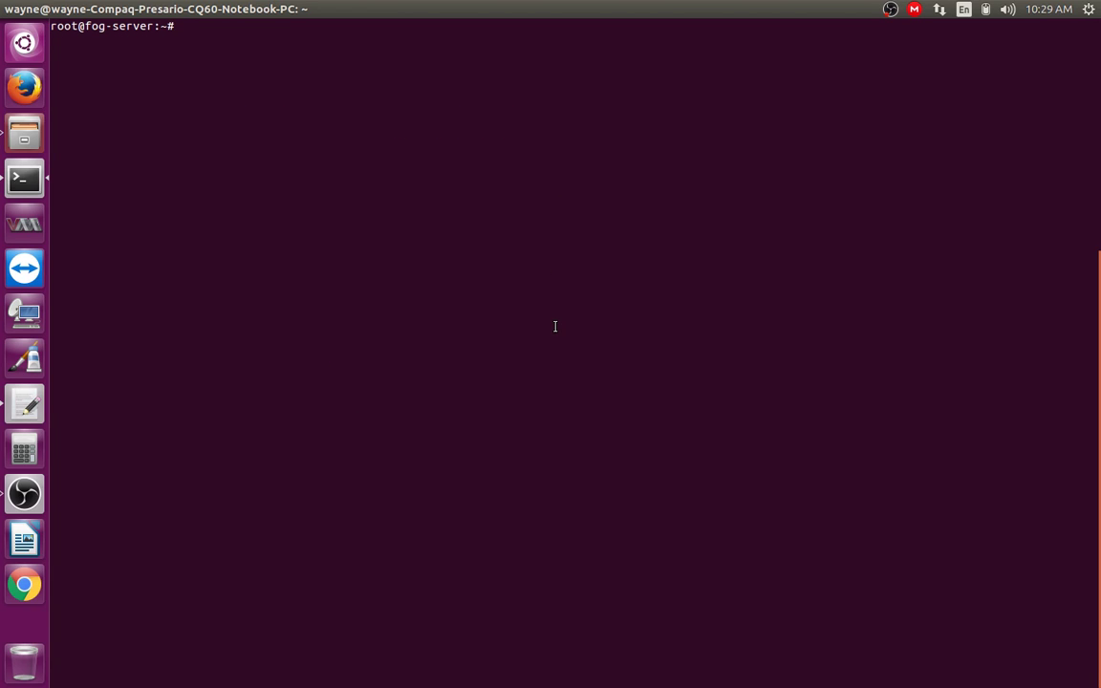
Step: Remove the extra blank lines below /dev/vg0/, /dev/sda and /boot in the gedit notes
click(25, 404)
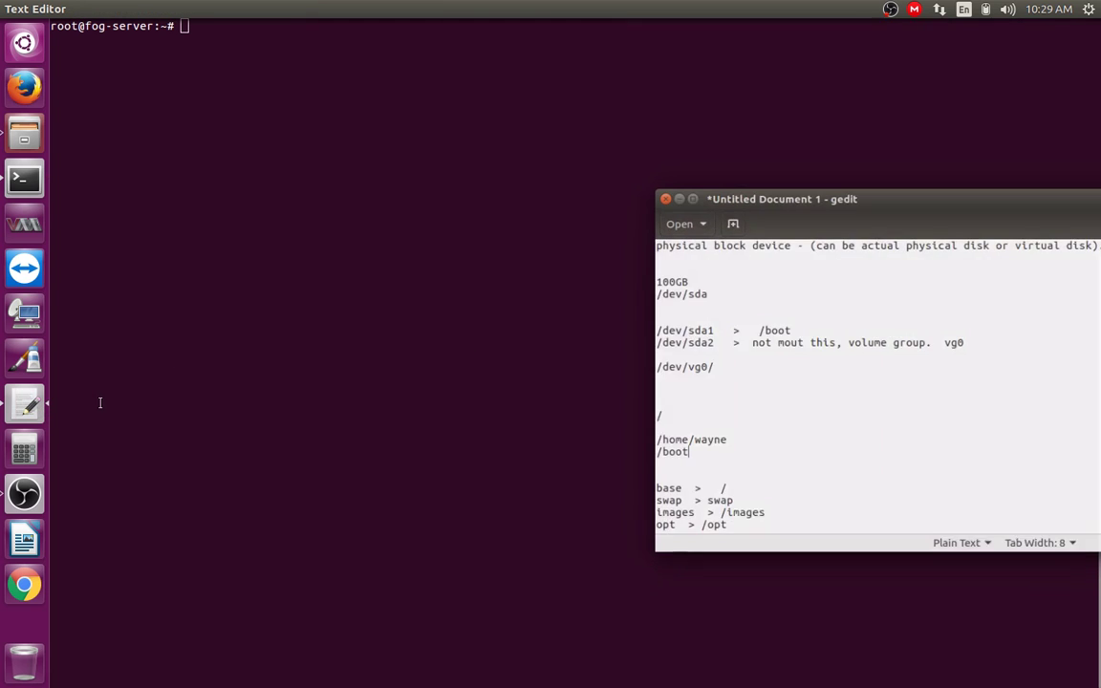
click(684, 404)
key(BackSpace)
key(BackSpace)
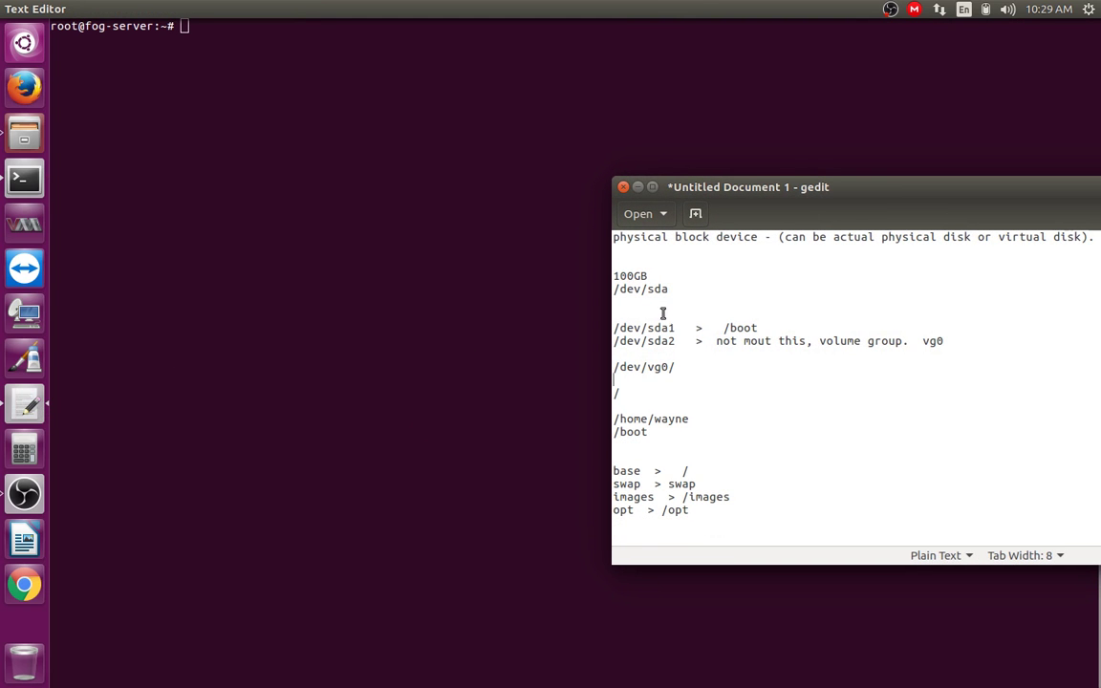
click(662, 314)
key(BackSpace)
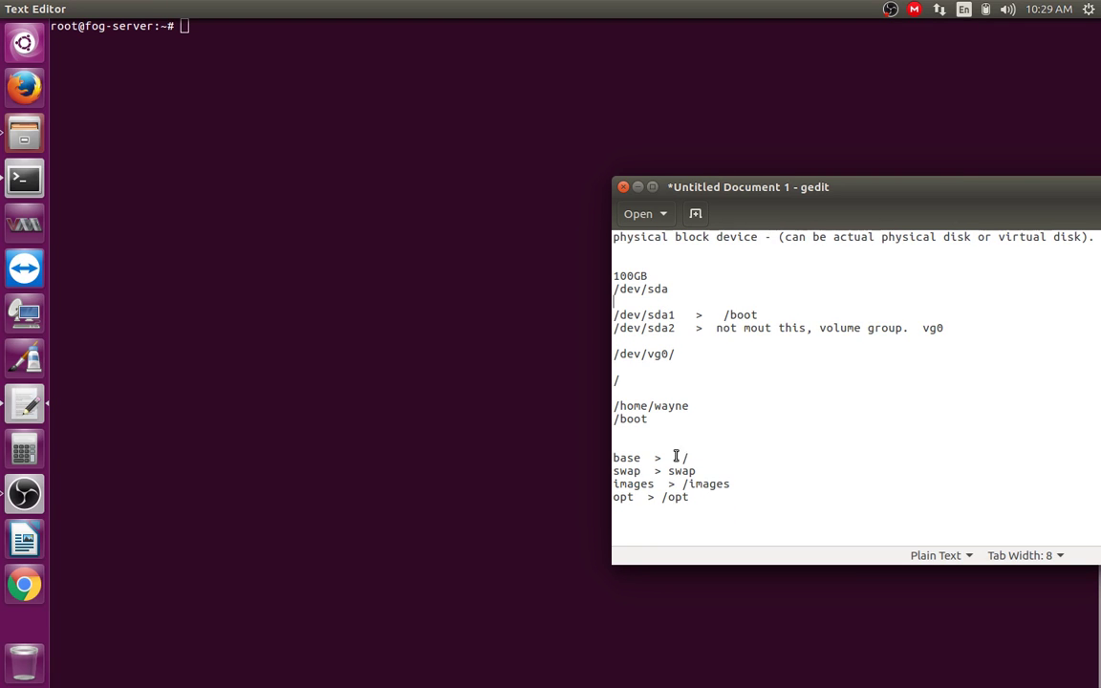
click(663, 444)
key(BackSpace)
Step: Add an lsblk line after opt > /opt and start a df -h line beneath it
key(Return)
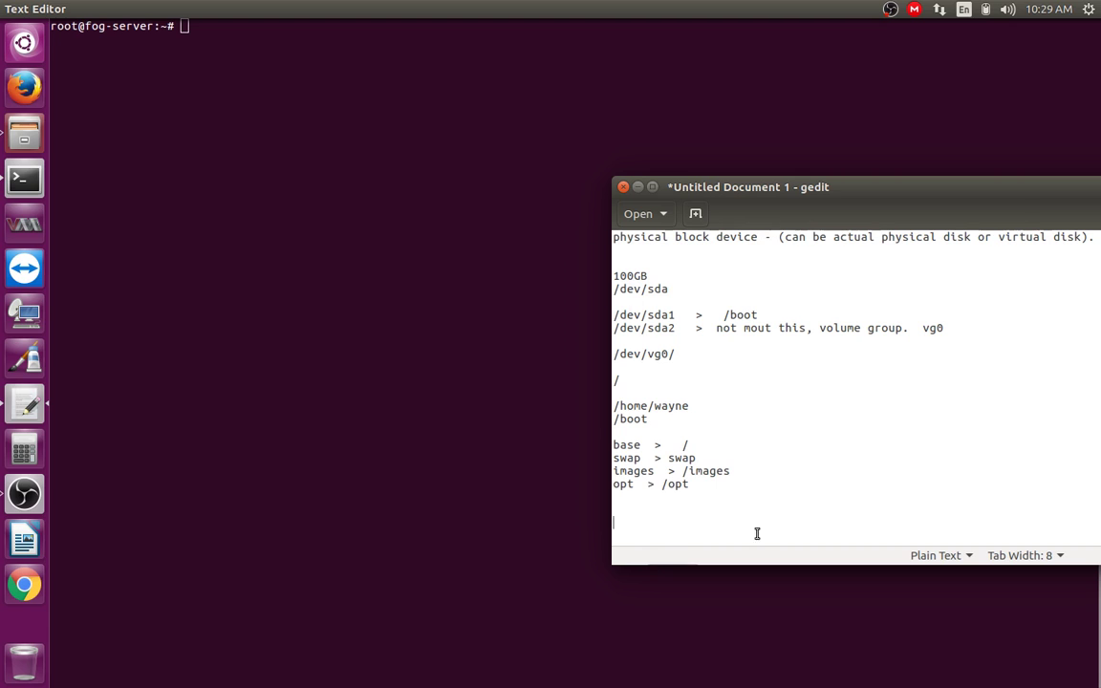
text(lsblk)
key(Return)
mouse_move(614, 522)
mouse_down()
mouse_move(648, 523)
mouse_move(625, 526)
mouse_up()
click(630, 524)
click(674, 524)
click(616, 522)
click(660, 536)
text(df -h)
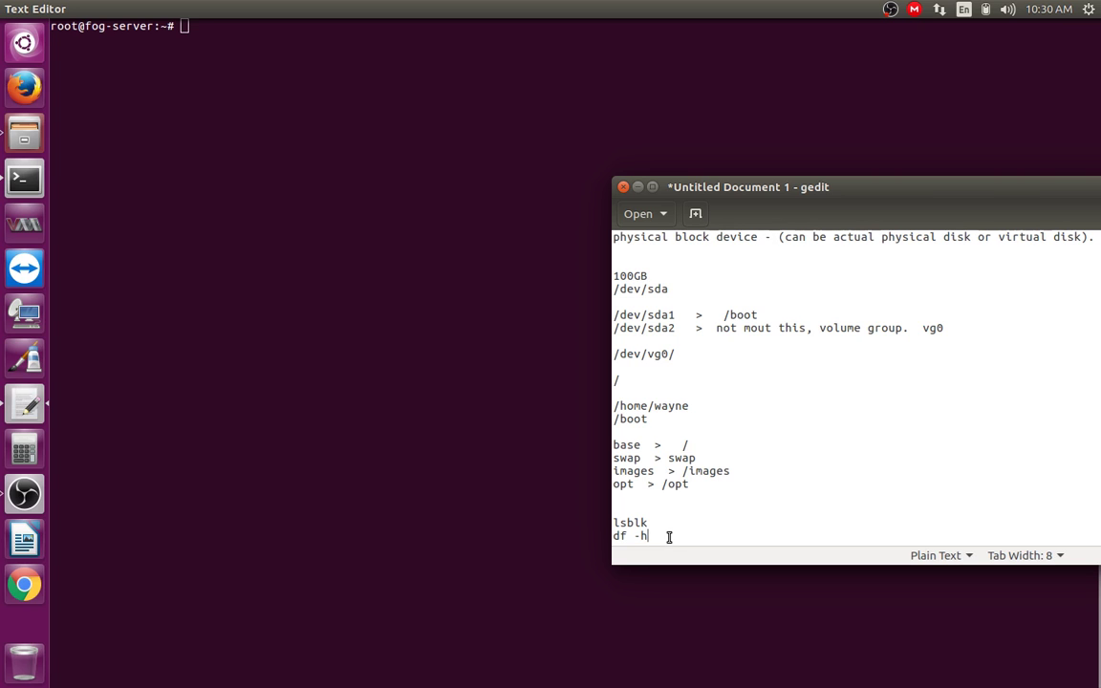
Step: Add a vgdisplay line below df -h in the gedit notes
key(Return)
key(Return)
key(Return)
key(Return)
key(Return)
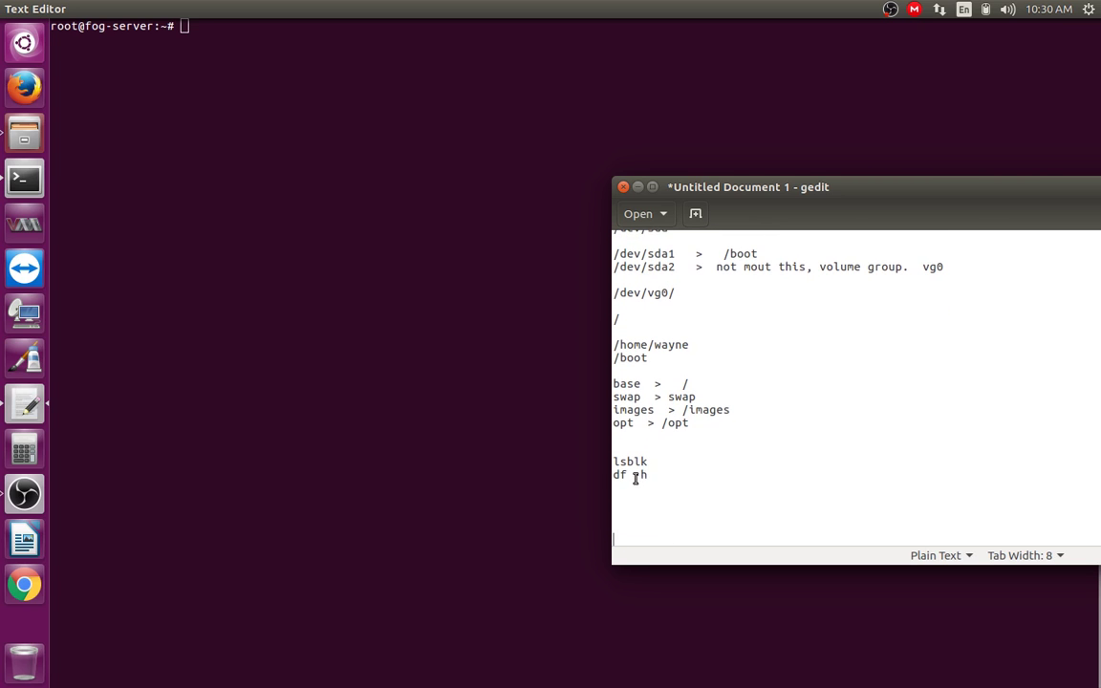
click(646, 498)
text(vgdisplay)
drag(615, 489, 627, 489)
click(640, 502)
Step: Add lvdisplay and pvdisplay on the lines beneath vgdisplay
text(lvdisplay)
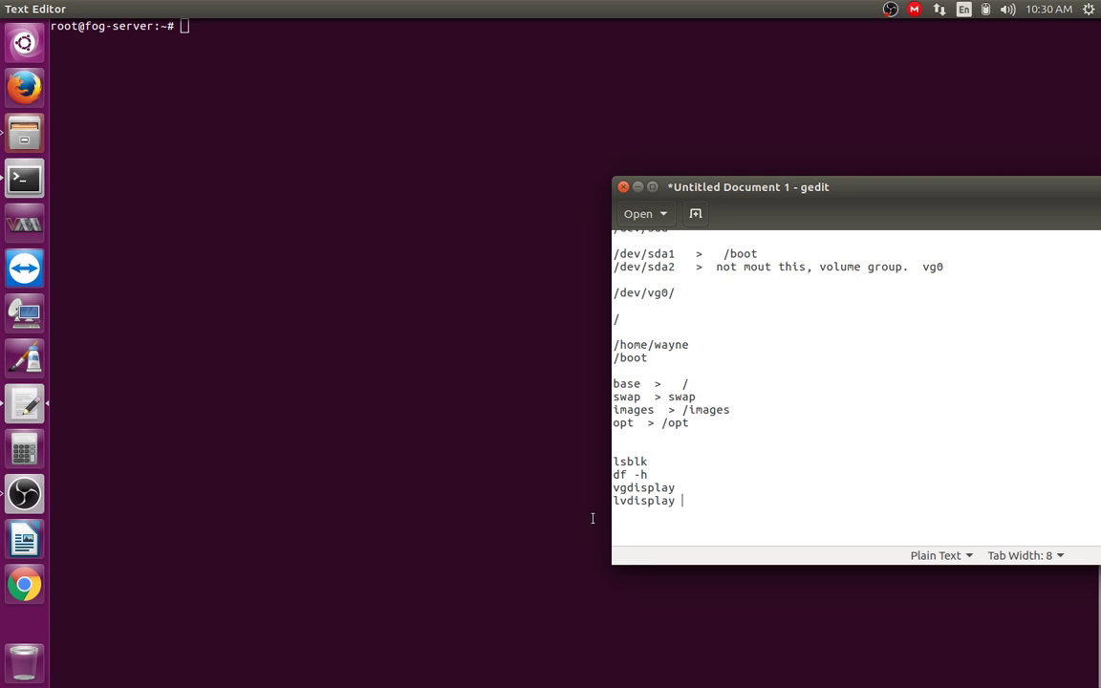
key(Return)
text(pvdisplay)
drag(614, 513, 666, 513)
click(624, 531)
click(672, 518)
click(618, 523)
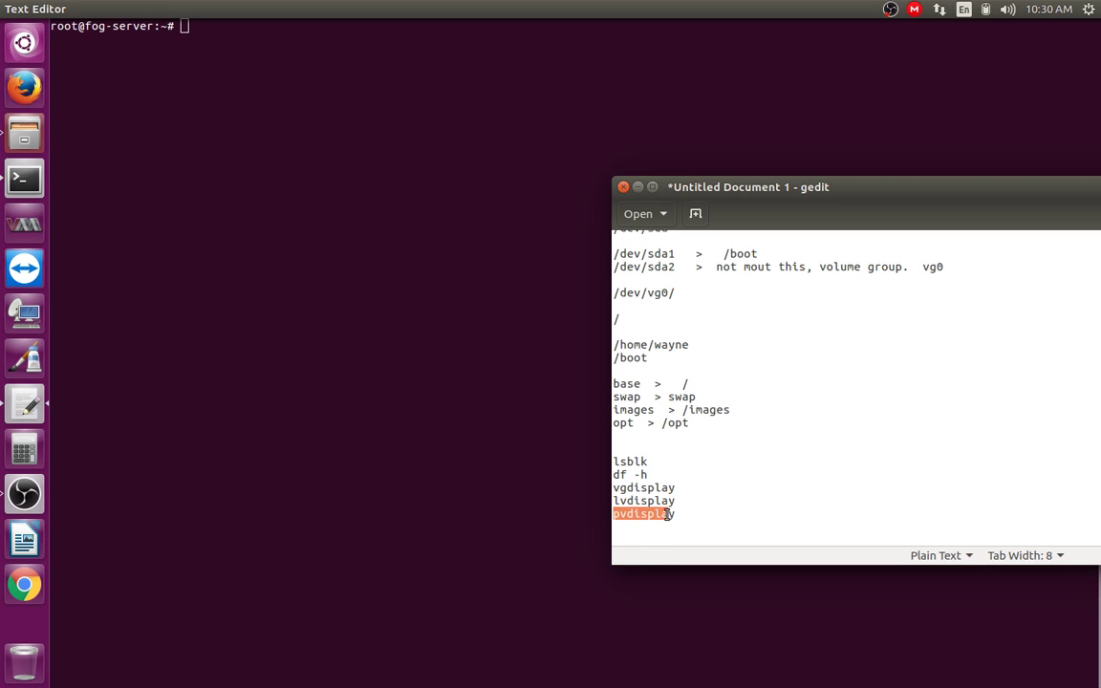
click(677, 522)
Step: Run lsblk in the server terminal to list its block devices
click(466, 381)
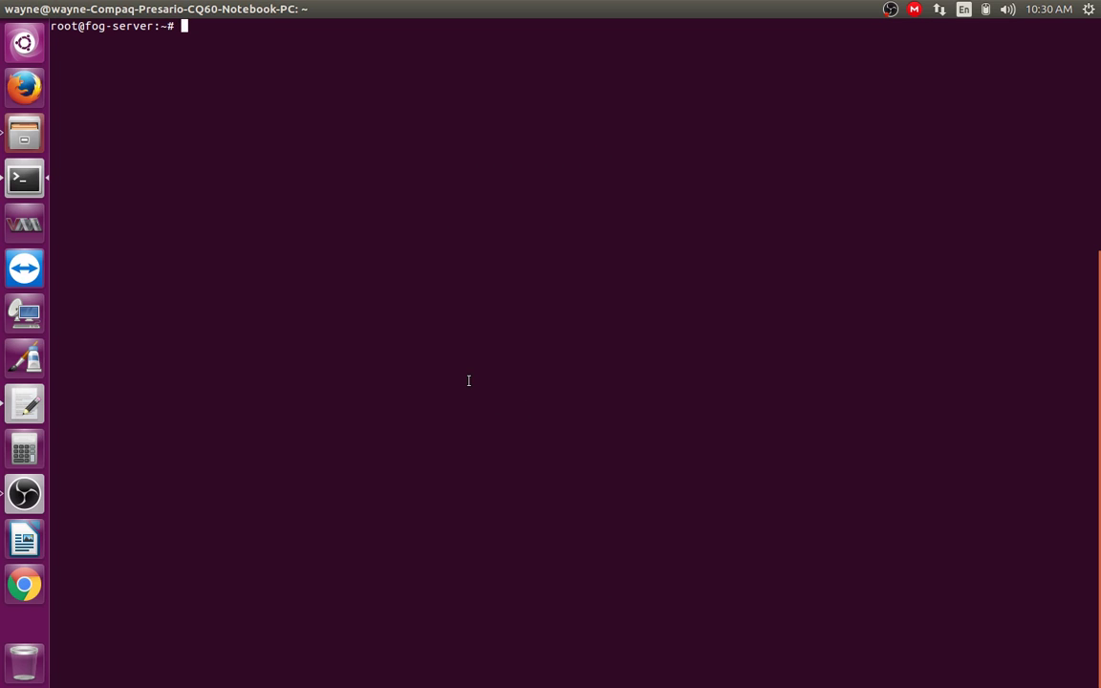
text(lsblk)
key(Return)
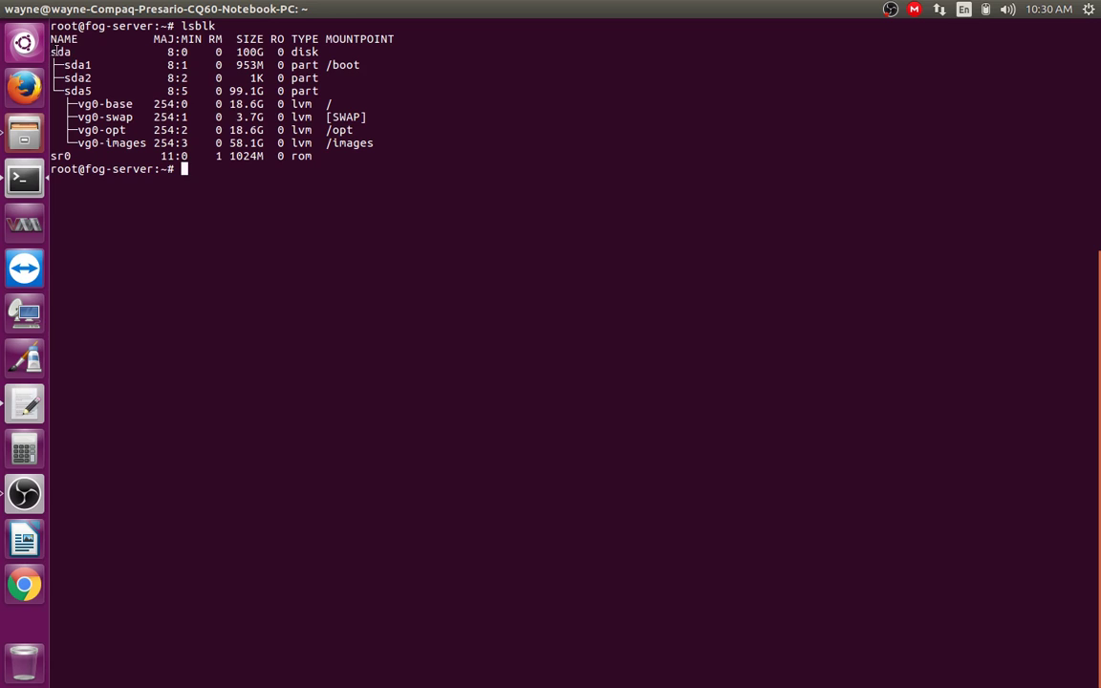
Step: Highlight the sda disk and its sda1 (/boot), sda2 and sda5 partition rows
drag(51, 52, 71, 52)
click(68, 65)
drag(54, 65, 93, 80)
drag(97, 91, 362, 88)
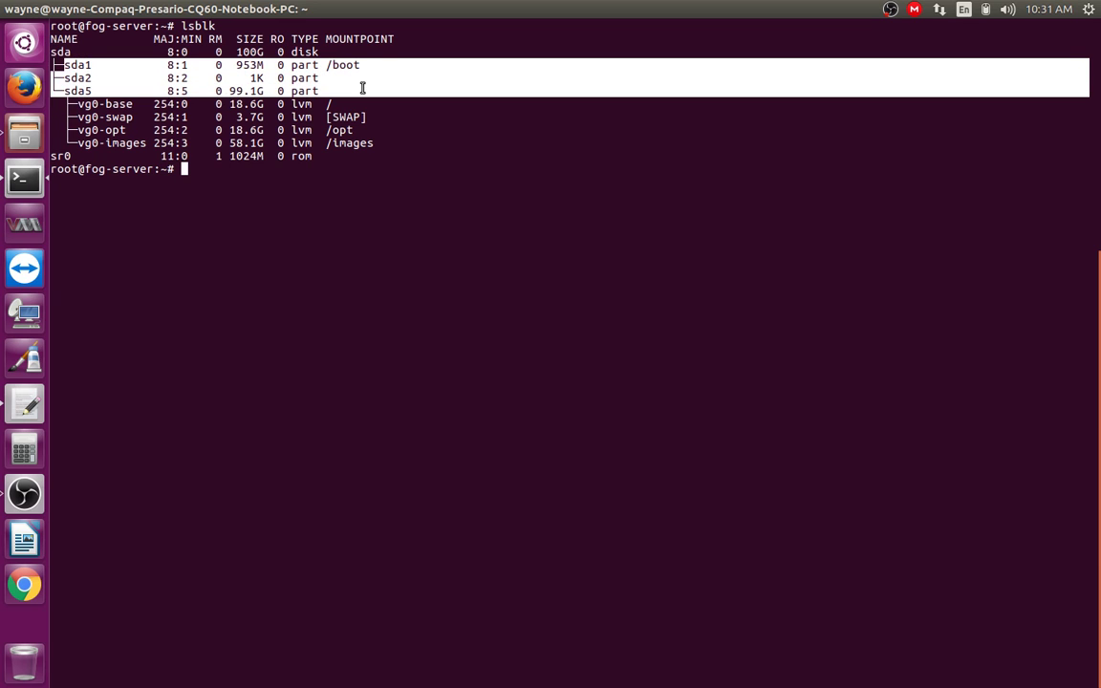
click(222, 87)
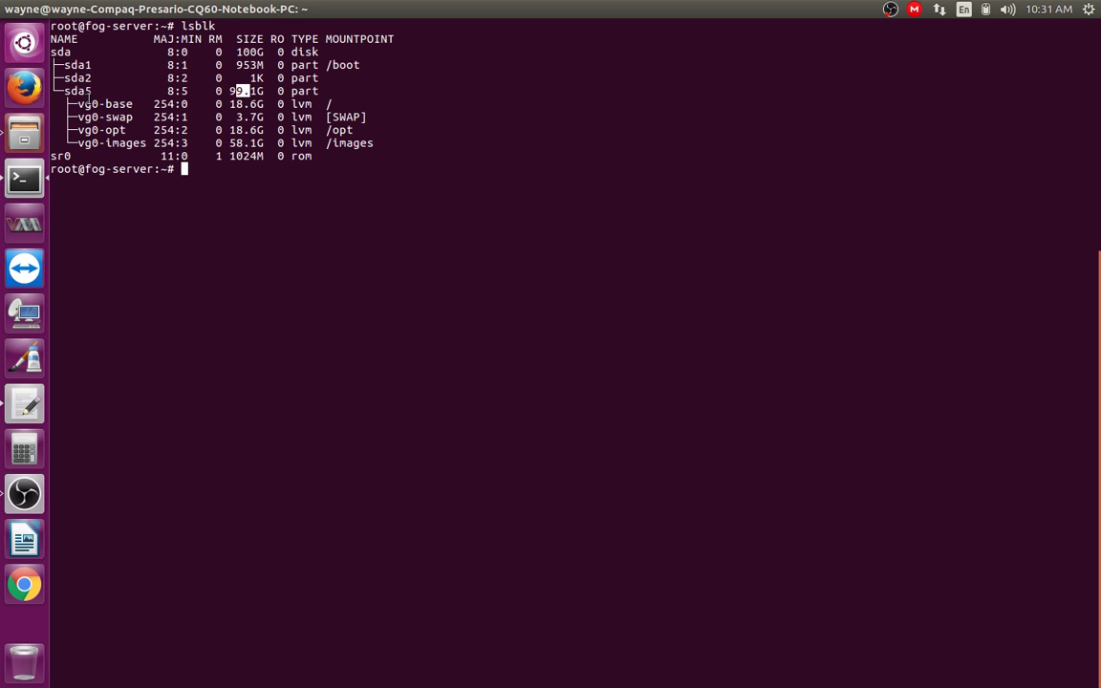
drag(61, 64, 357, 64)
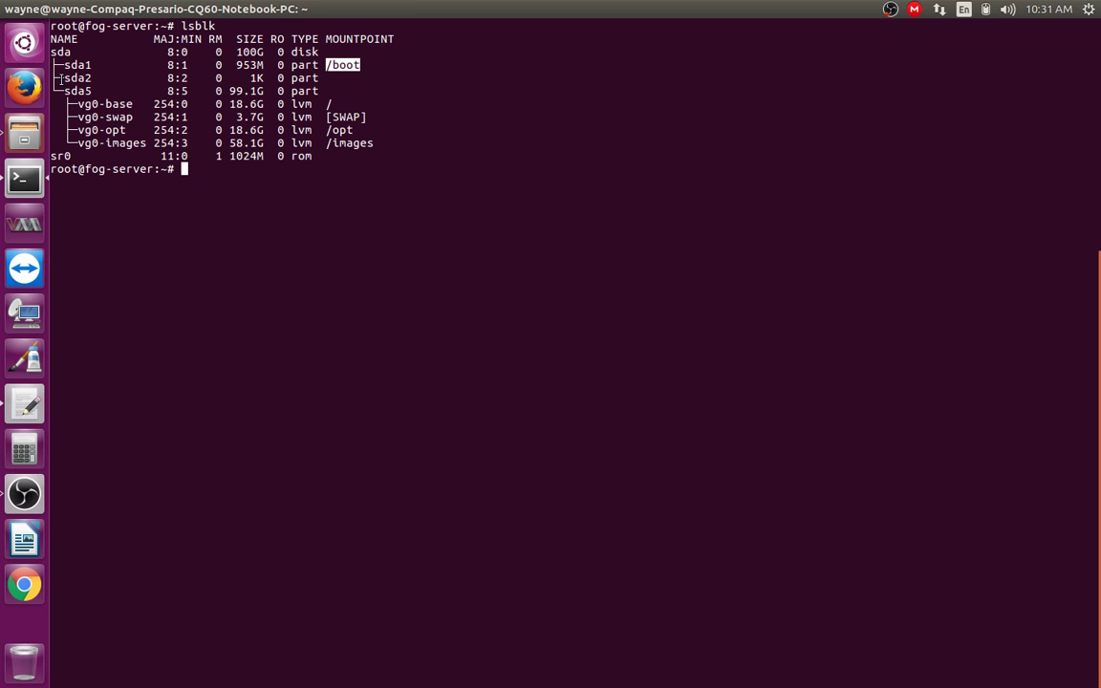
drag(59, 80, 326, 90)
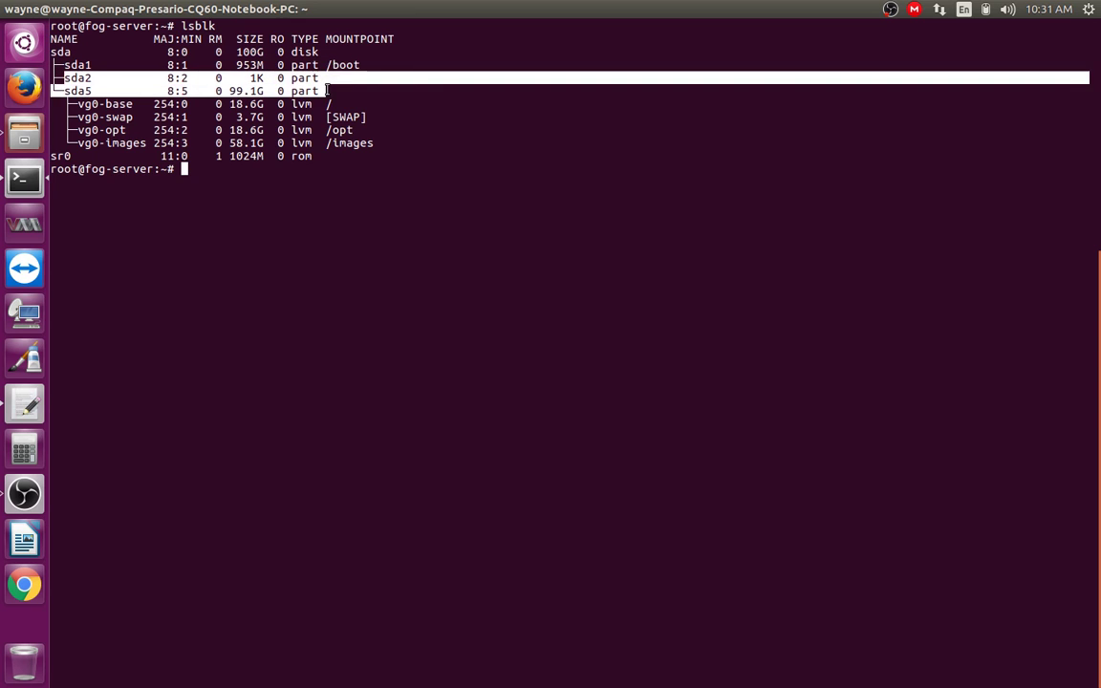
click(242, 81)
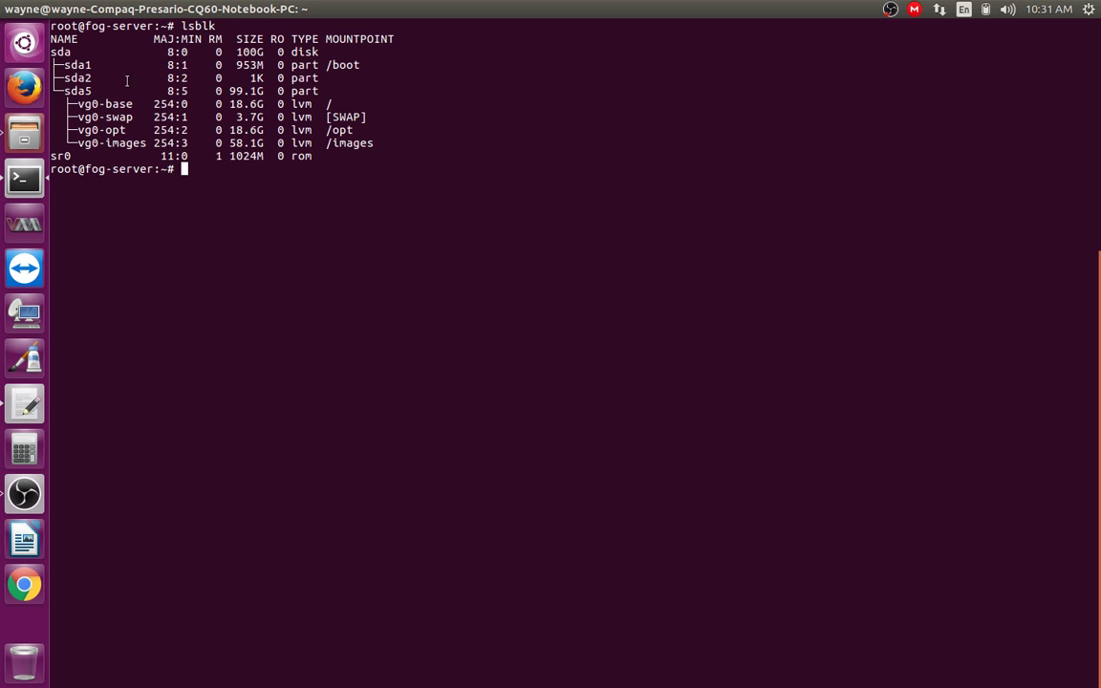
Step: Highlight sda2's 1K size, sda5's 99.1G size and the full sda5 row
drag(251, 78, 321, 78)
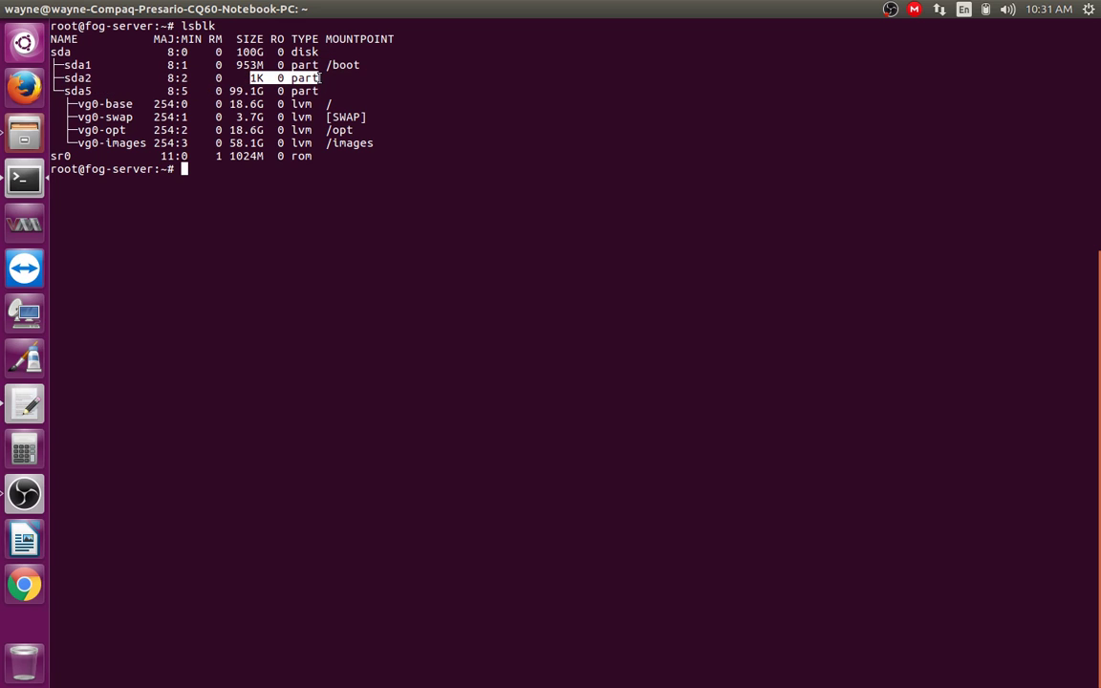
drag(231, 86, 287, 86)
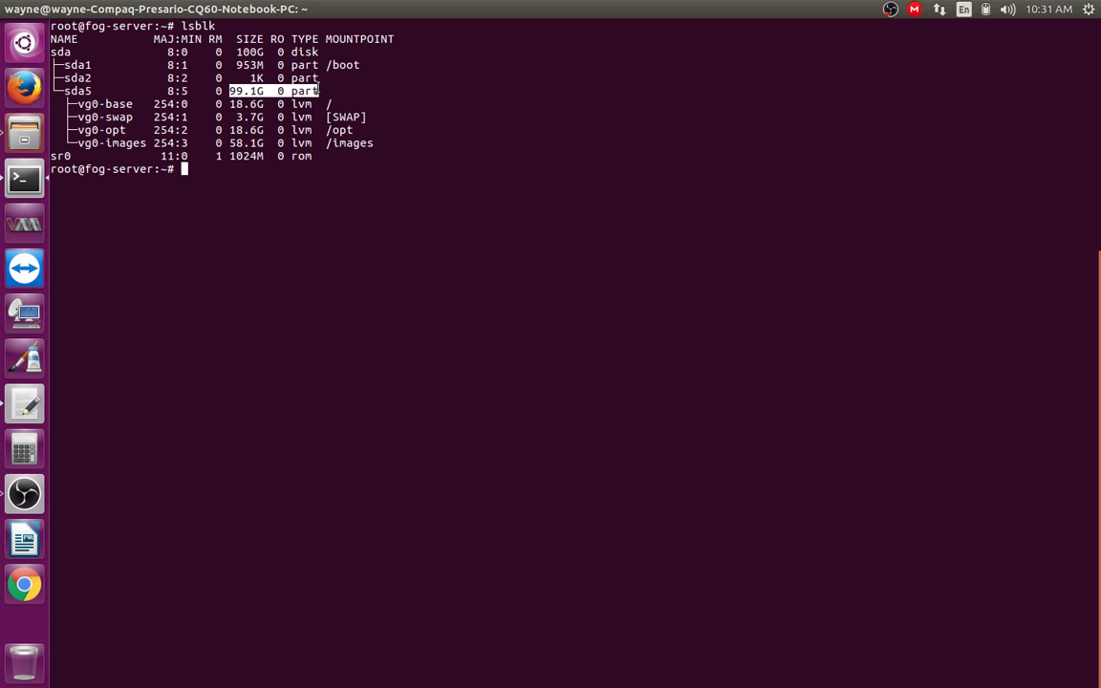
click(279, 82)
drag(67, 91, 319, 90)
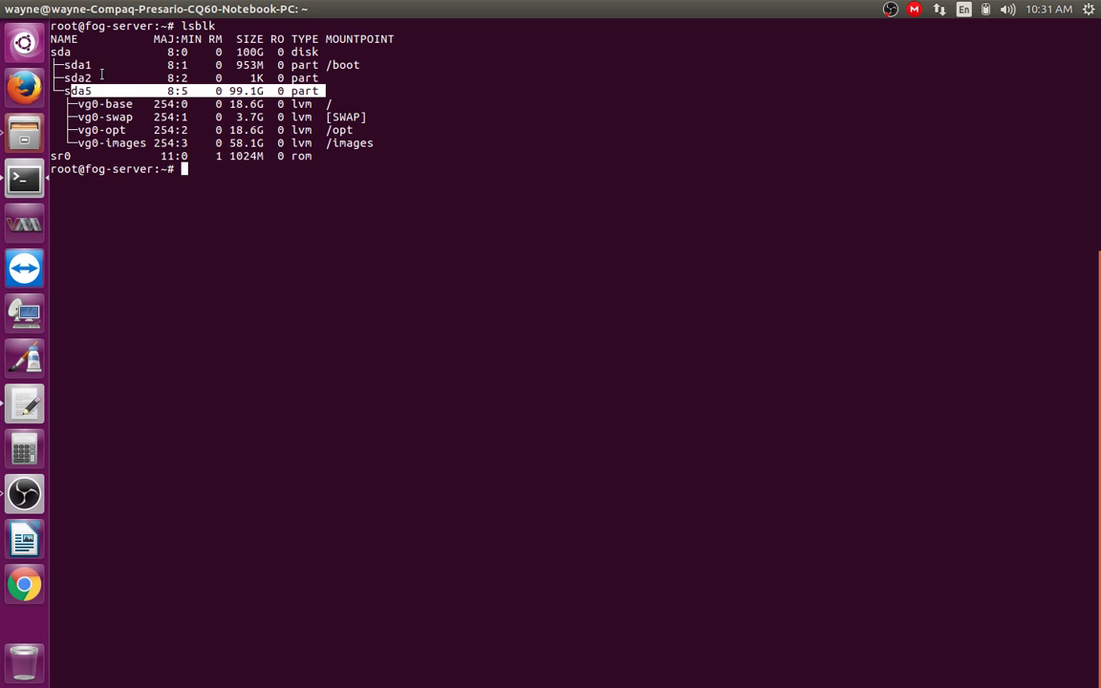
click(61, 79)
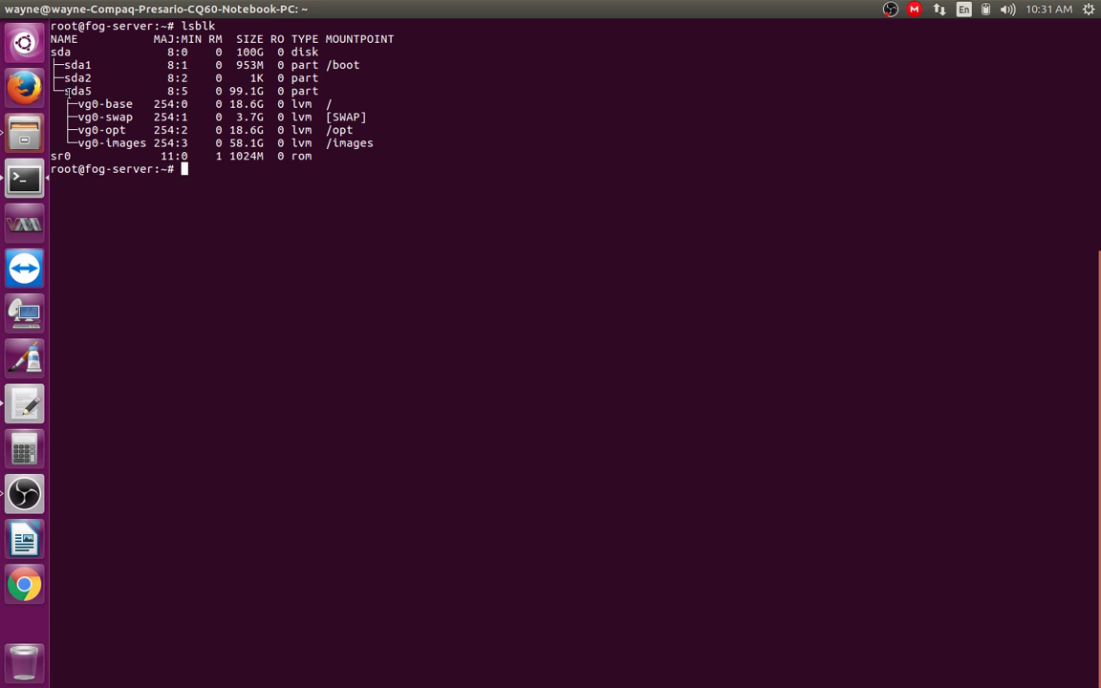
drag(71, 78, 345, 64)
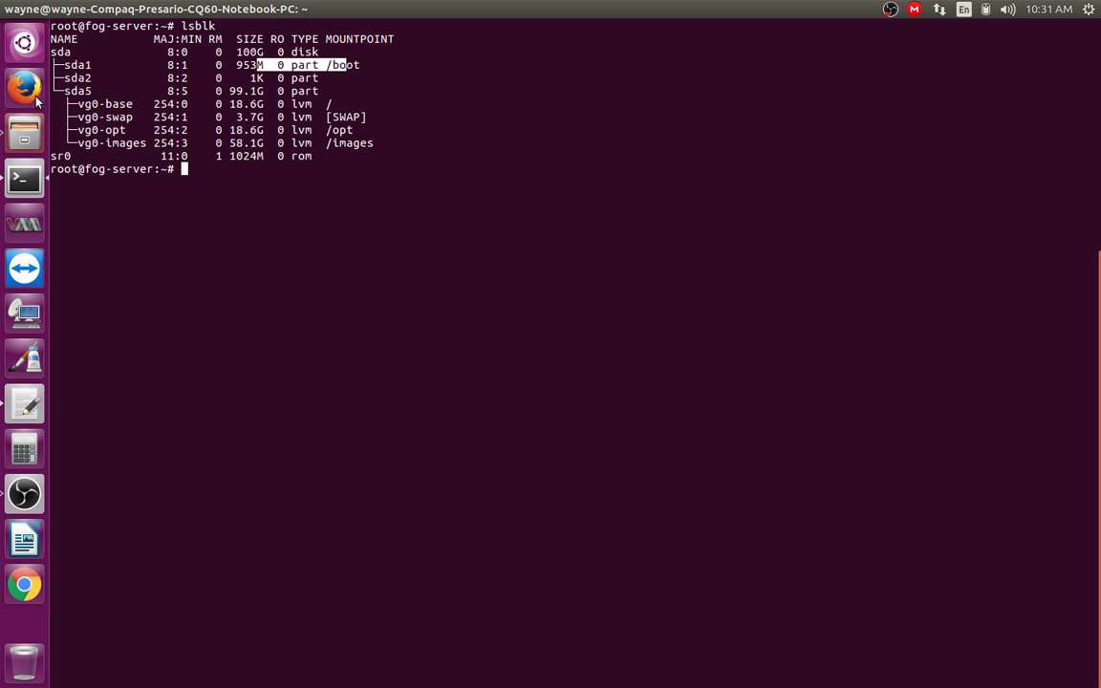
click(68, 91)
drag(68, 91, 327, 90)
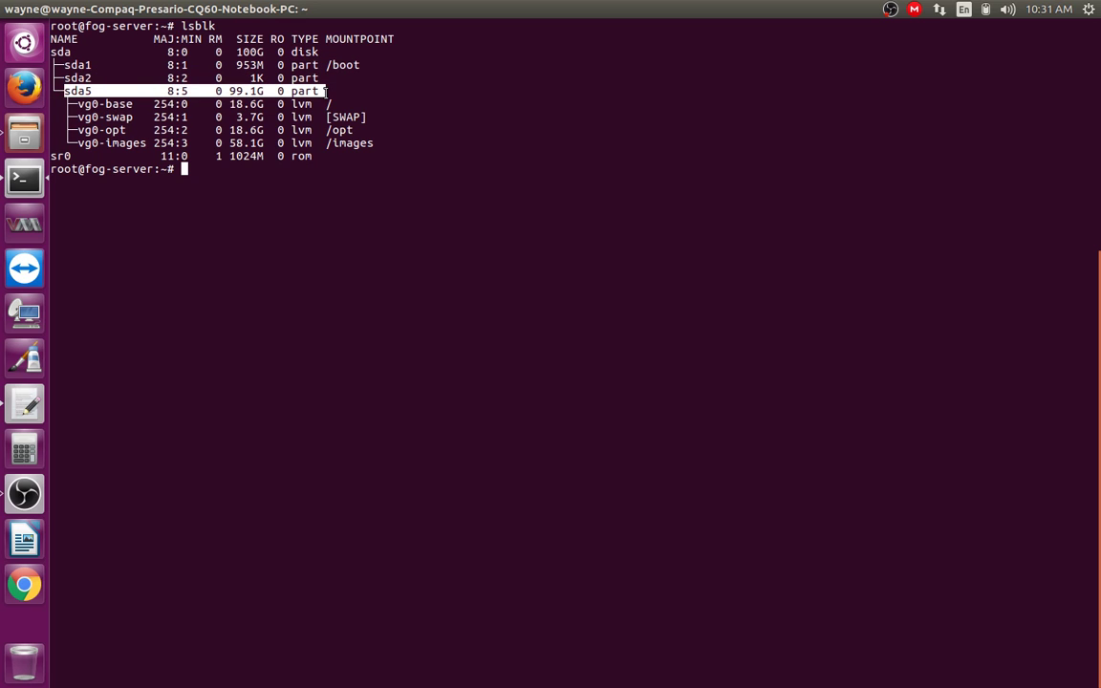
click(70, 107)
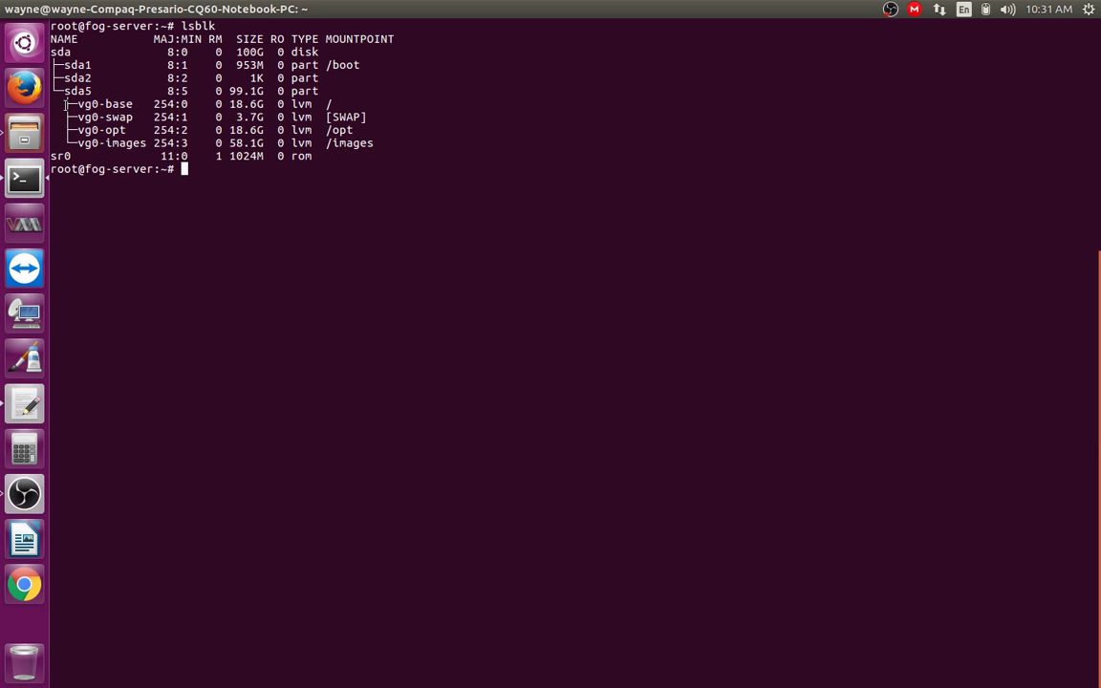
drag(76, 104, 133, 105)
click(96, 103)
click(293, 95)
drag(325, 103, 332, 104)
drag(50, 38, 316, 52)
click(49, 49)
drag(284, 64, 277, 155)
click(294, 103)
click(297, 129)
click(282, 167)
drag(52, 155, 314, 156)
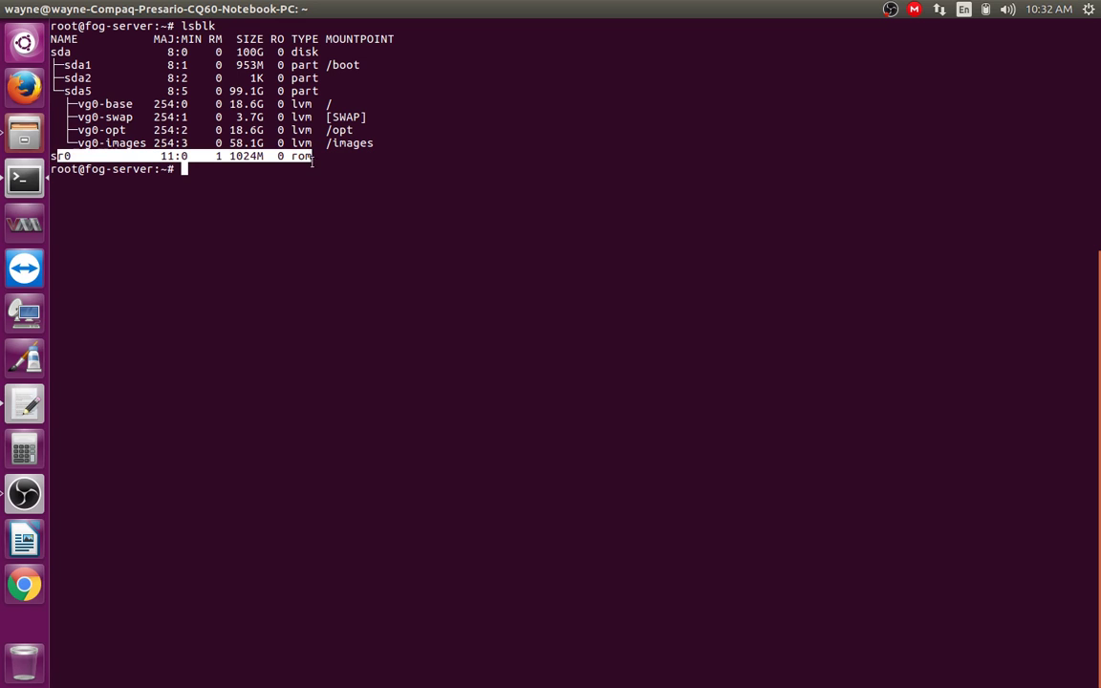
click(314, 163)
drag(104, 117, 134, 117)
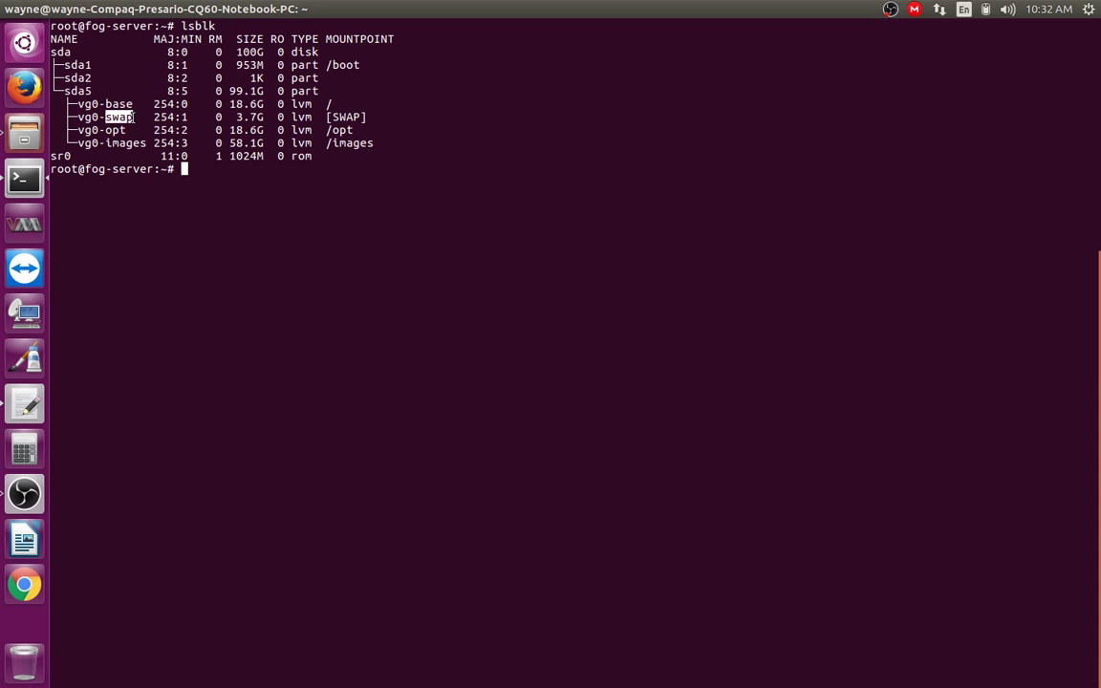
drag(325, 103, 368, 116)
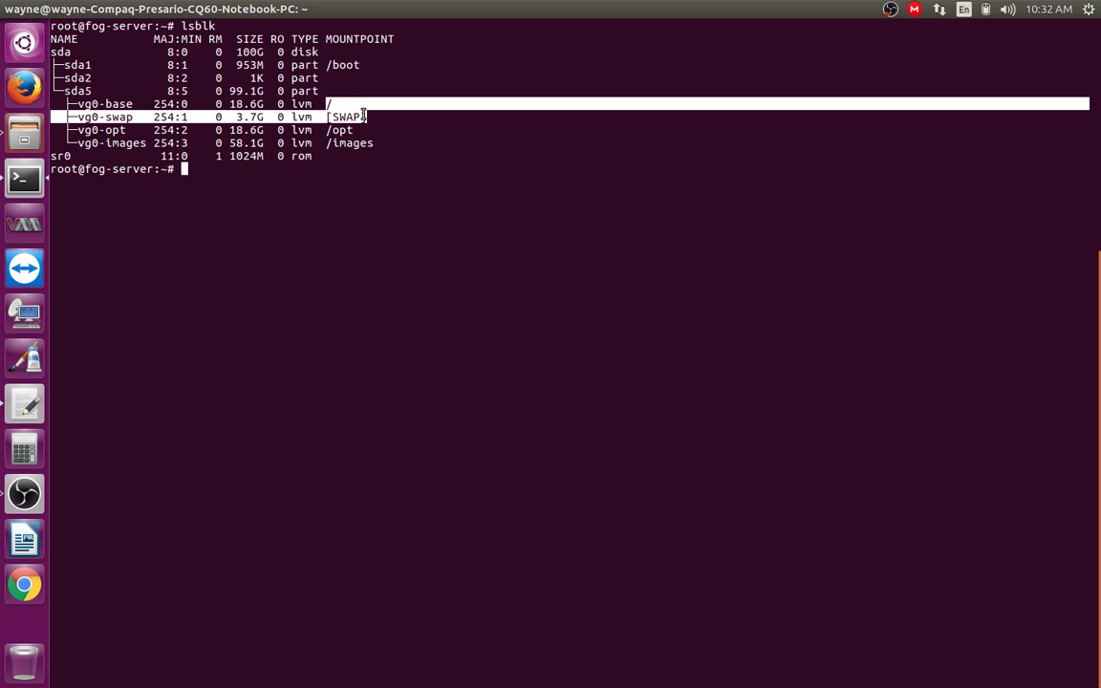
drag(105, 129, 148, 156)
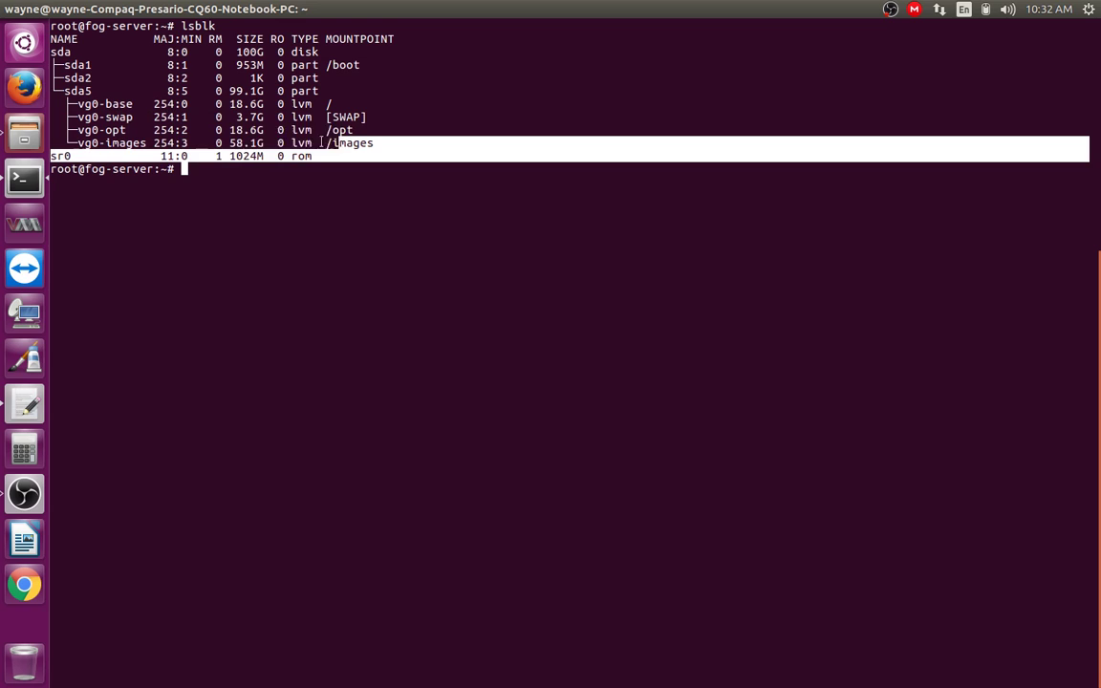
drag(229, 143, 265, 144)
click(221, 150)
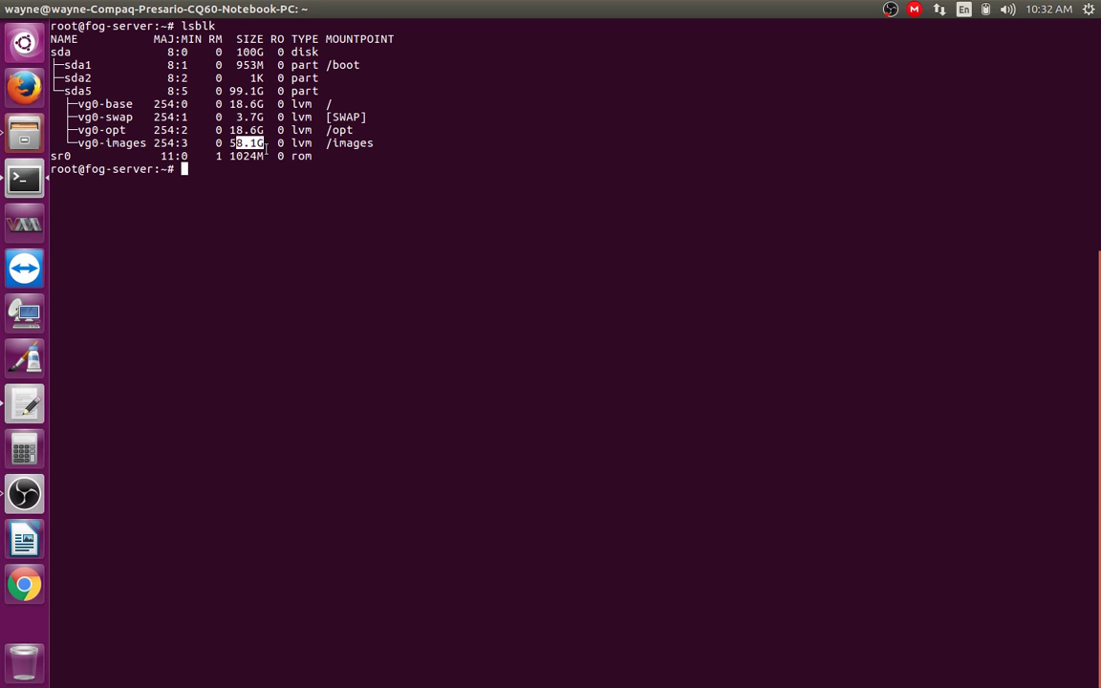
click(273, 206)
Step: Run pvdisplay and match physical volume /dev/sda5 to the sda5 row in lsblk
text(pvdisplay)
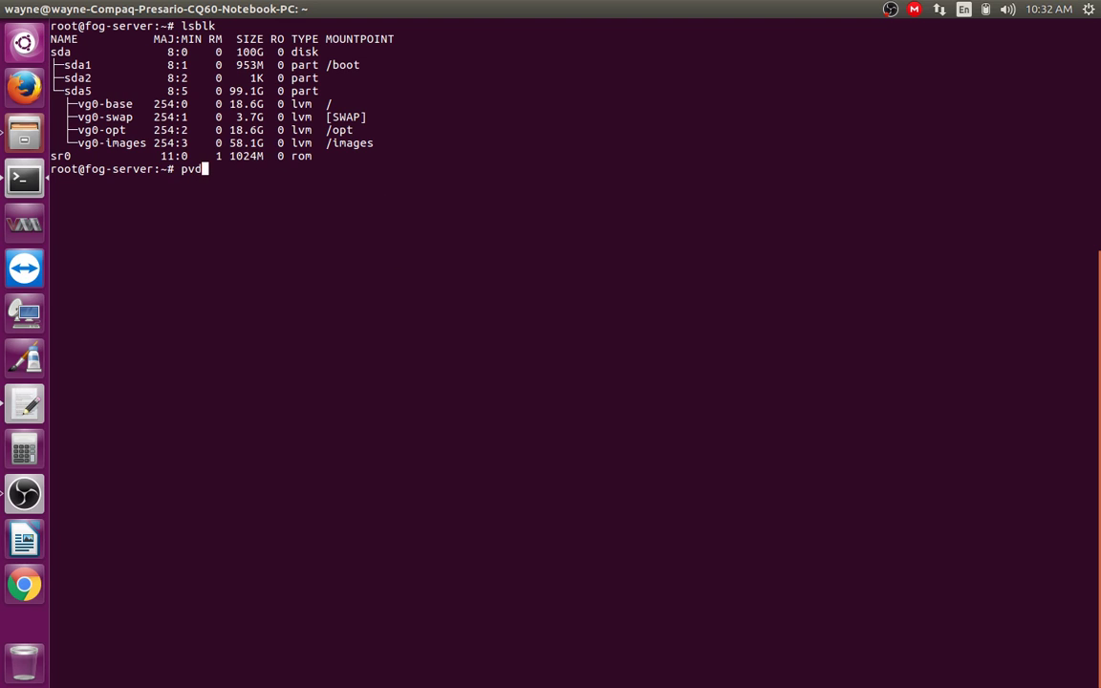
key(Return)
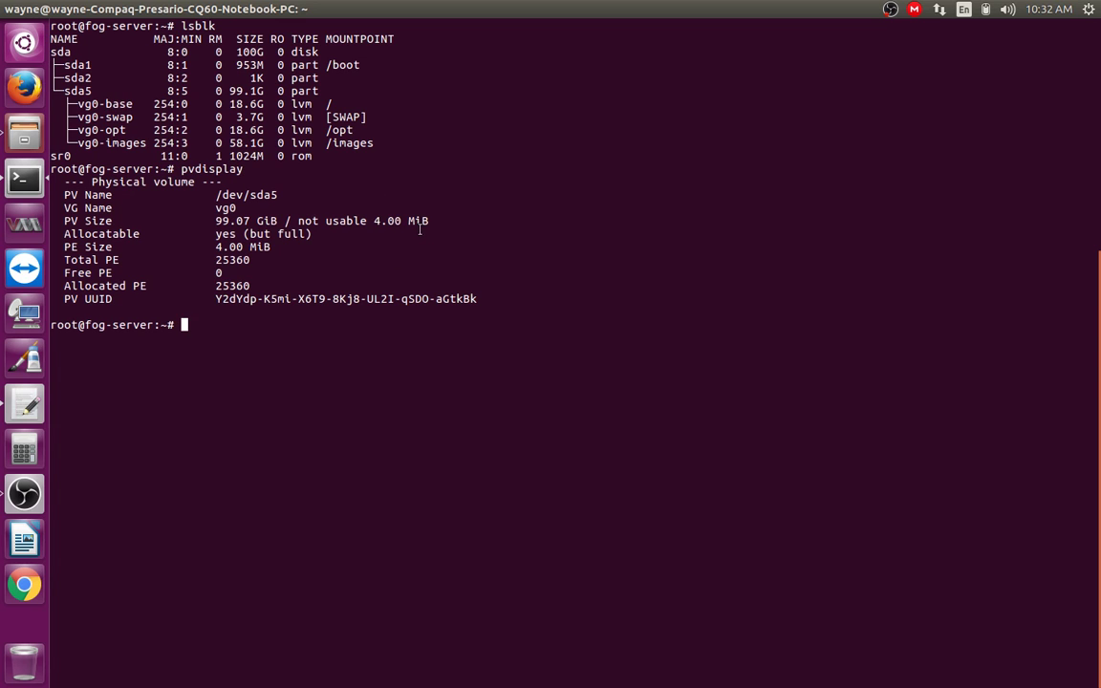
drag(216, 194, 271, 188)
drag(64, 90, 318, 90)
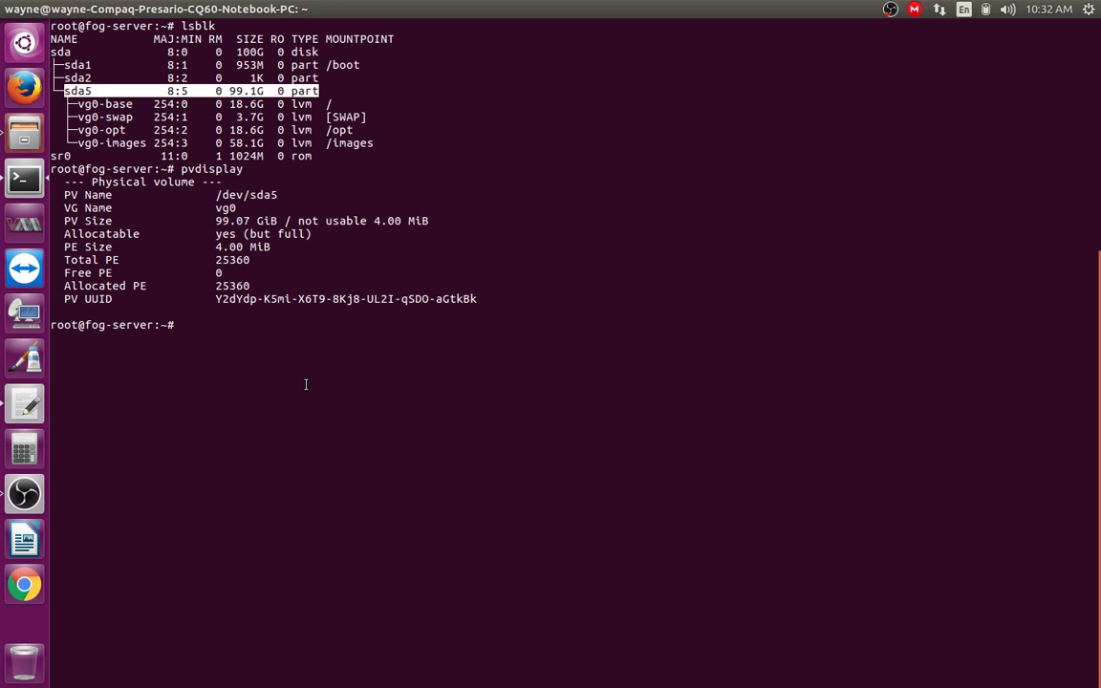
click(167, 201)
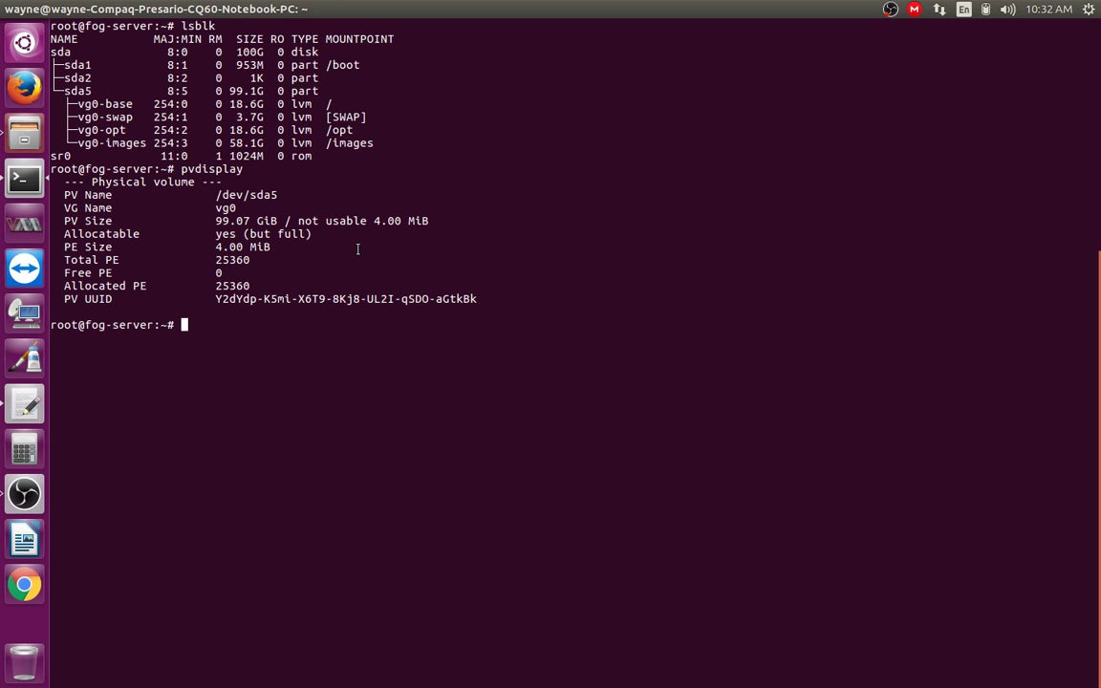
Step: Run vgdisplay to show the volume group details
text(vgdisplay)
key(Return)
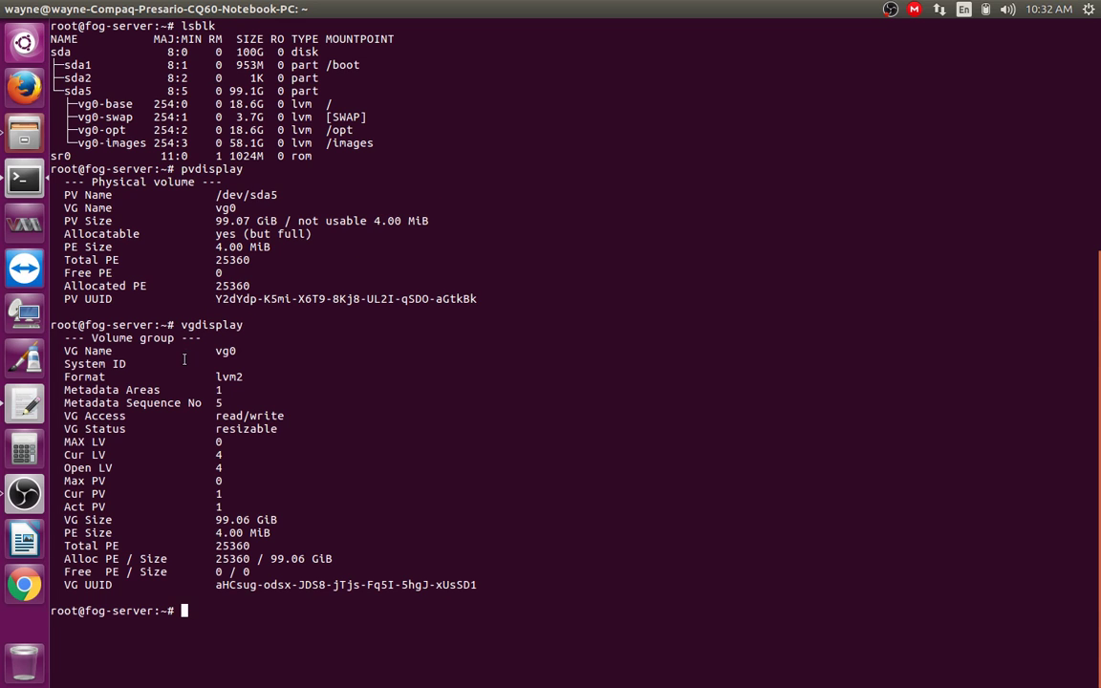
Step: Highlight the vg0 name, the 99.06 GiB size and the volume group UUID
mouse_move(220, 350)
mouse_down()
mouse_move(151, 359)
mouse_move(260, 369)
mouse_move(222, 342)
mouse_move(223, 367)
mouse_up()
drag(215, 520, 278, 522)
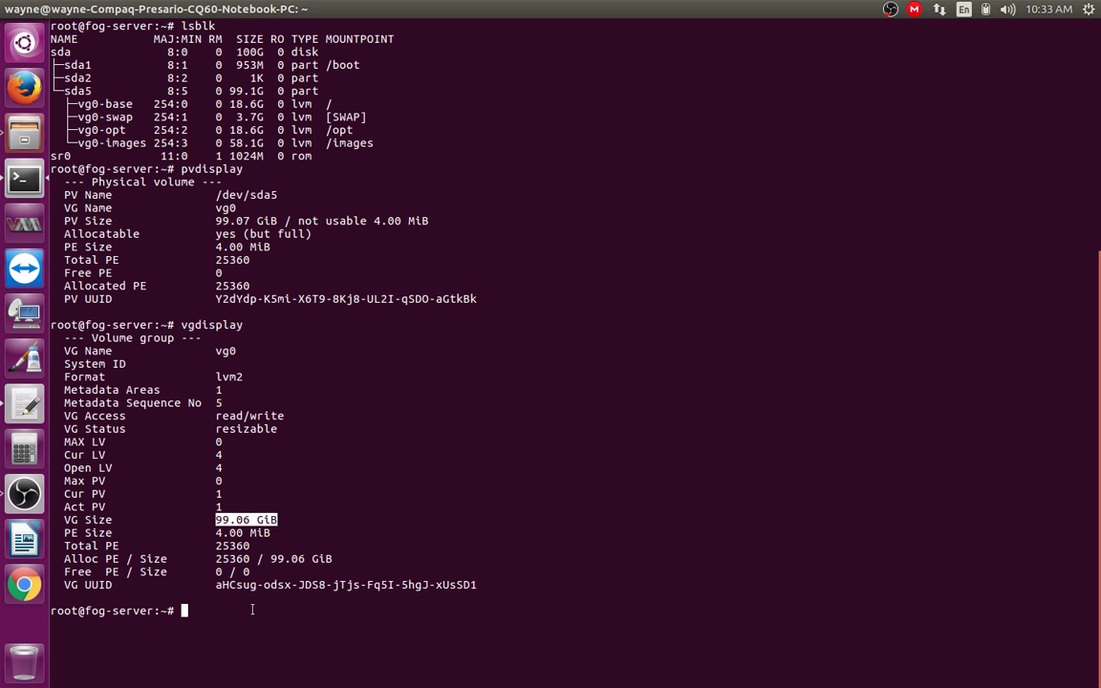
drag(219, 587, 394, 584)
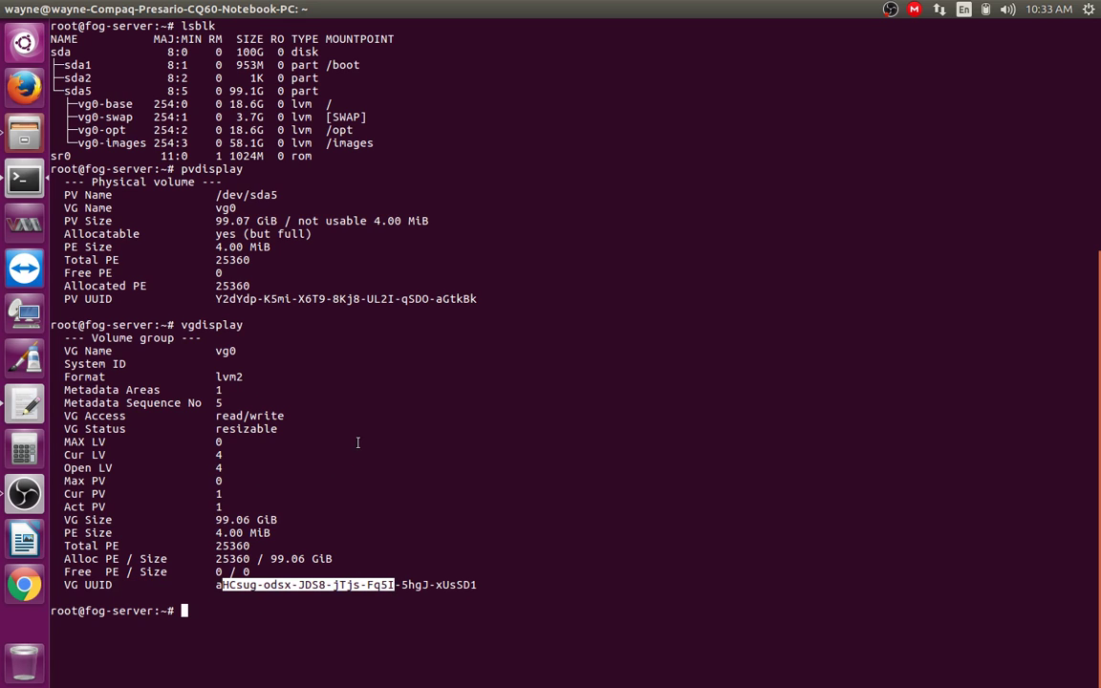
click(389, 492)
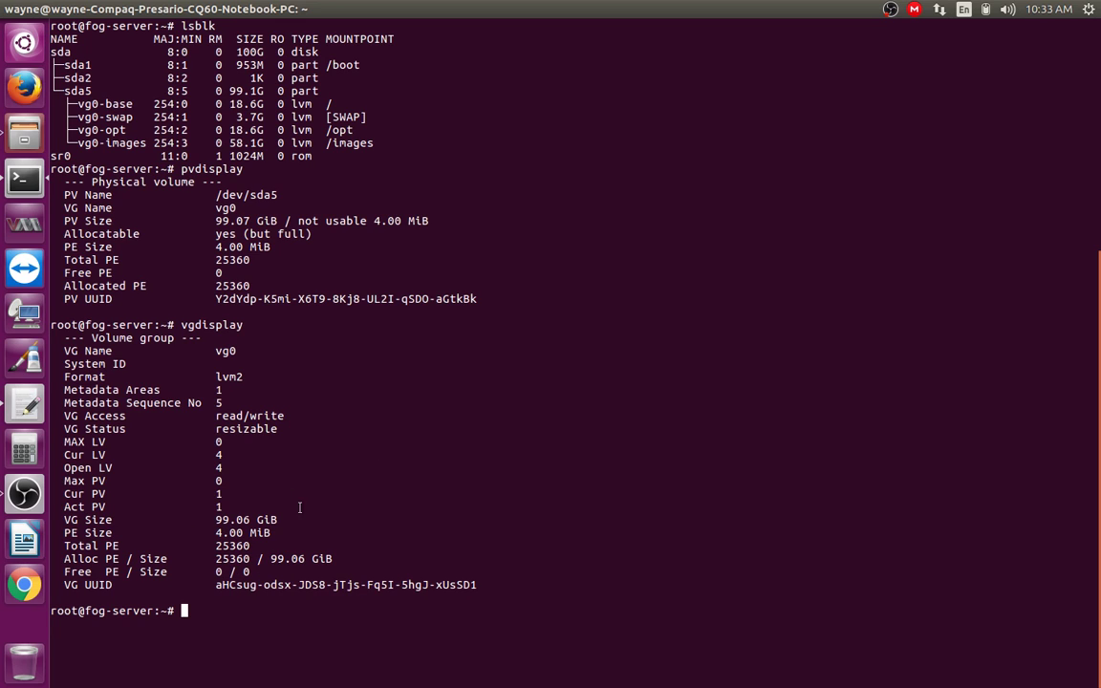
drag(217, 350, 234, 351)
click(238, 349)
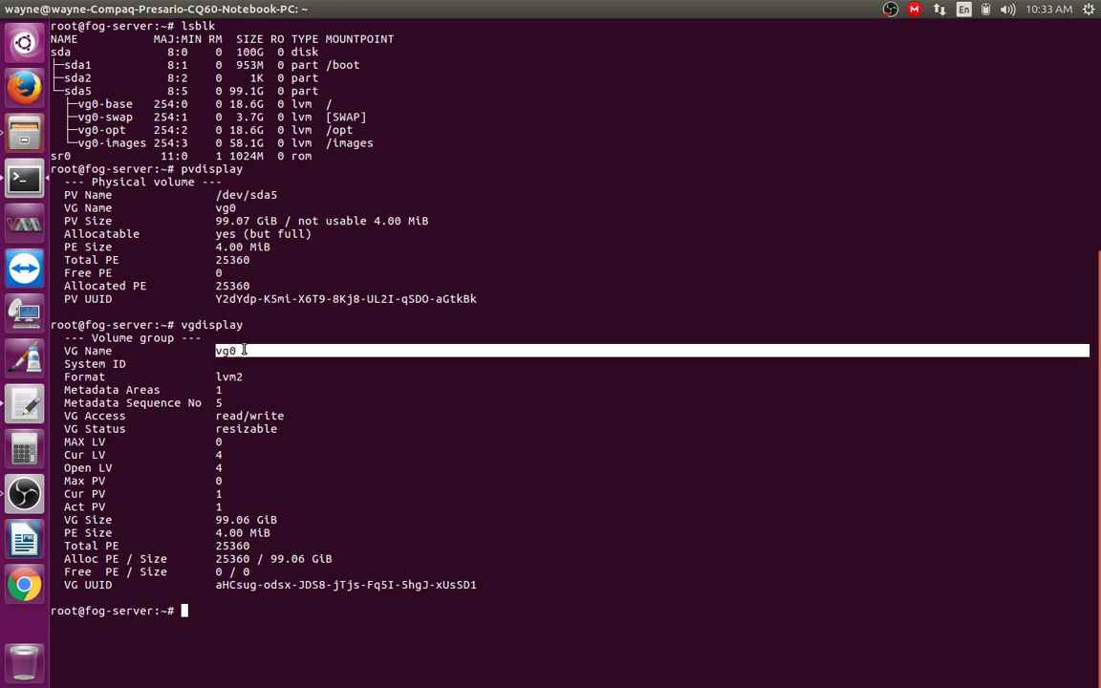
click(234, 352)
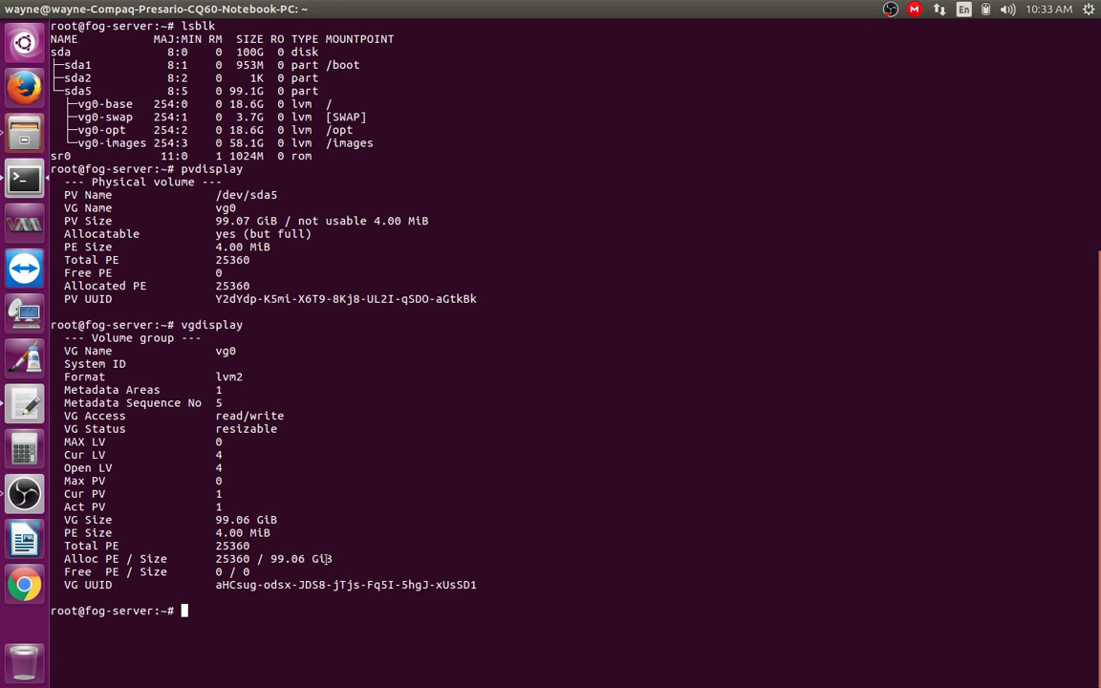
Step: Clear the terminal and run lvdisplay to list the vg0 logical volumes
text(clear)
key(Return)
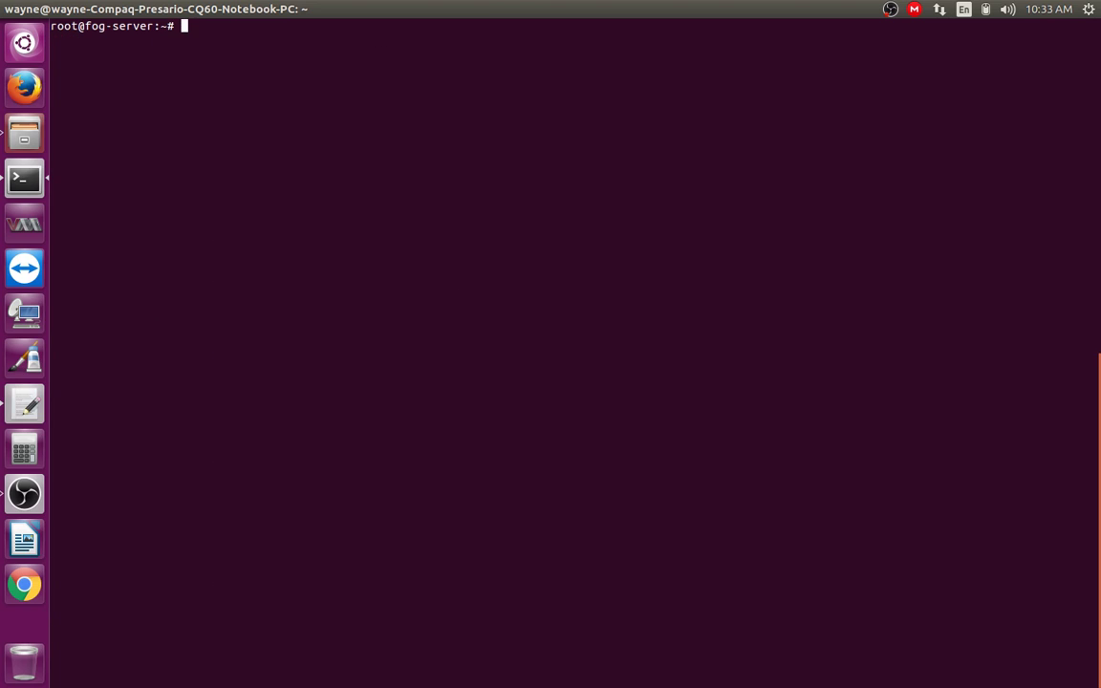
text(lvdip)
text(play)
key(Return)
scroll(336, 553, up, 4)
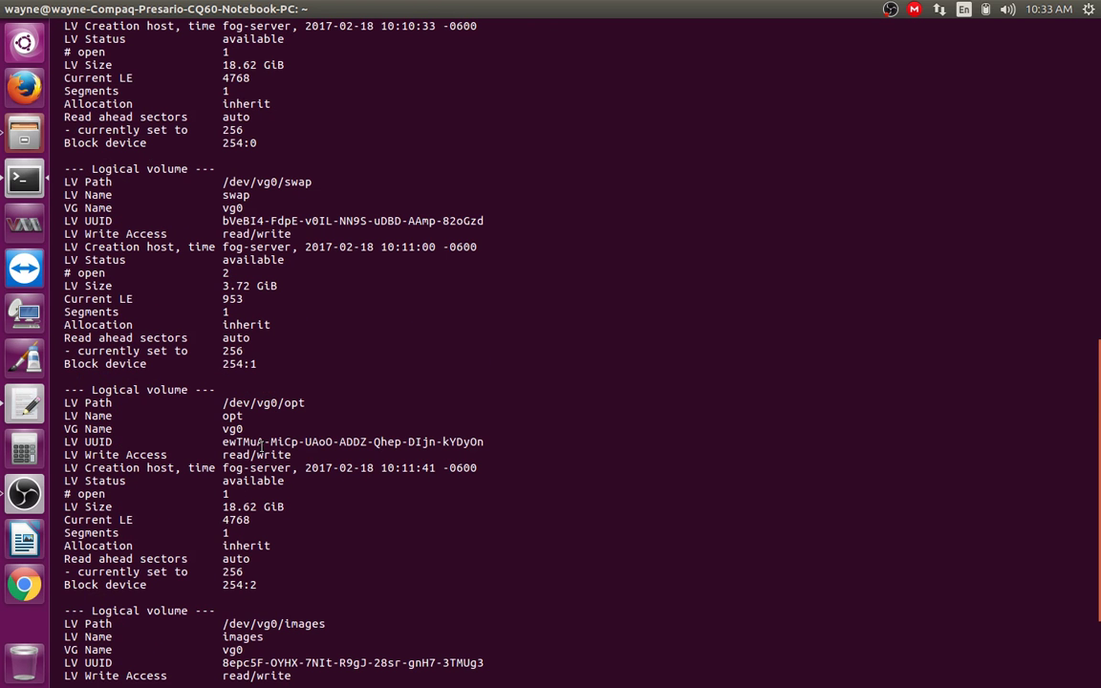
scroll(217, 188, up, 2)
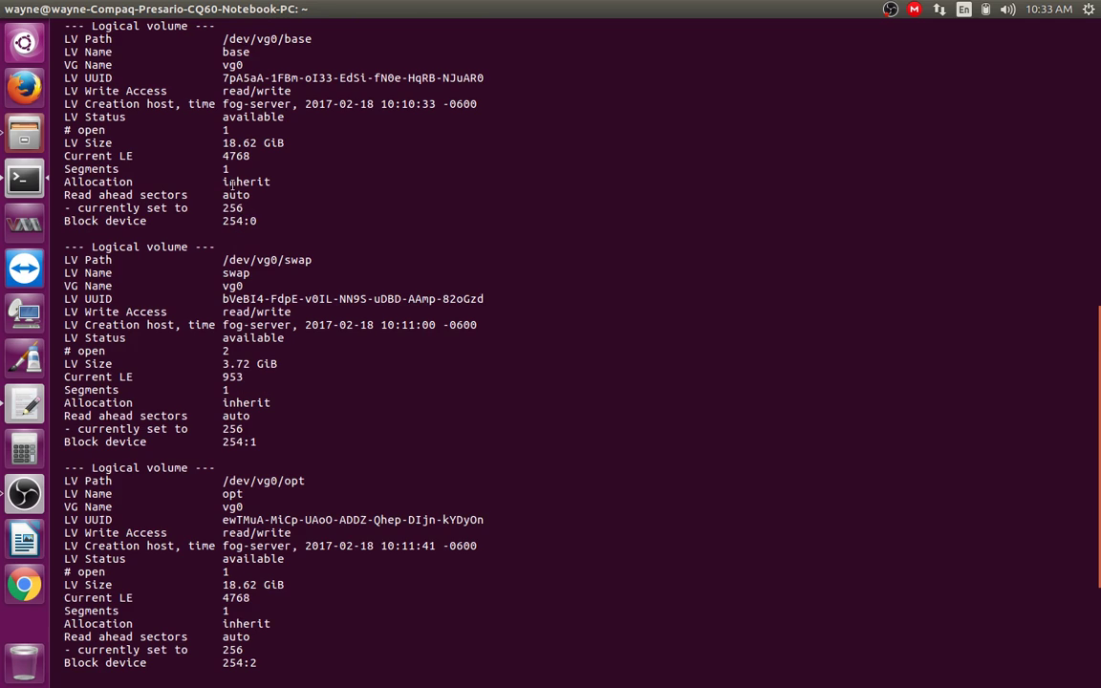
scroll(232, 181, up, 2)
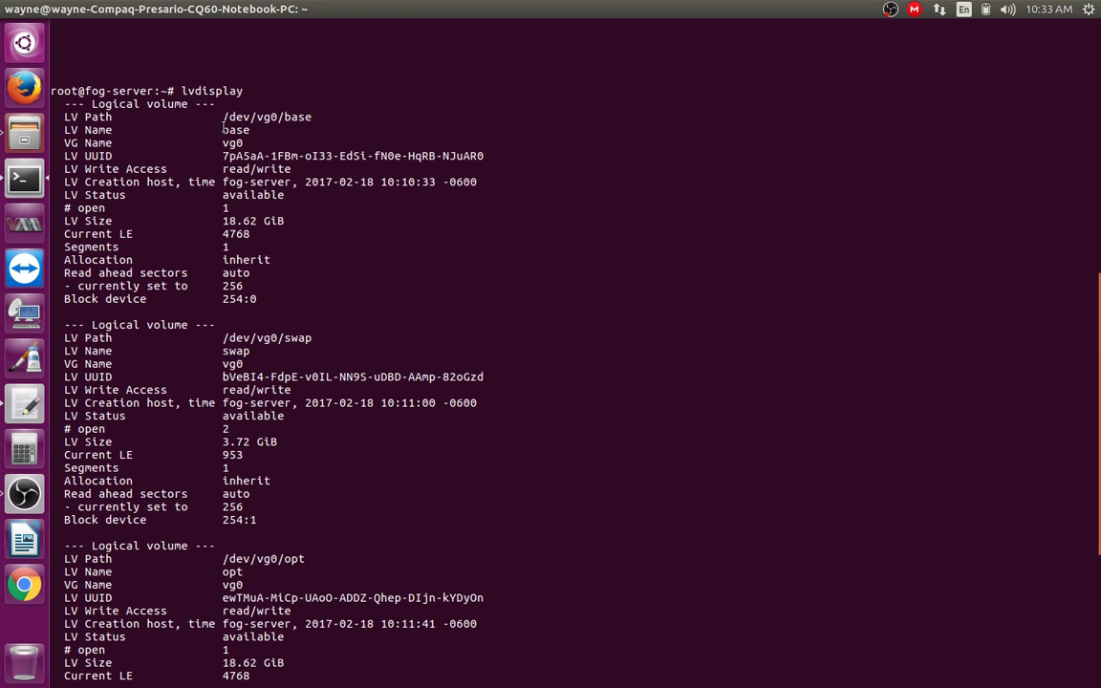
Step: Copy the base volume's path /dev/vg0/base
mouse_move(225, 117)
mouse_down()
mouse_move(311, 116)
mouse_move(225, 117)
mouse_up()
right_click(227, 107)
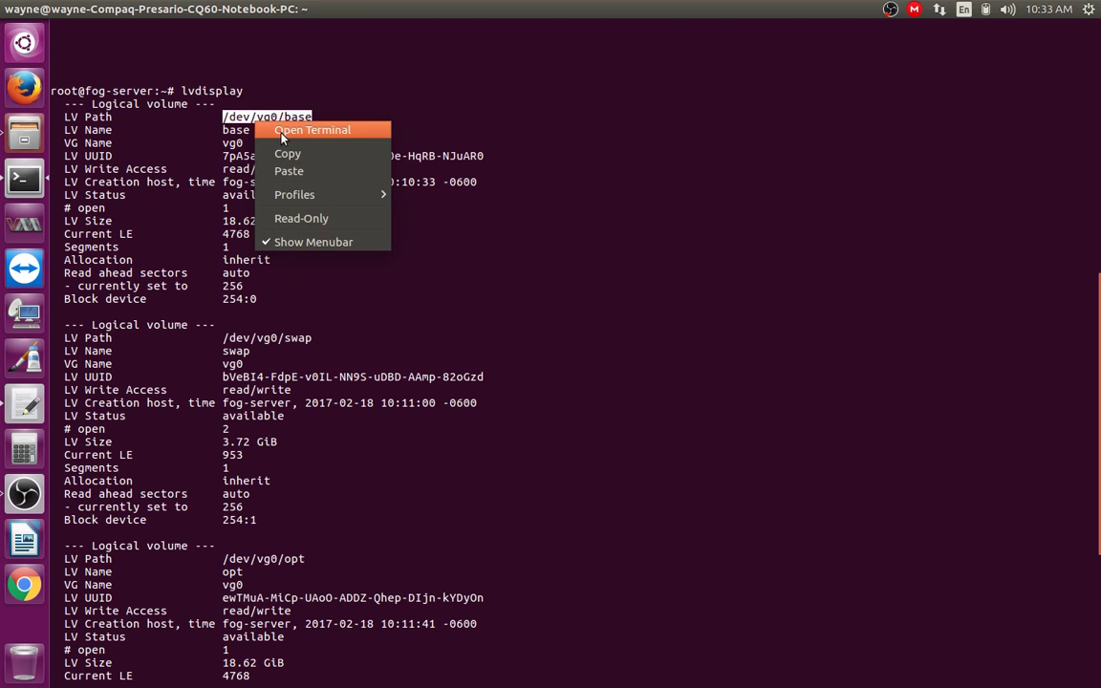
click(247, 133)
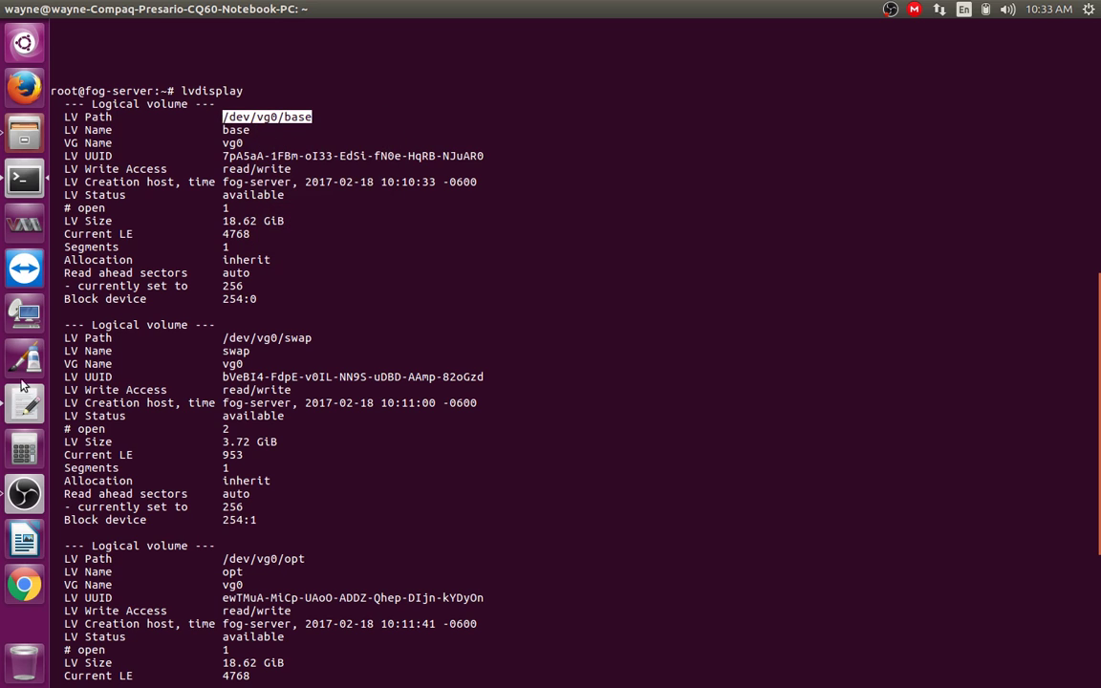
Step: Paste /dev/vg0/base over 'base' so the gedit line reads '/dev/vg0/base > /'
click(24, 405)
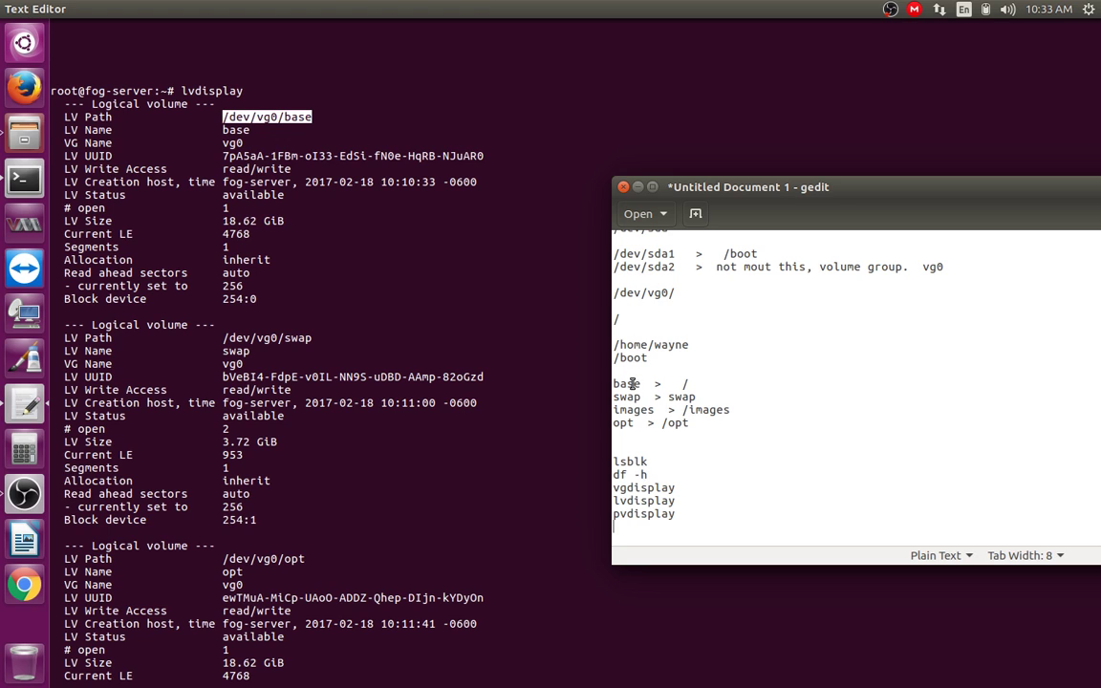
double_click(621, 383)
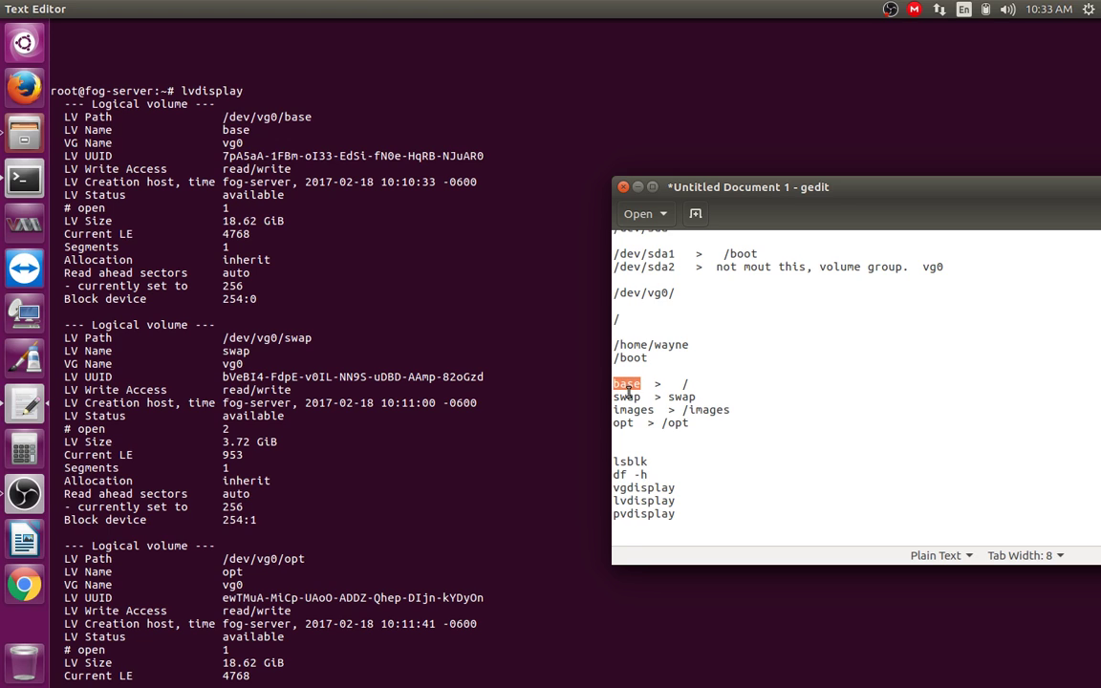
key(ctrl+v)
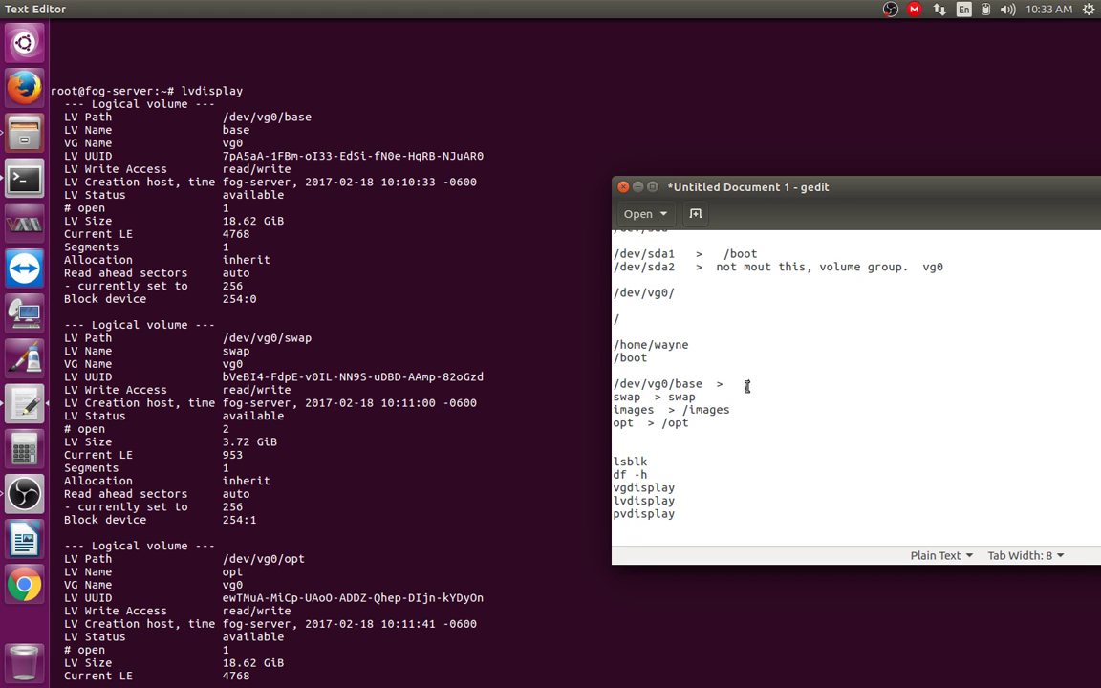
drag(743, 384, 762, 383)
click(318, 165)
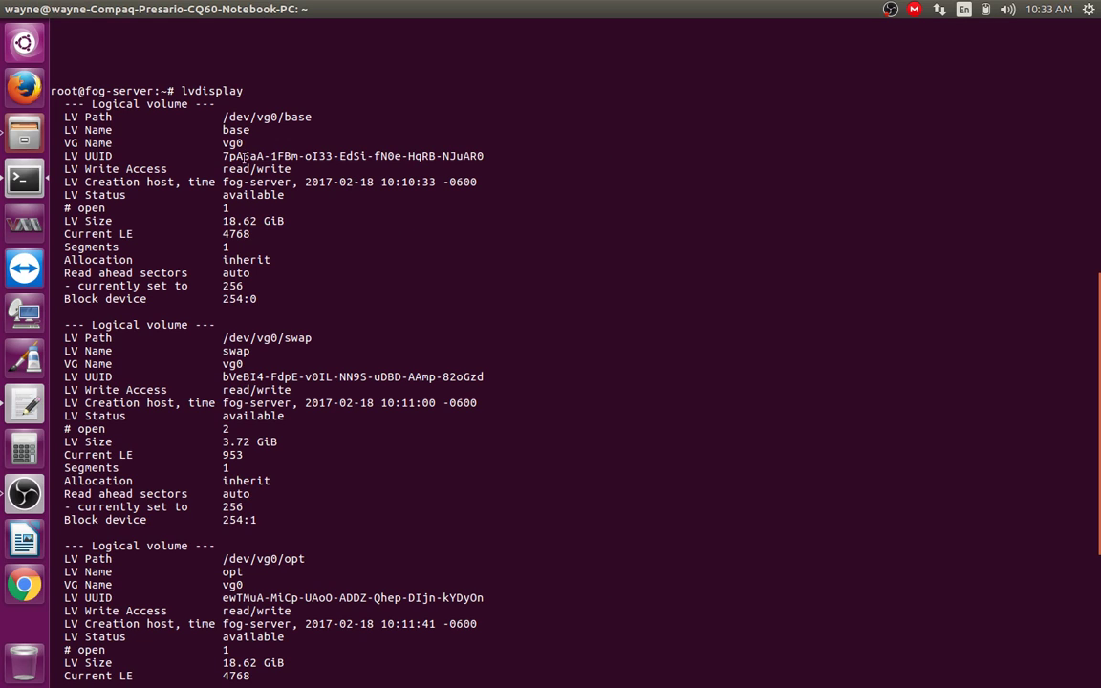
Step: Mark the base volume's vg0 group, its 18.62 GiB size and the swap volume's path
drag(204, 141, 476, 156)
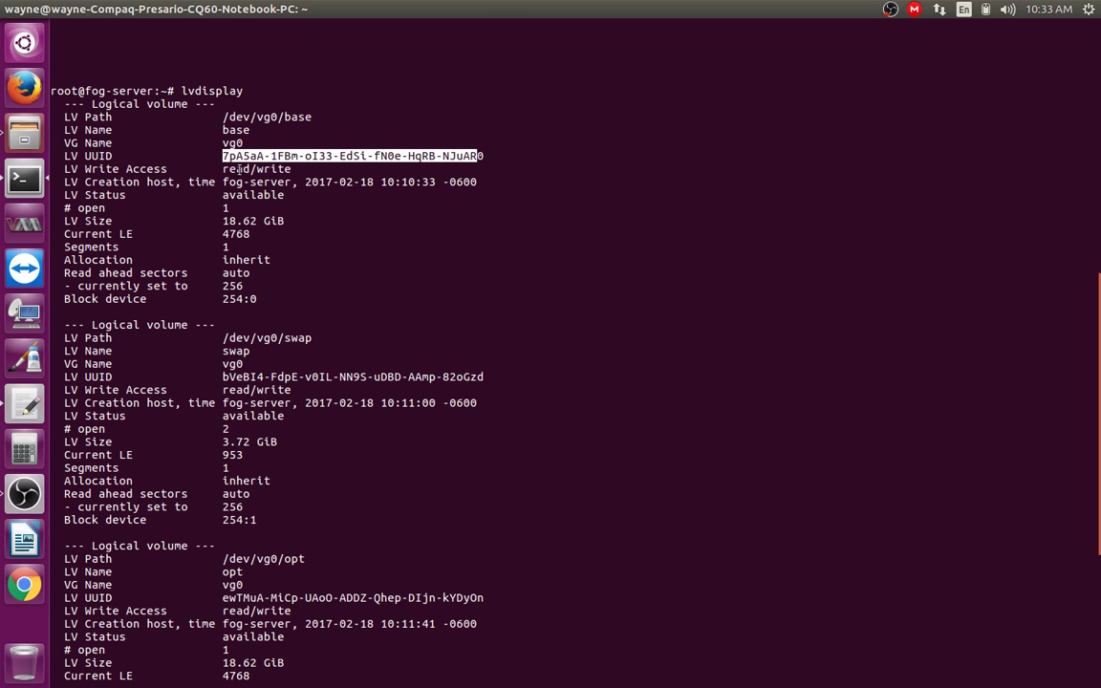
drag(223, 220, 286, 219)
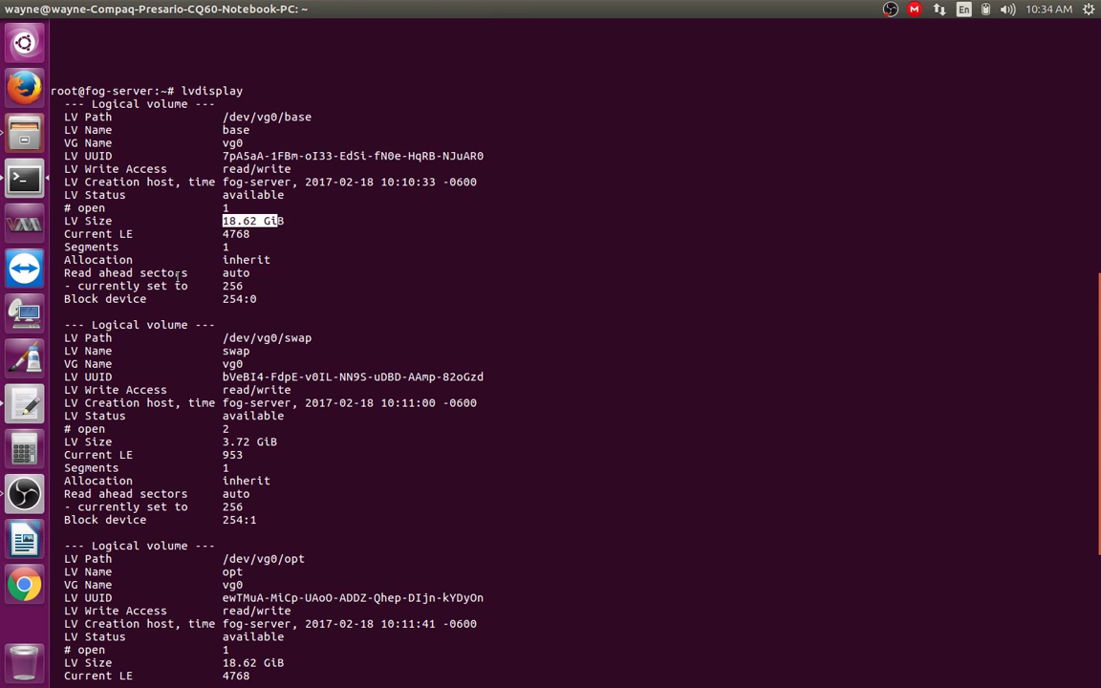
drag(231, 338, 322, 339)
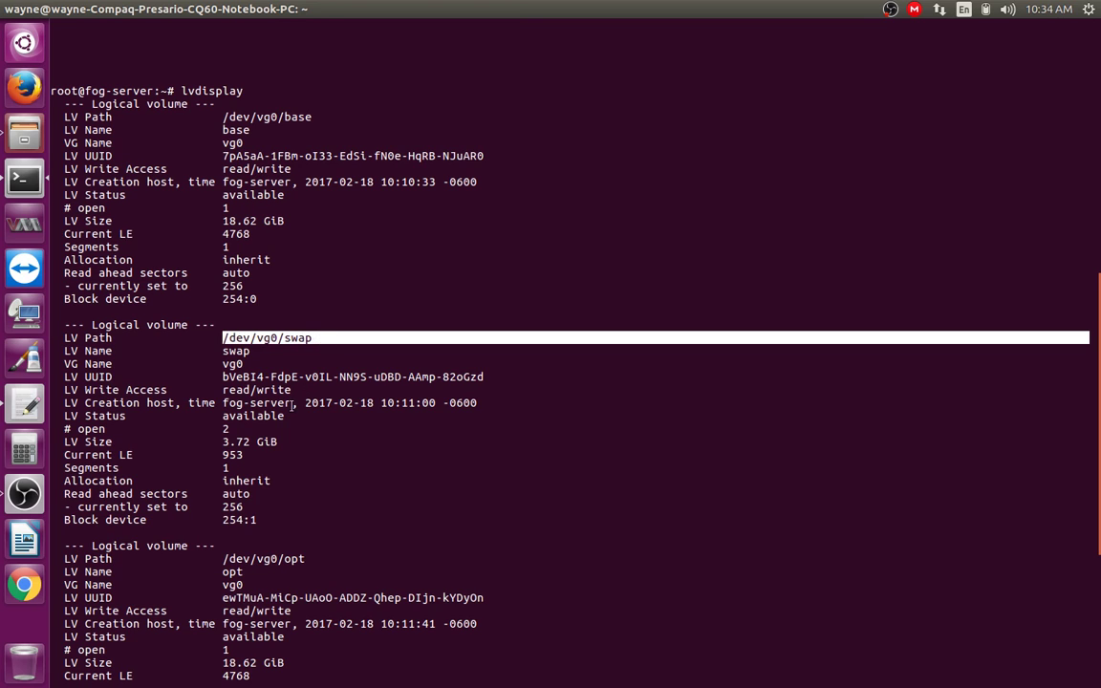
click(260, 367)
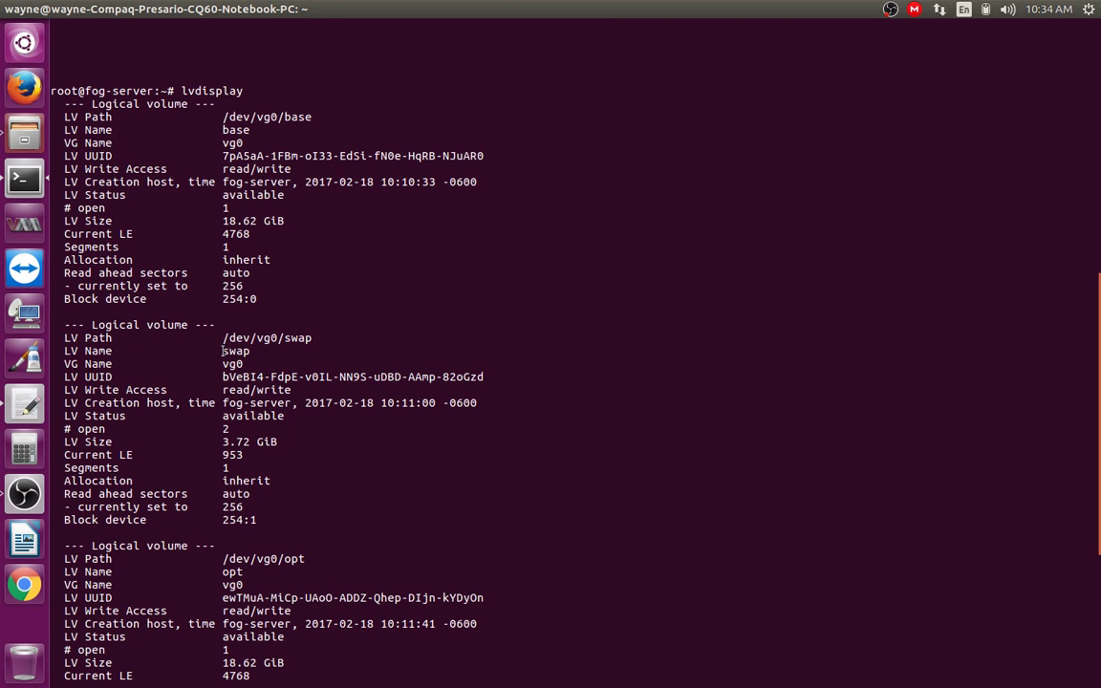
Step: Scroll through the remaining volume details, then clear the terminal to a blank prompt
drag(222, 350, 249, 376)
scroll(286, 535, down, 2)
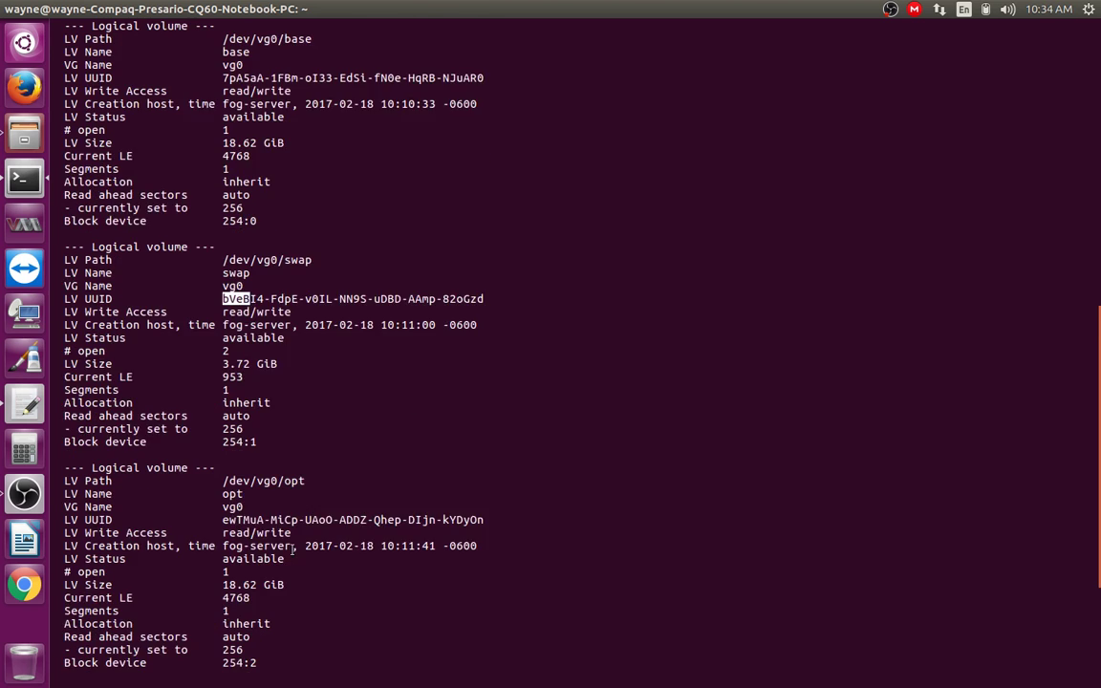
scroll(293, 546, down, 6)
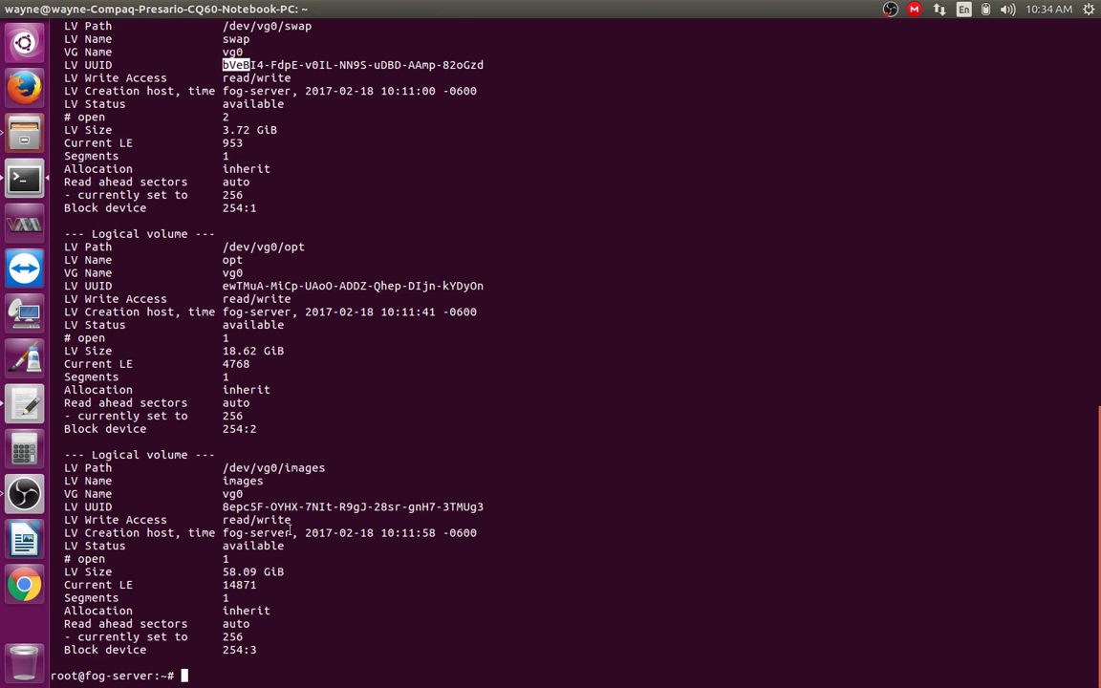
scroll(382, 425, up, 9)
scroll(384, 411, down, 9)
click(442, 351)
text(ar)
key(Return)
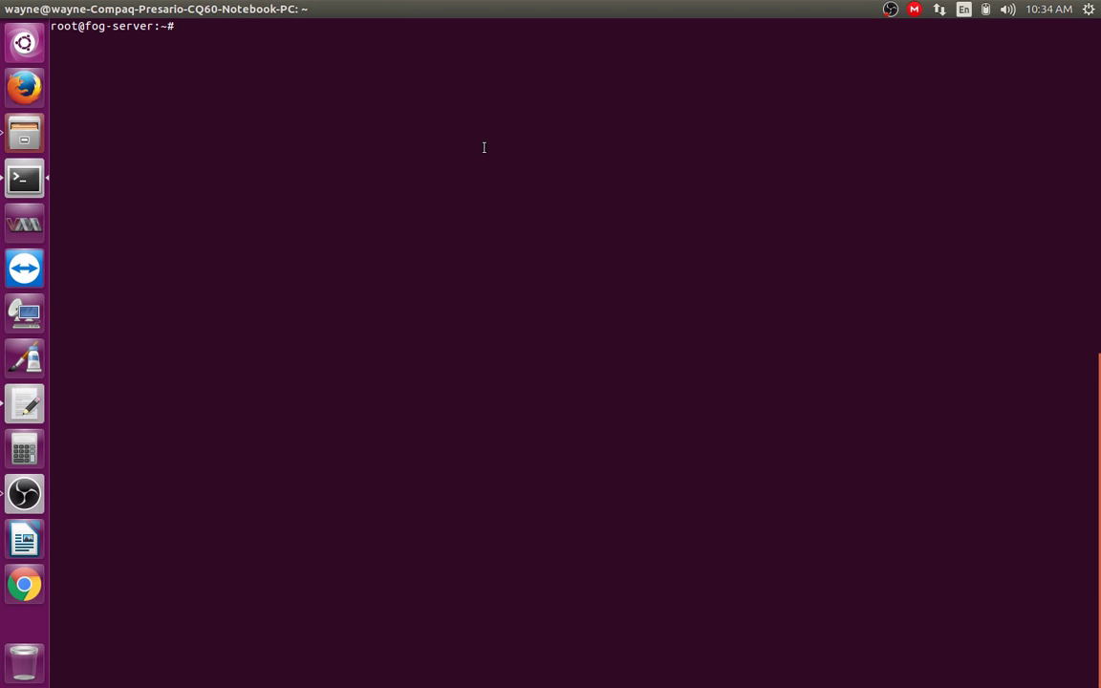
Step: Start apt-get install git -y, then bring Firefox to the front
text(apt-get install git)
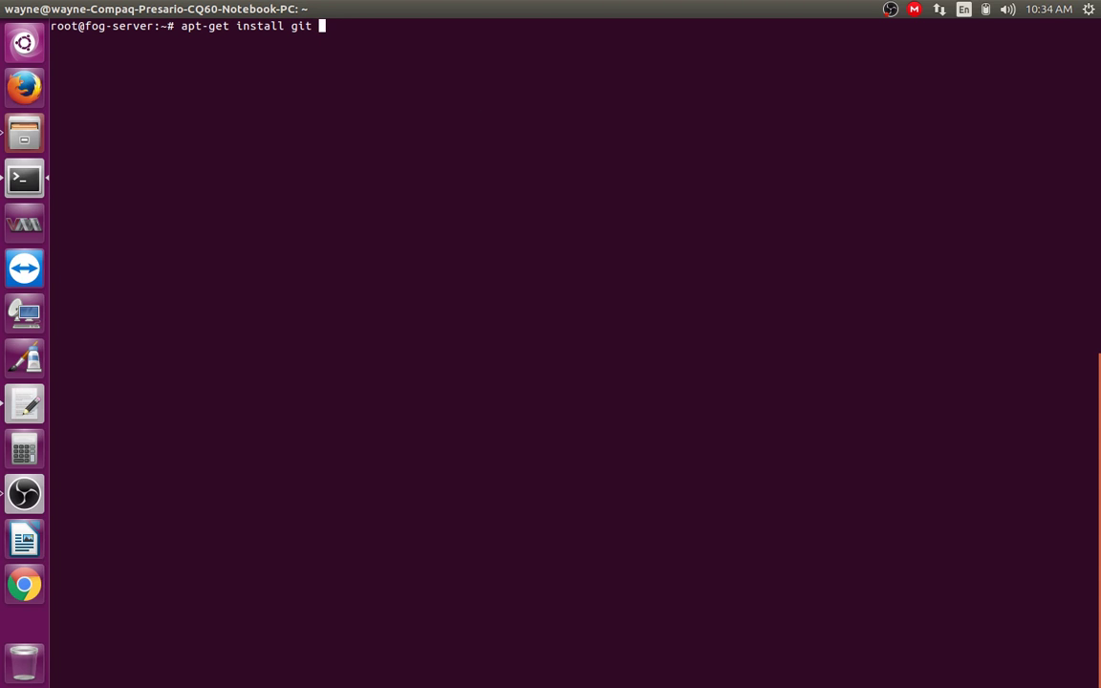
text( -y)
key(Return)
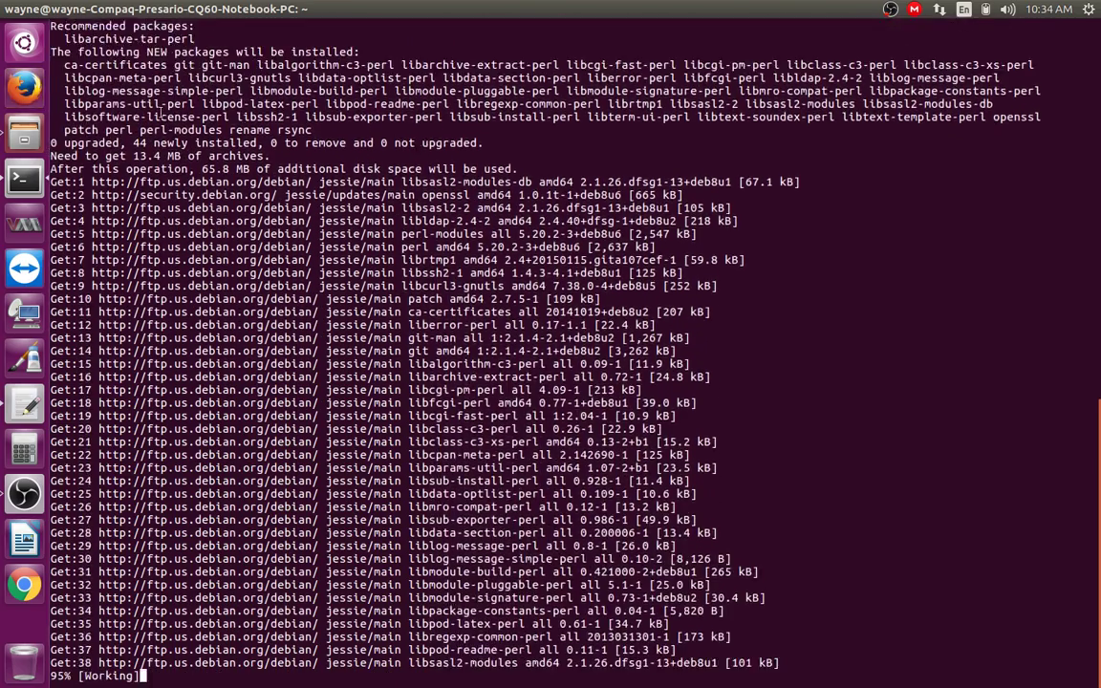
click(24, 86)
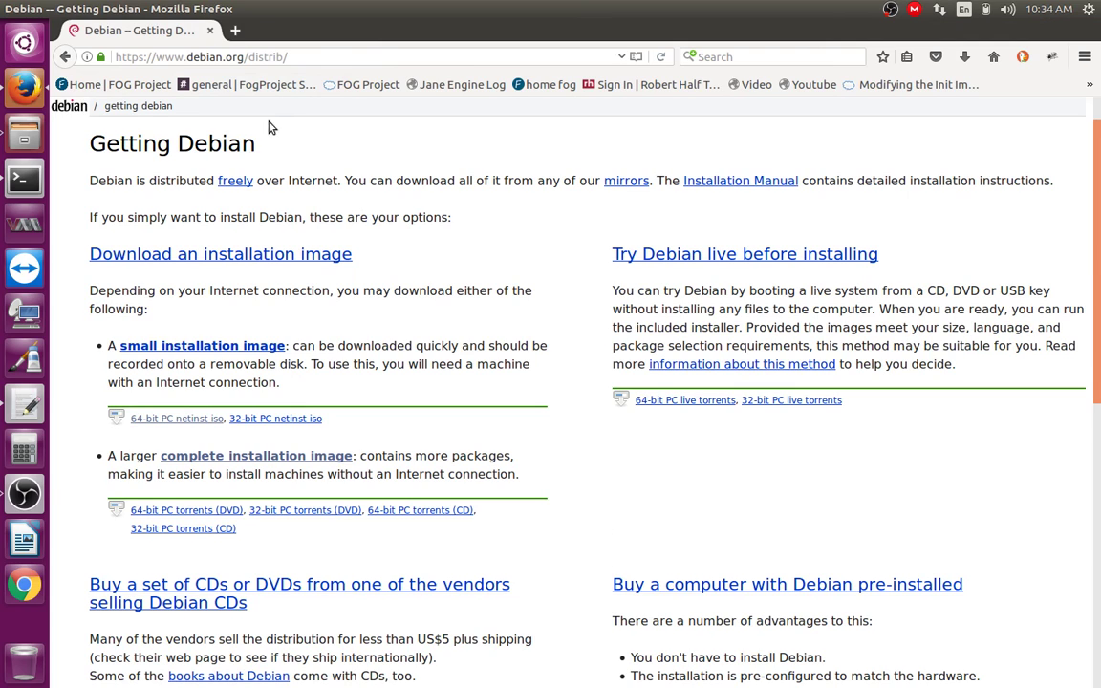
Step: Load GitHub's home page from the Firefox address bar
click(358, 56)
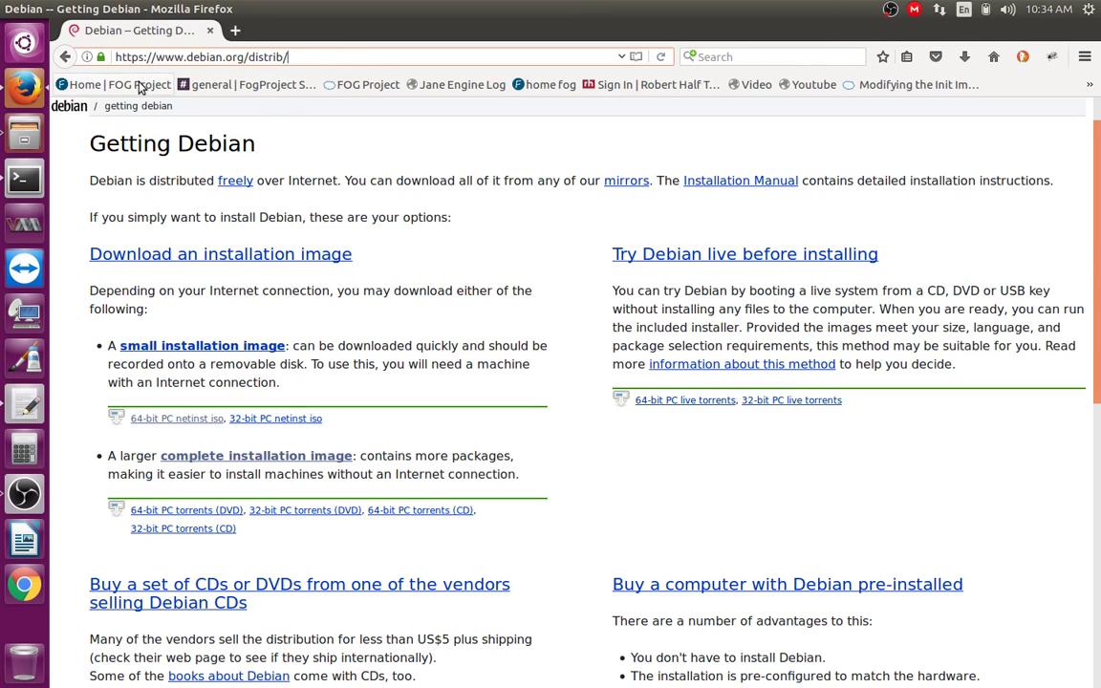
double_click(347, 57)
text(githu)
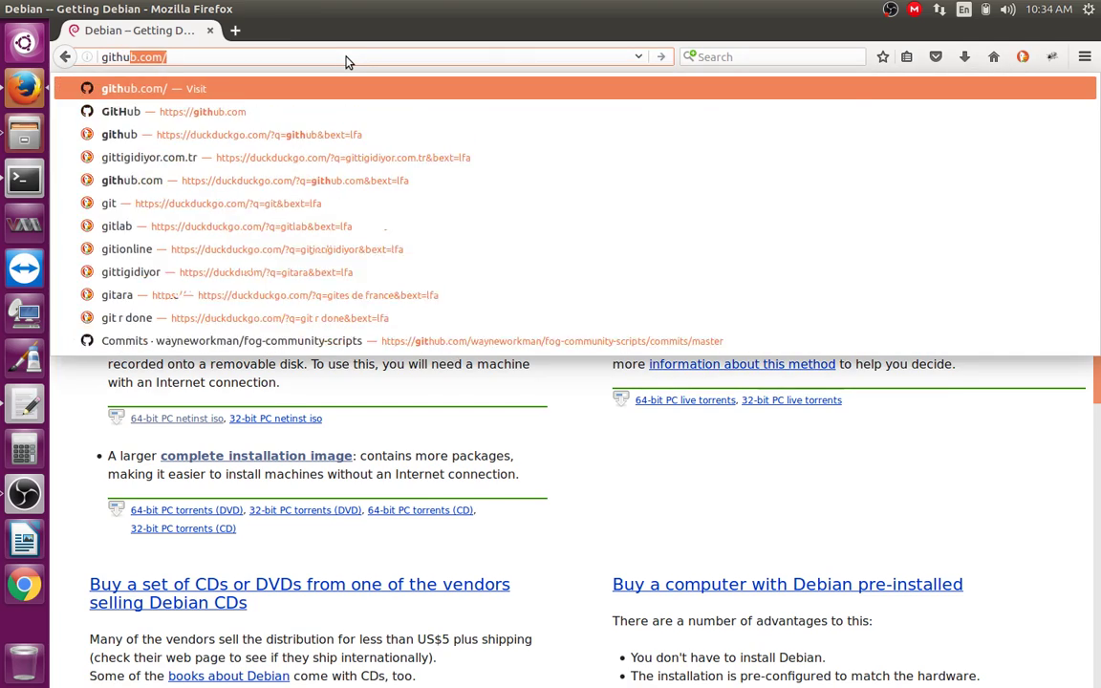
key(Return)
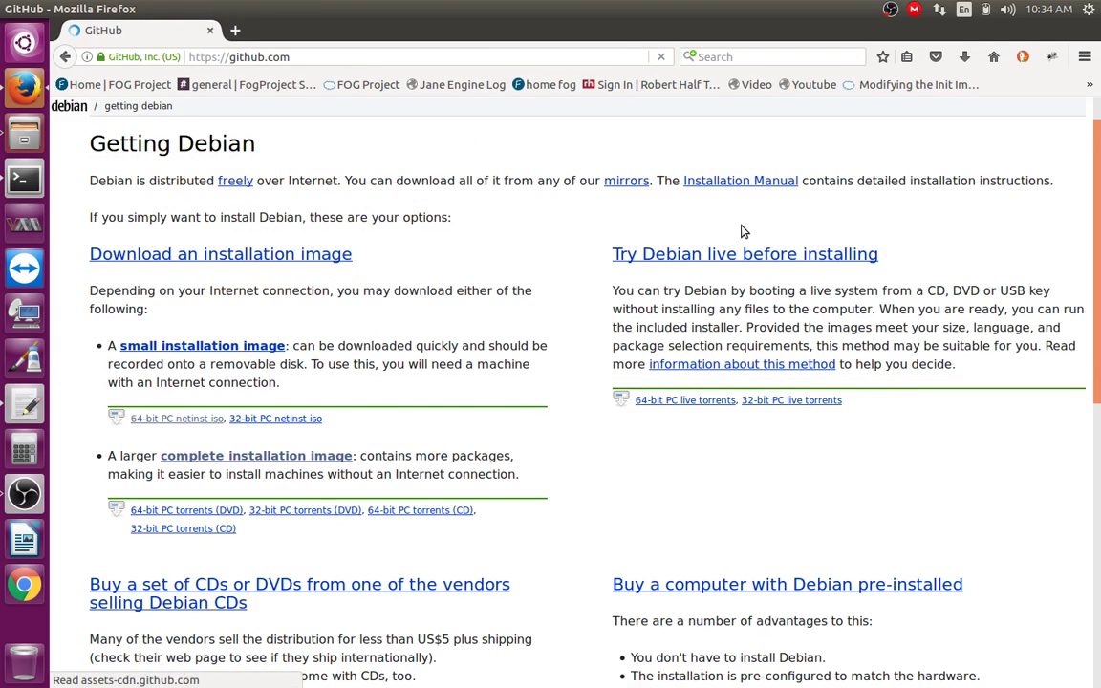
scroll(1046, 384, down, 1)
scroll(1048, 383, down, 5)
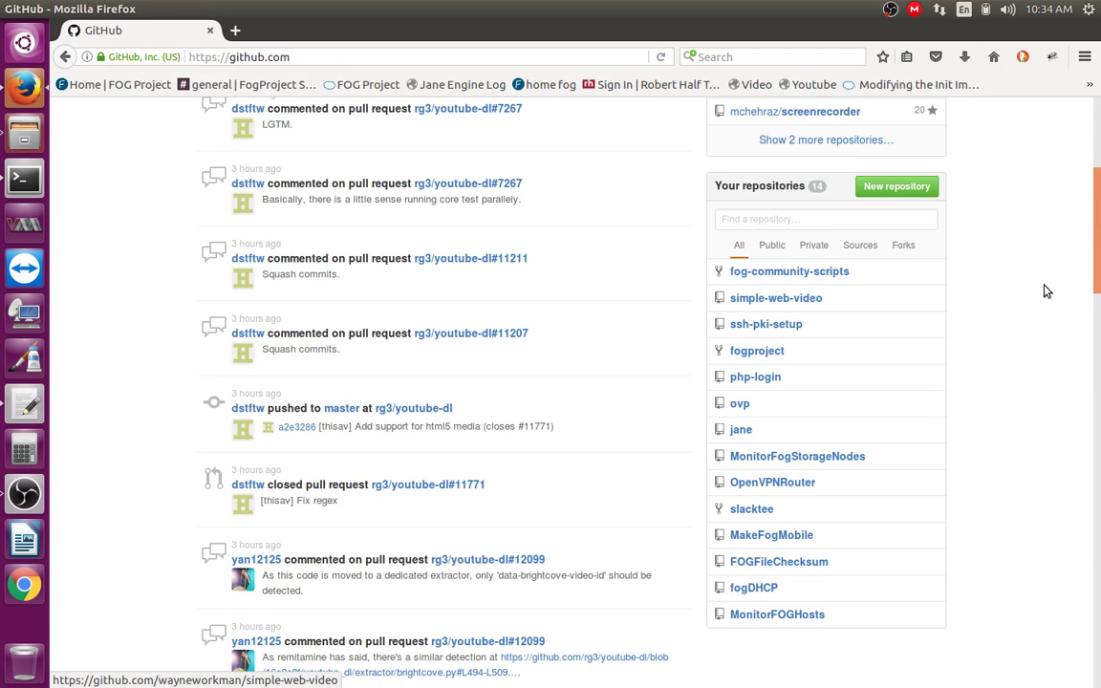
scroll(1044, 290, up, 5)
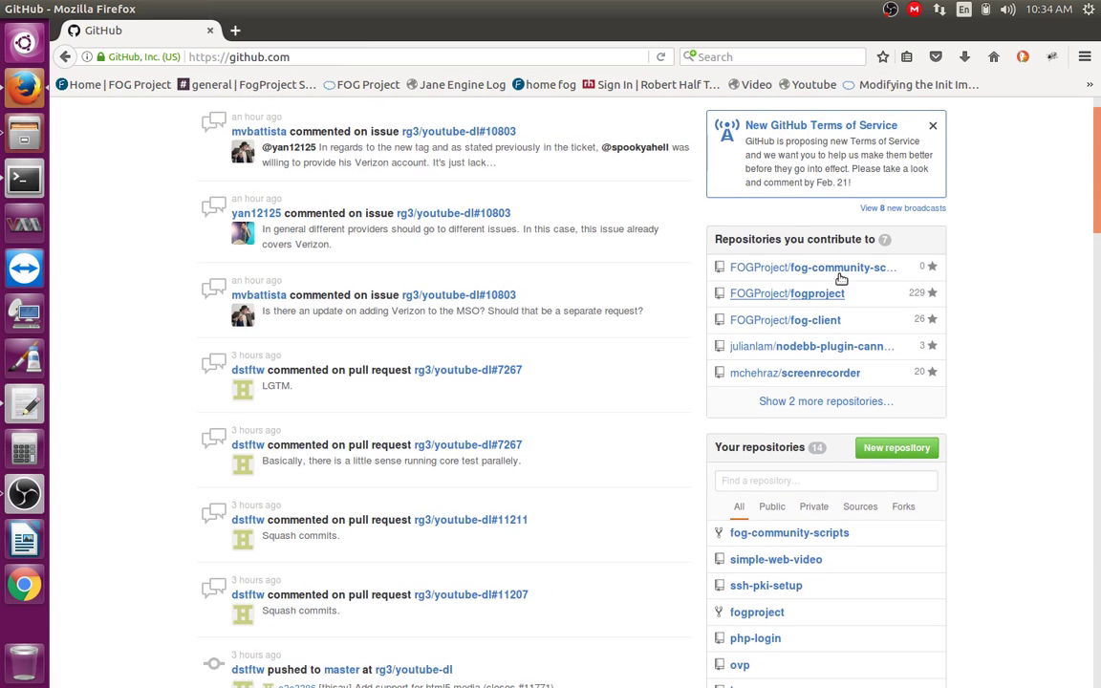
click(794, 293)
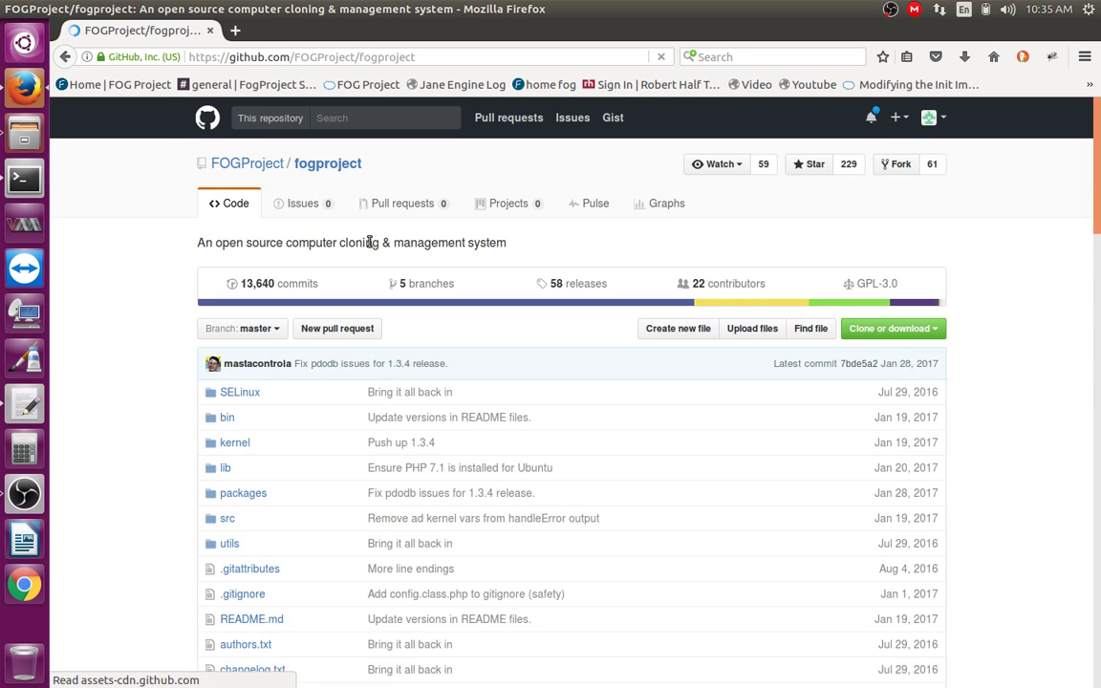
click(205, 115)
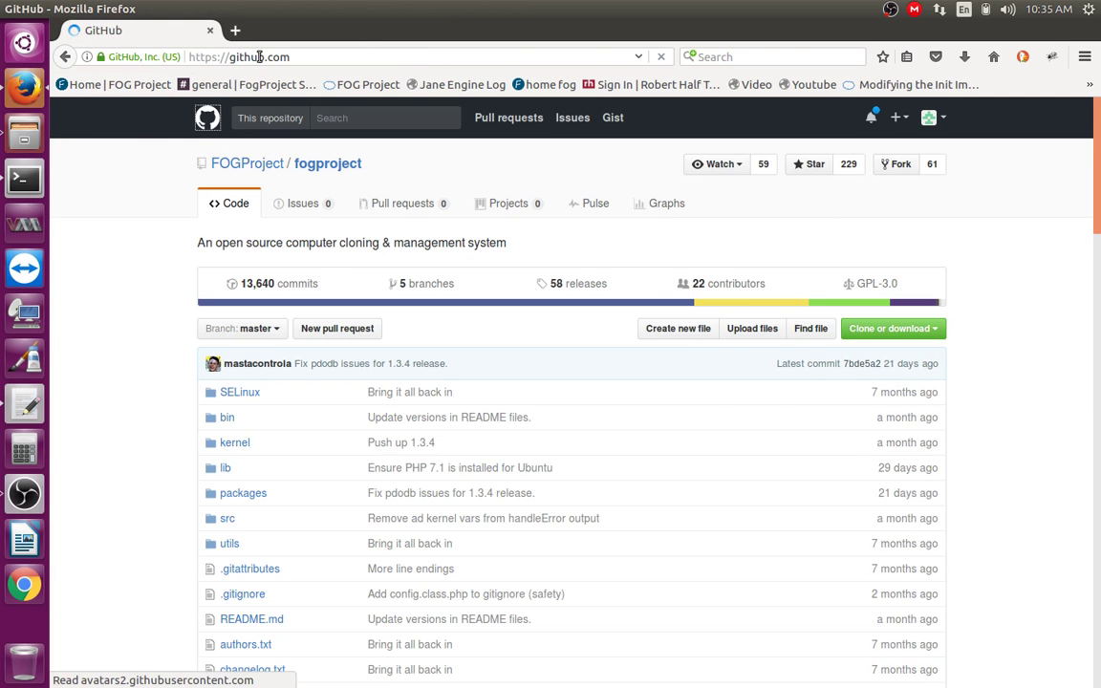
Step: Search GitHub for fogproject, open FOGProject/fogproject and copy its HTTPS clone URL
click(361, 117)
text(togproject)
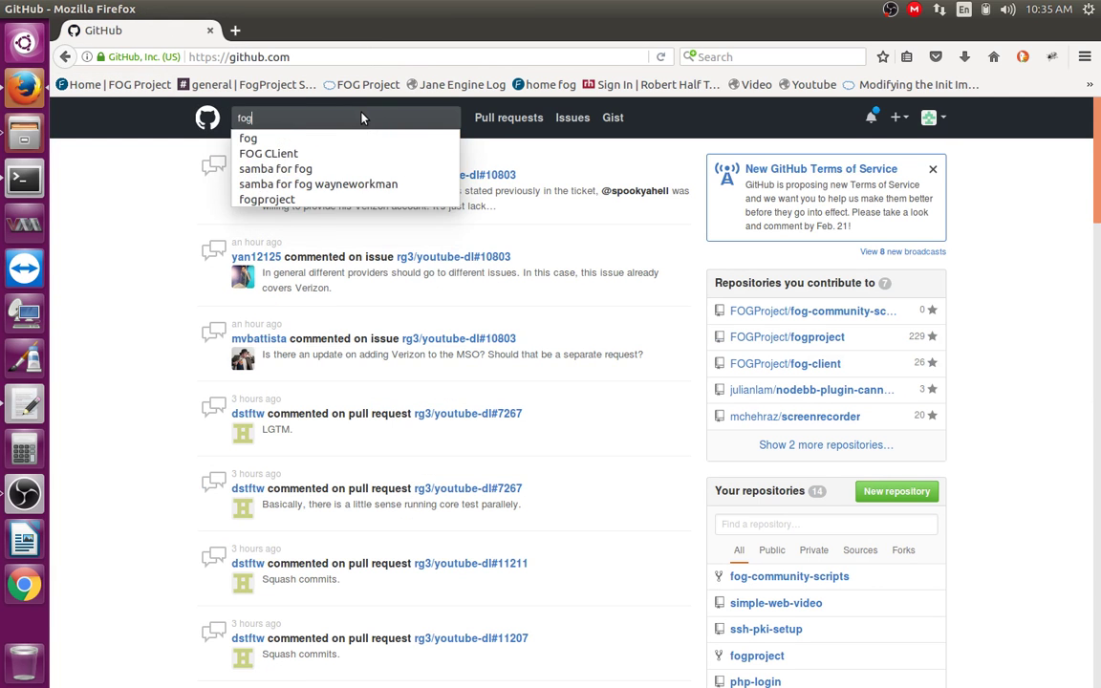
key(Return)
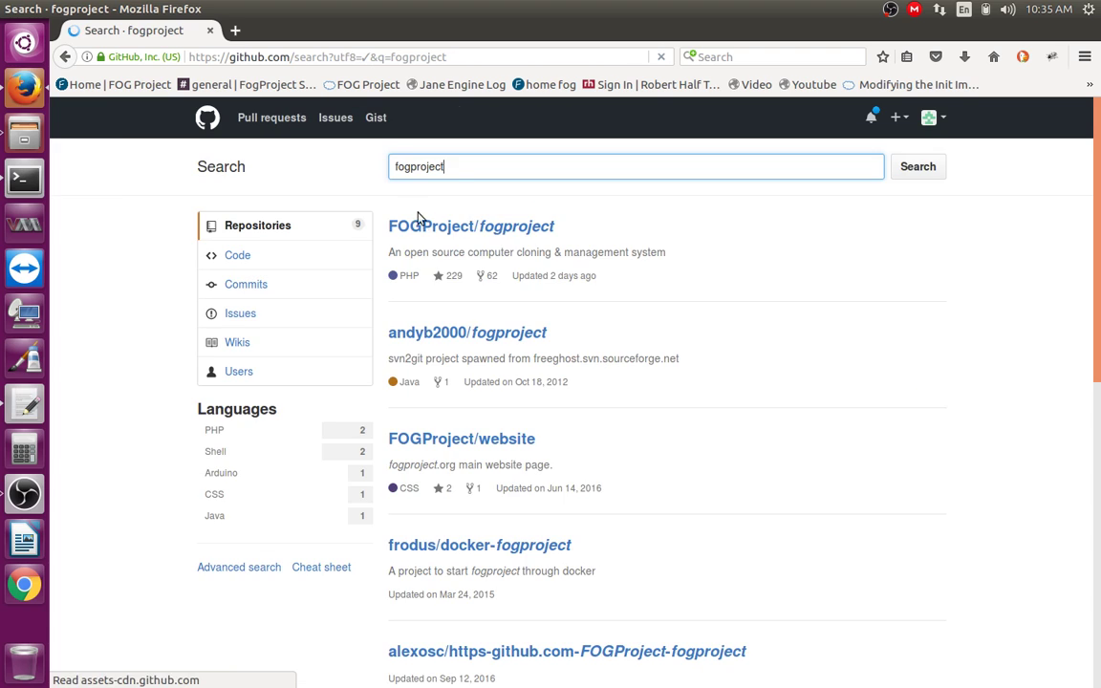
click(498, 227)
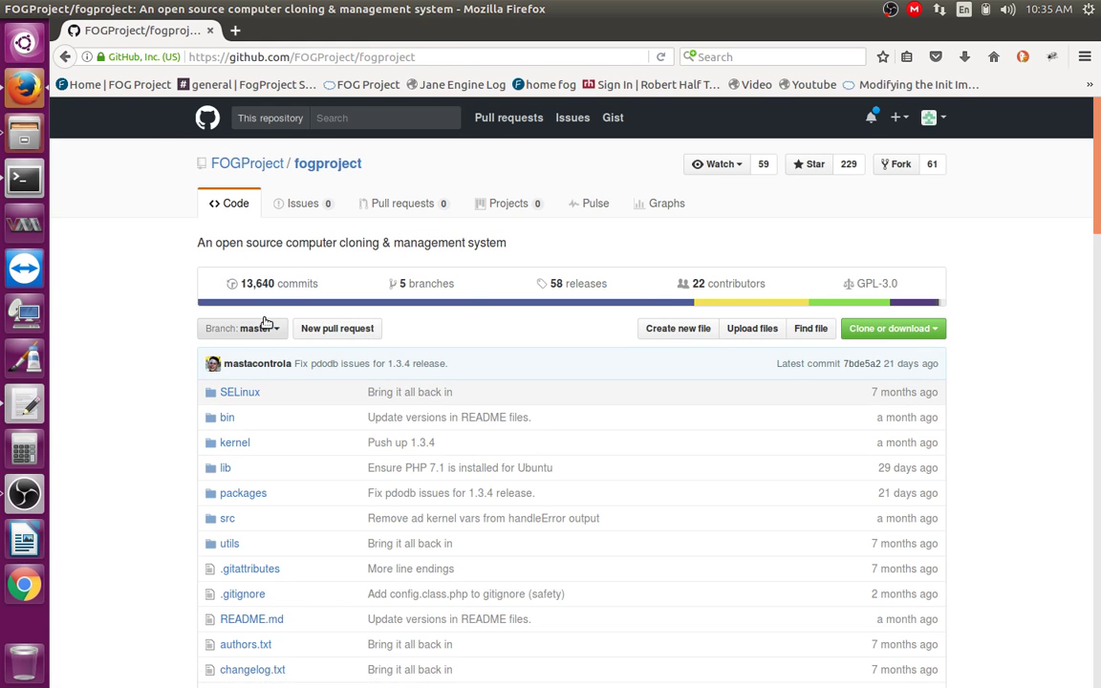
click(887, 327)
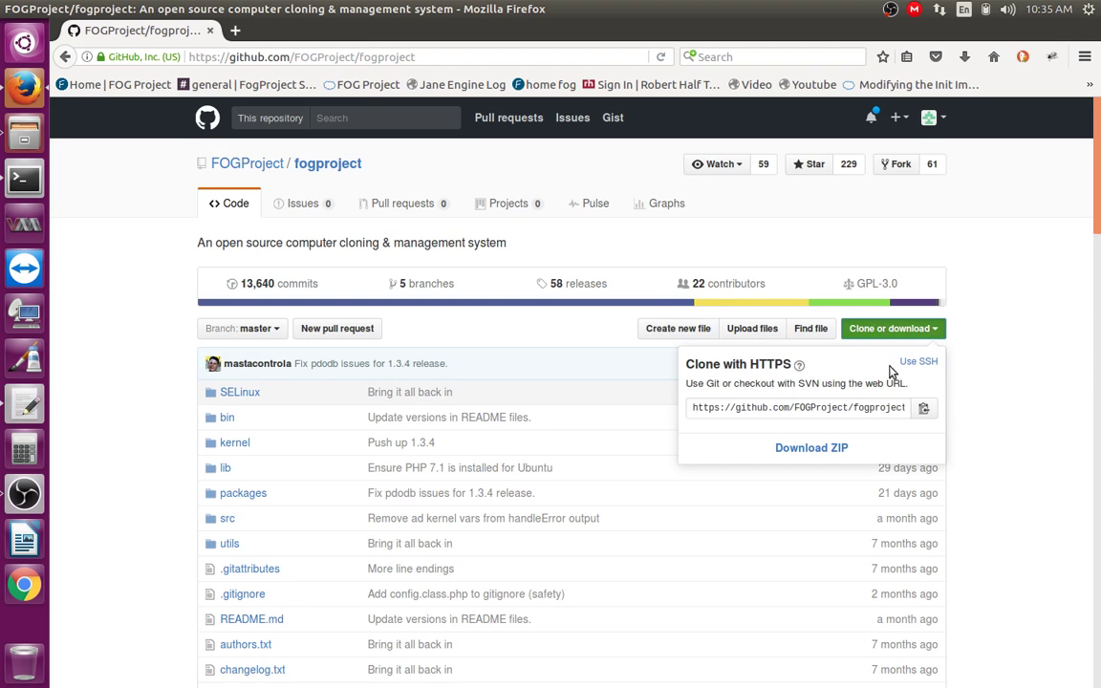
click(917, 410)
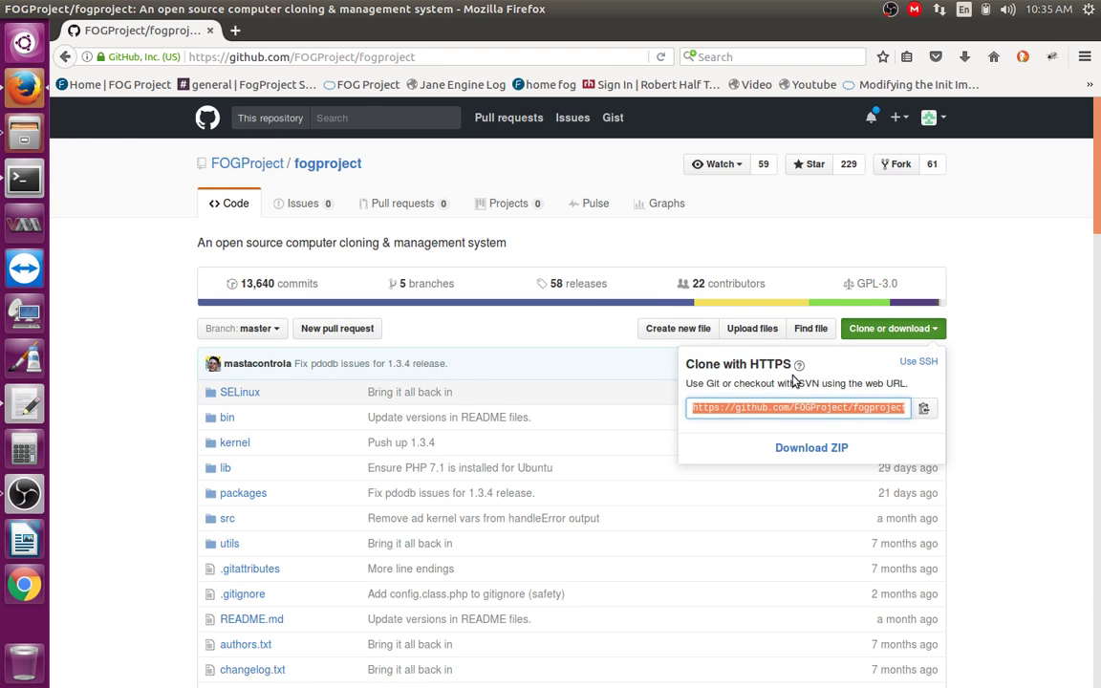
click(26, 174)
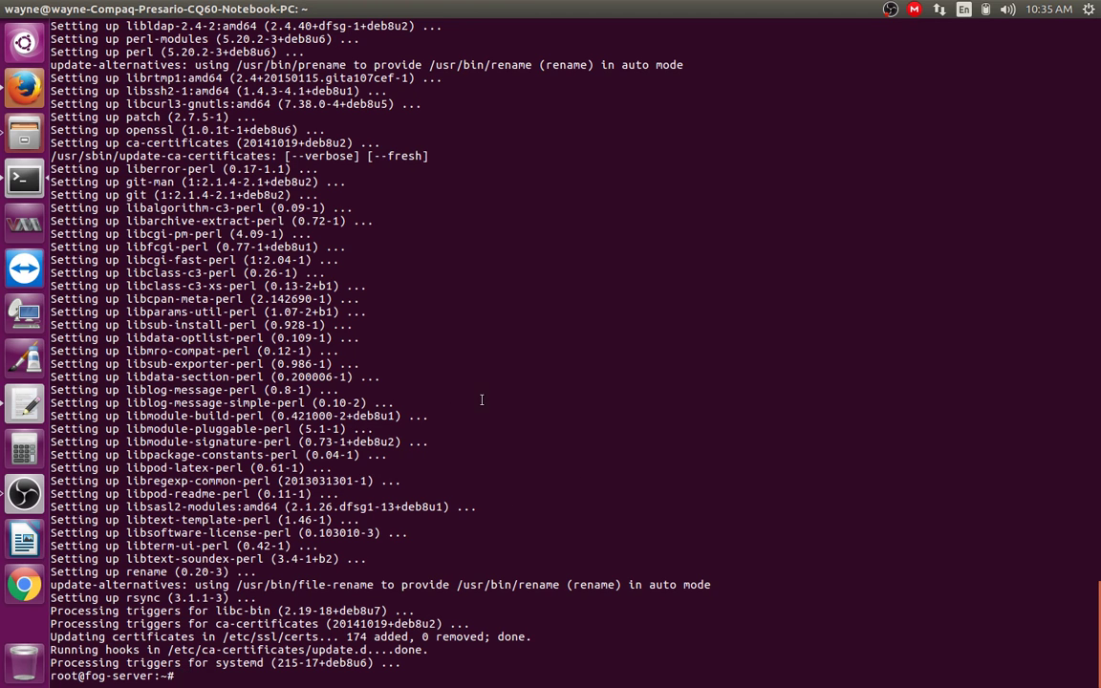
Step: Clear the screen, then enter git clone with the pasted URL and cd fogproject/bin, cancelling both
text(clear)
key(Return)
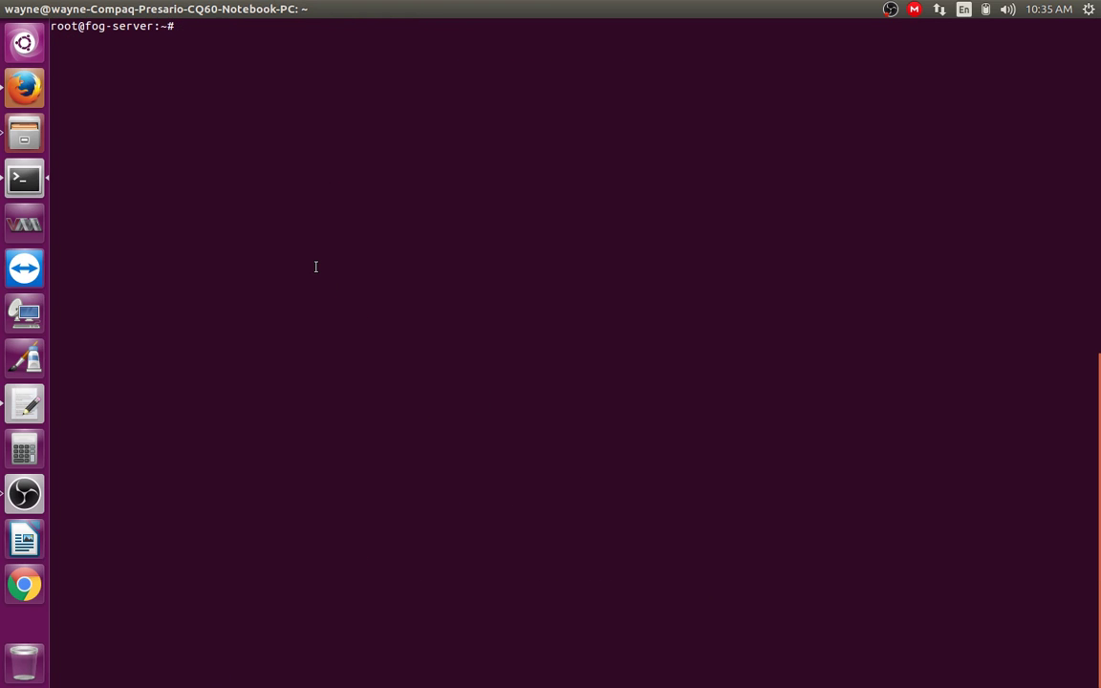
text(git clone)
right_click(467, 10)
right_click(361, 137)
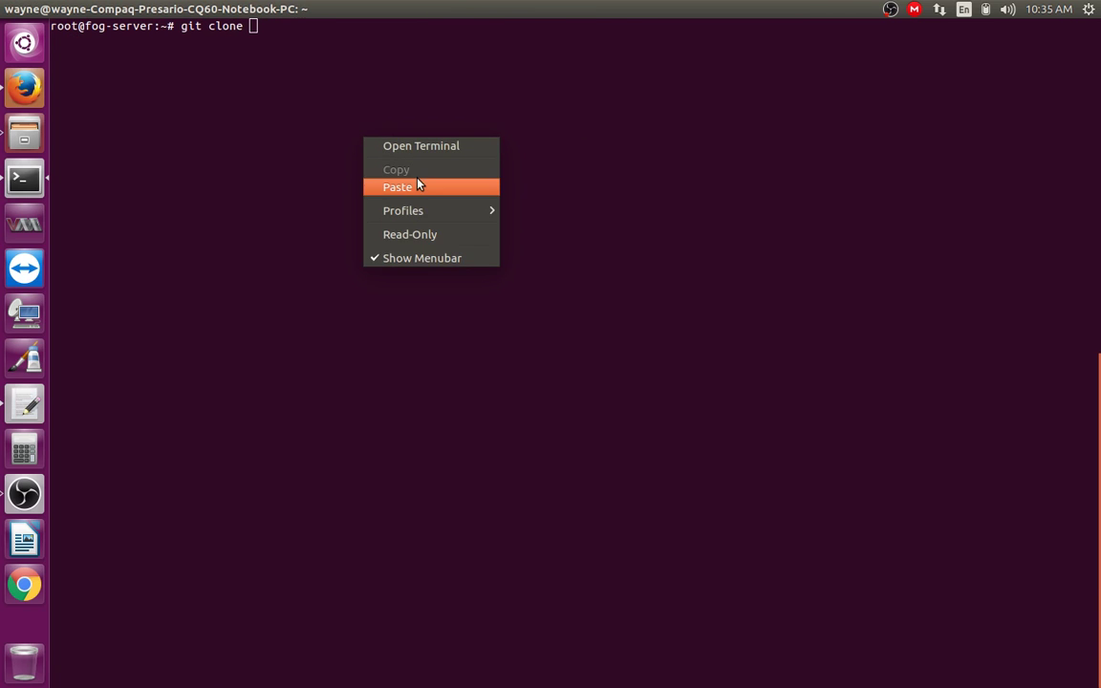
click(417, 184)
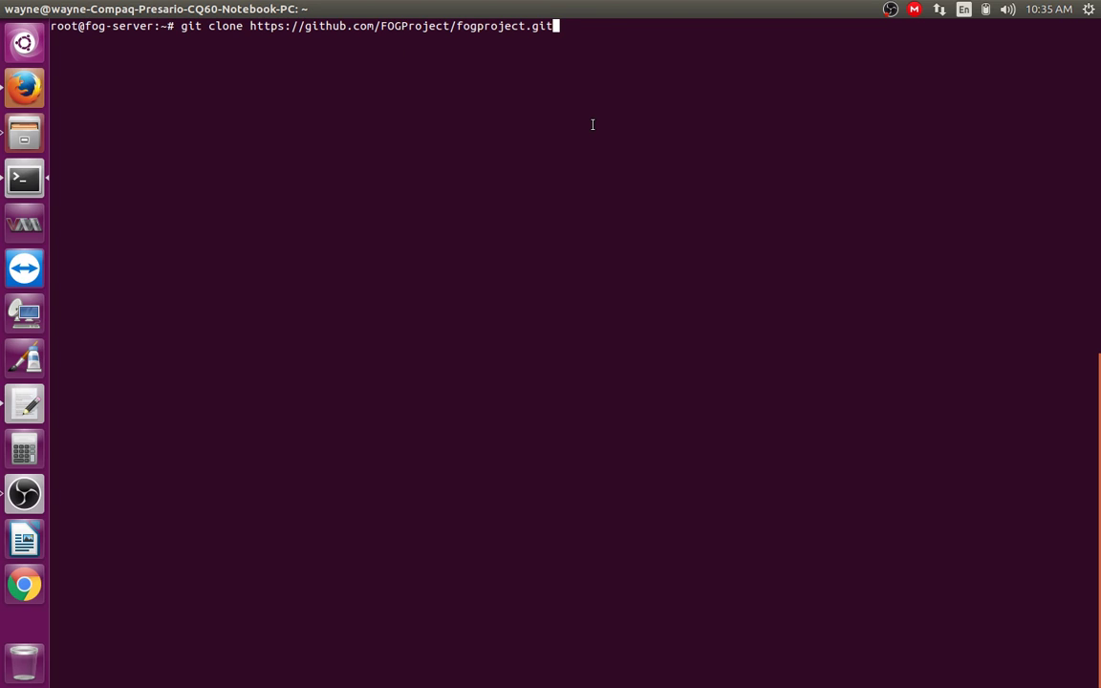
key(ctrl+c)
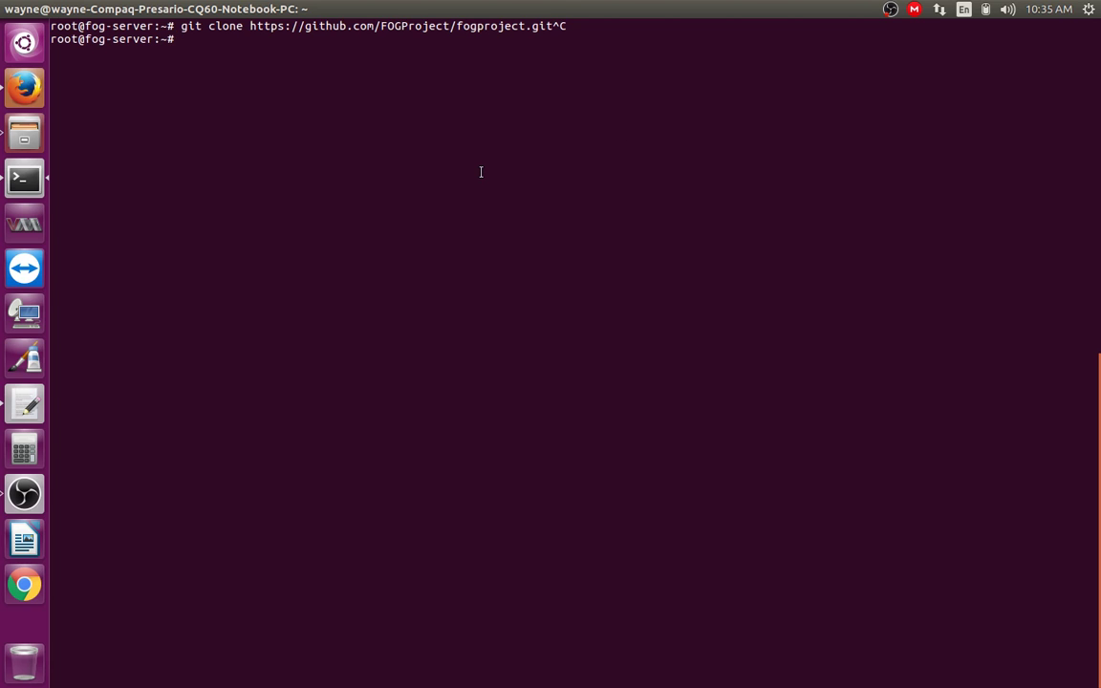
text(cd fogproject/bin)
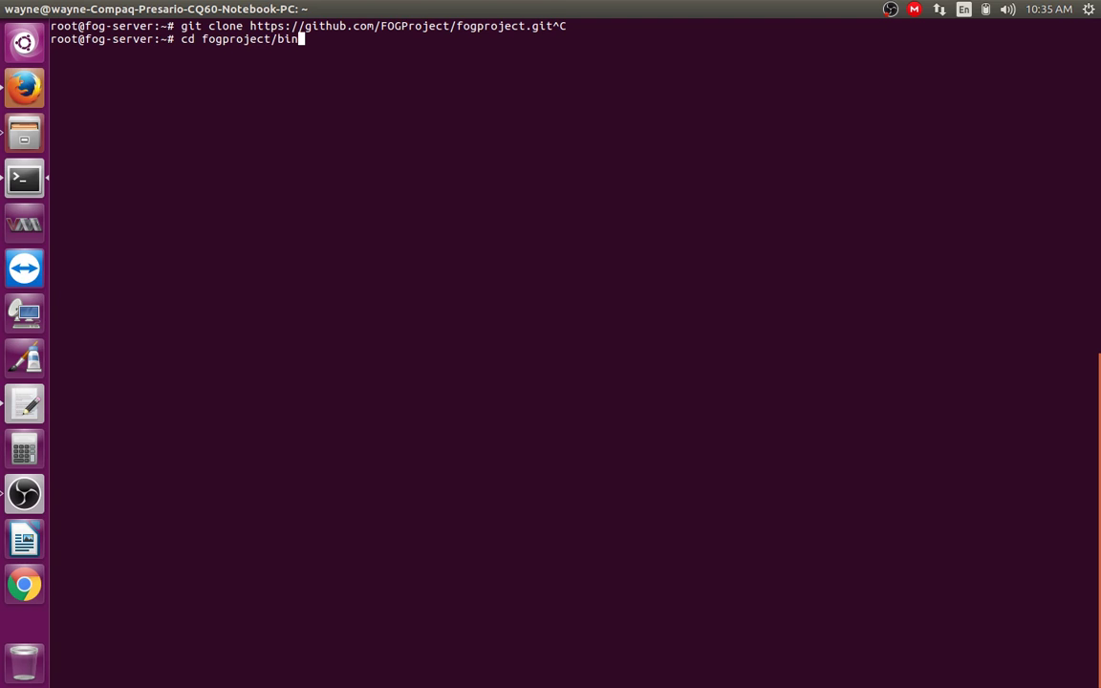
key(ctrl+c)
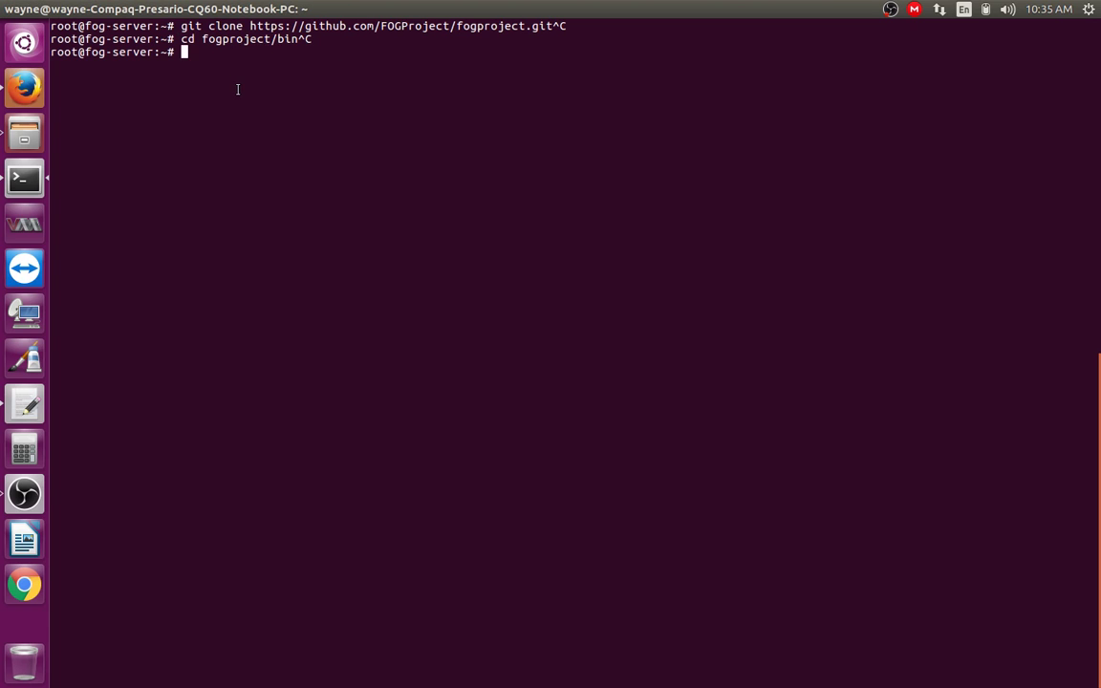
Step: Enter ./installfog.sh -y, cancel it, and highlight the cd and installer lines
text(./installfog.sh -y)
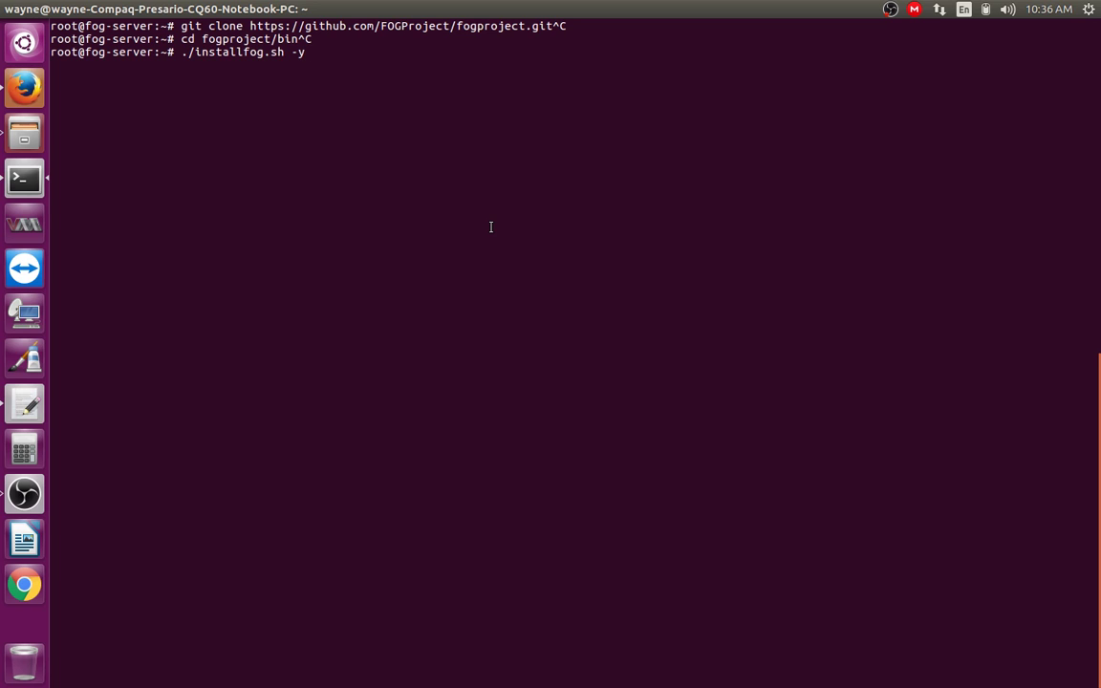
key(ctrl+c)
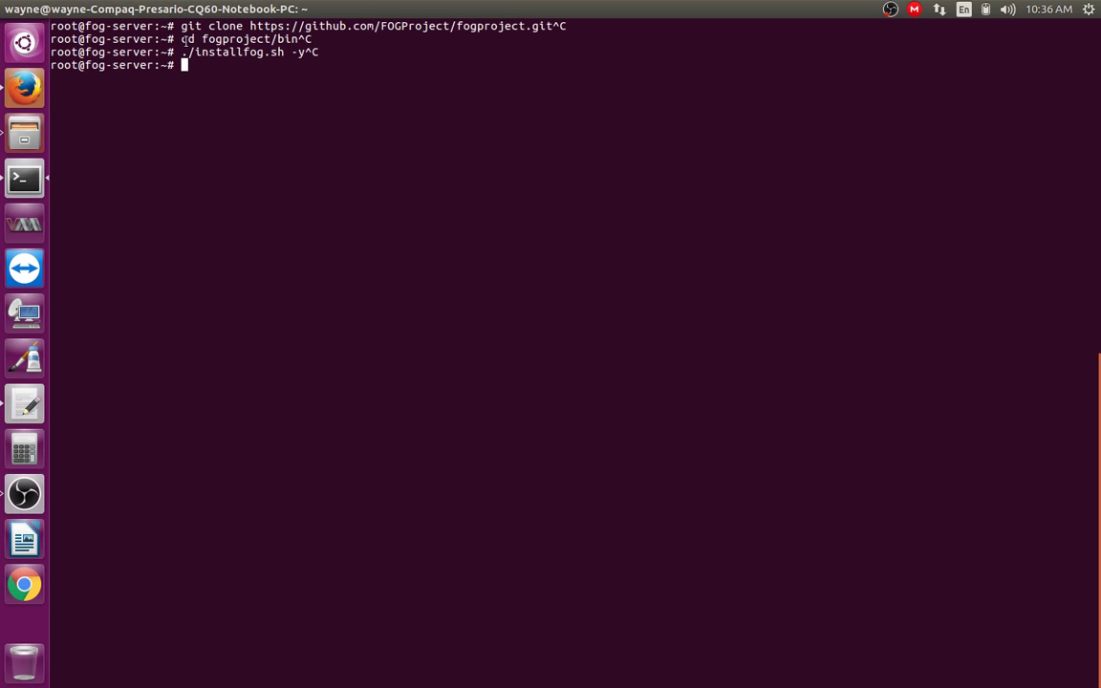
drag(181, 39, 344, 49)
click(437, 70)
drag(185, 44, 344, 49)
click(355, 149)
Step: Return to Firefox and replace the GitHub page address with the autocompleted forums.fogproject.org/
click(39, 90)
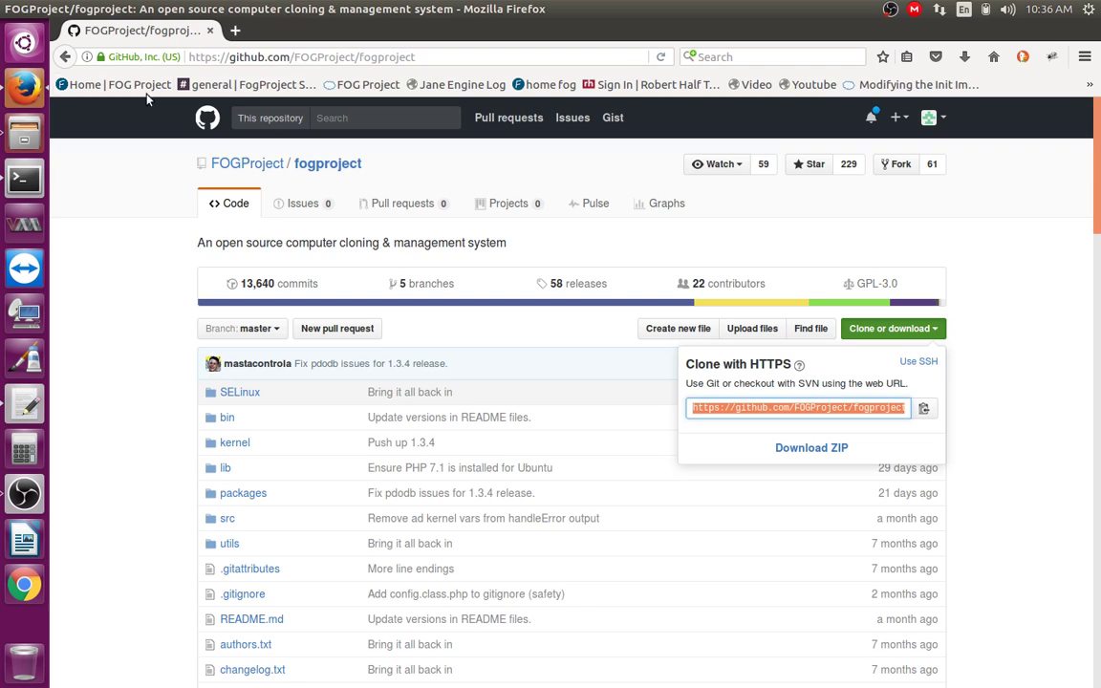
click(250, 57)
text(forums.fog)
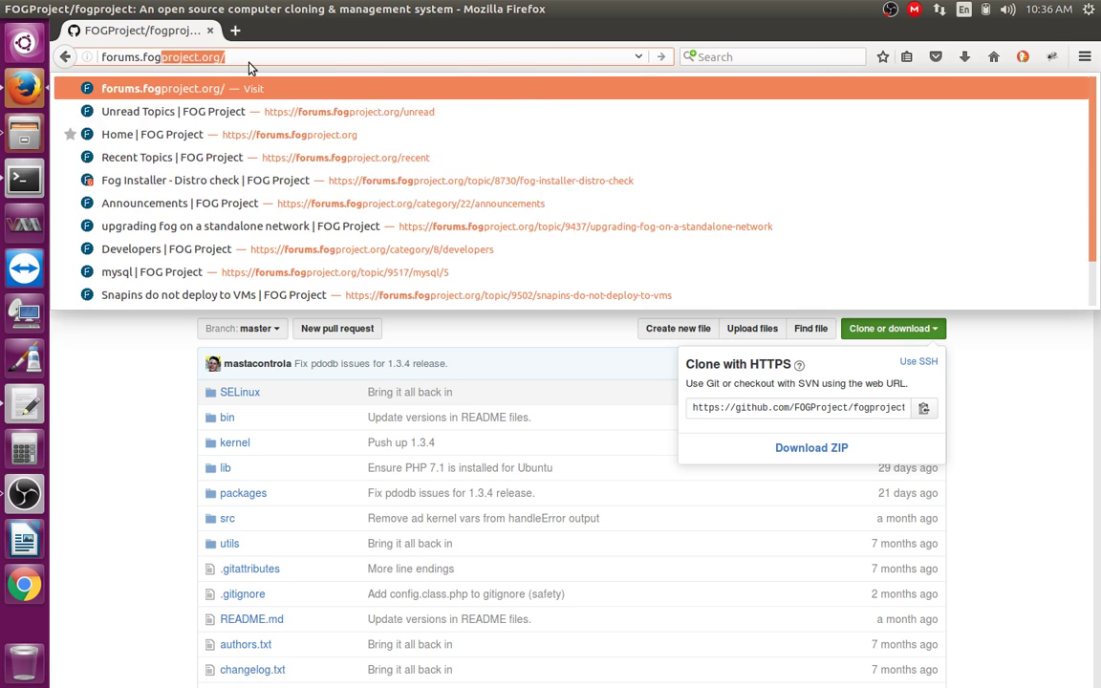
key(Right)
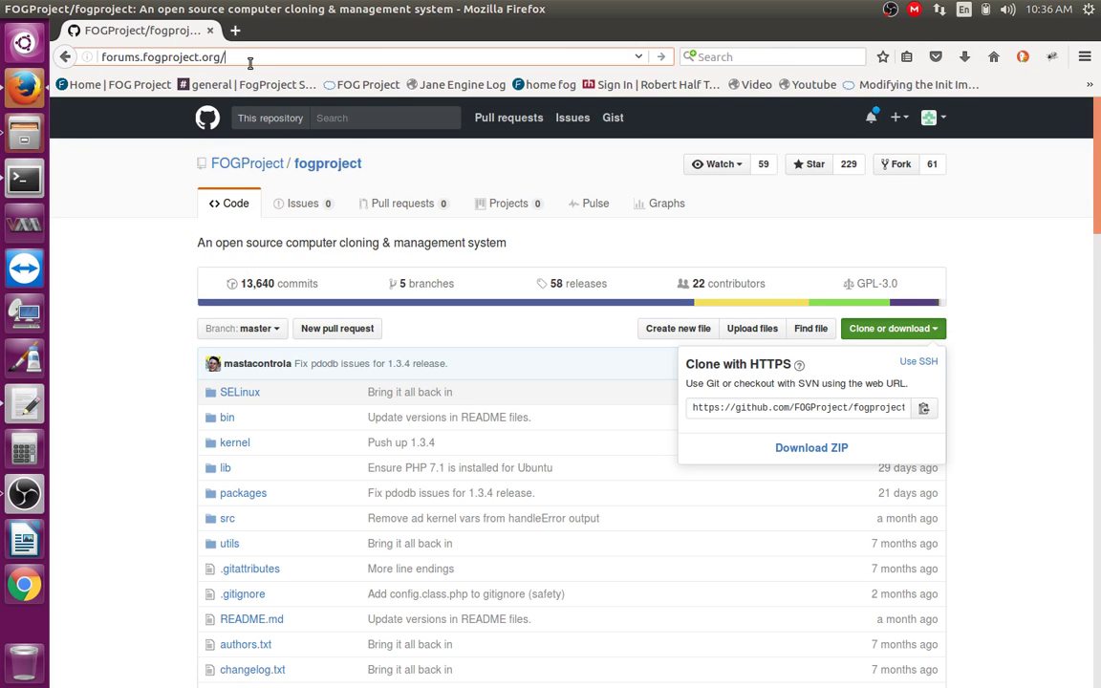